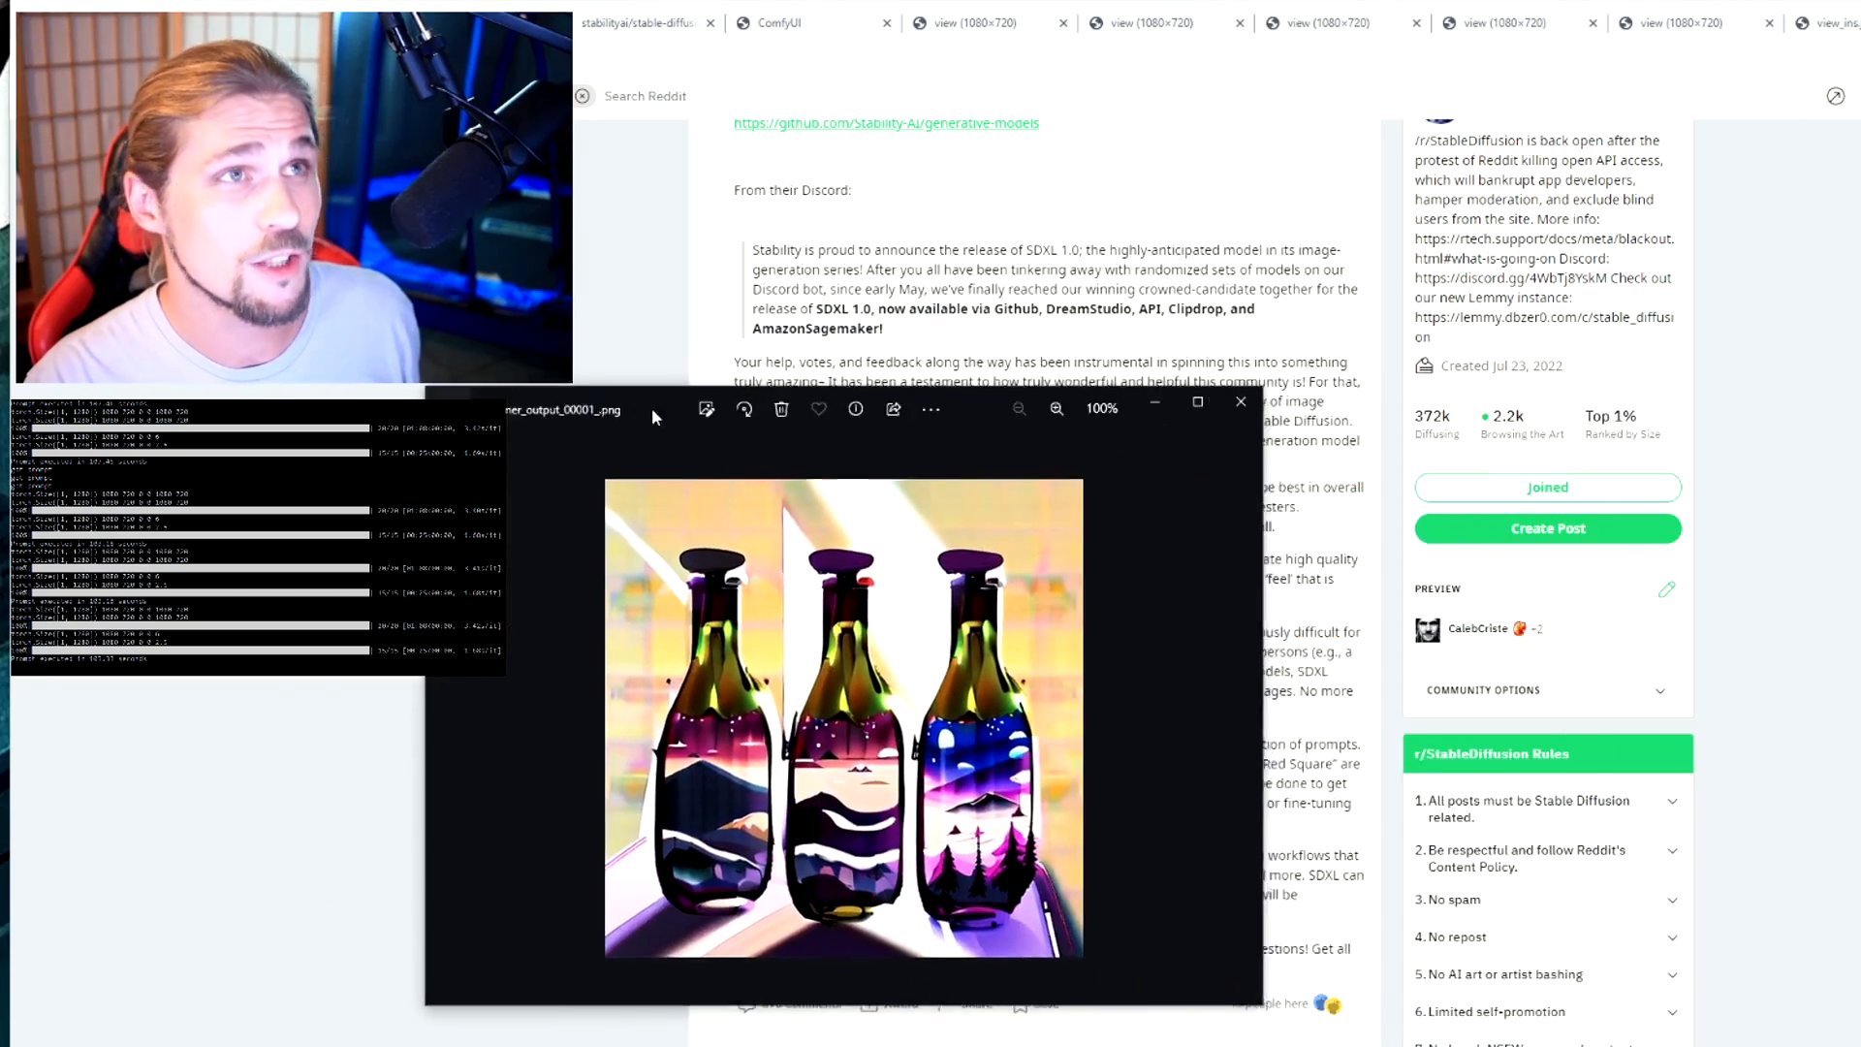
Browse the generated images in the photo viewer from refiner_output_00003_.png to refiner_output_00034_.png, and move the viewer out of the way.
left_click_drag(651, 407, 1138, 413)
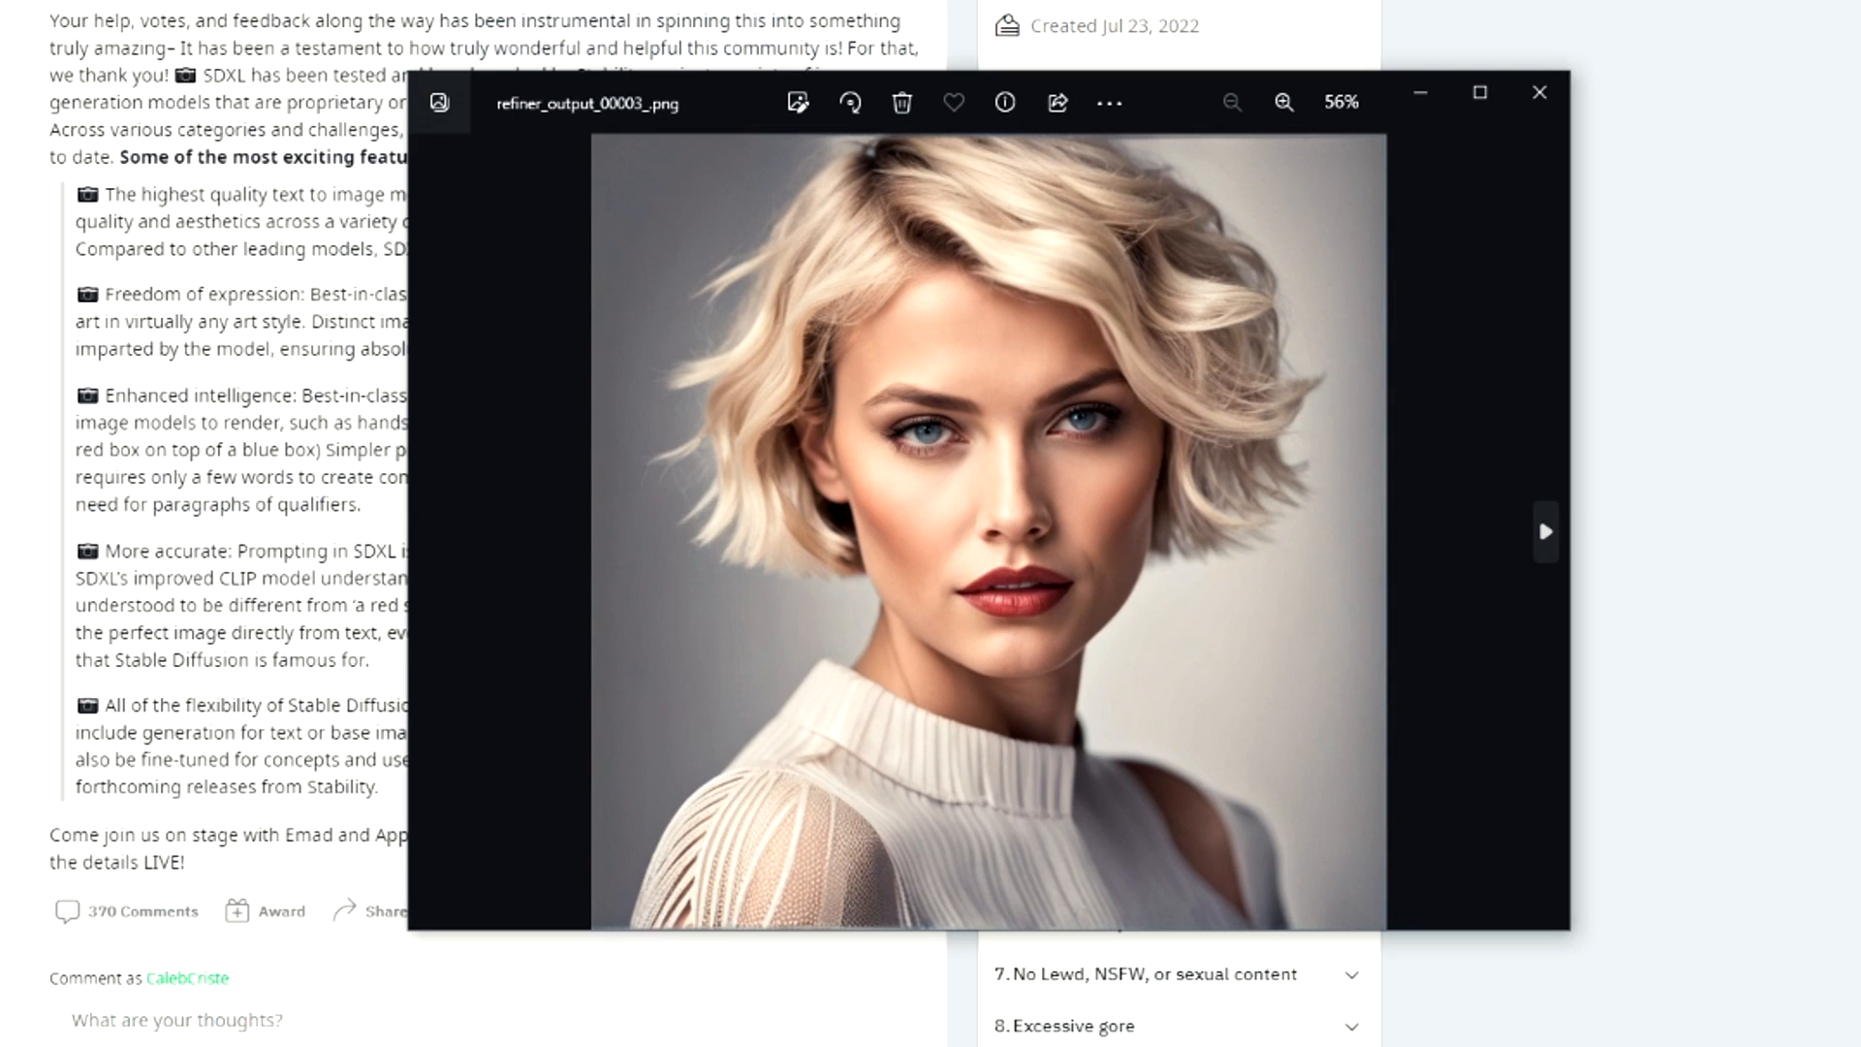
key("Right")
key("Right")
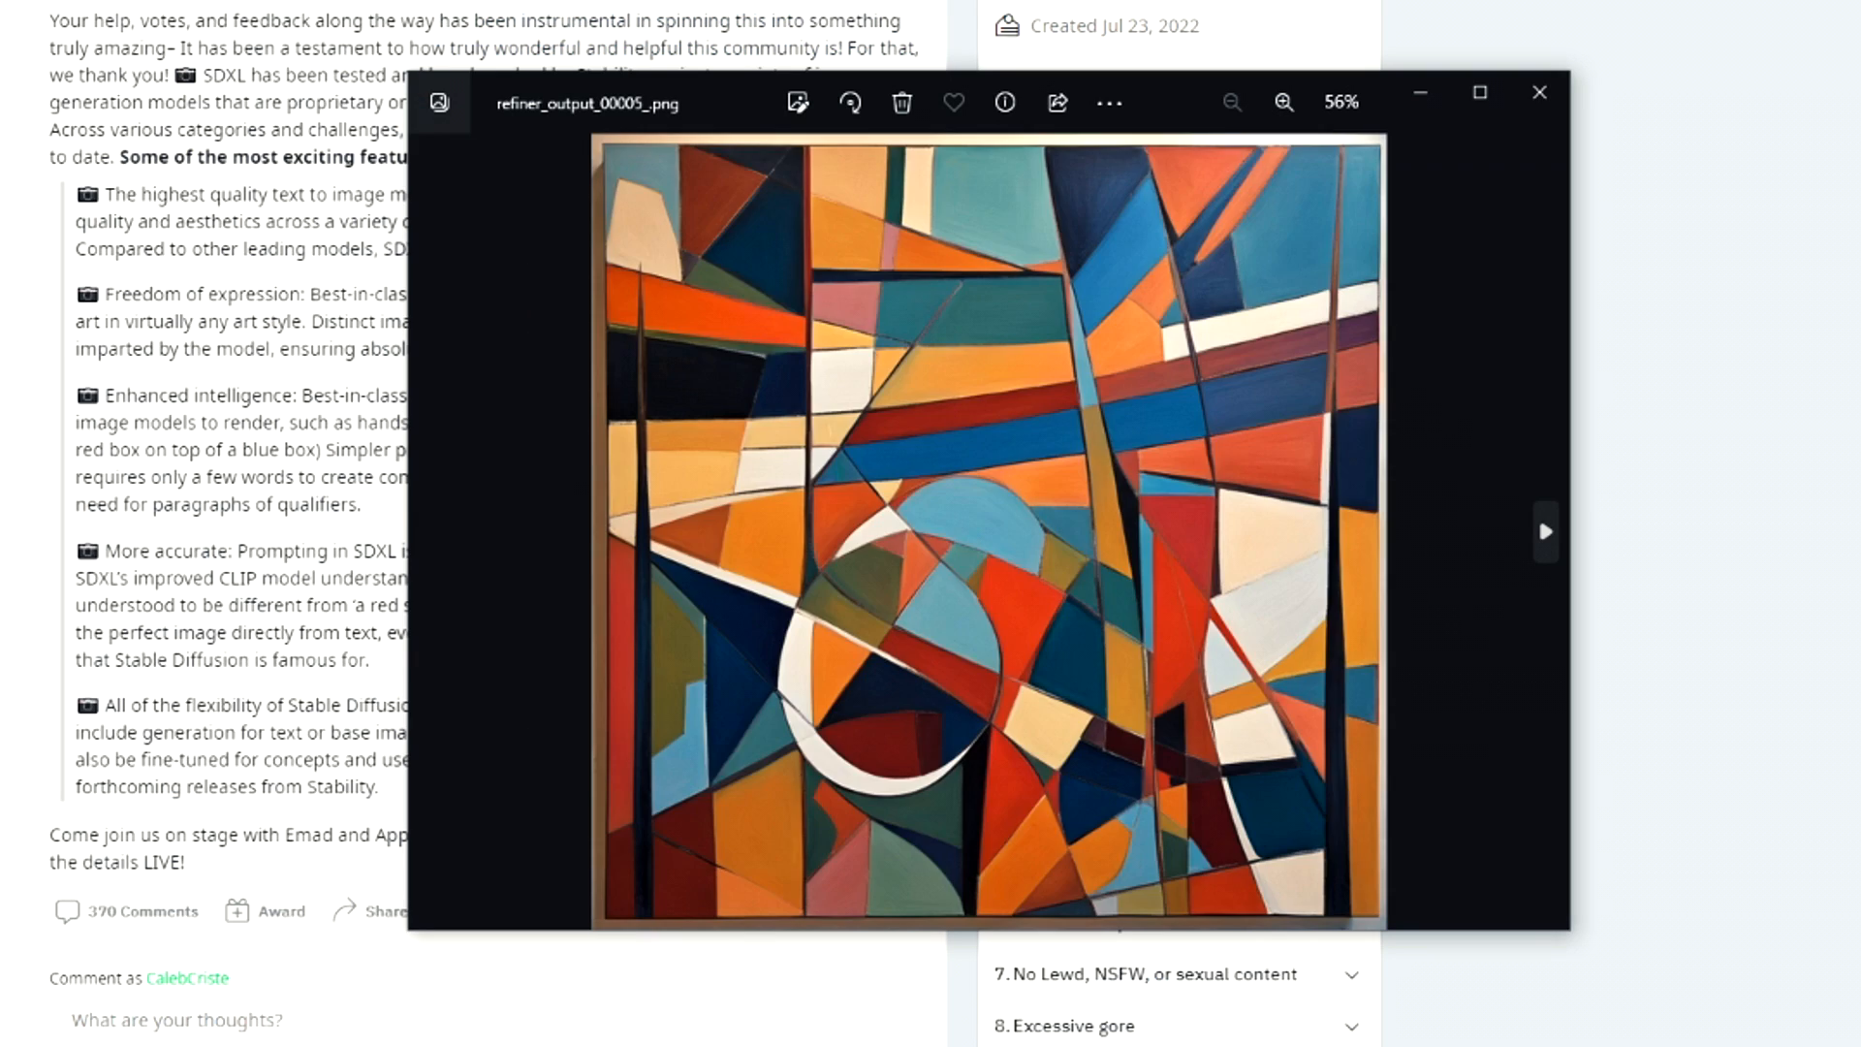
key("Right")
key("Right")
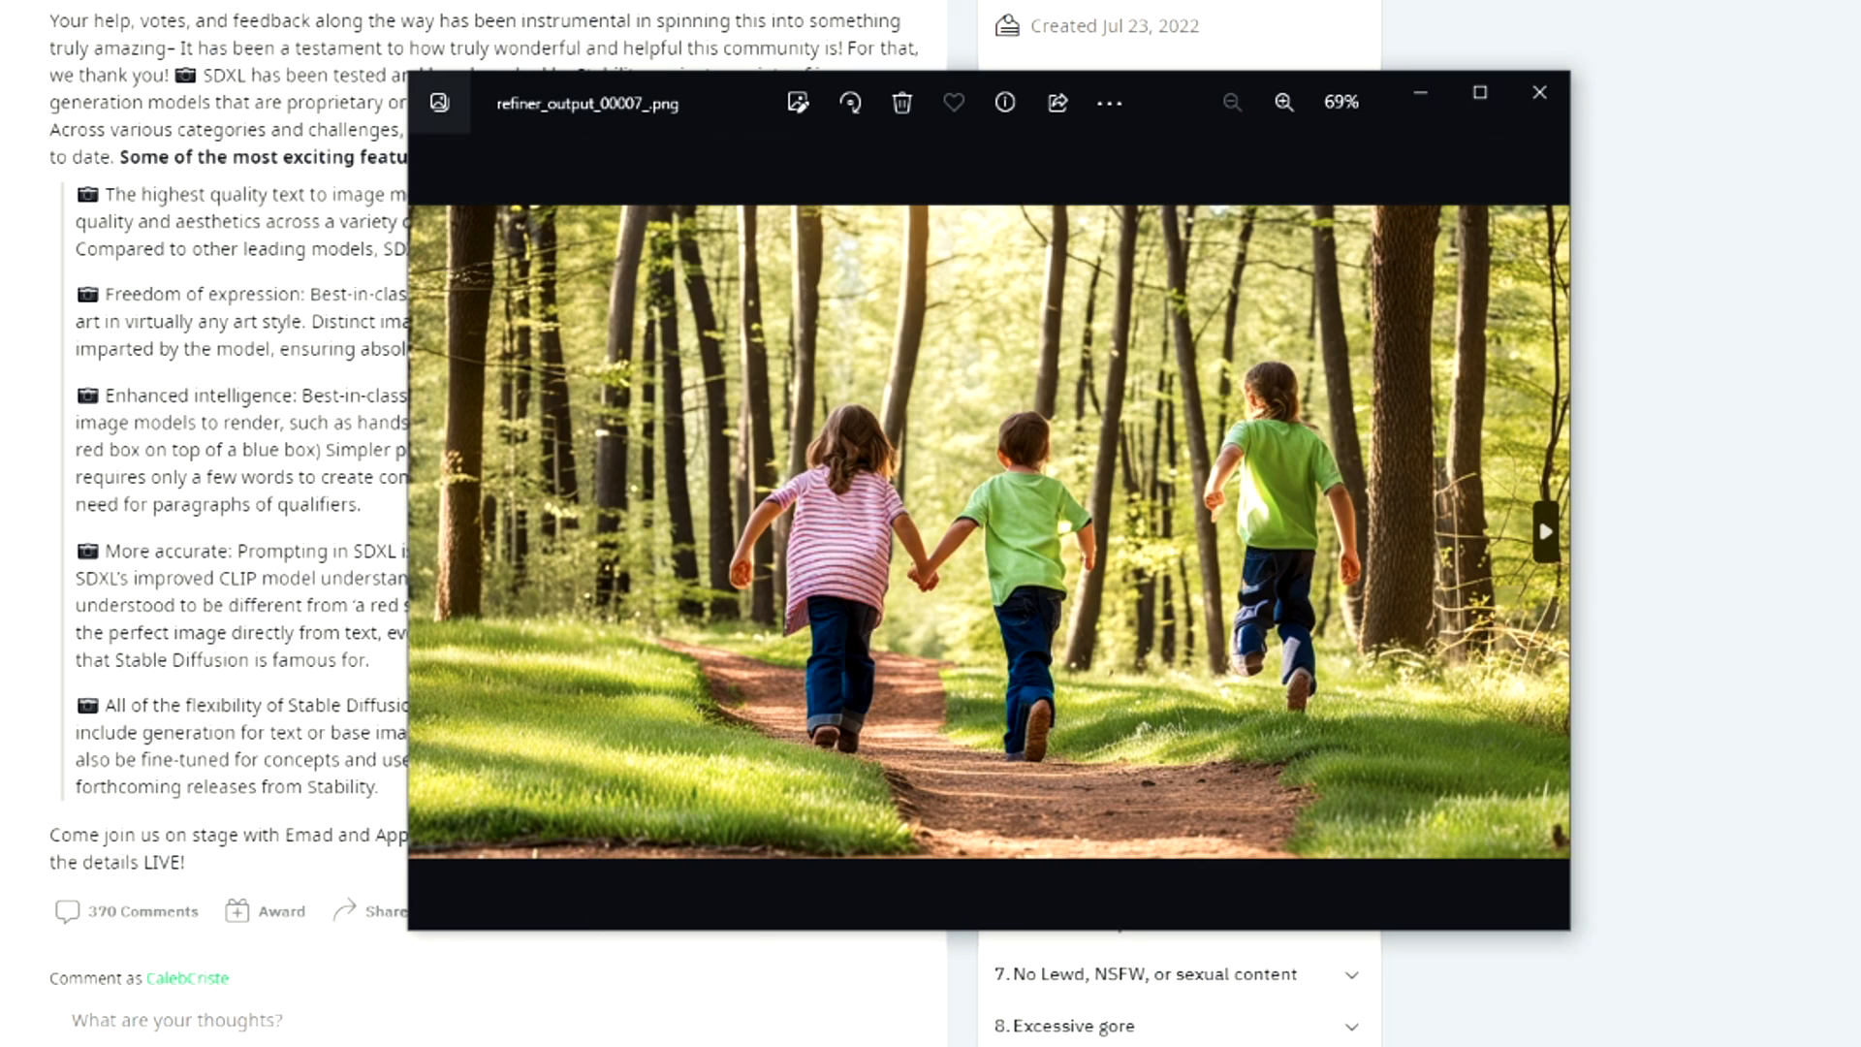
key("Right")
key("Right")
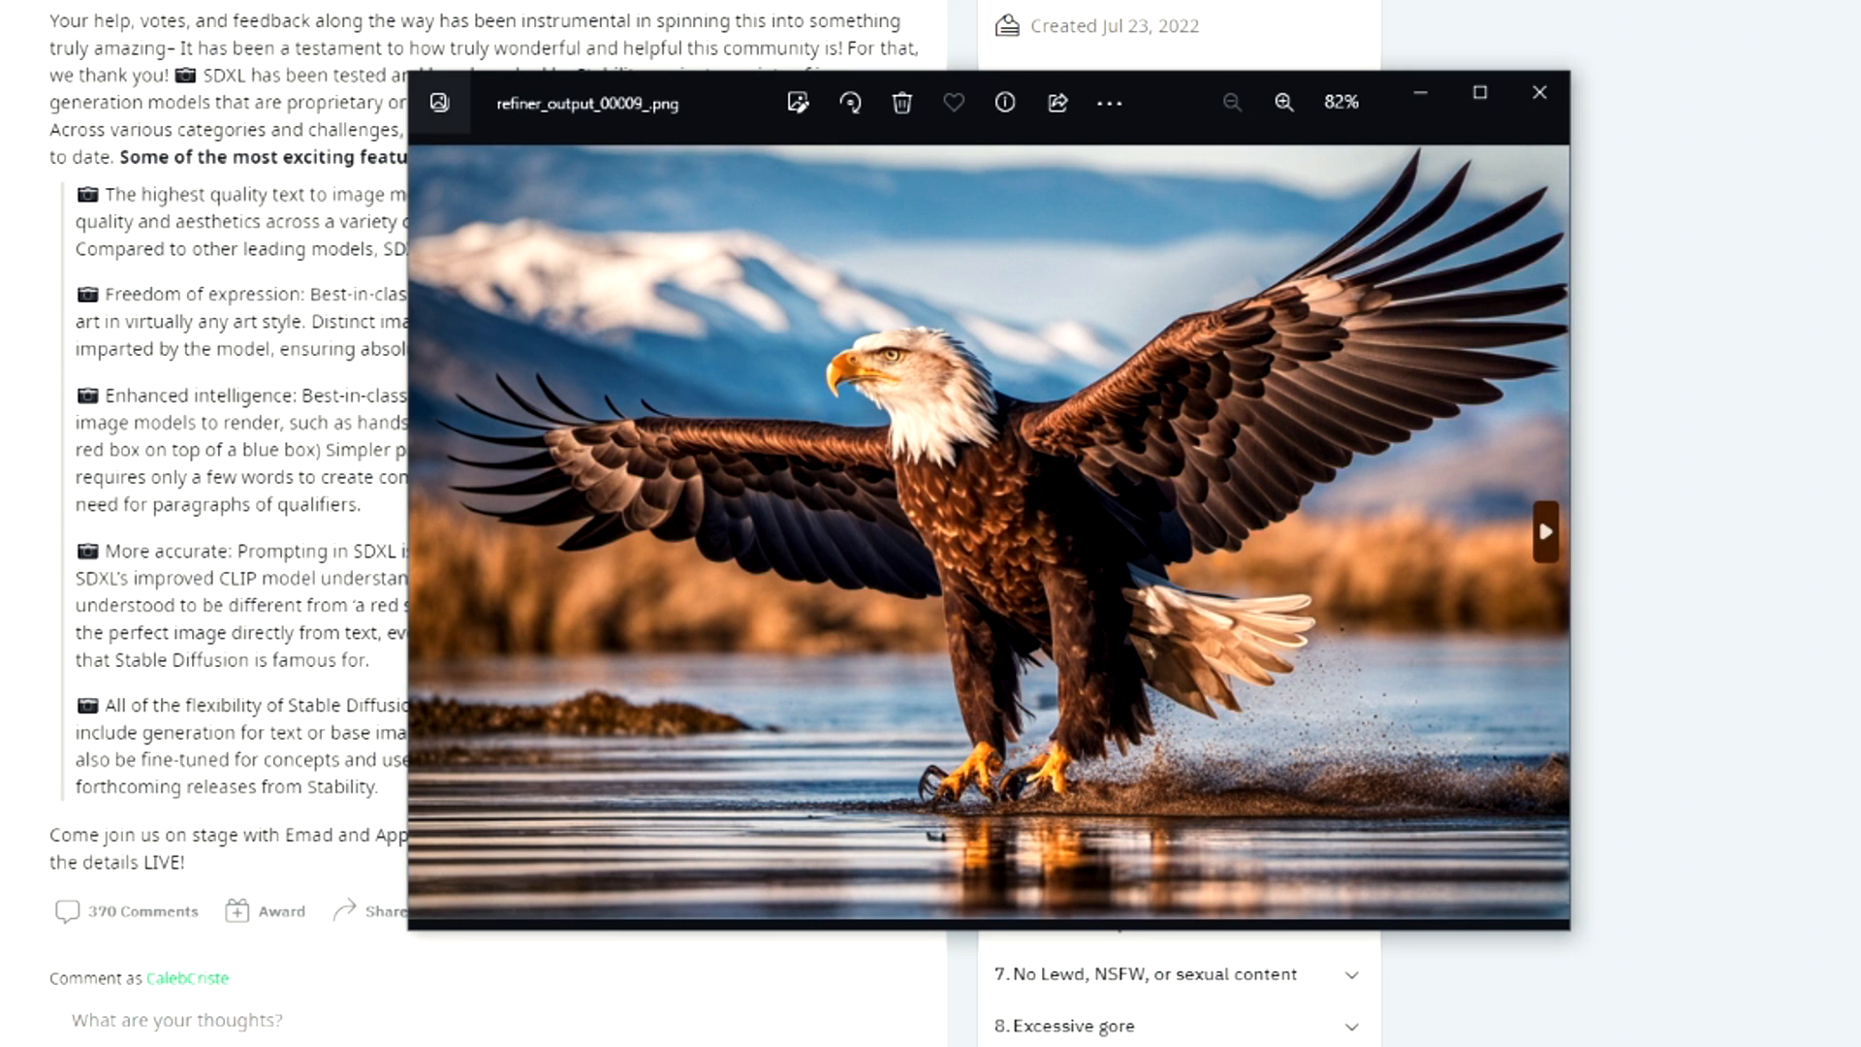
key("Right")
key("Right")
key("Right")
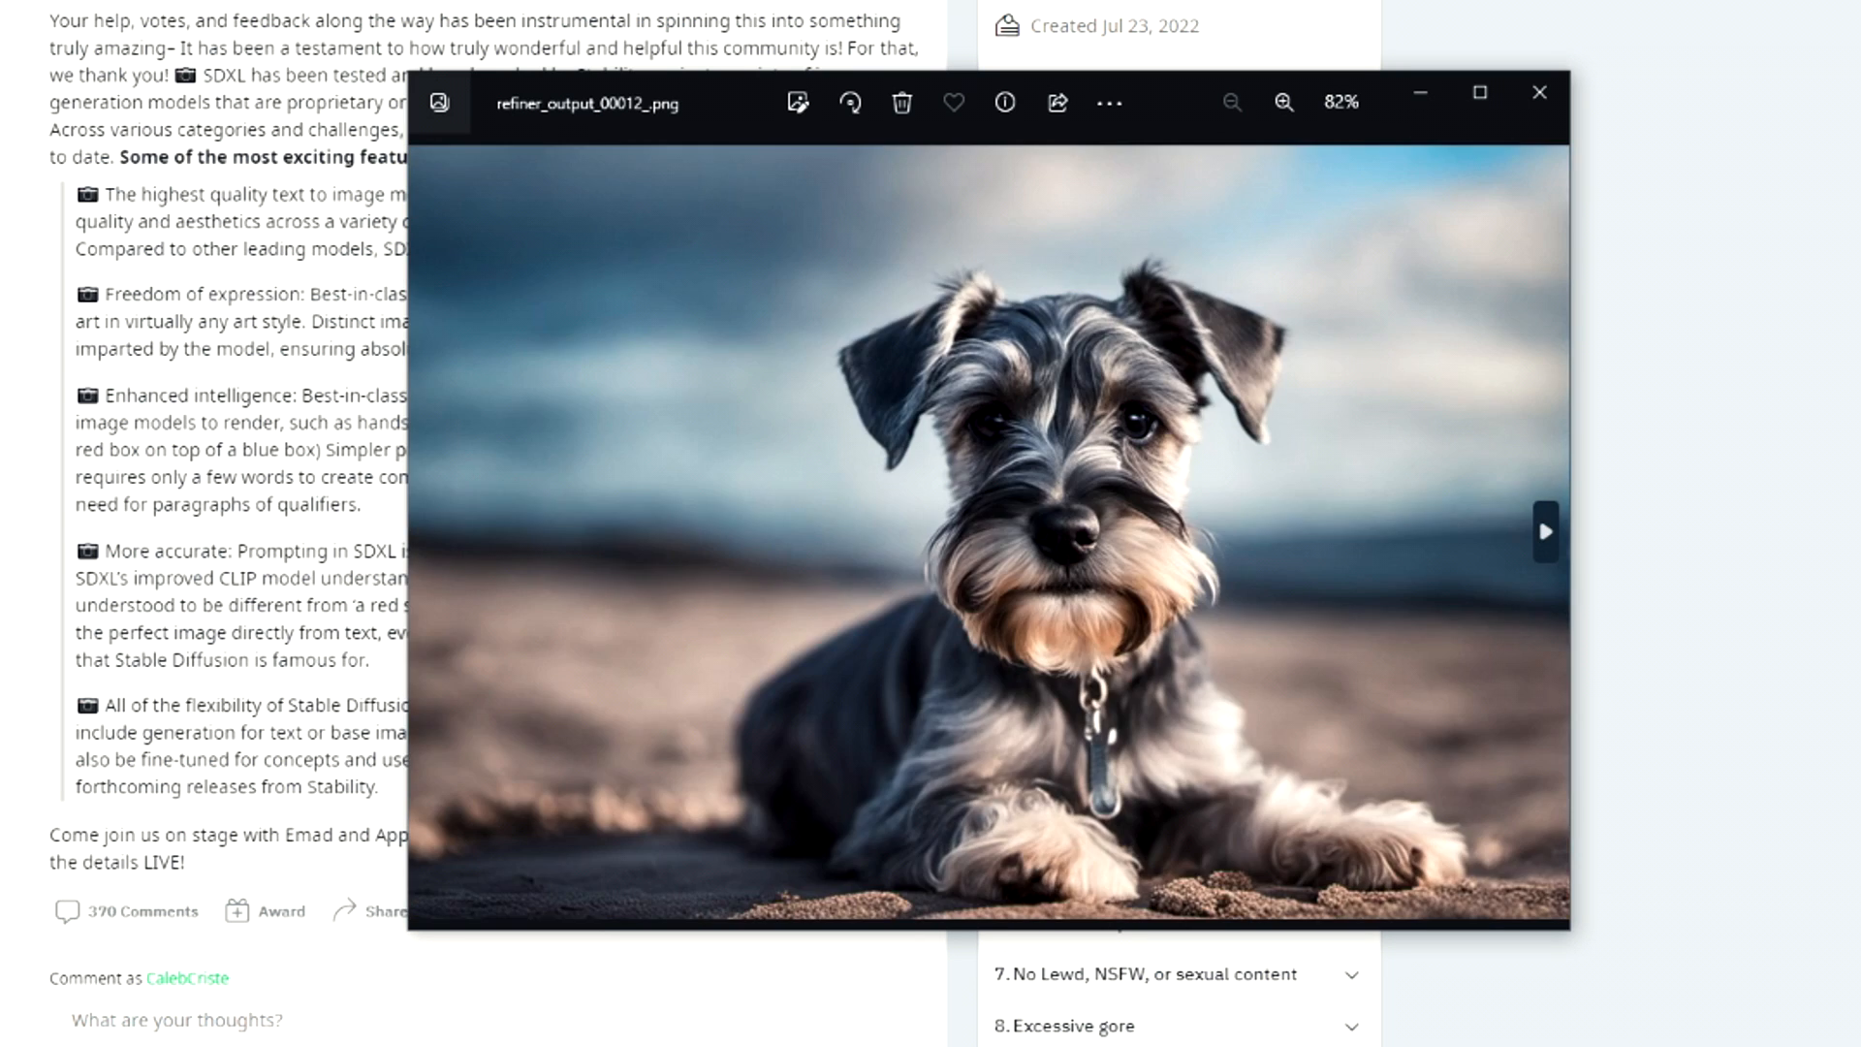
key("Right")
left_click(1542, 523)
left_click(1541, 524)
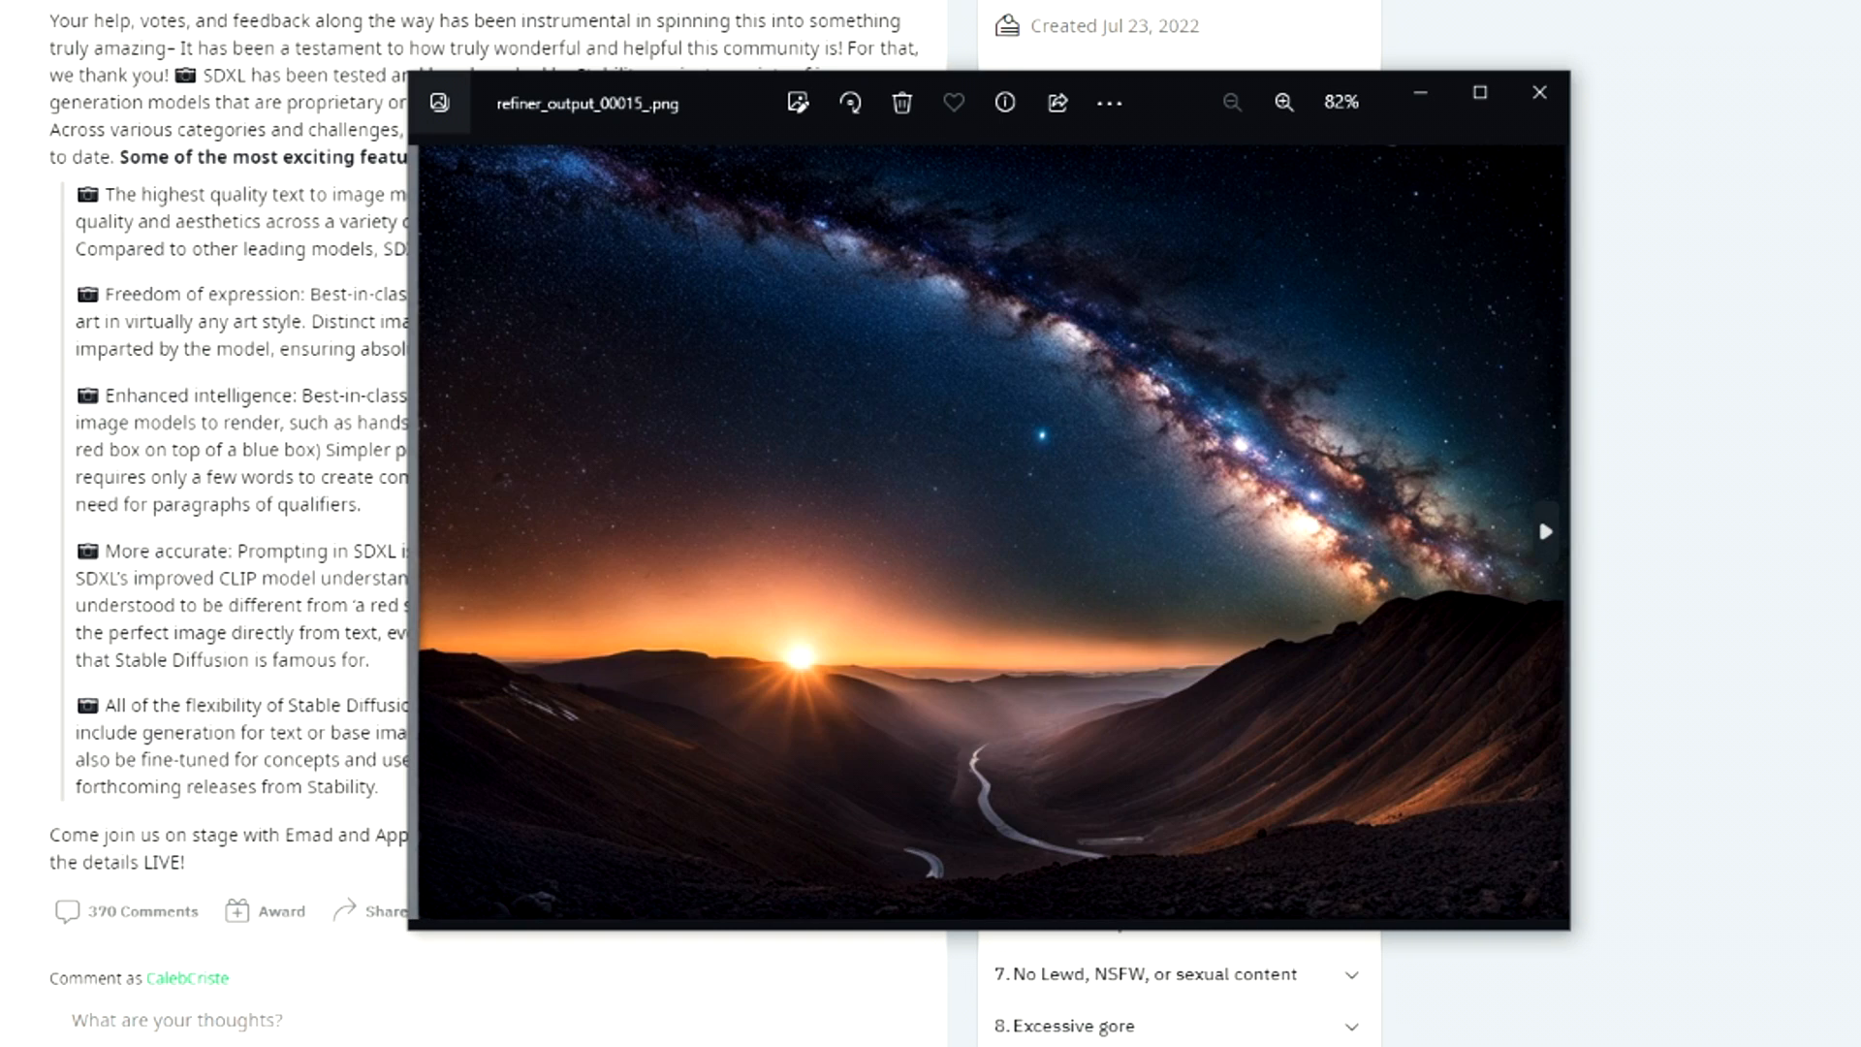
left_click(1541, 524)
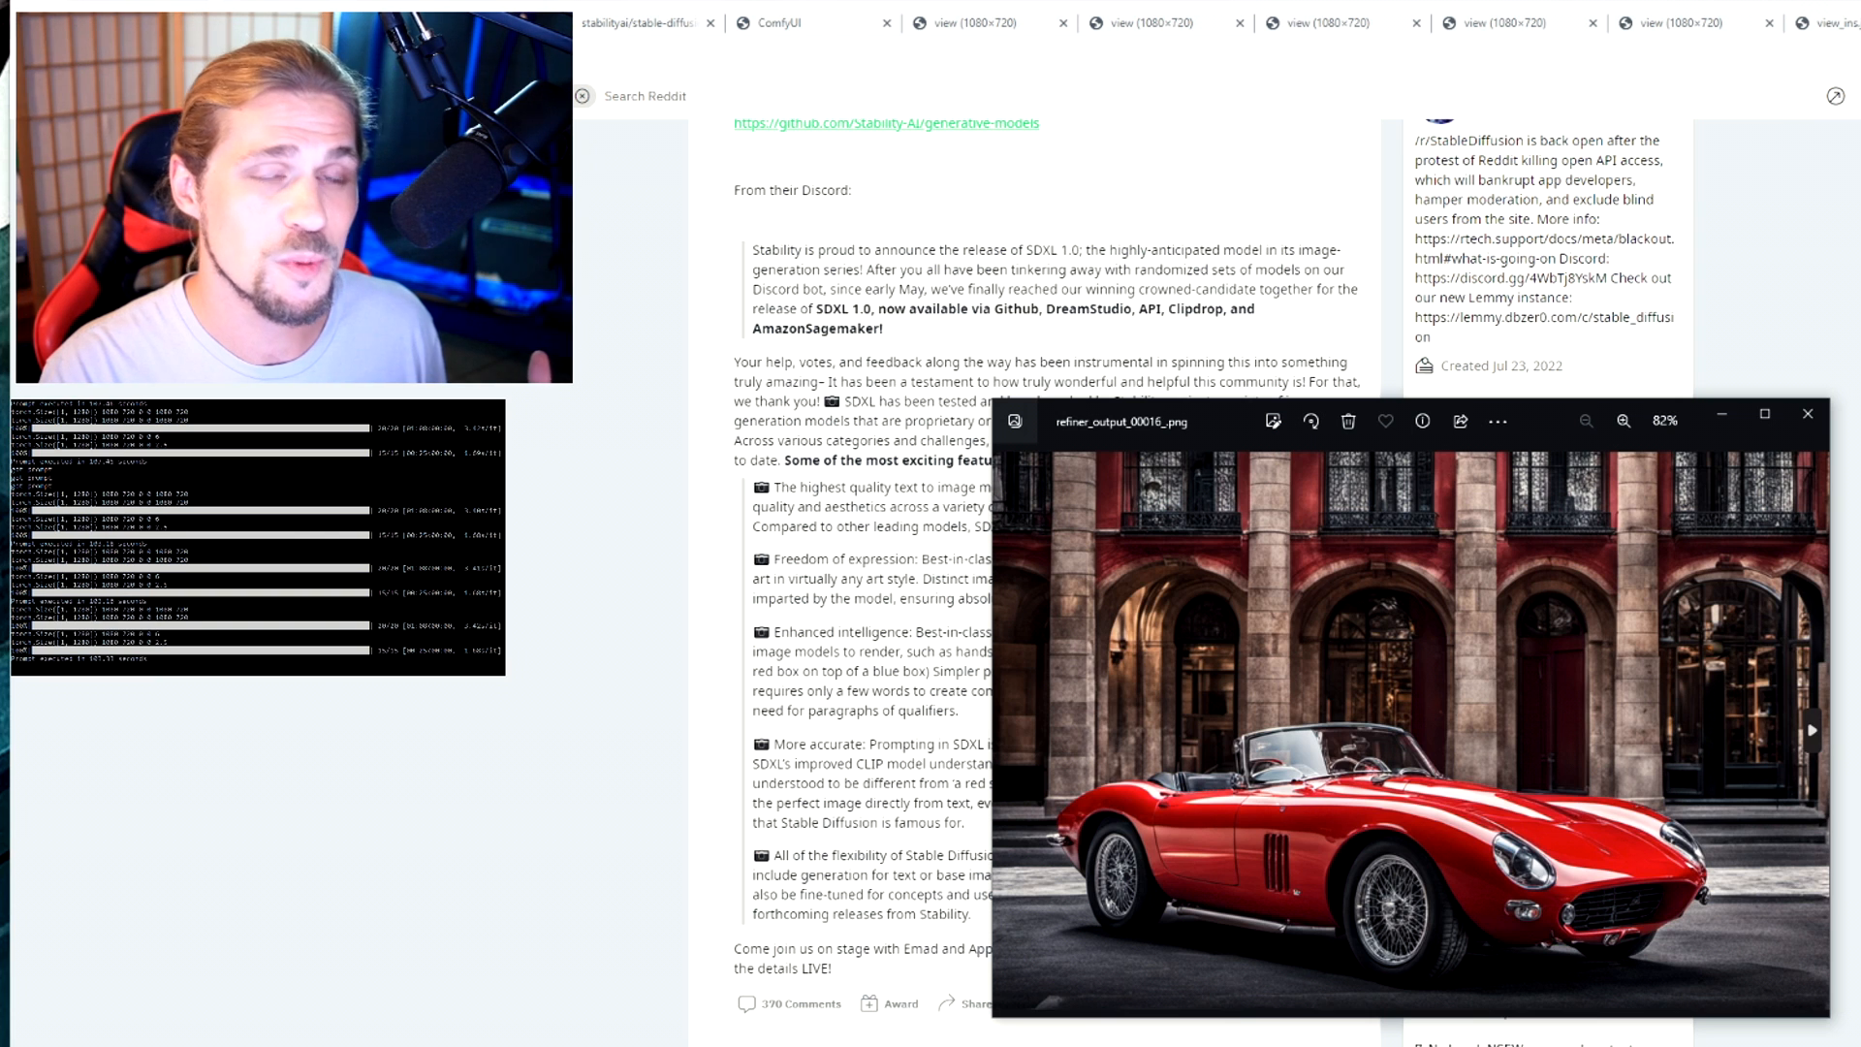
key("Right")
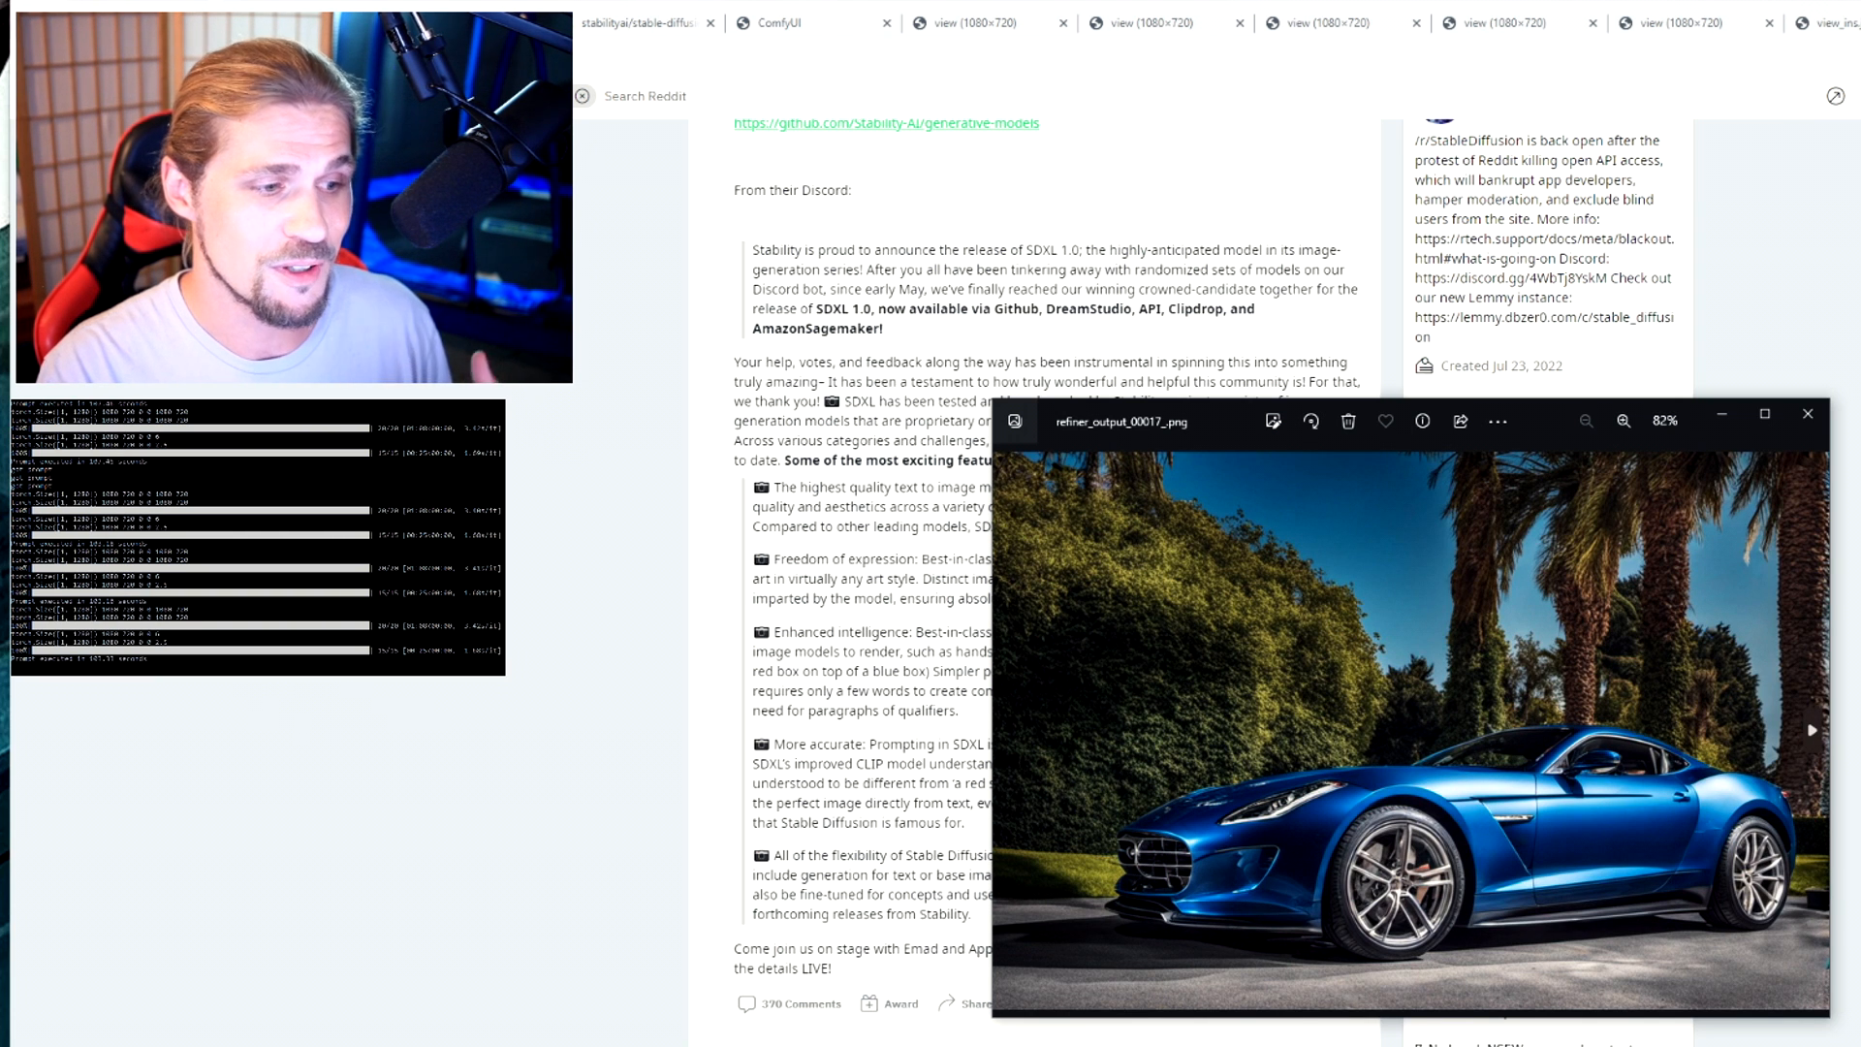
key("Right")
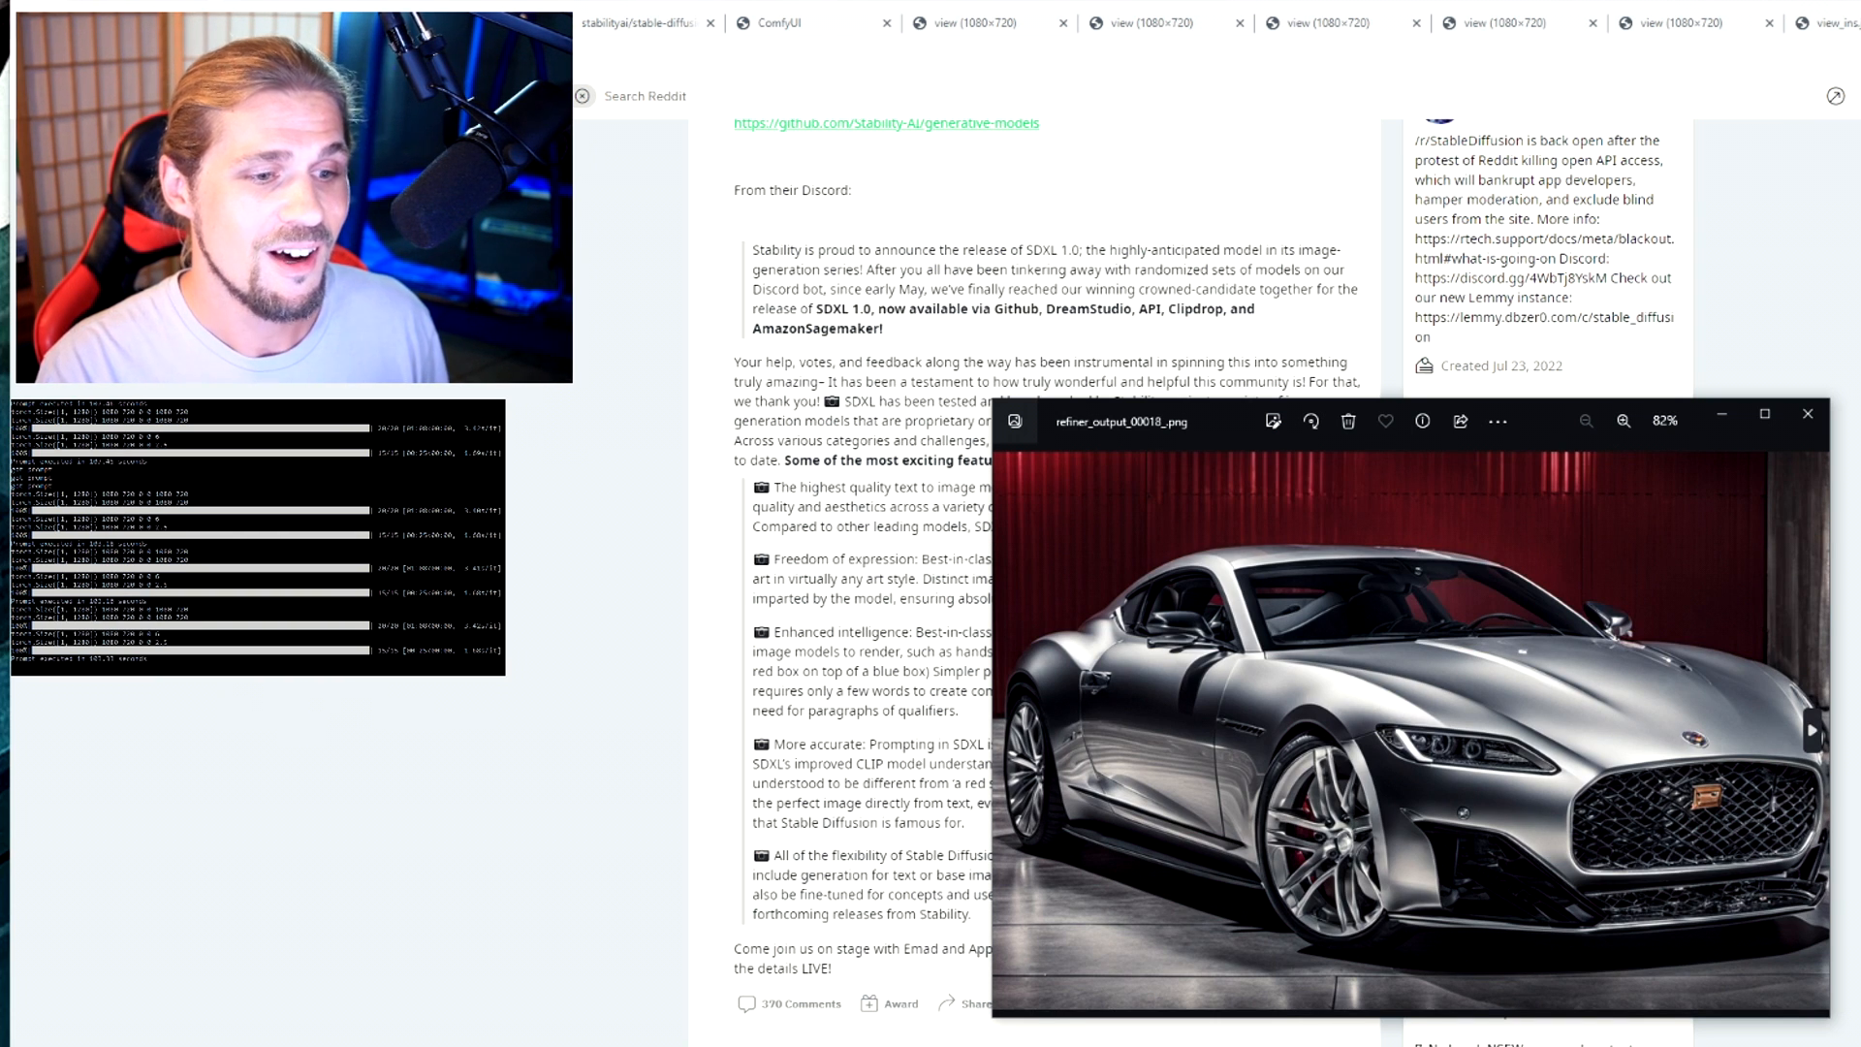
key("Right")
key("Right")
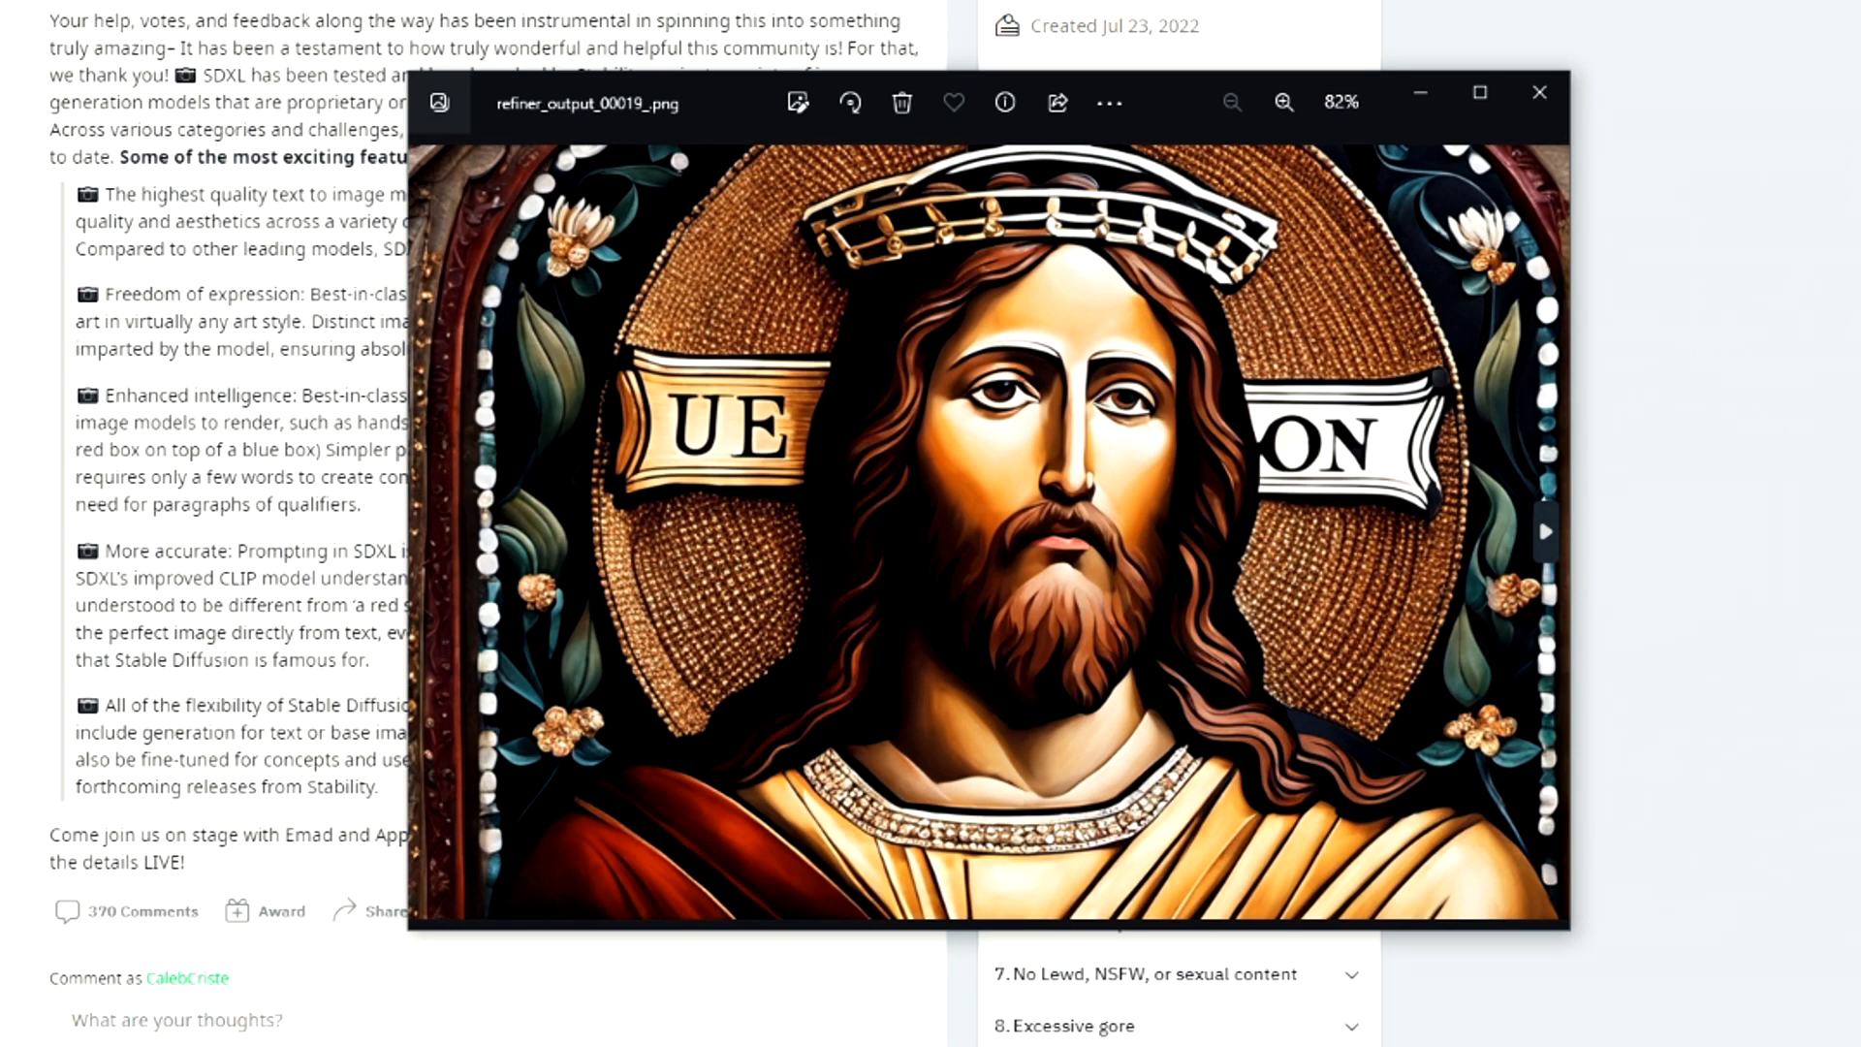
left_click(1539, 514)
left_click(1539, 514)
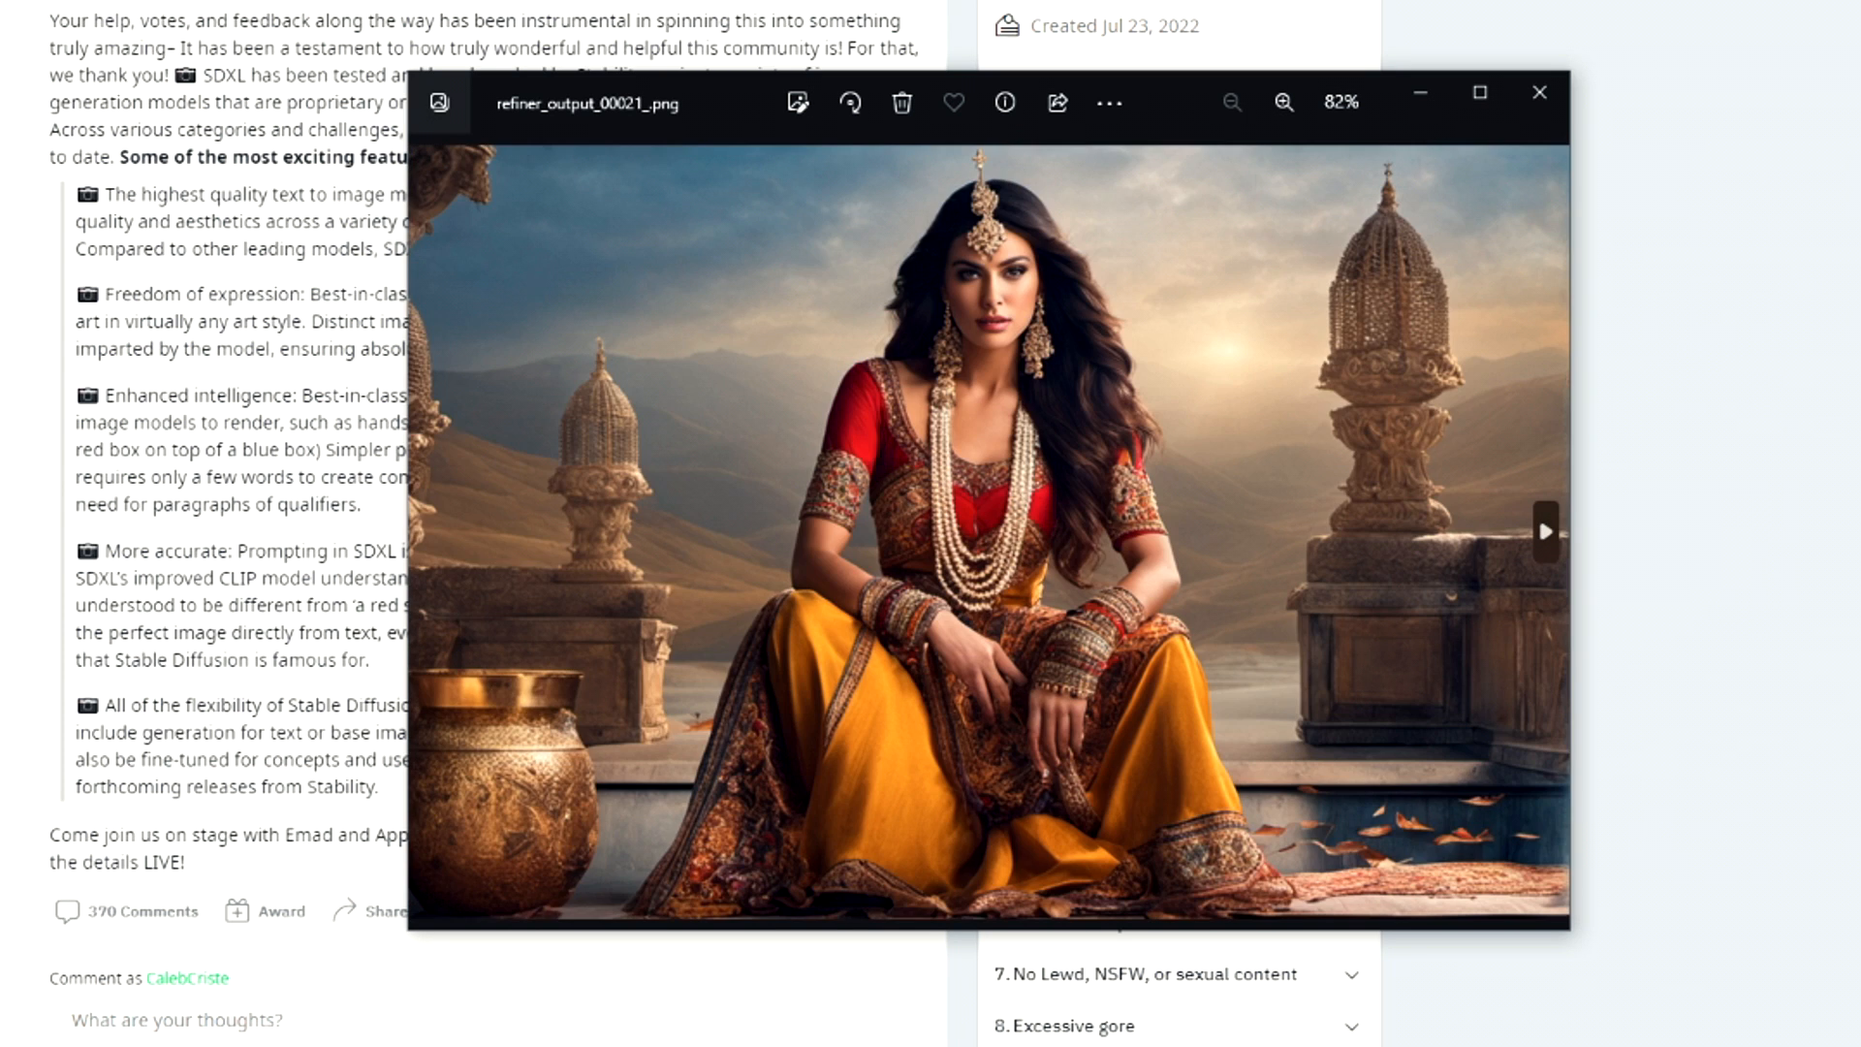
key("Right")
left_click(1539, 514)
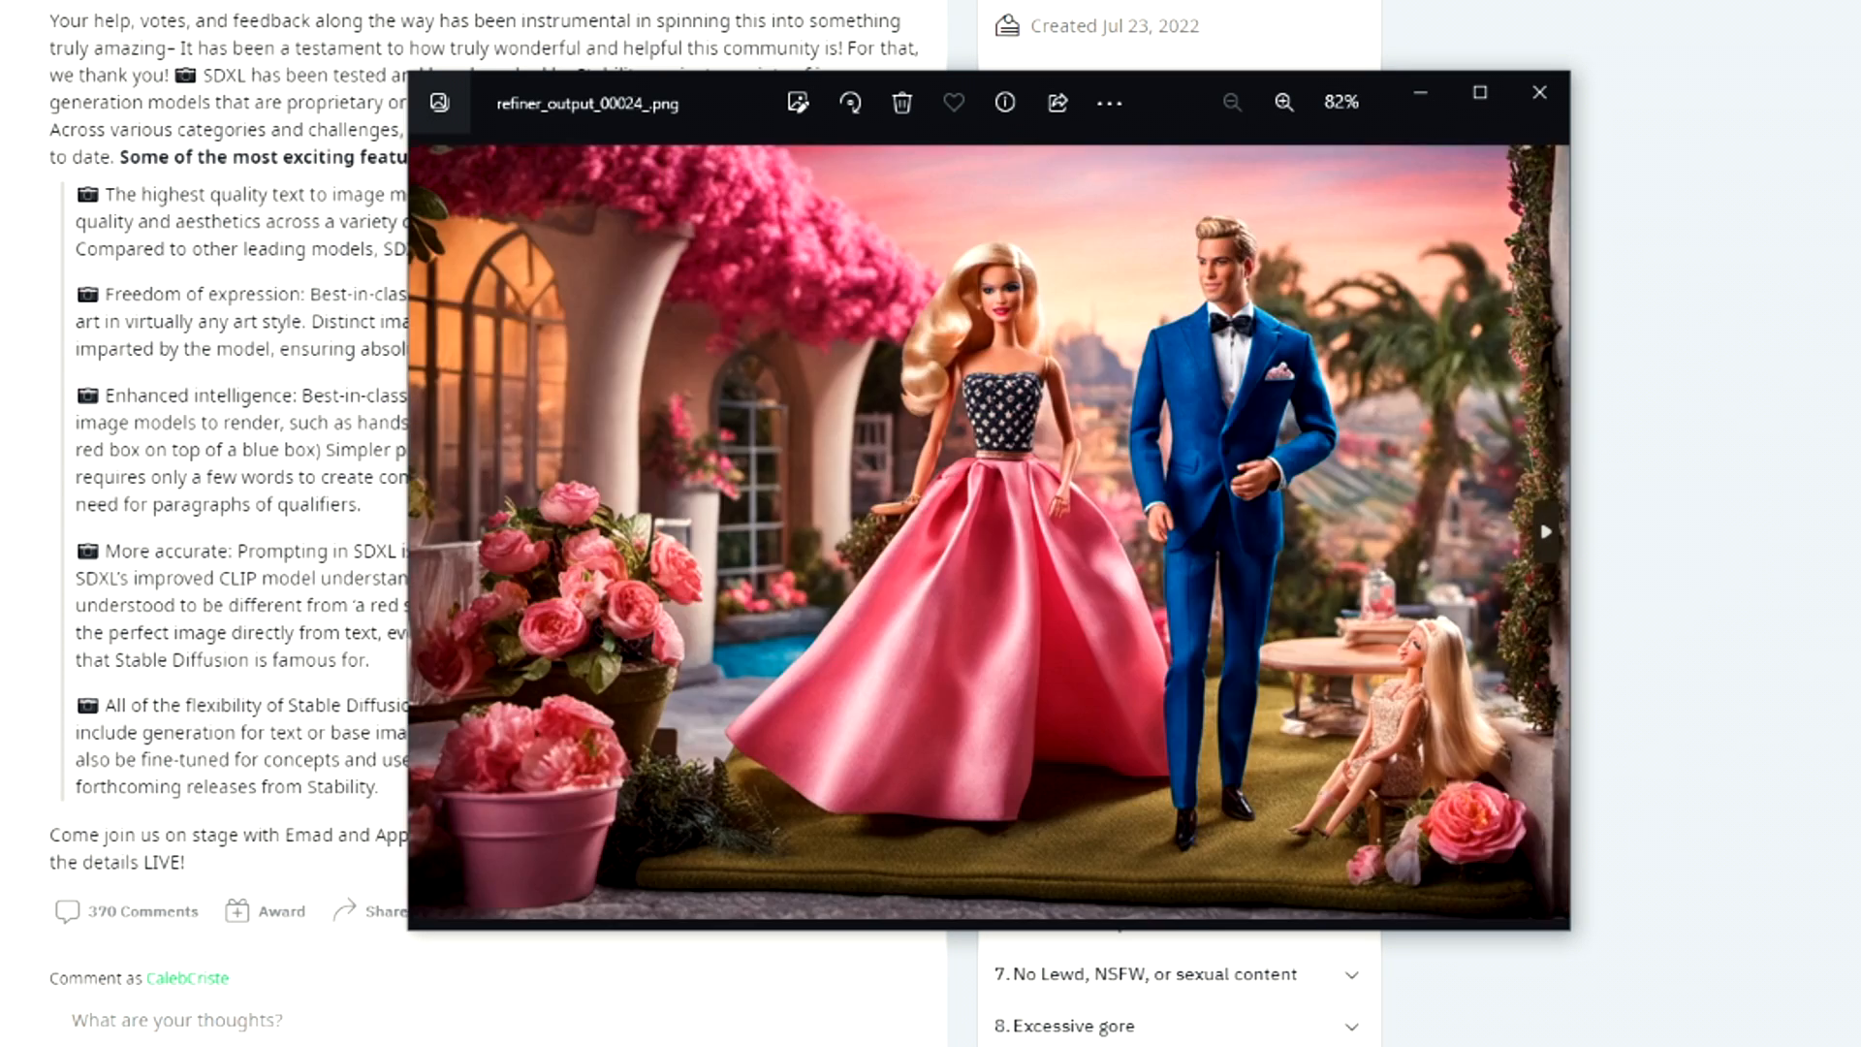
left_click(1538, 514)
left_click(1538, 514)
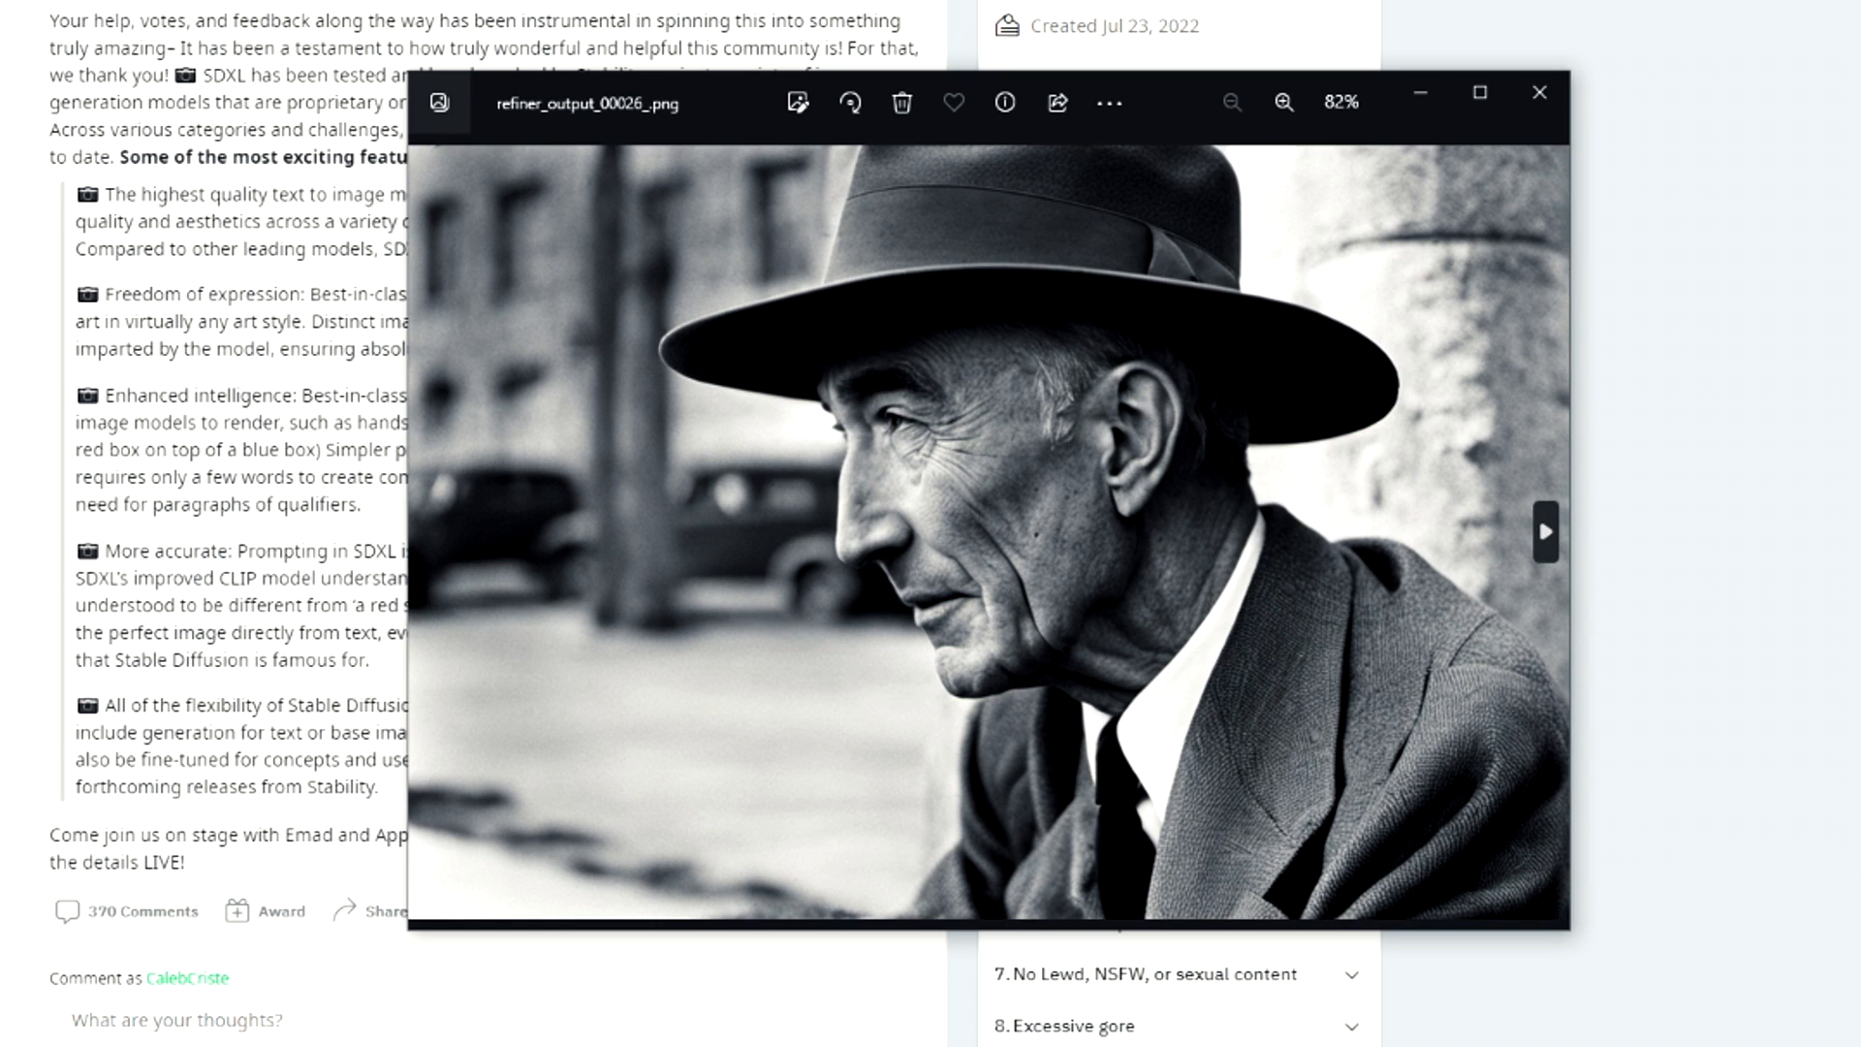
left_click(1545, 531)
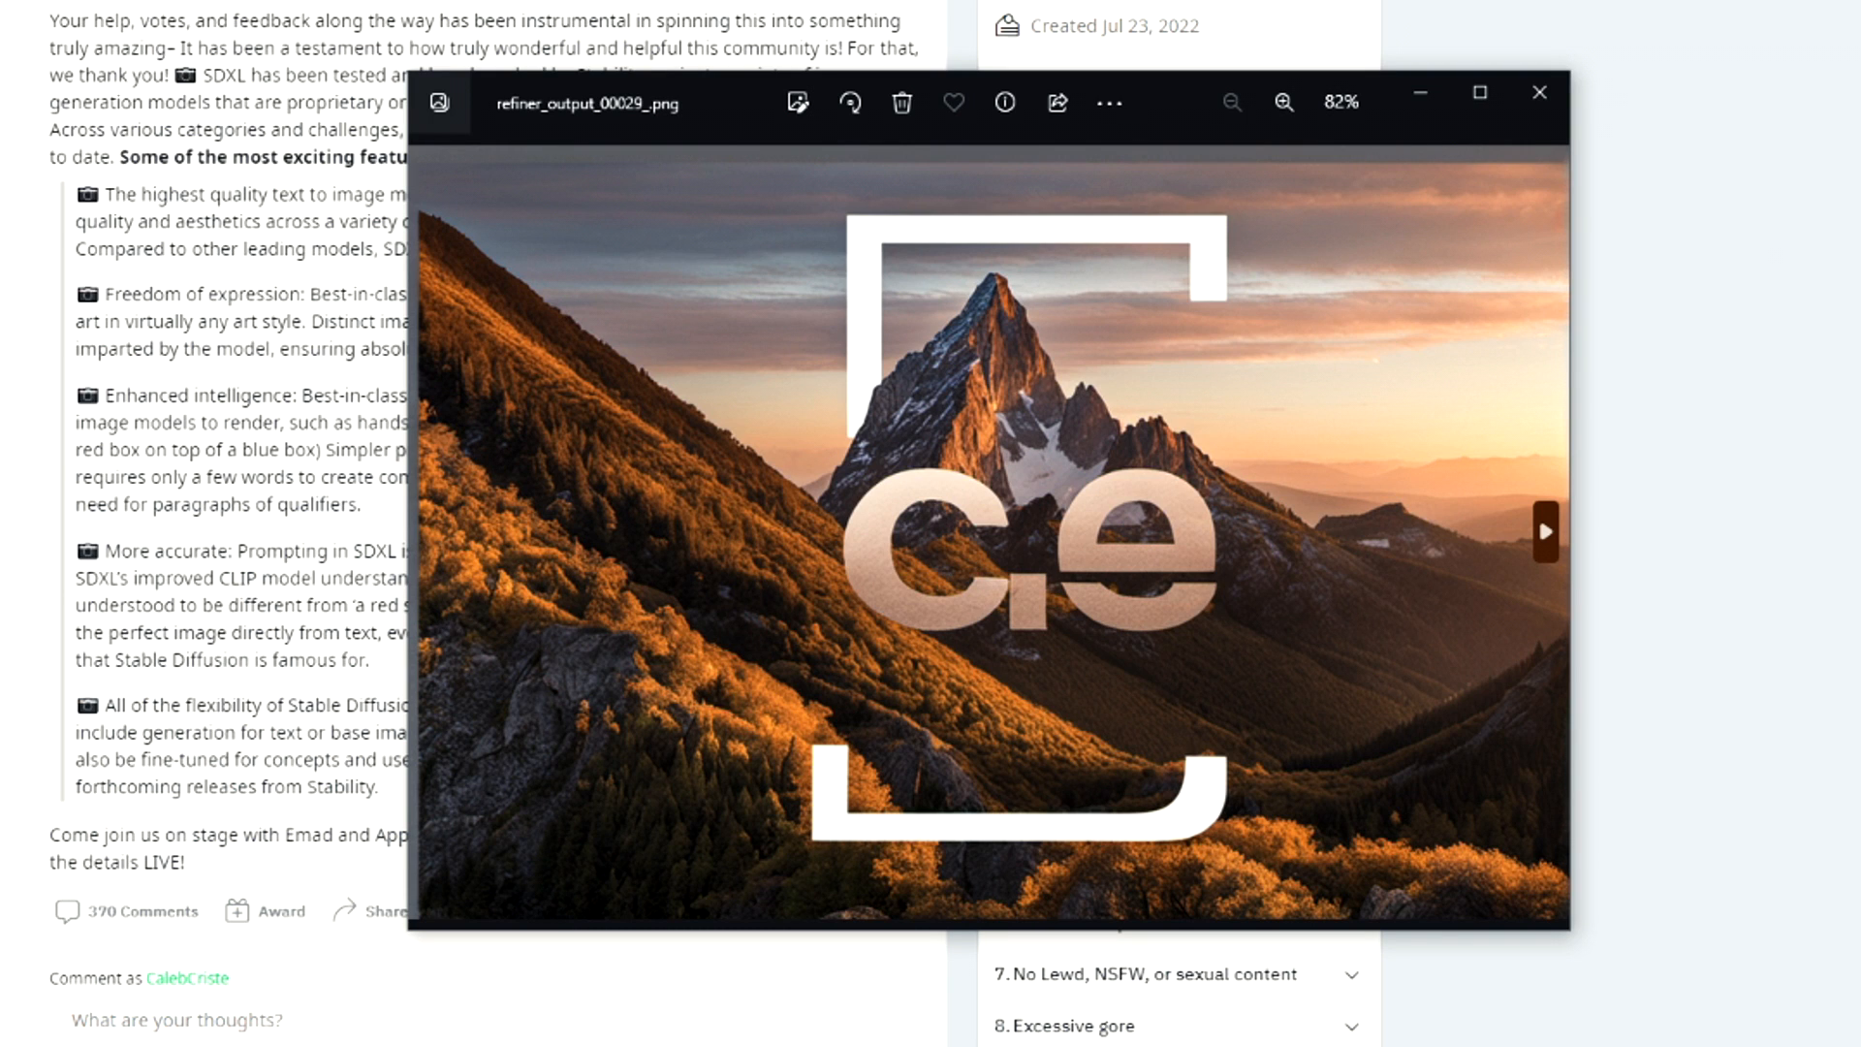
left_click(1546, 531)
left_click(1545, 531)
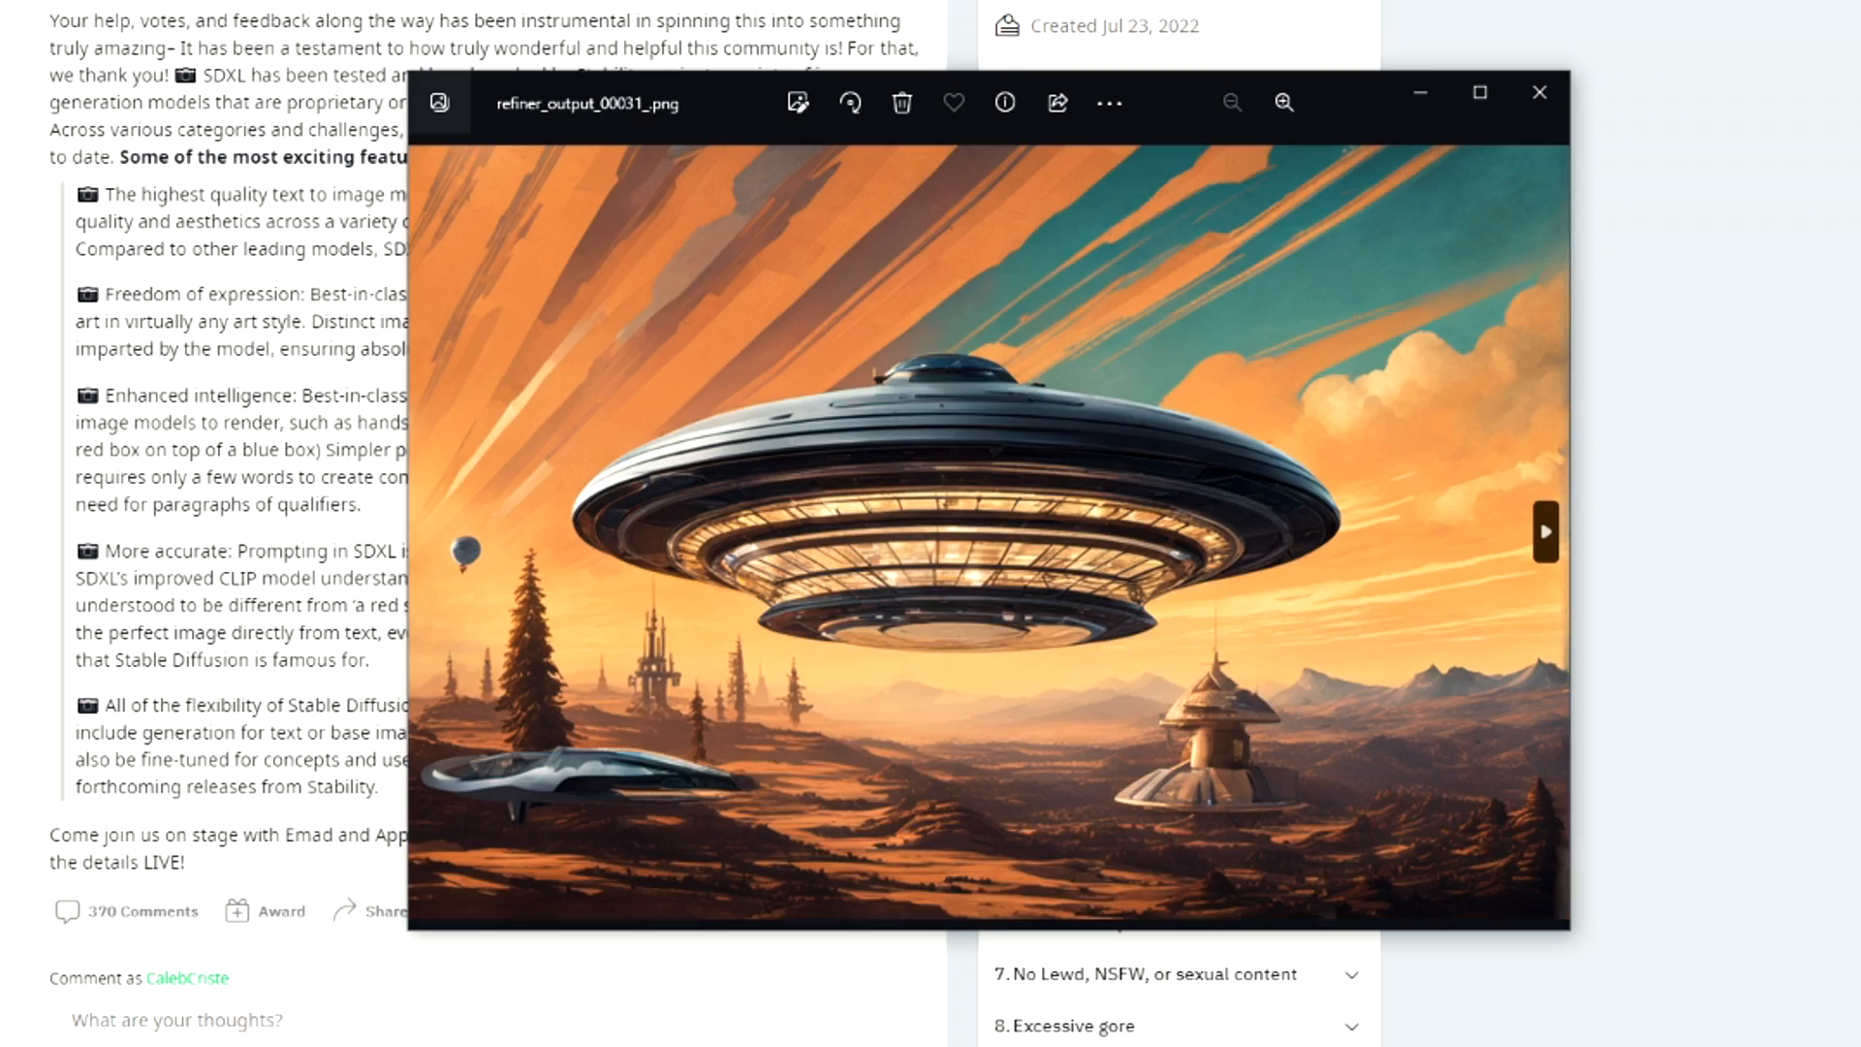
left_click(1546, 531)
left_click(1546, 531)
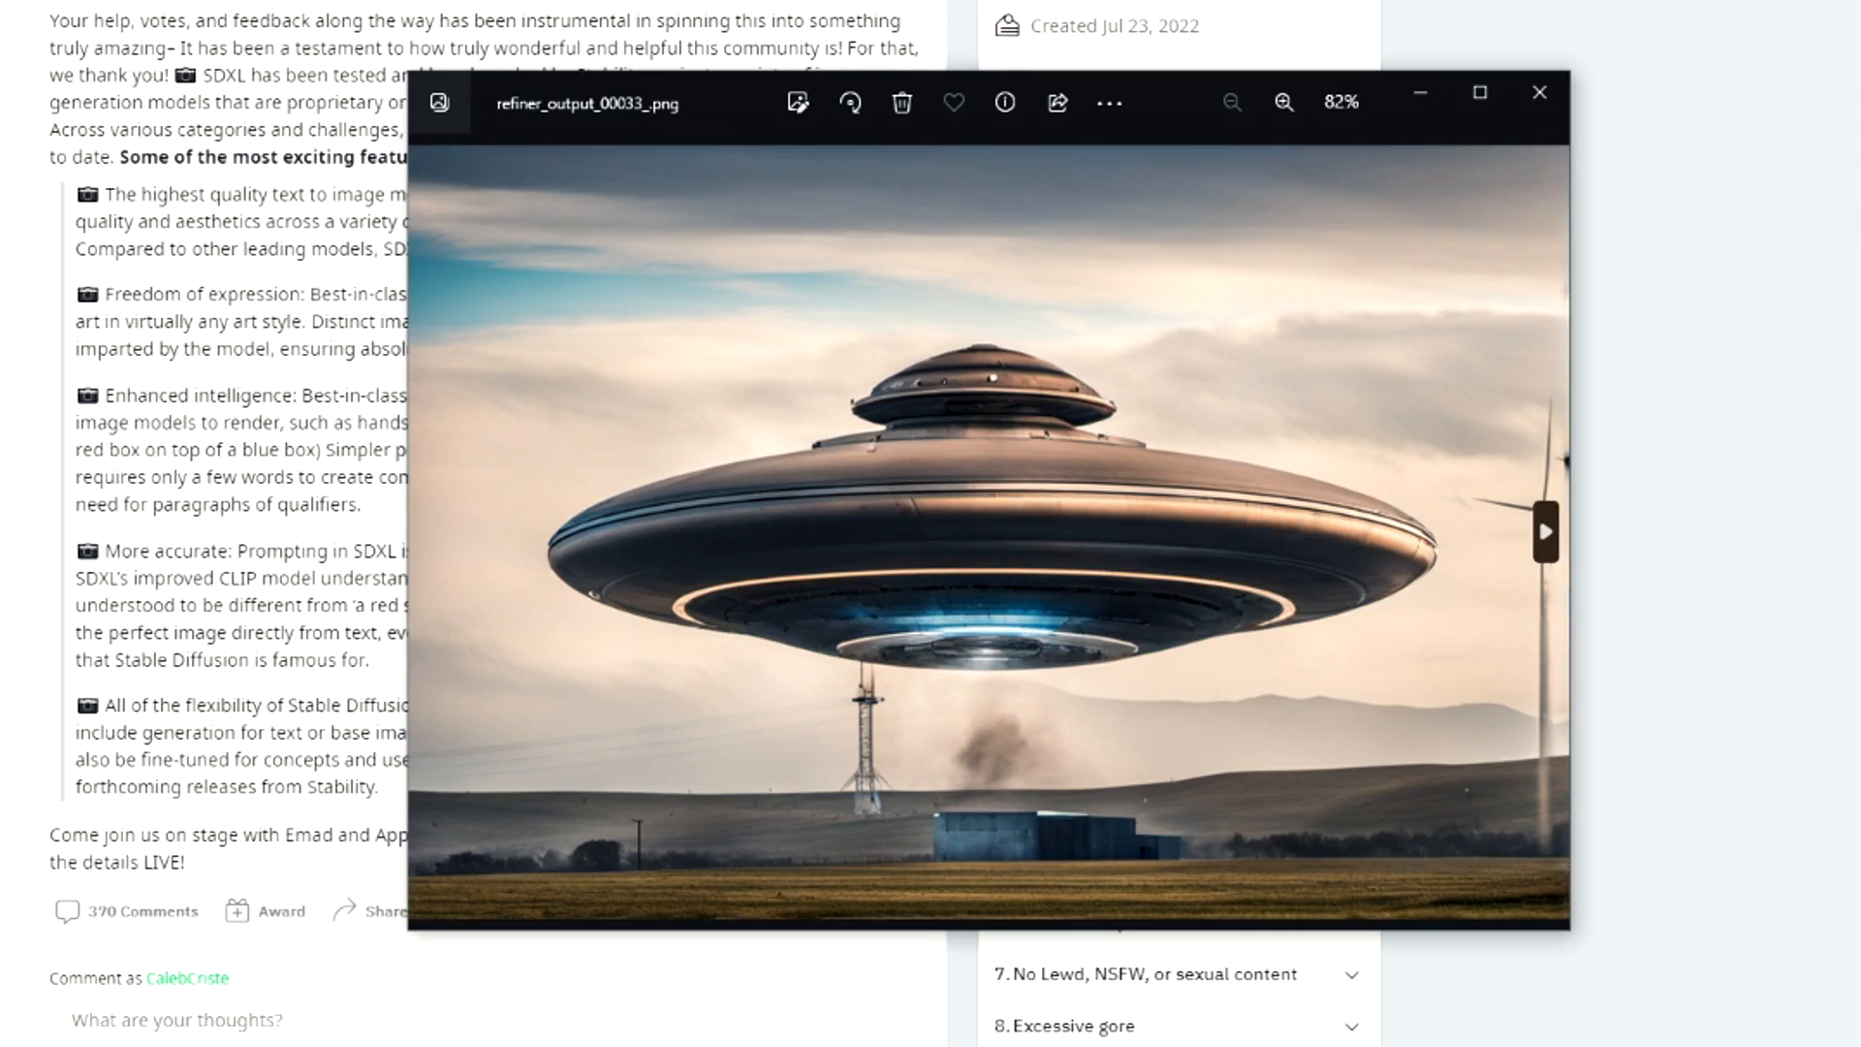
left_click(1545, 531)
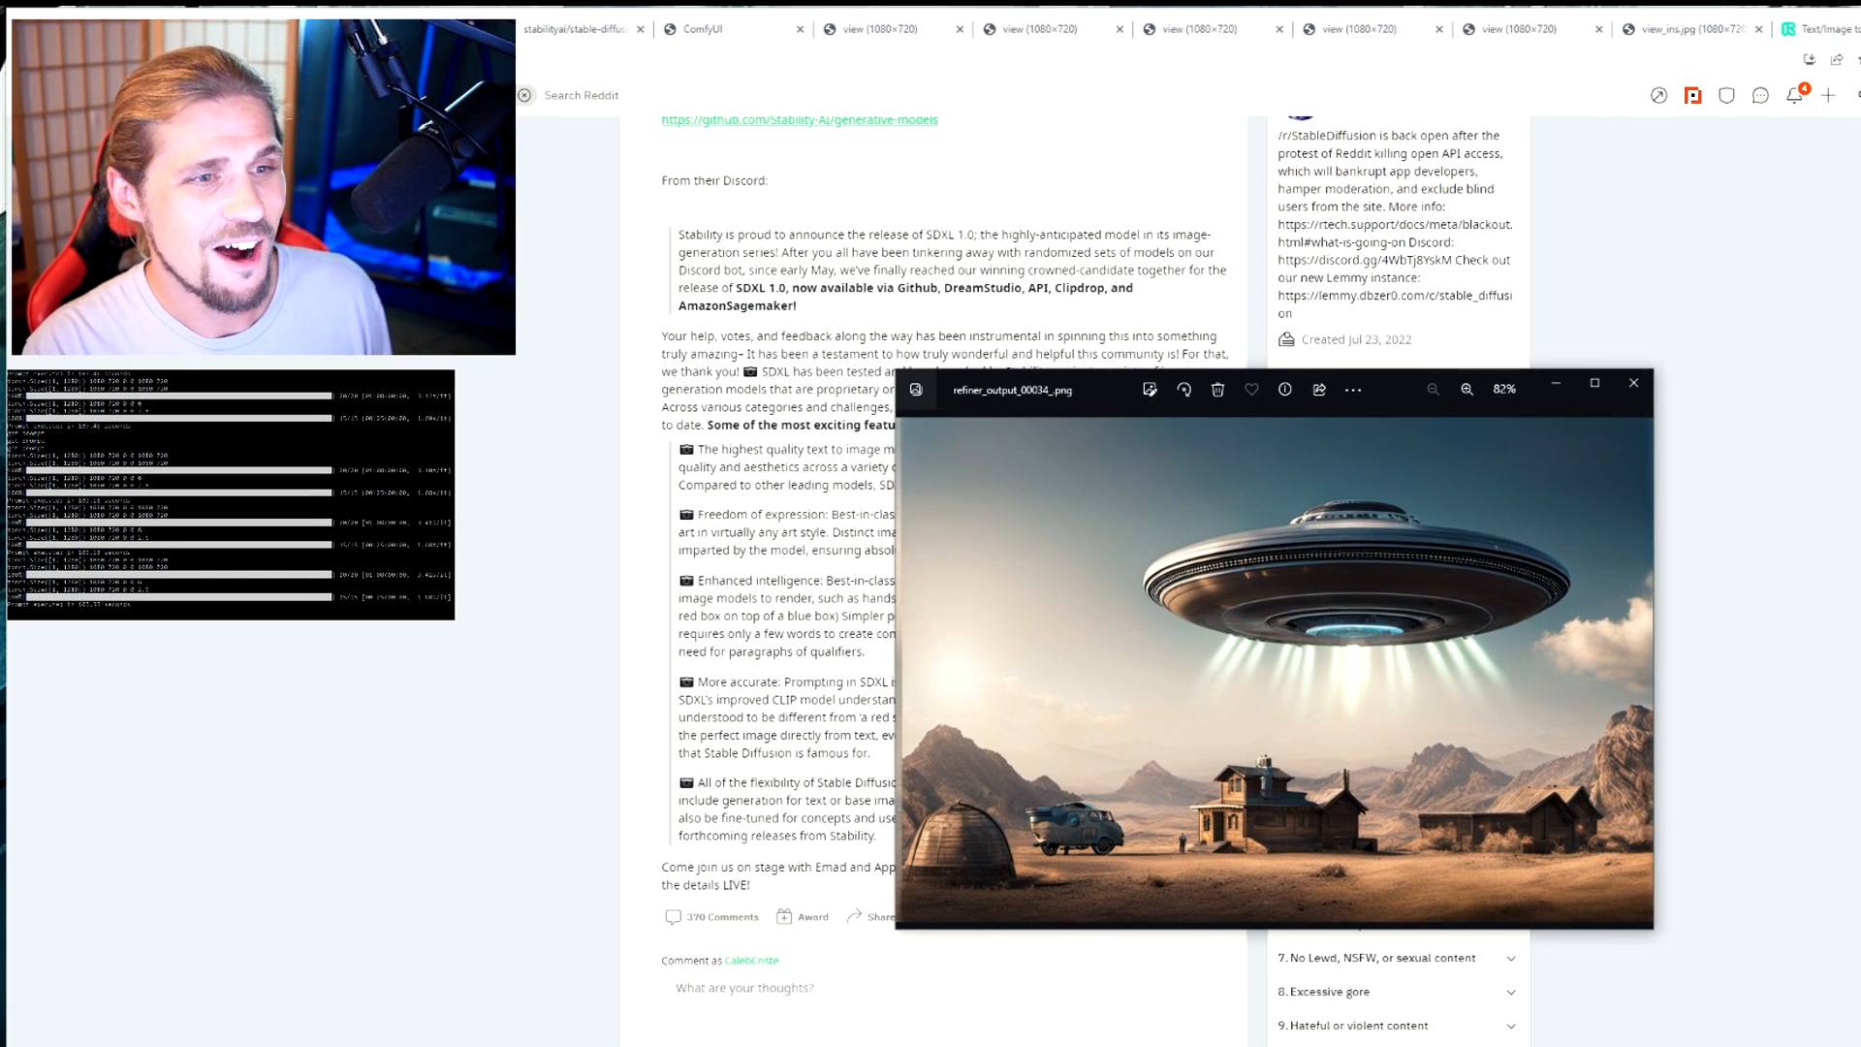
left_click_drag(1018, 389, 1860, 1046)
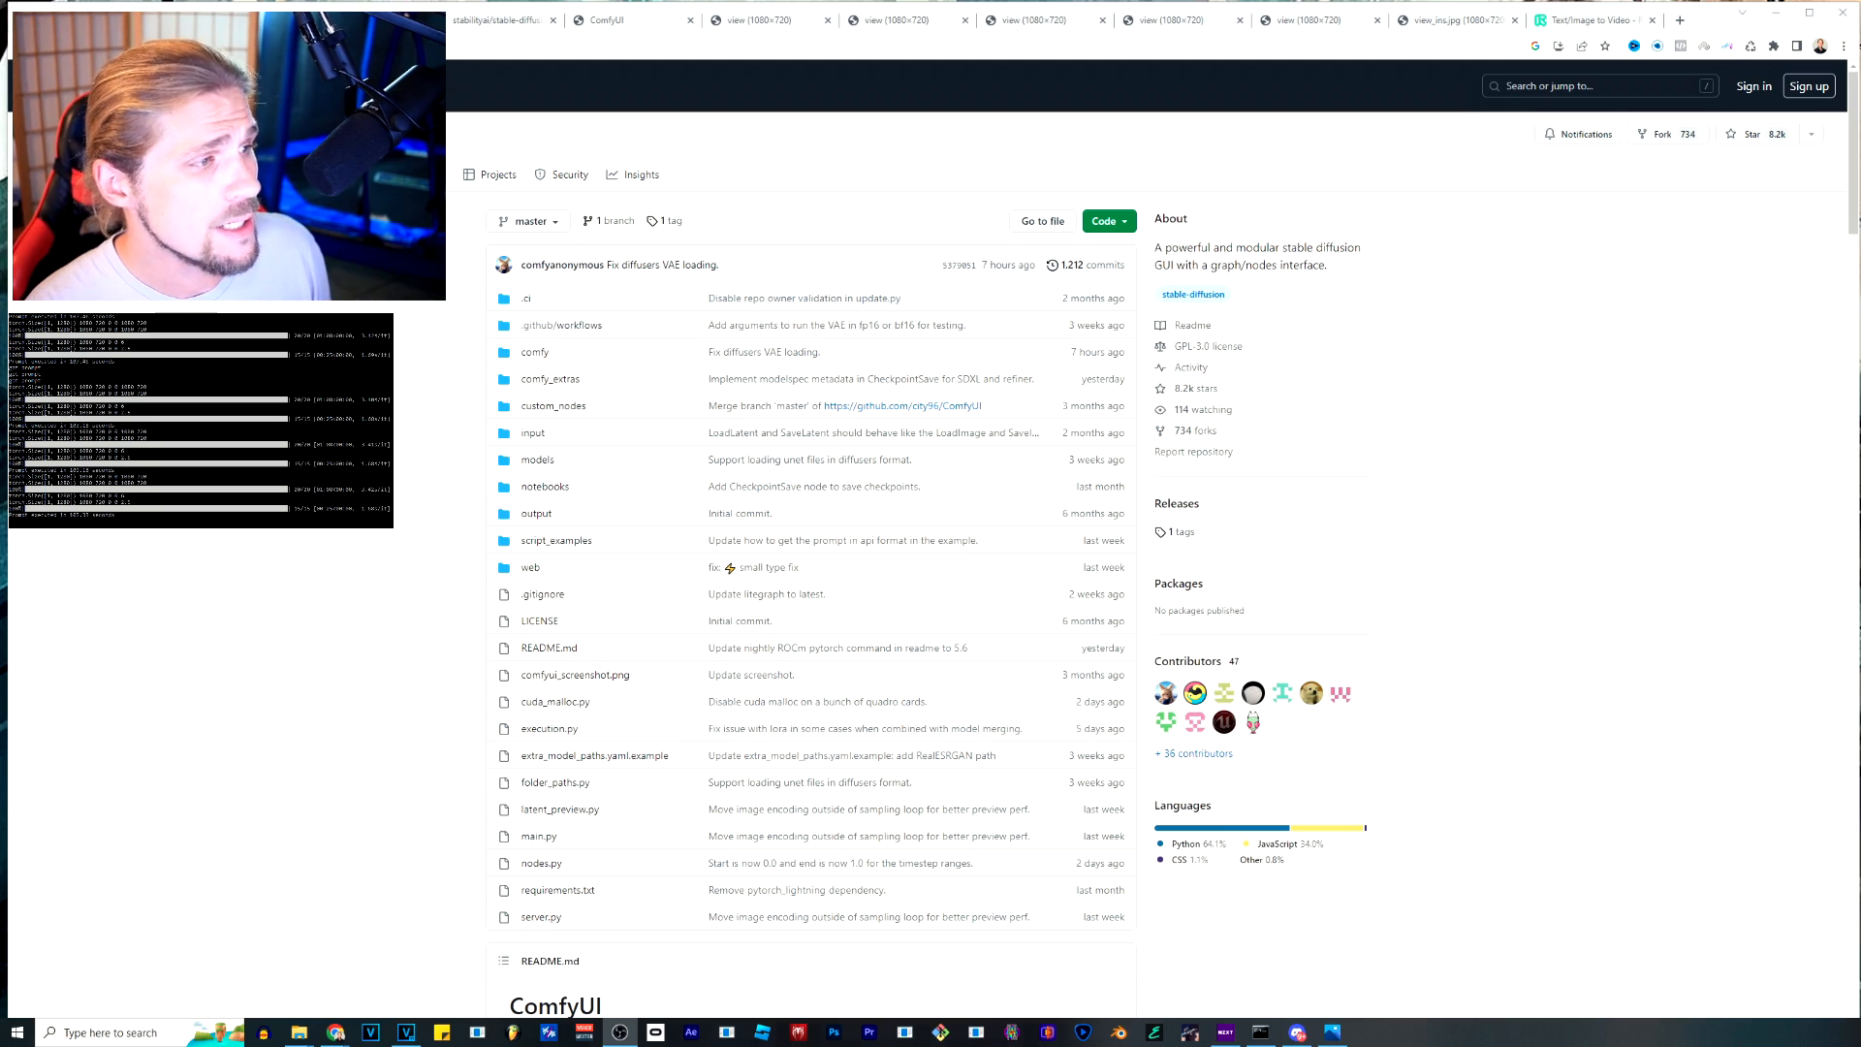
Download the portable Windows build of ComfyUI from the direct download link in the README's Installing section.
scroll(811, 543, "down", 9)
scroll(812, 543, "down", 15)
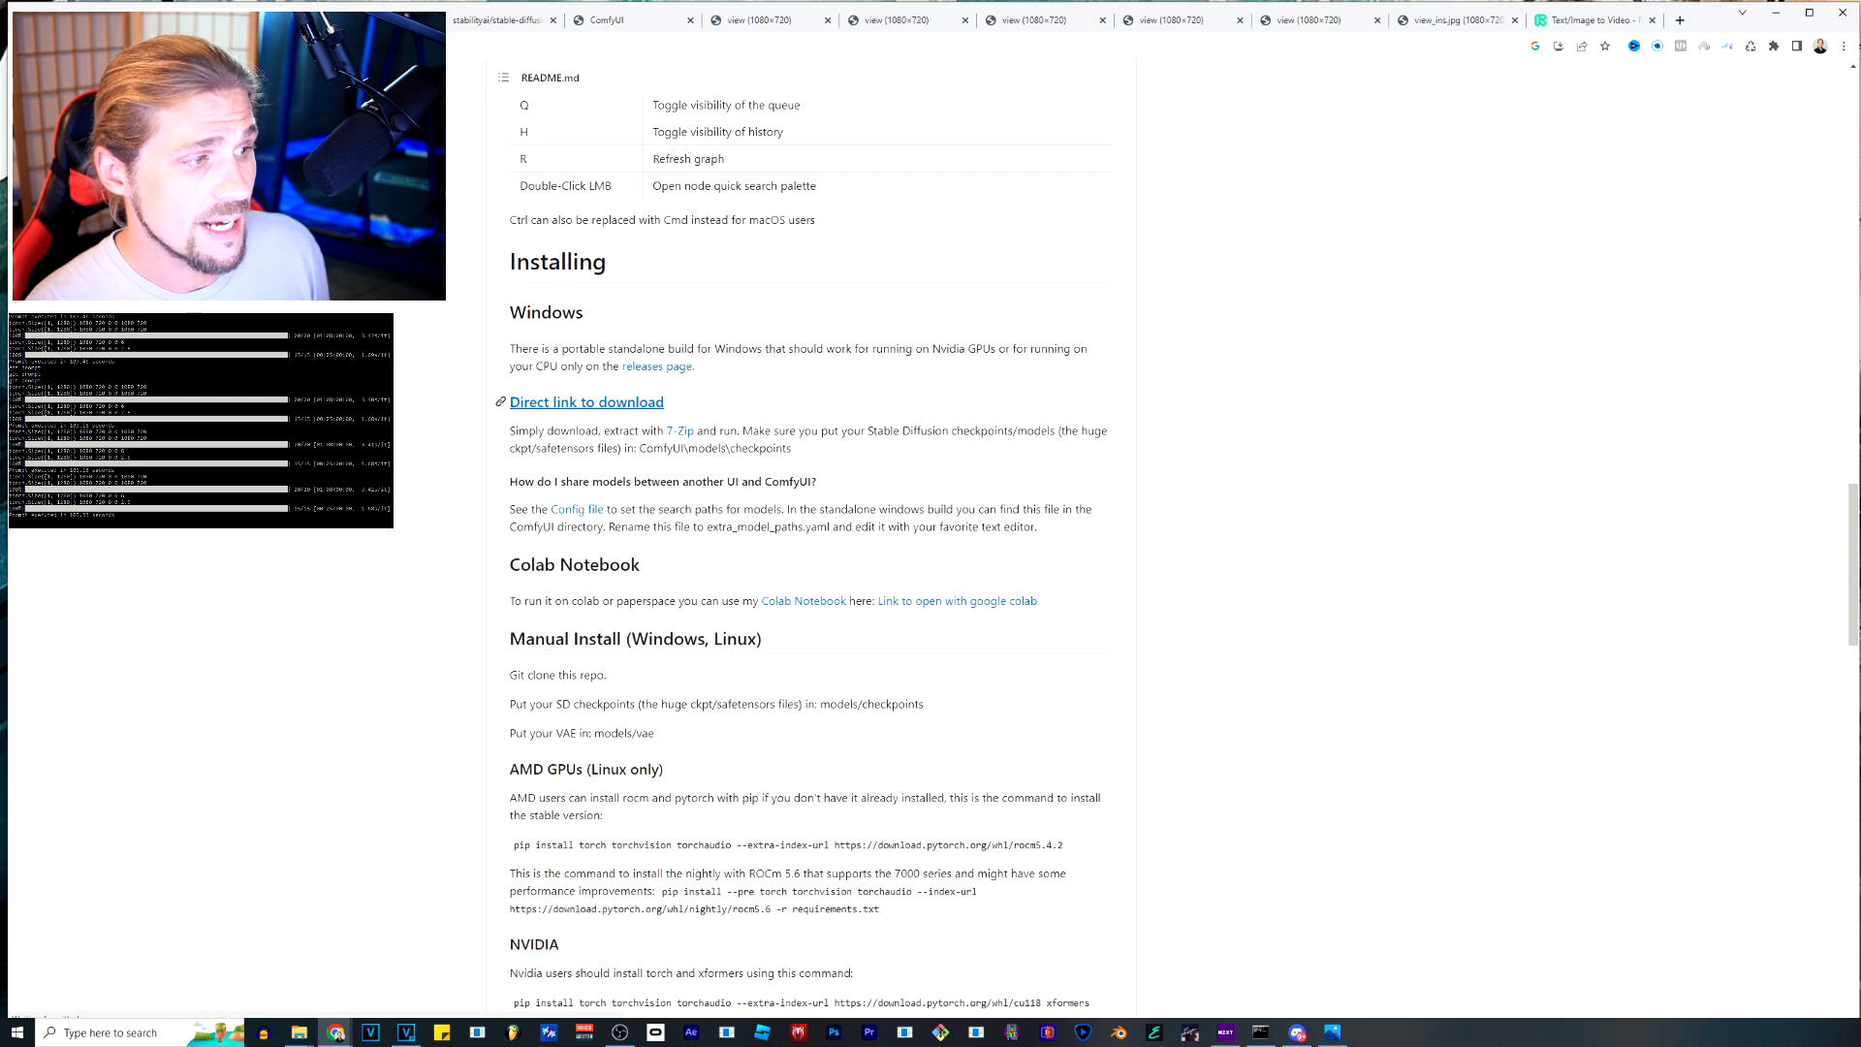
left_click(586, 403)
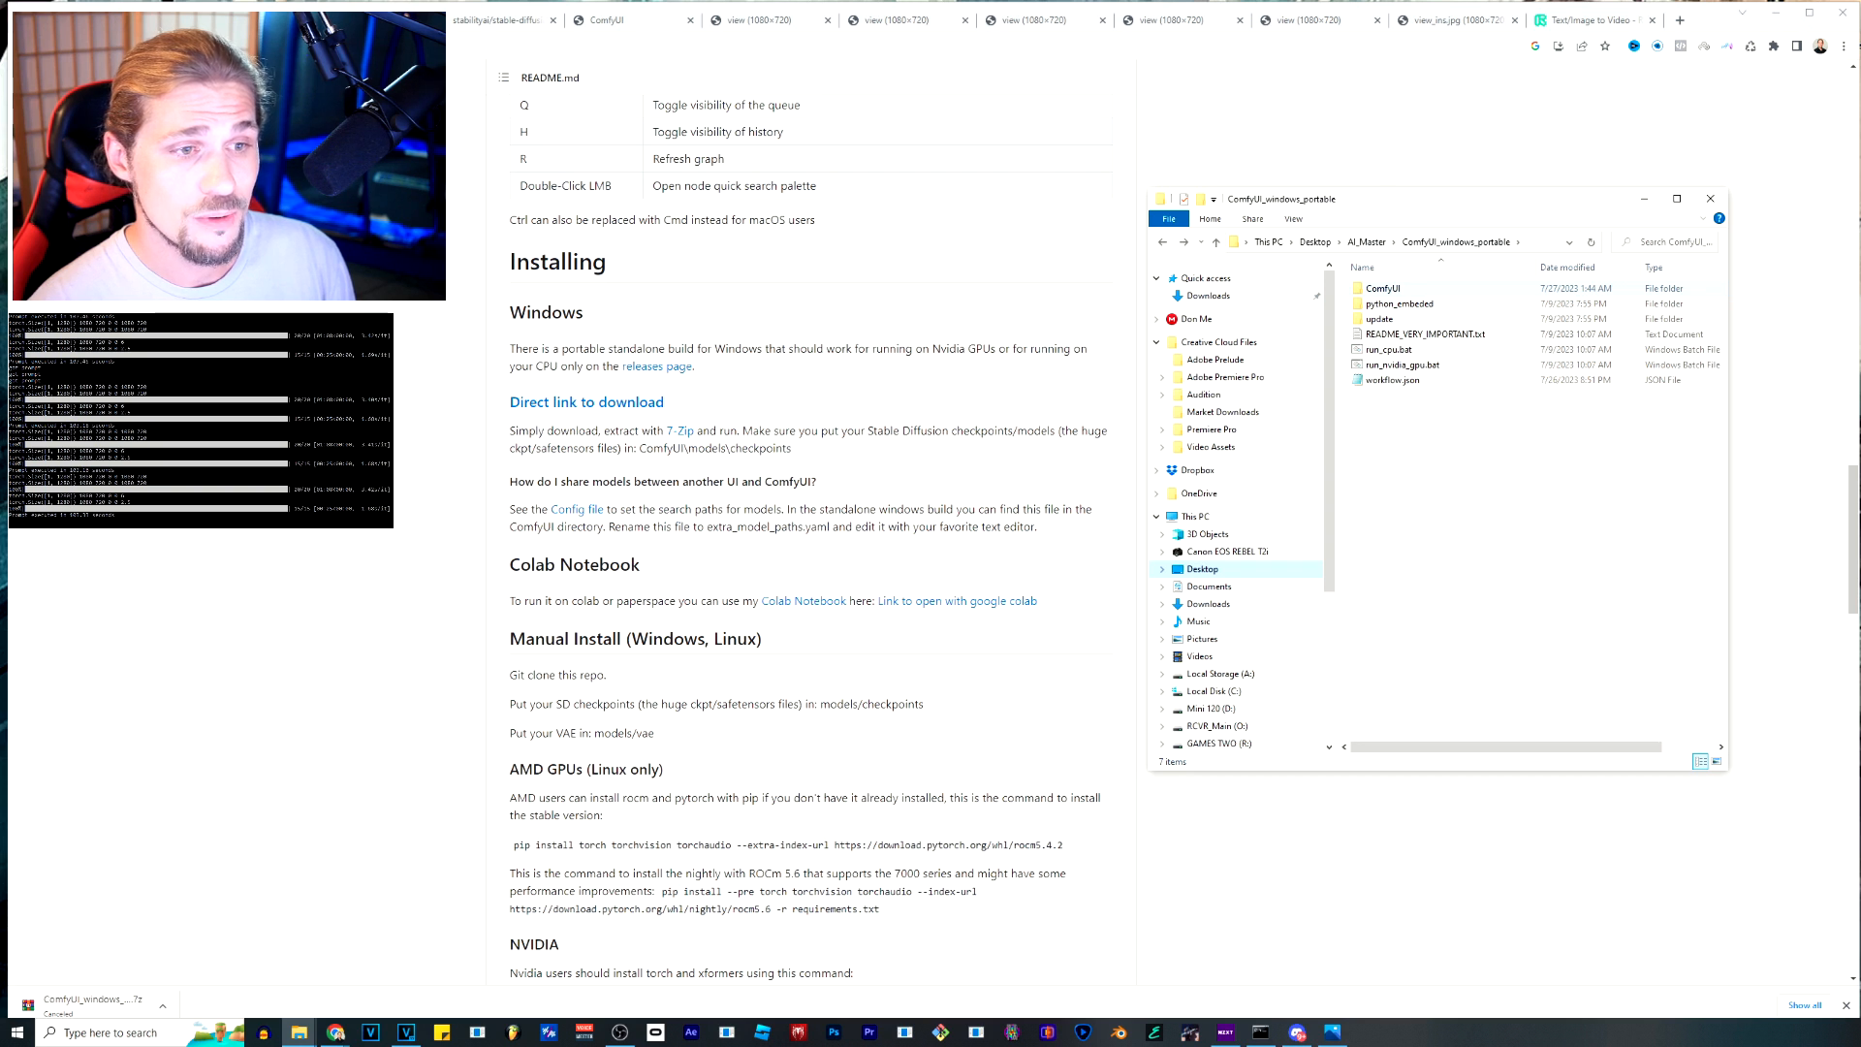
Open the models folder inside the ComfyUI folder of ComfyUI_windows_portable in File Explorer.
double_click(1384, 288)
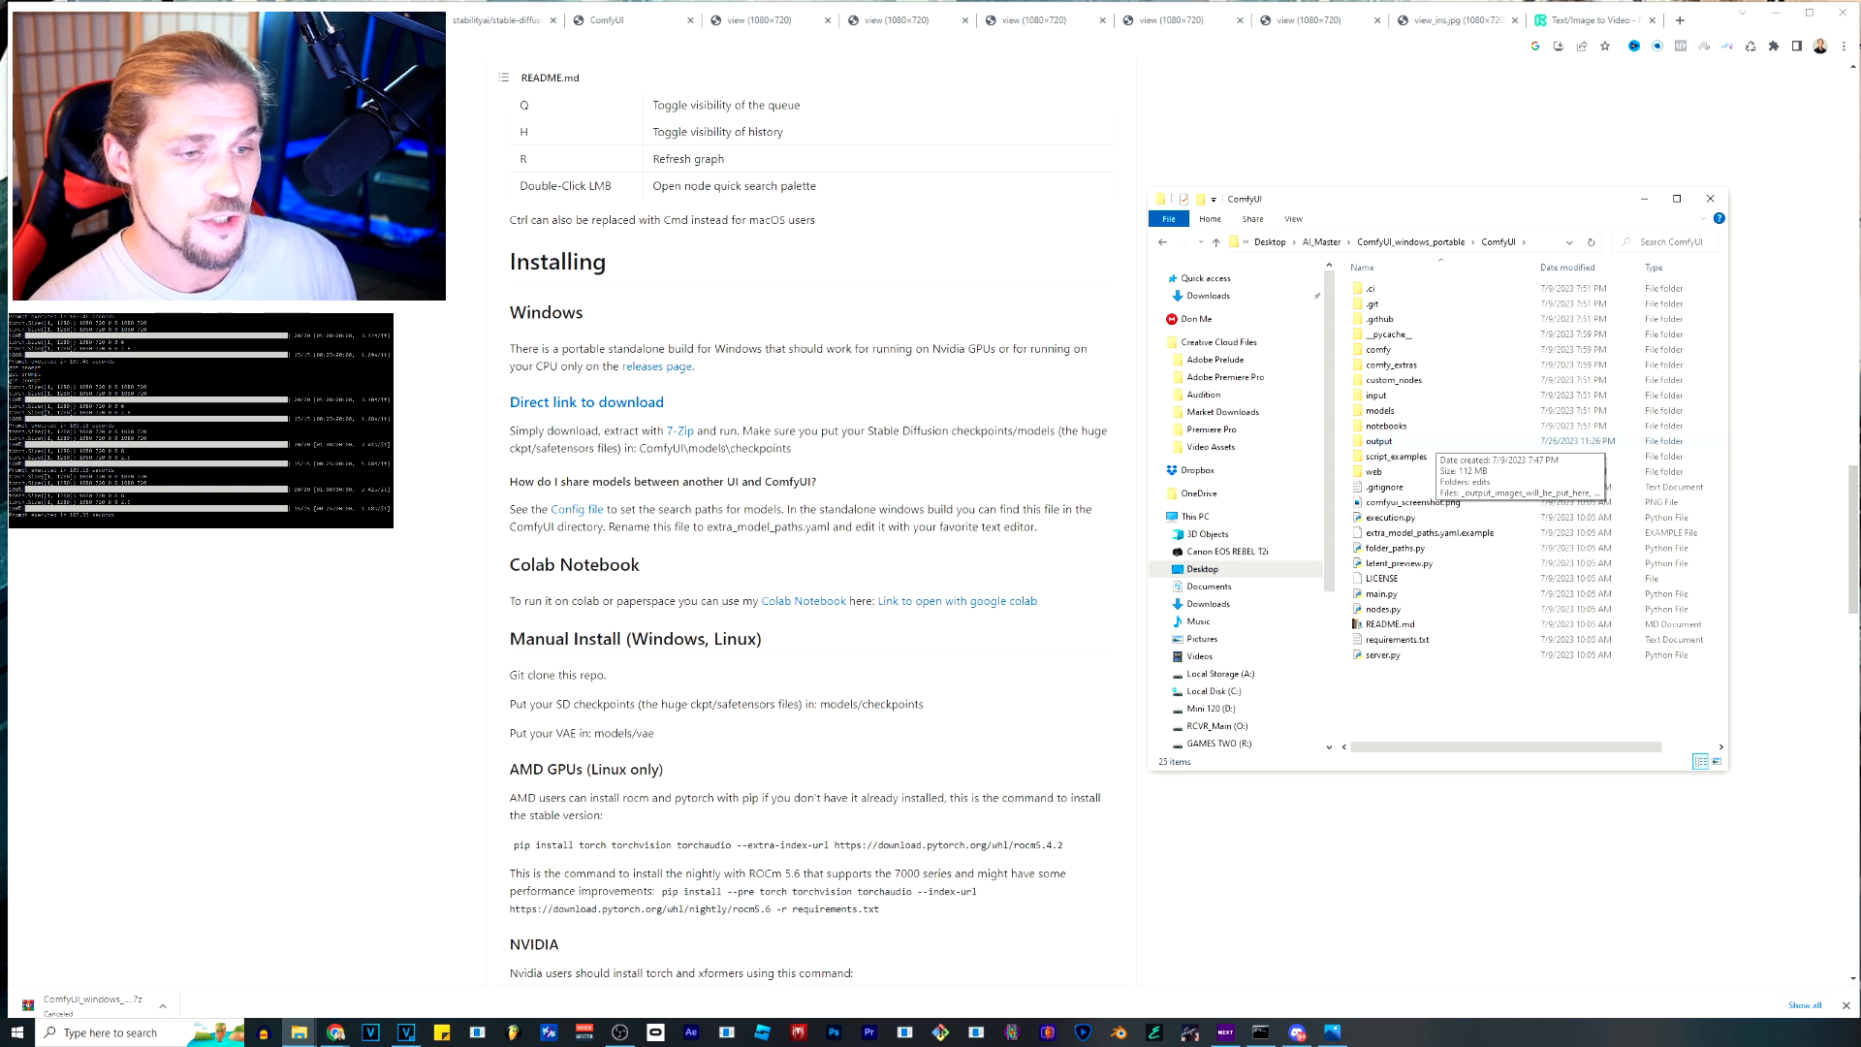
double_click(1396, 411)
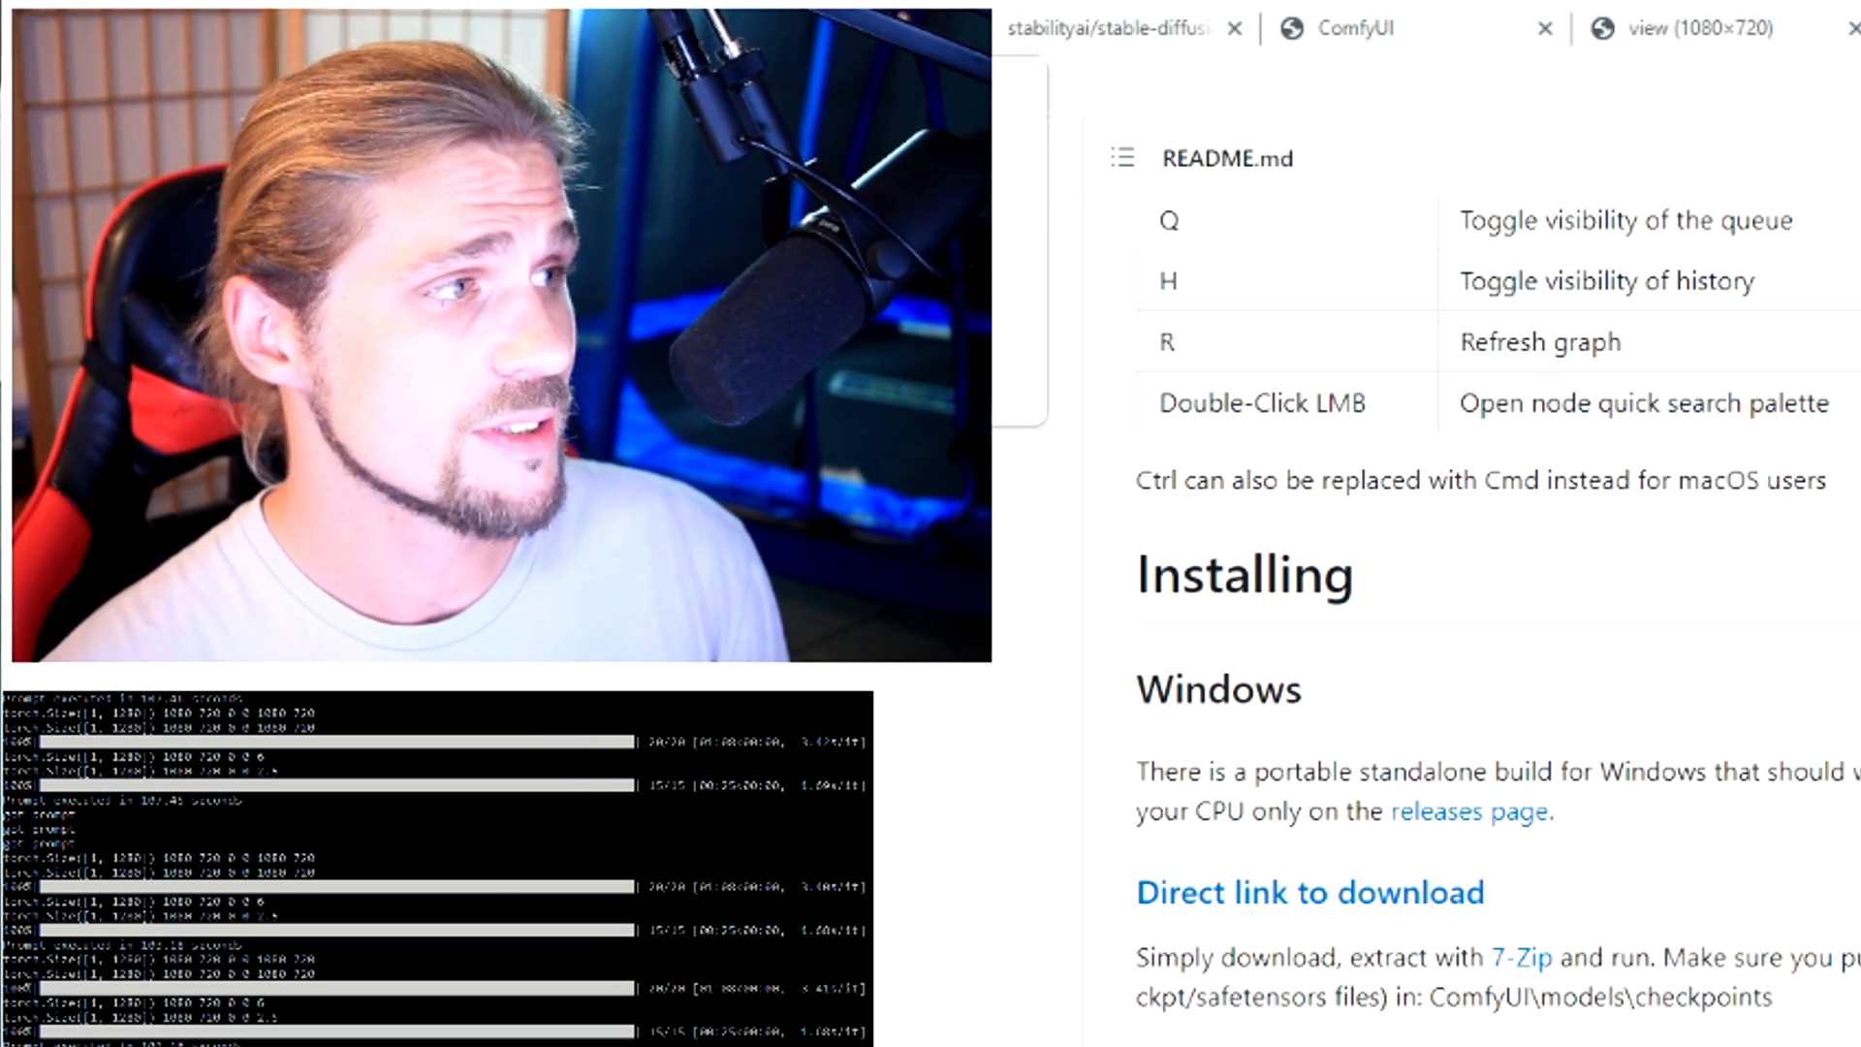
Download sd_xl_base_1.0.safetensors, sd_xl_refiner_1.0.safetensors and sd_xl_offset_example-lora_1.0.safetensors from the Stable Diffusion XL pages on Hugging Face.
left_click(794, 28)
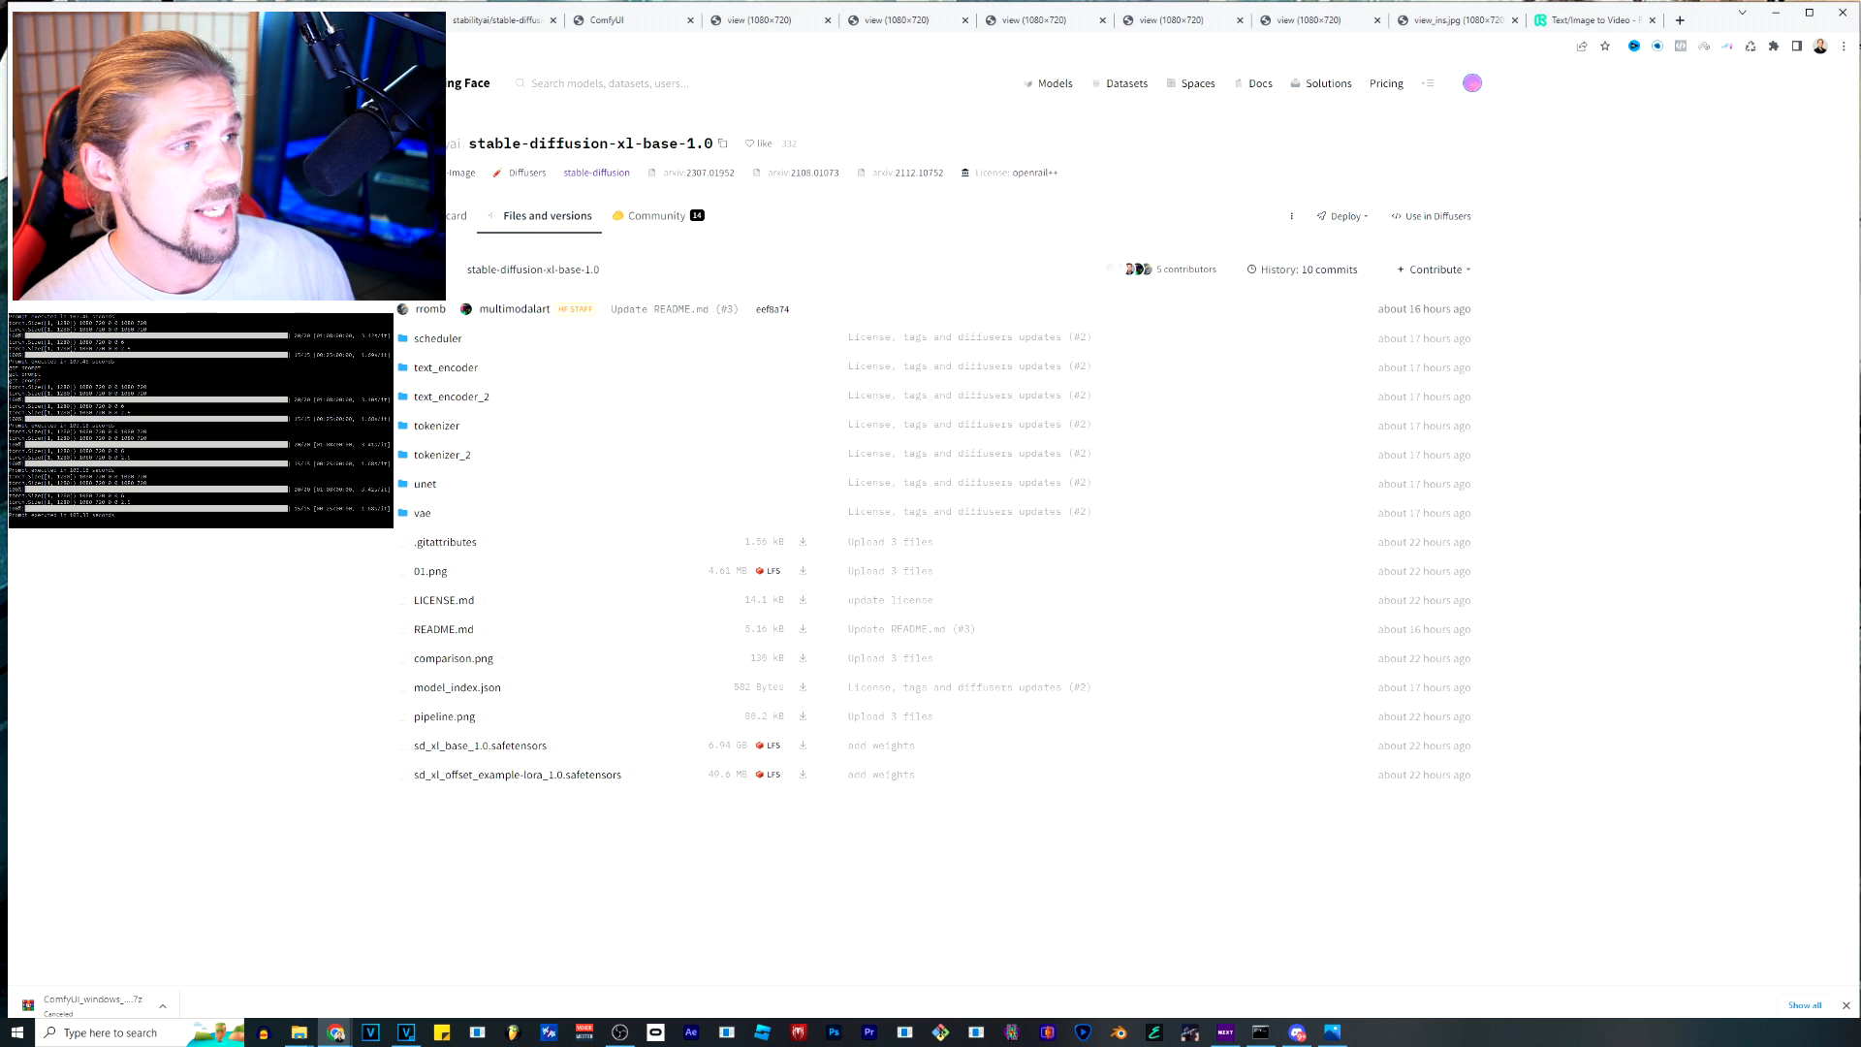
left_click(495, 21)
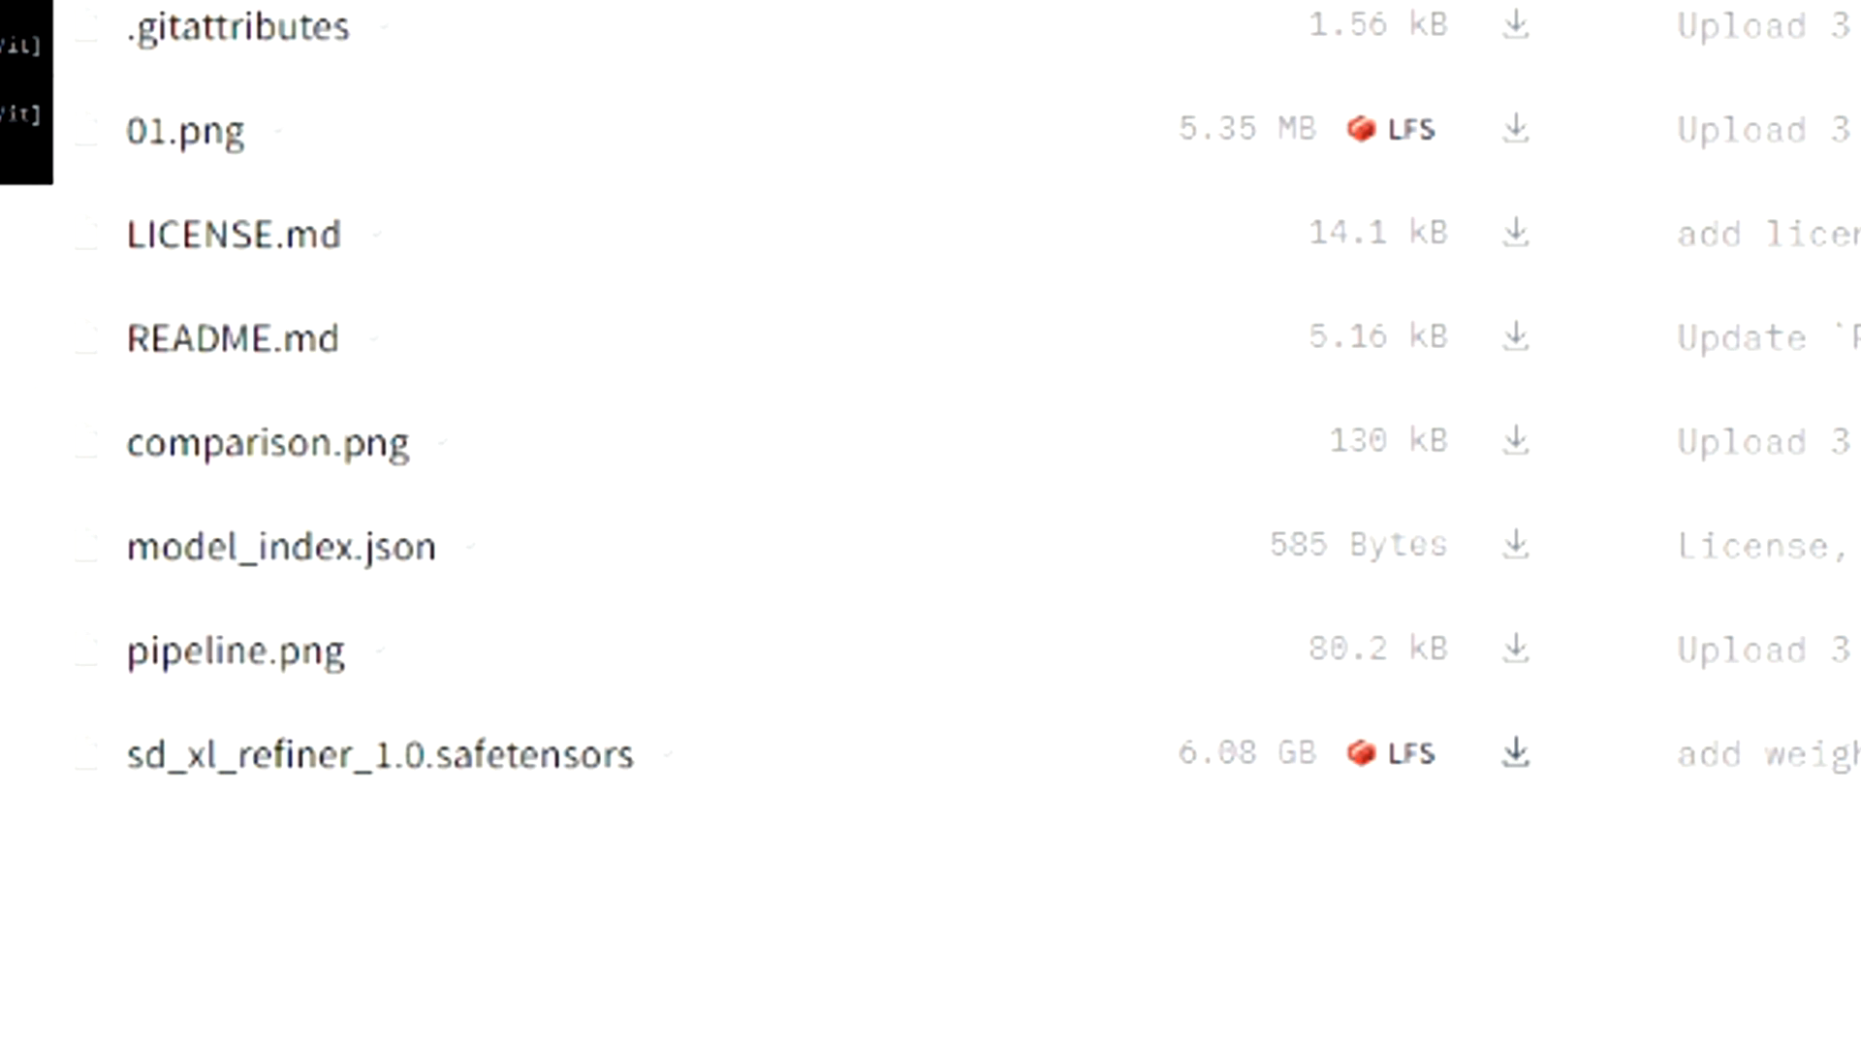
left_click(1516, 753)
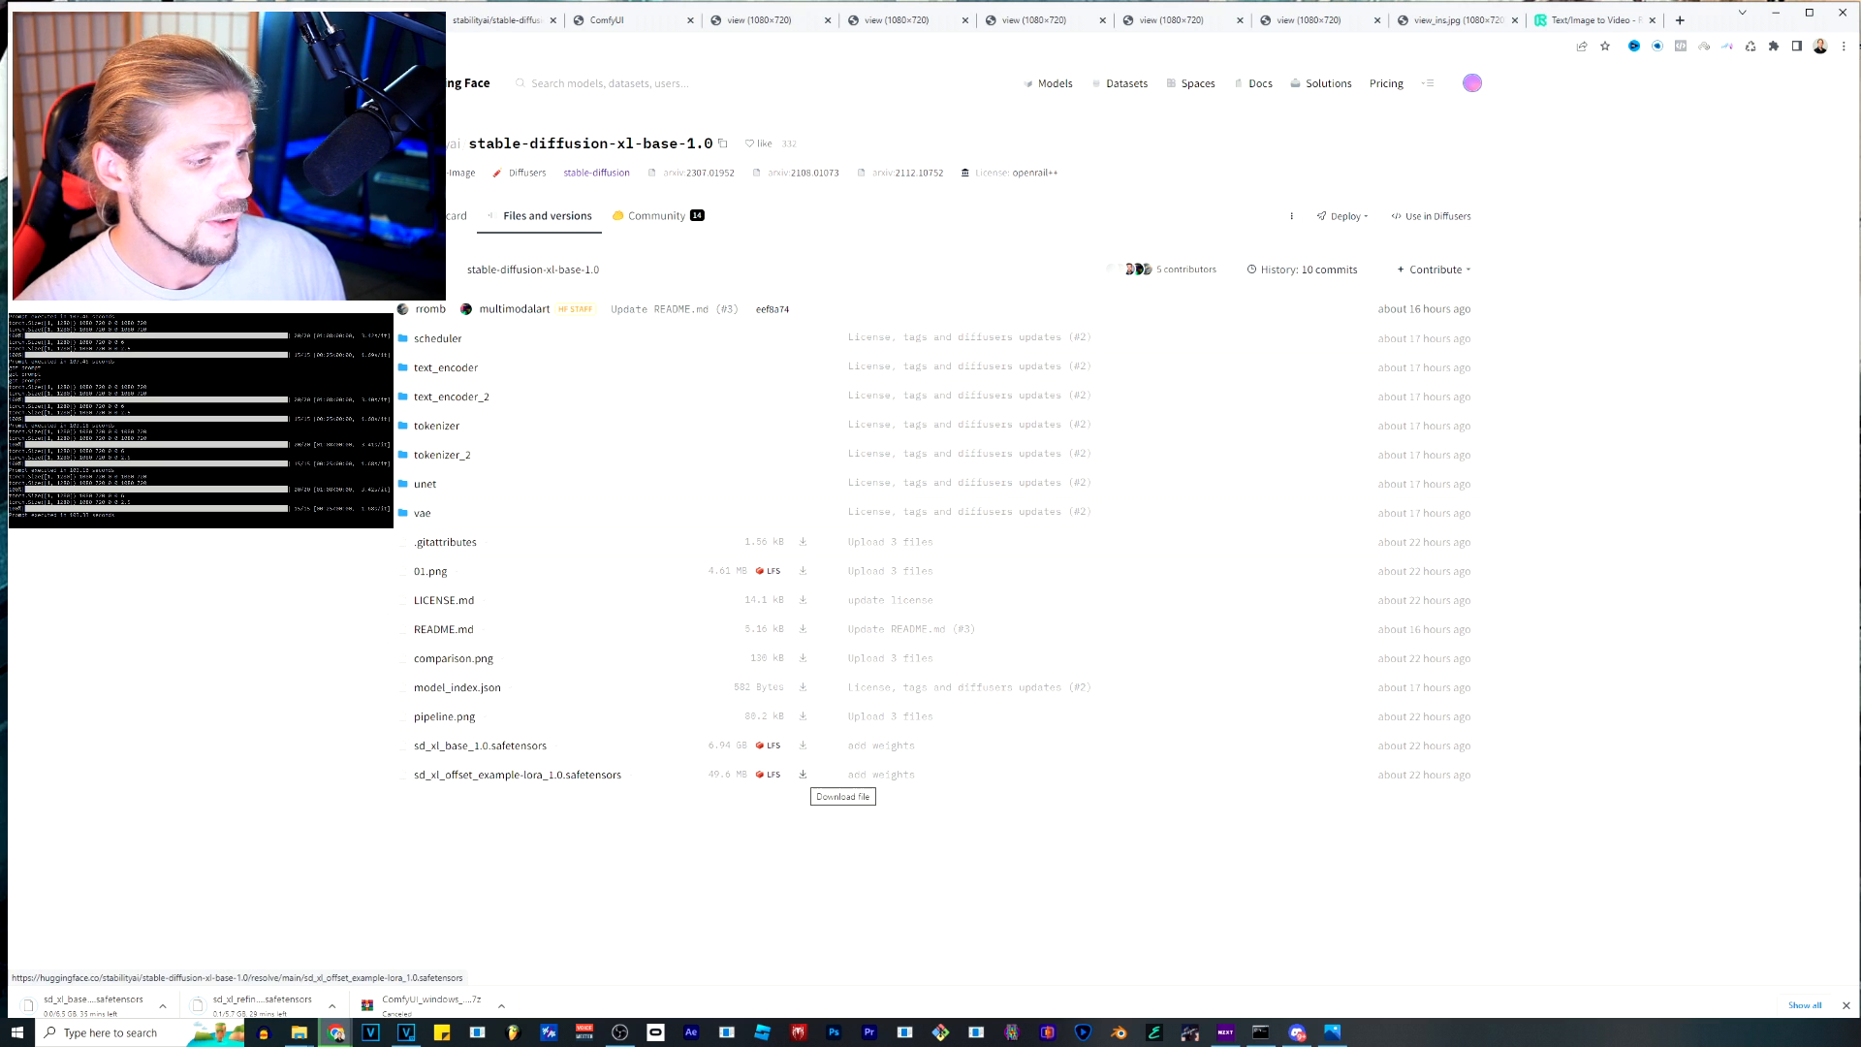
left_click(803, 775)
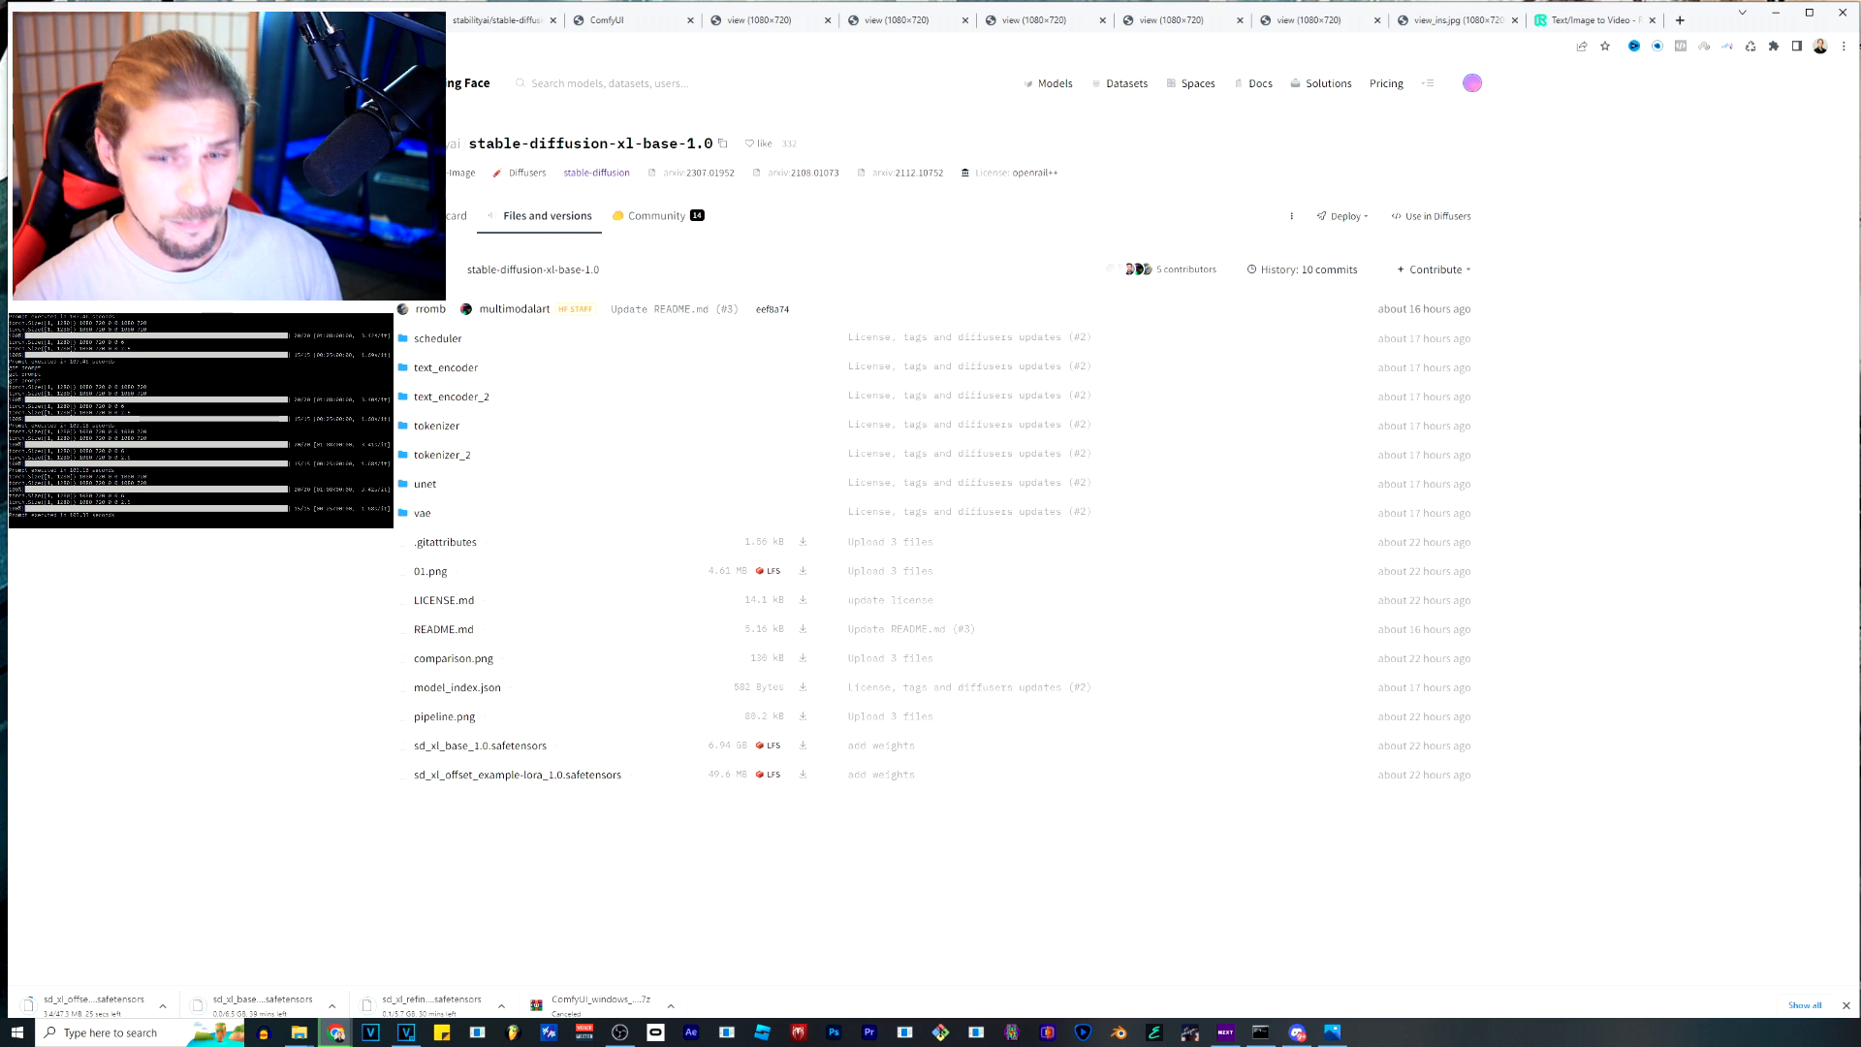
Delete the sd_xl_base_0.9 and sd_xl_refiner_0.9 safetensors files from the checkpoints folder under ComfyUI's models in File Explorer.
left_click_drag(1860, 470, 1113, 150)
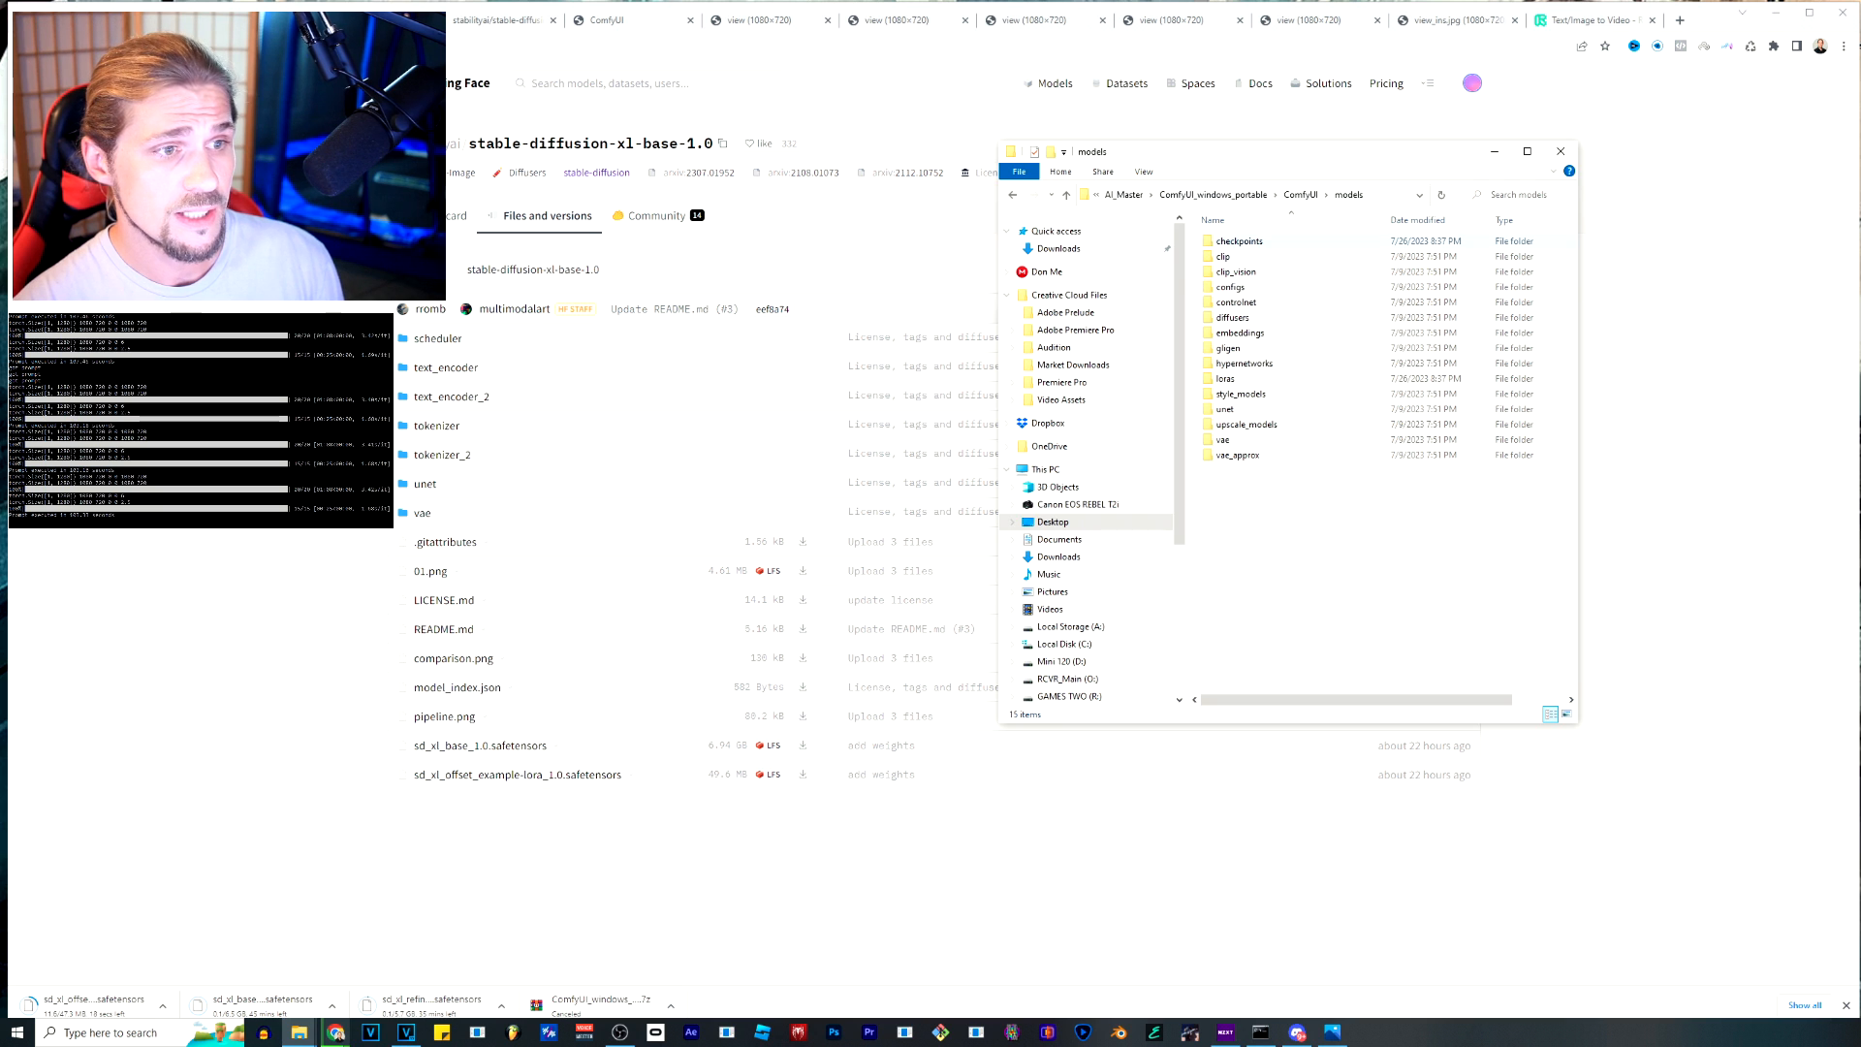
double_click(1239, 241)
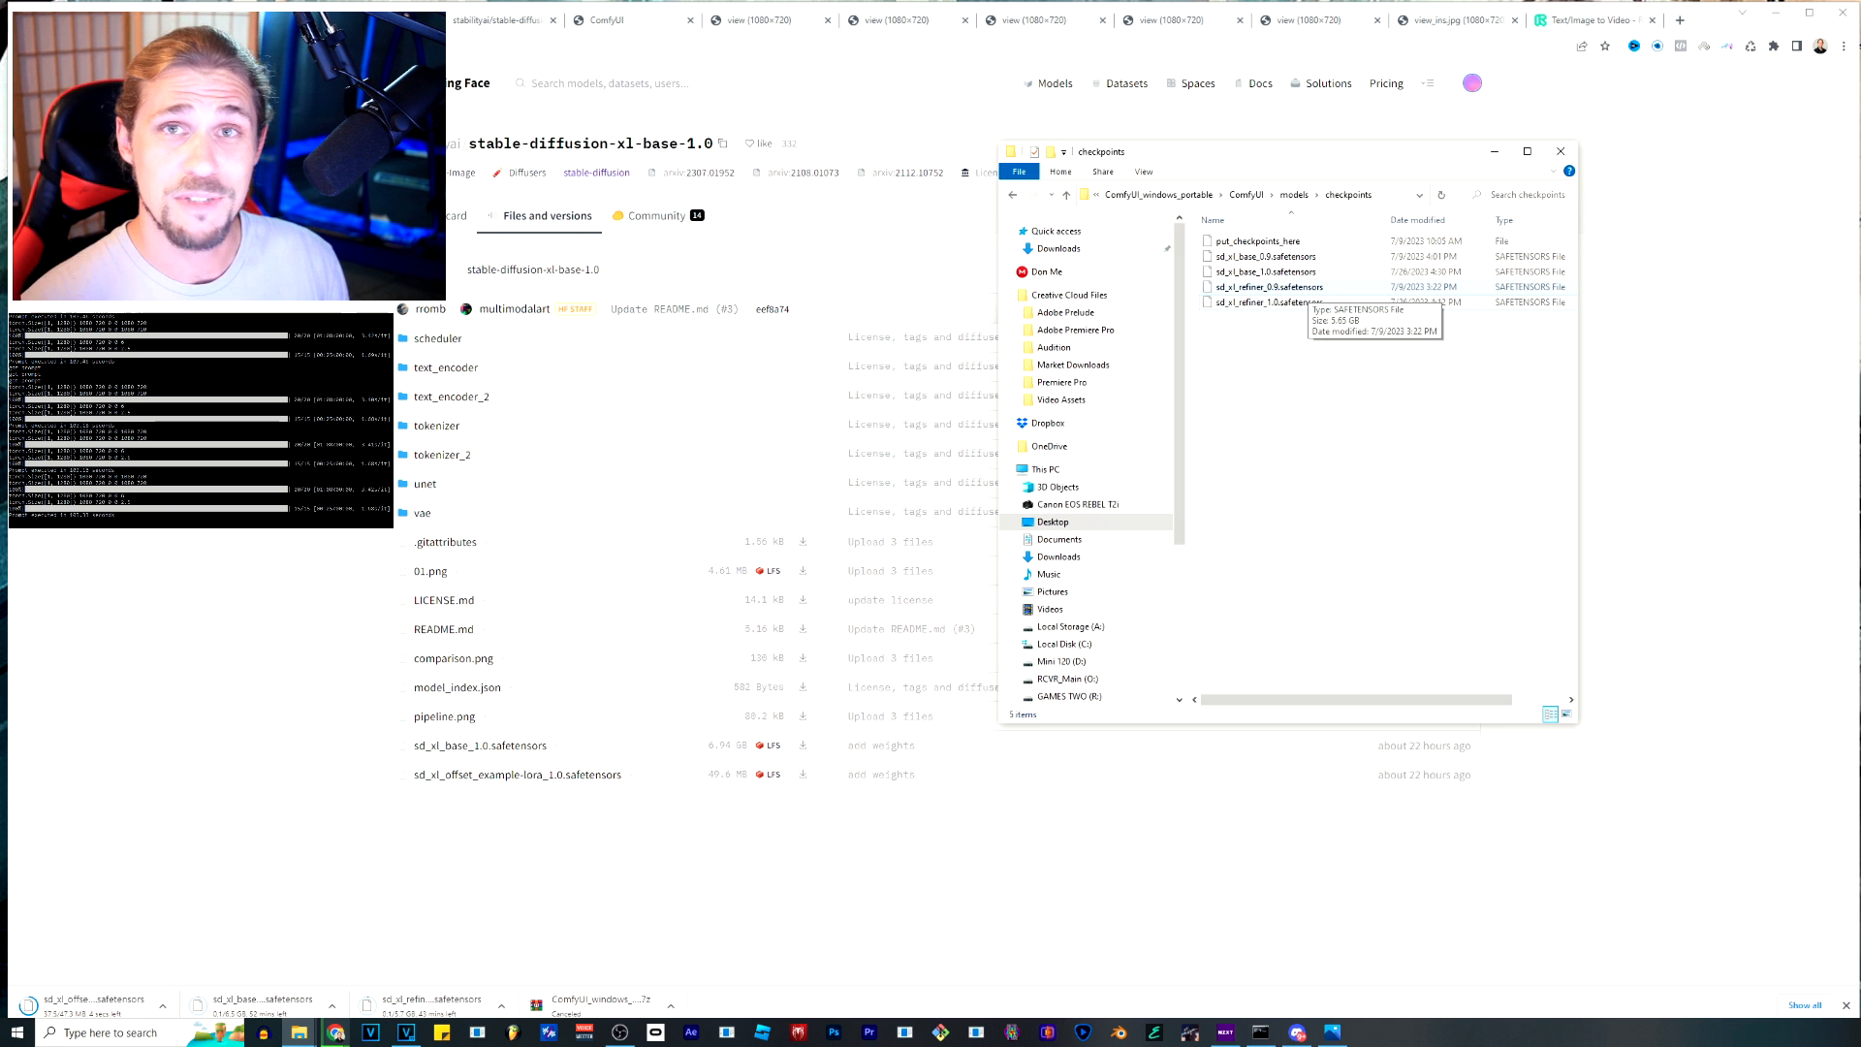
left_click(1270, 286)
left_click(1270, 256, "ctrl")
right_click(1276, 256)
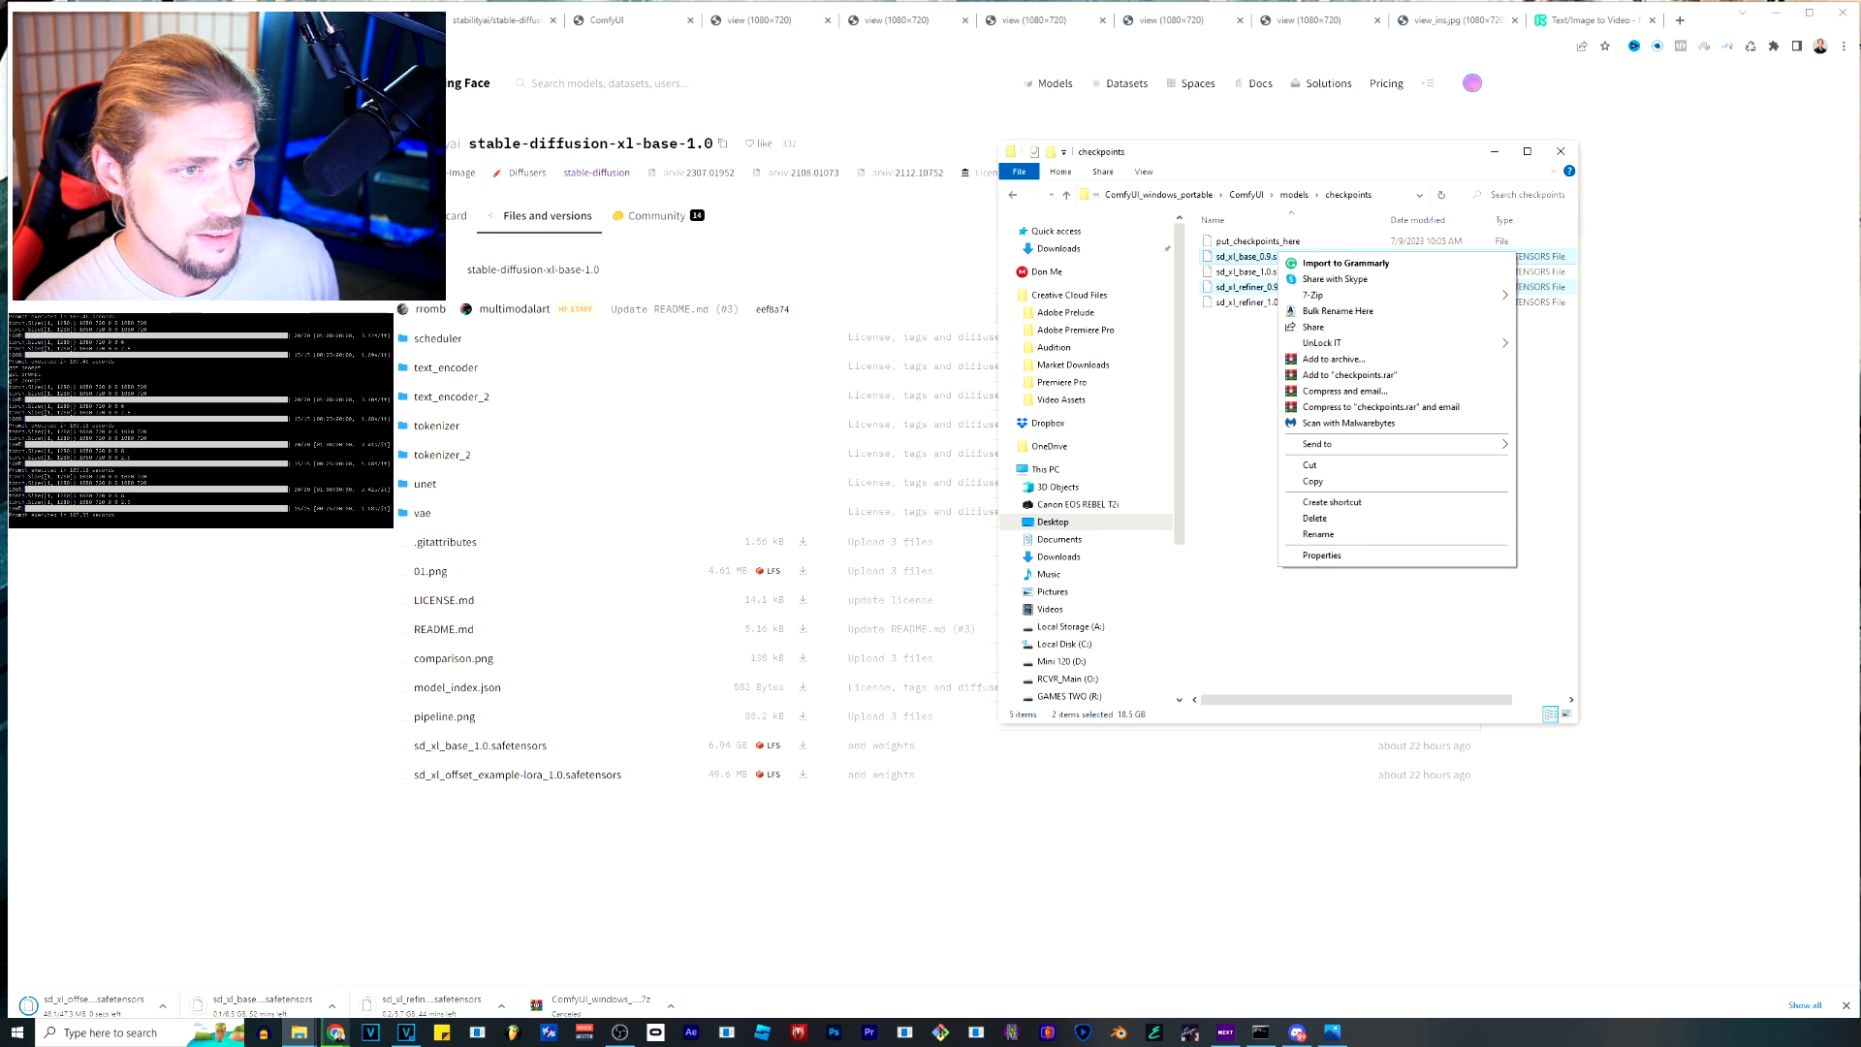
left_click(1333, 502)
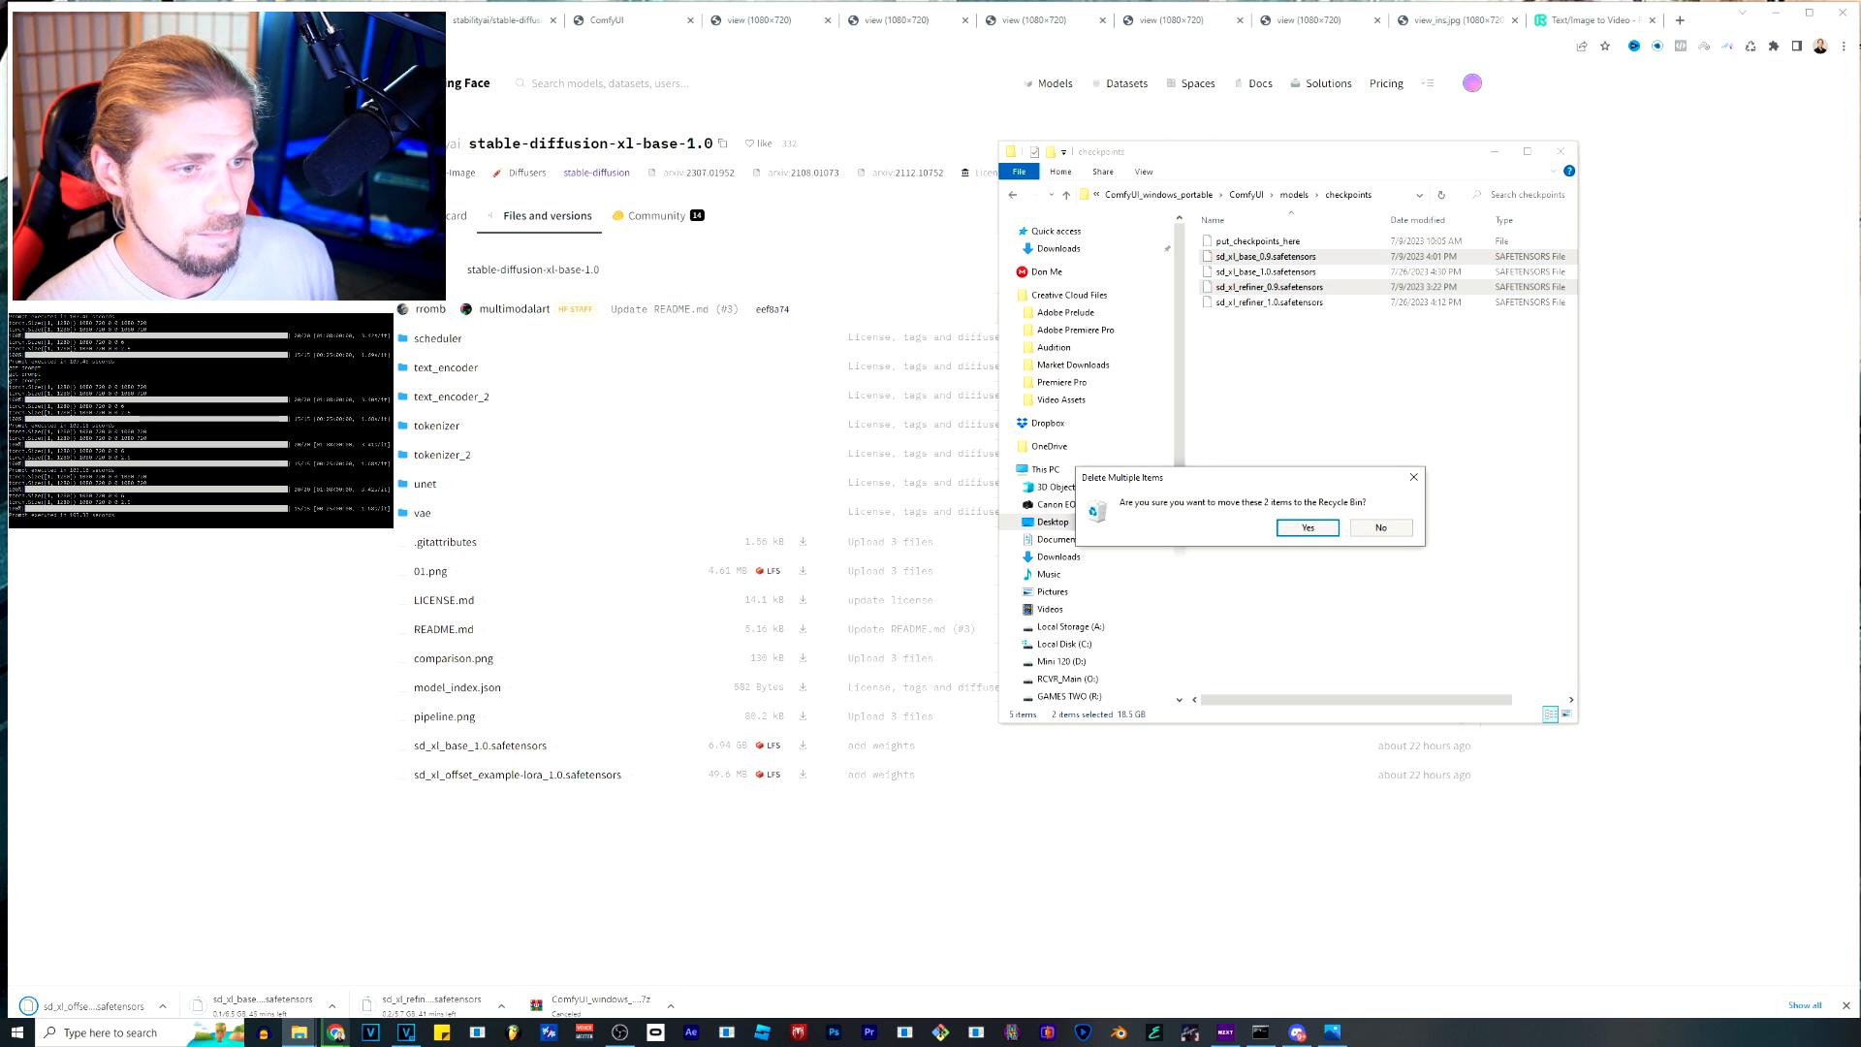
left_click(1308, 528)
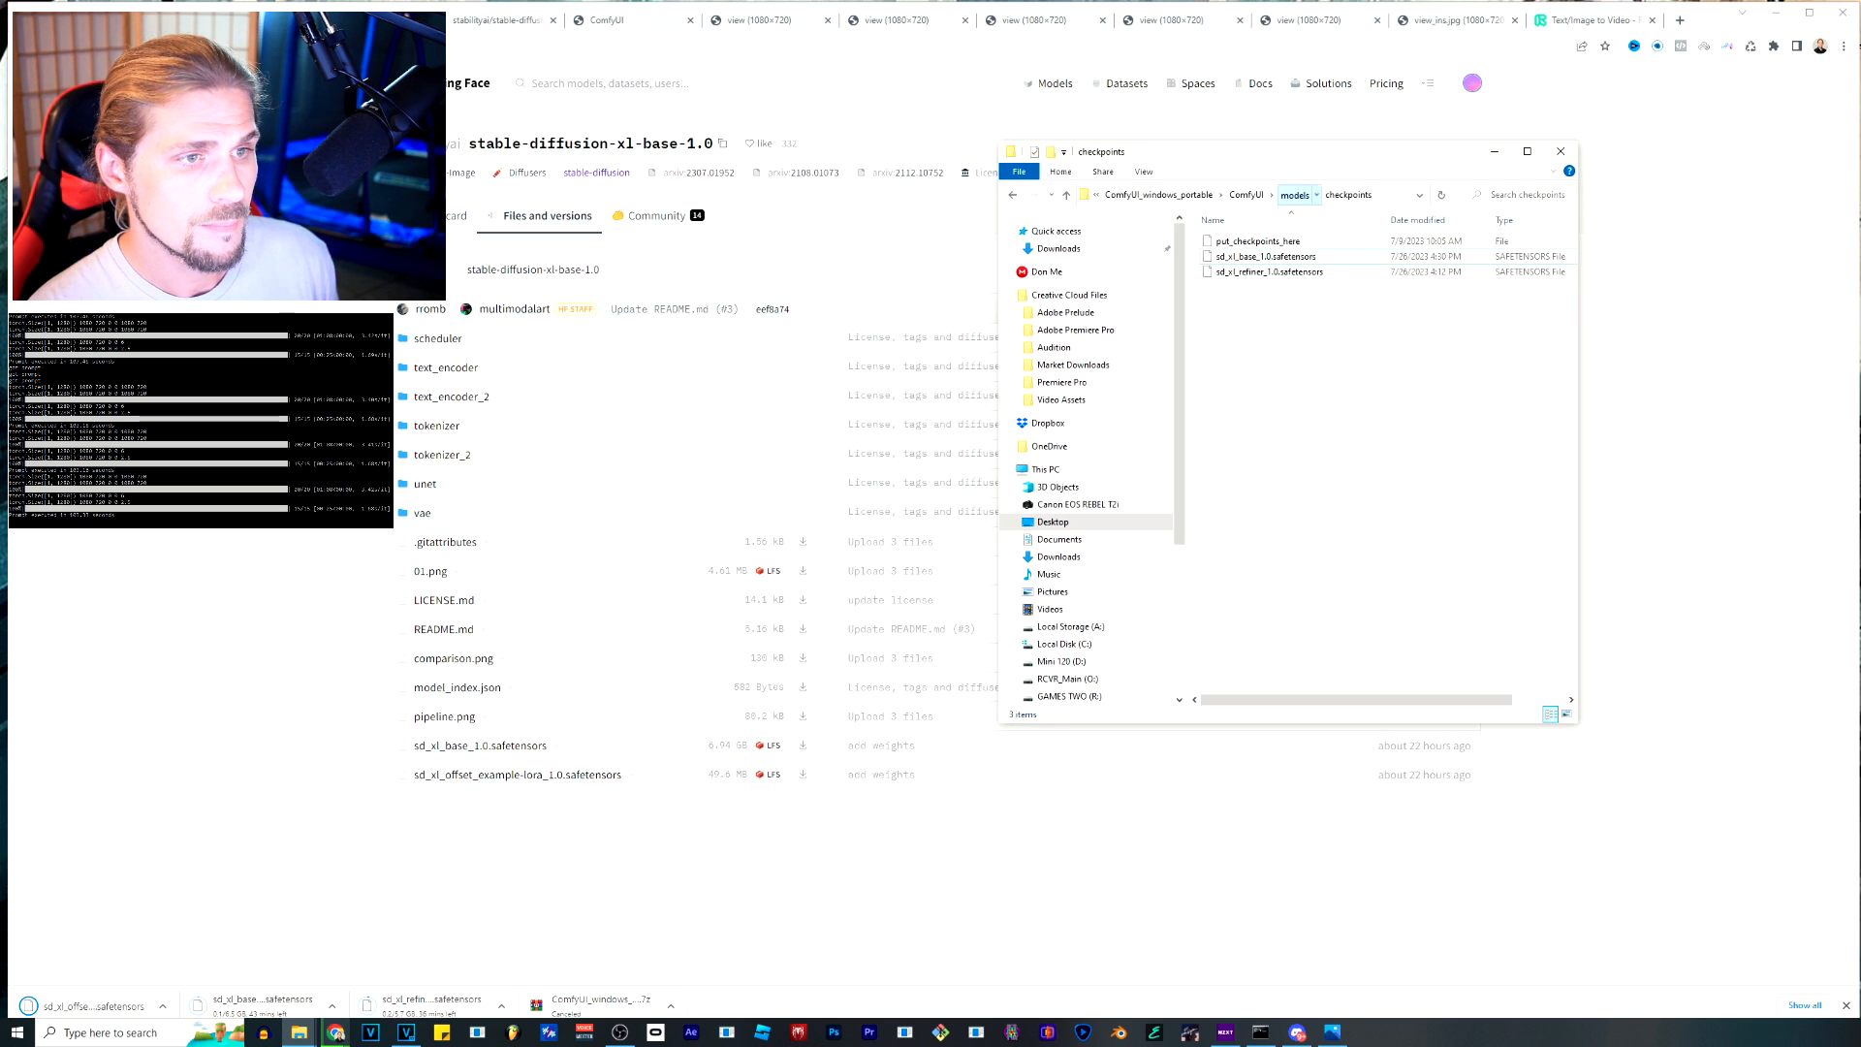
Open the loras folder under models to check where the offset example LoRA file goes.
left_click(1294, 195)
double_click(1225, 379)
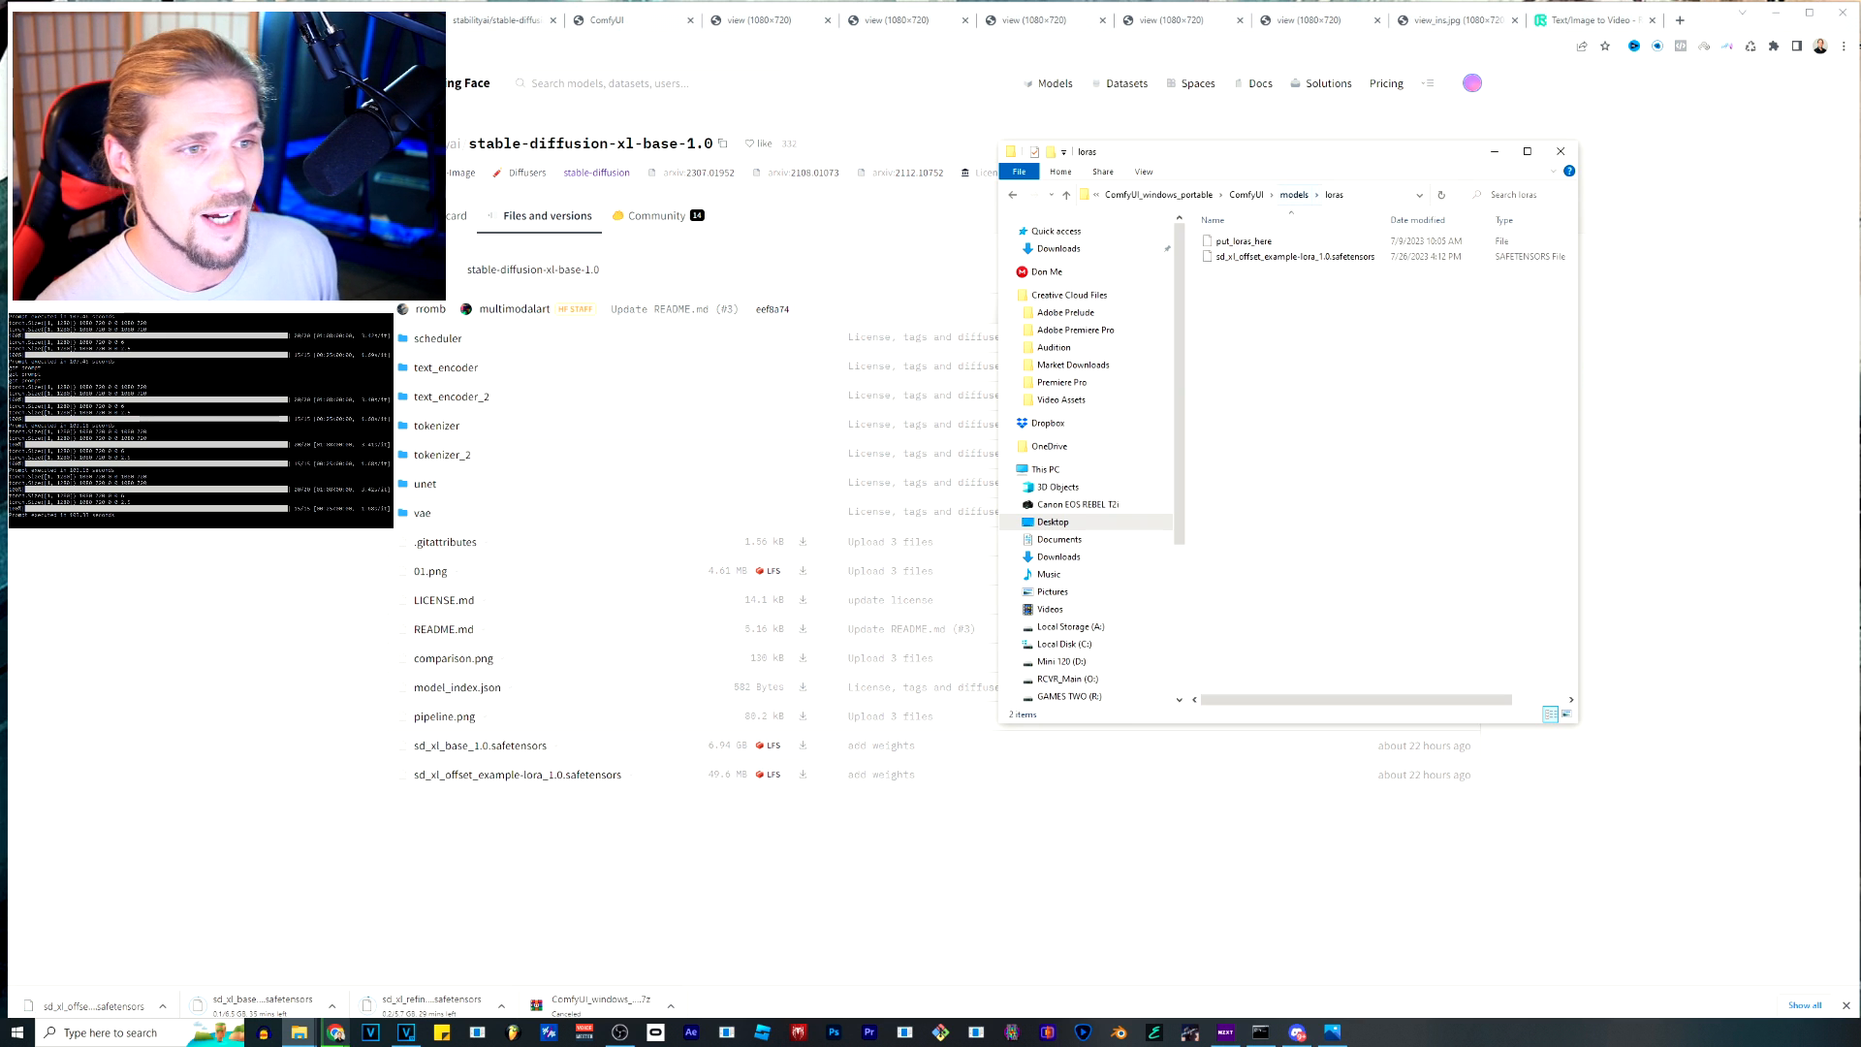
Review the checkpoints folder's files with their sizes in a wider window, and return to the ComfyUI_windows_portable folder.
left_click(1295, 195)
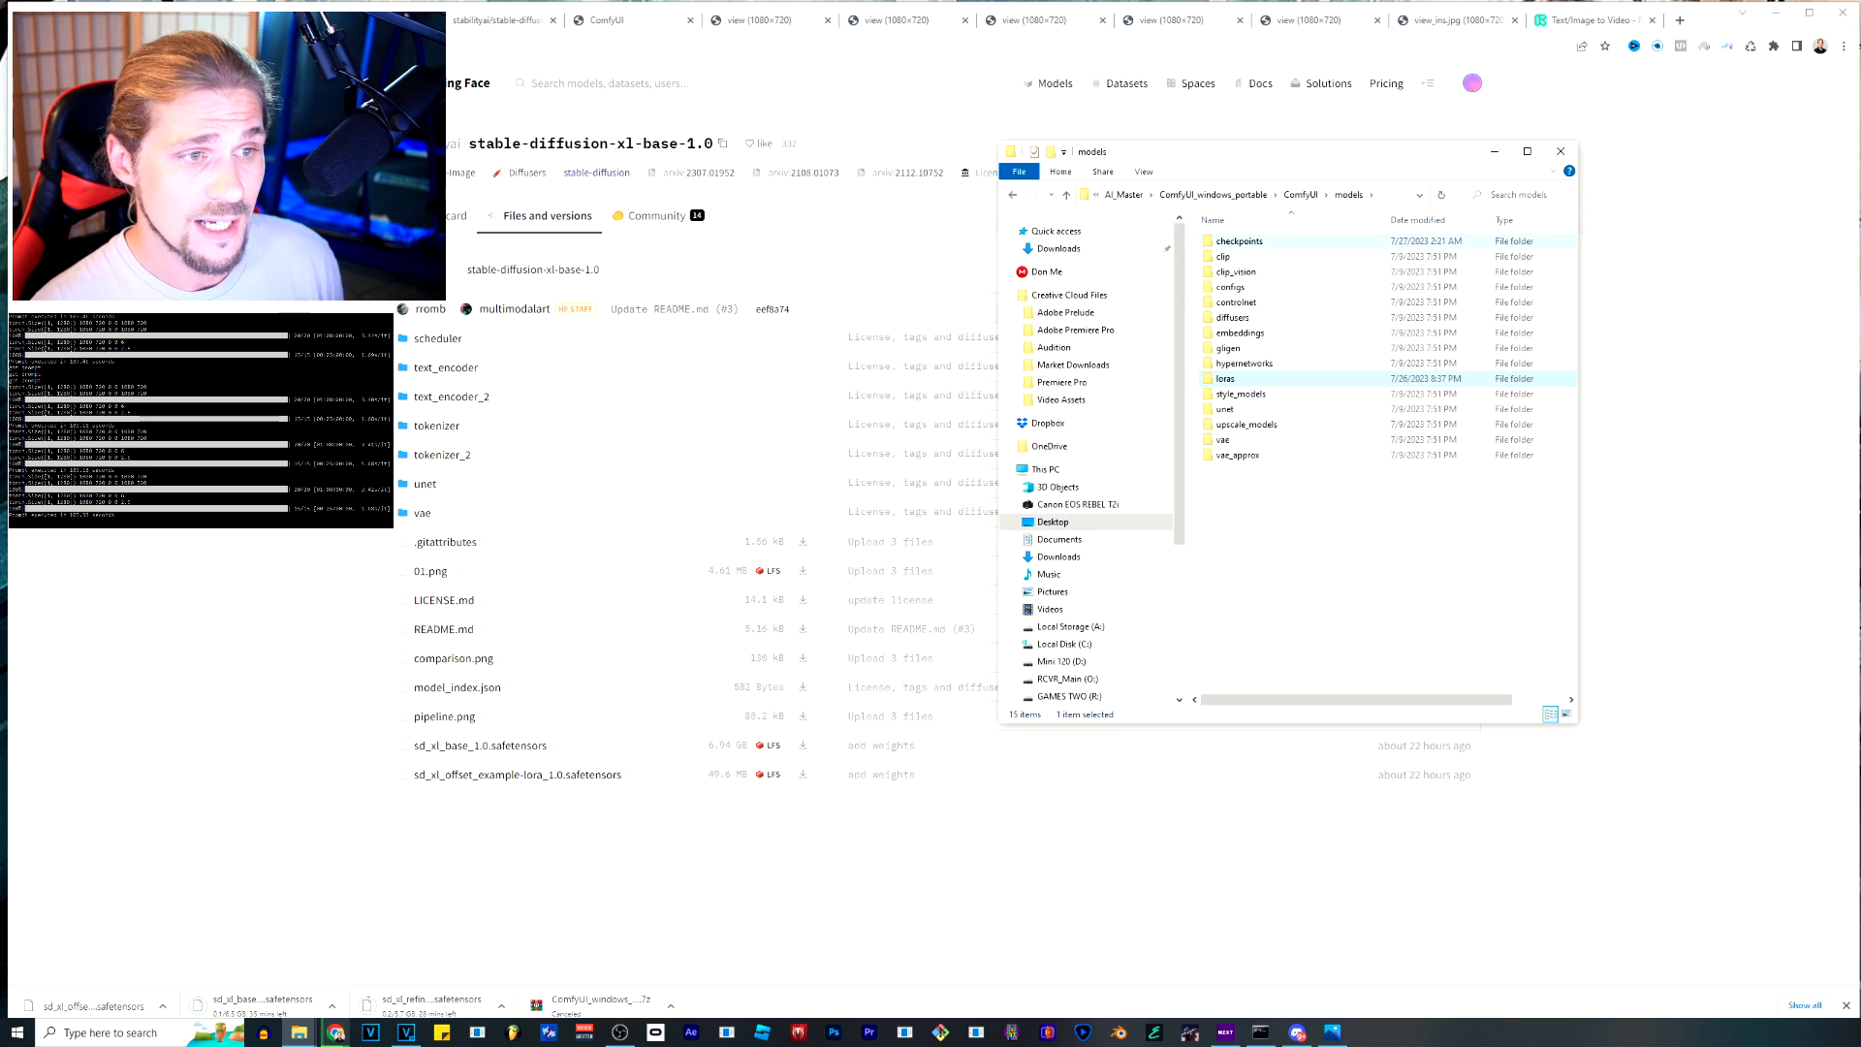
double_click(1240, 240)
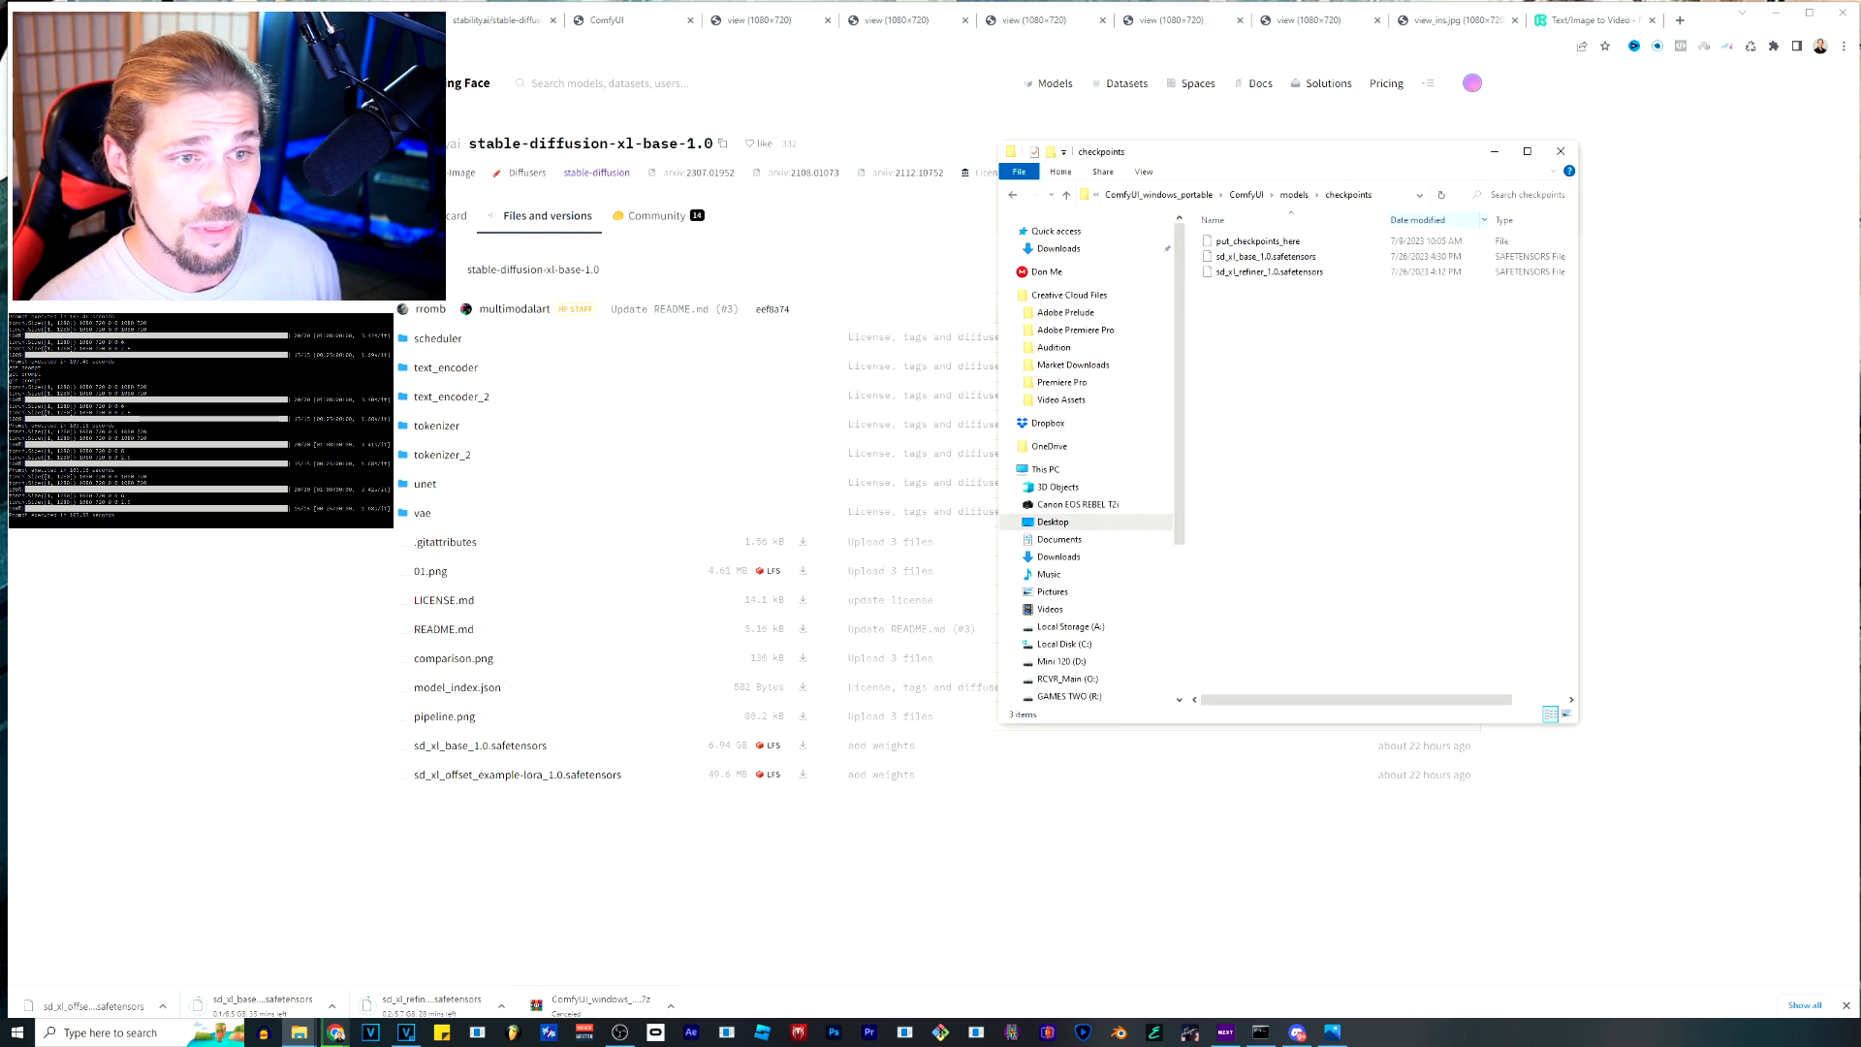
left_click_drag(1578, 226, 1773, 225)
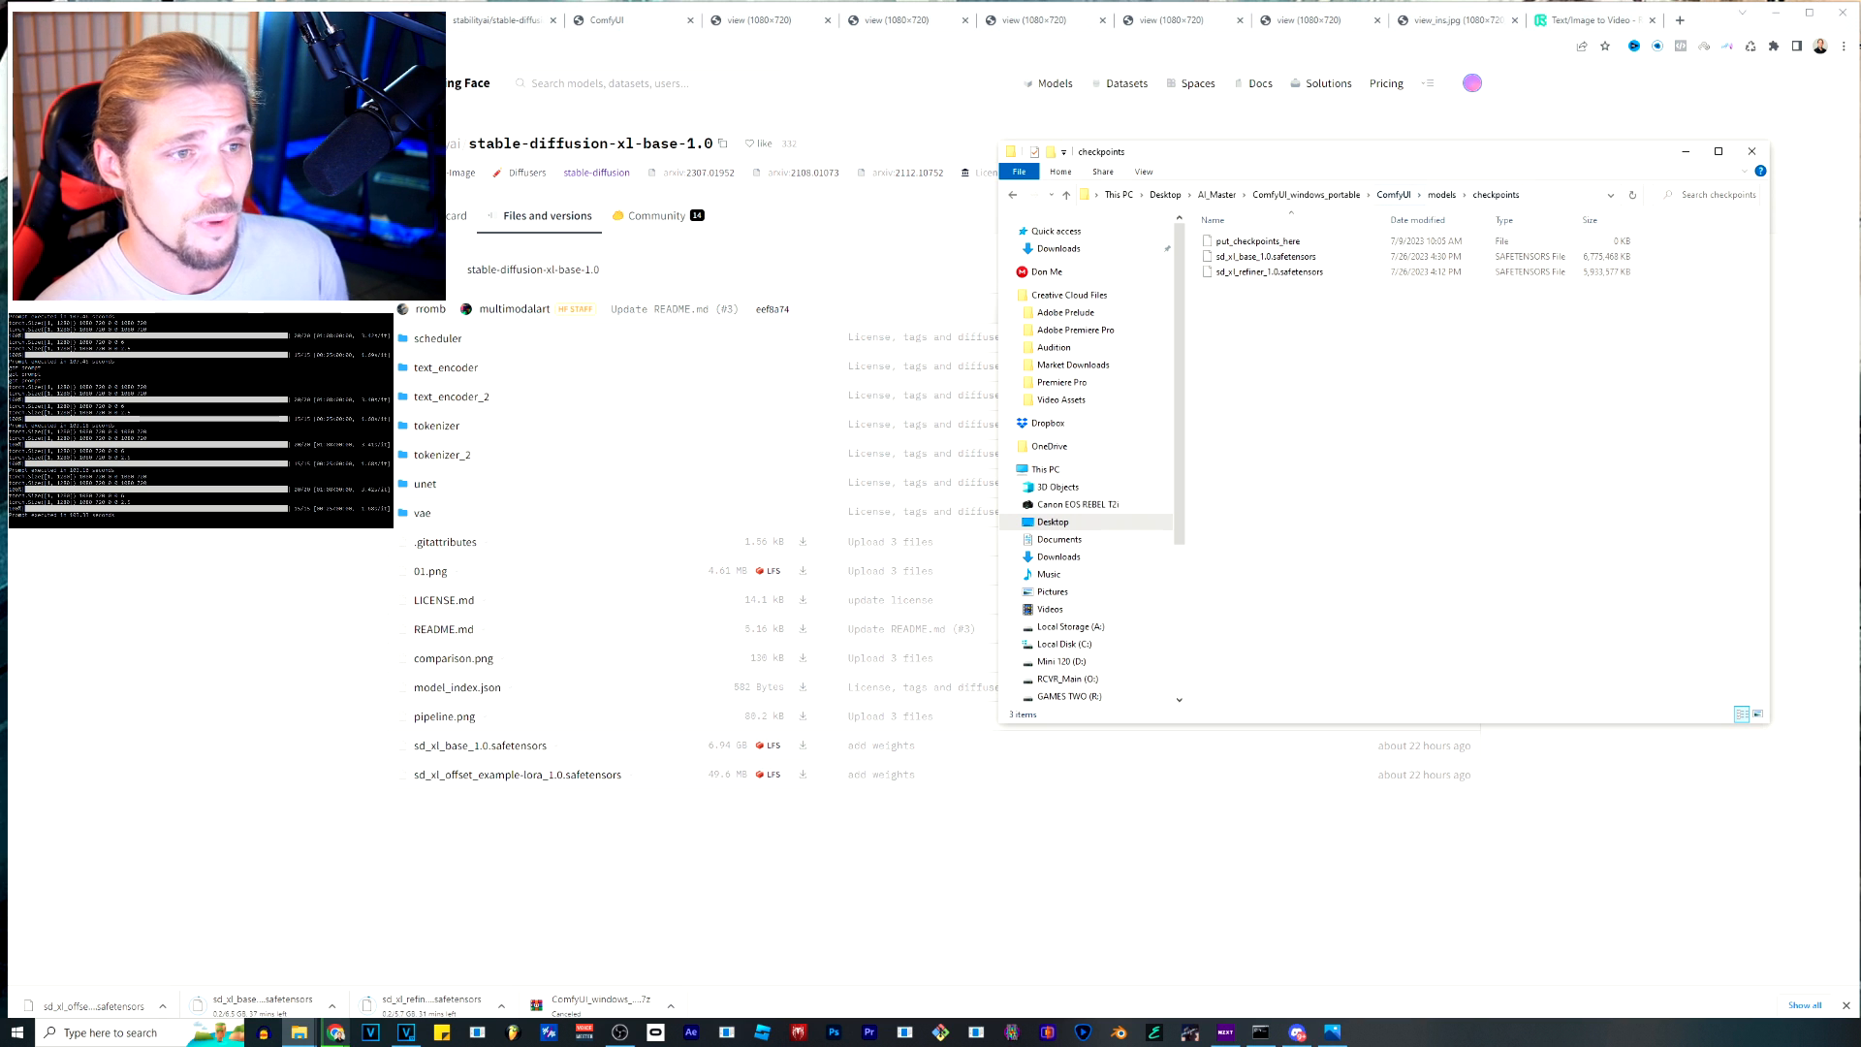
left_click(1306, 194)
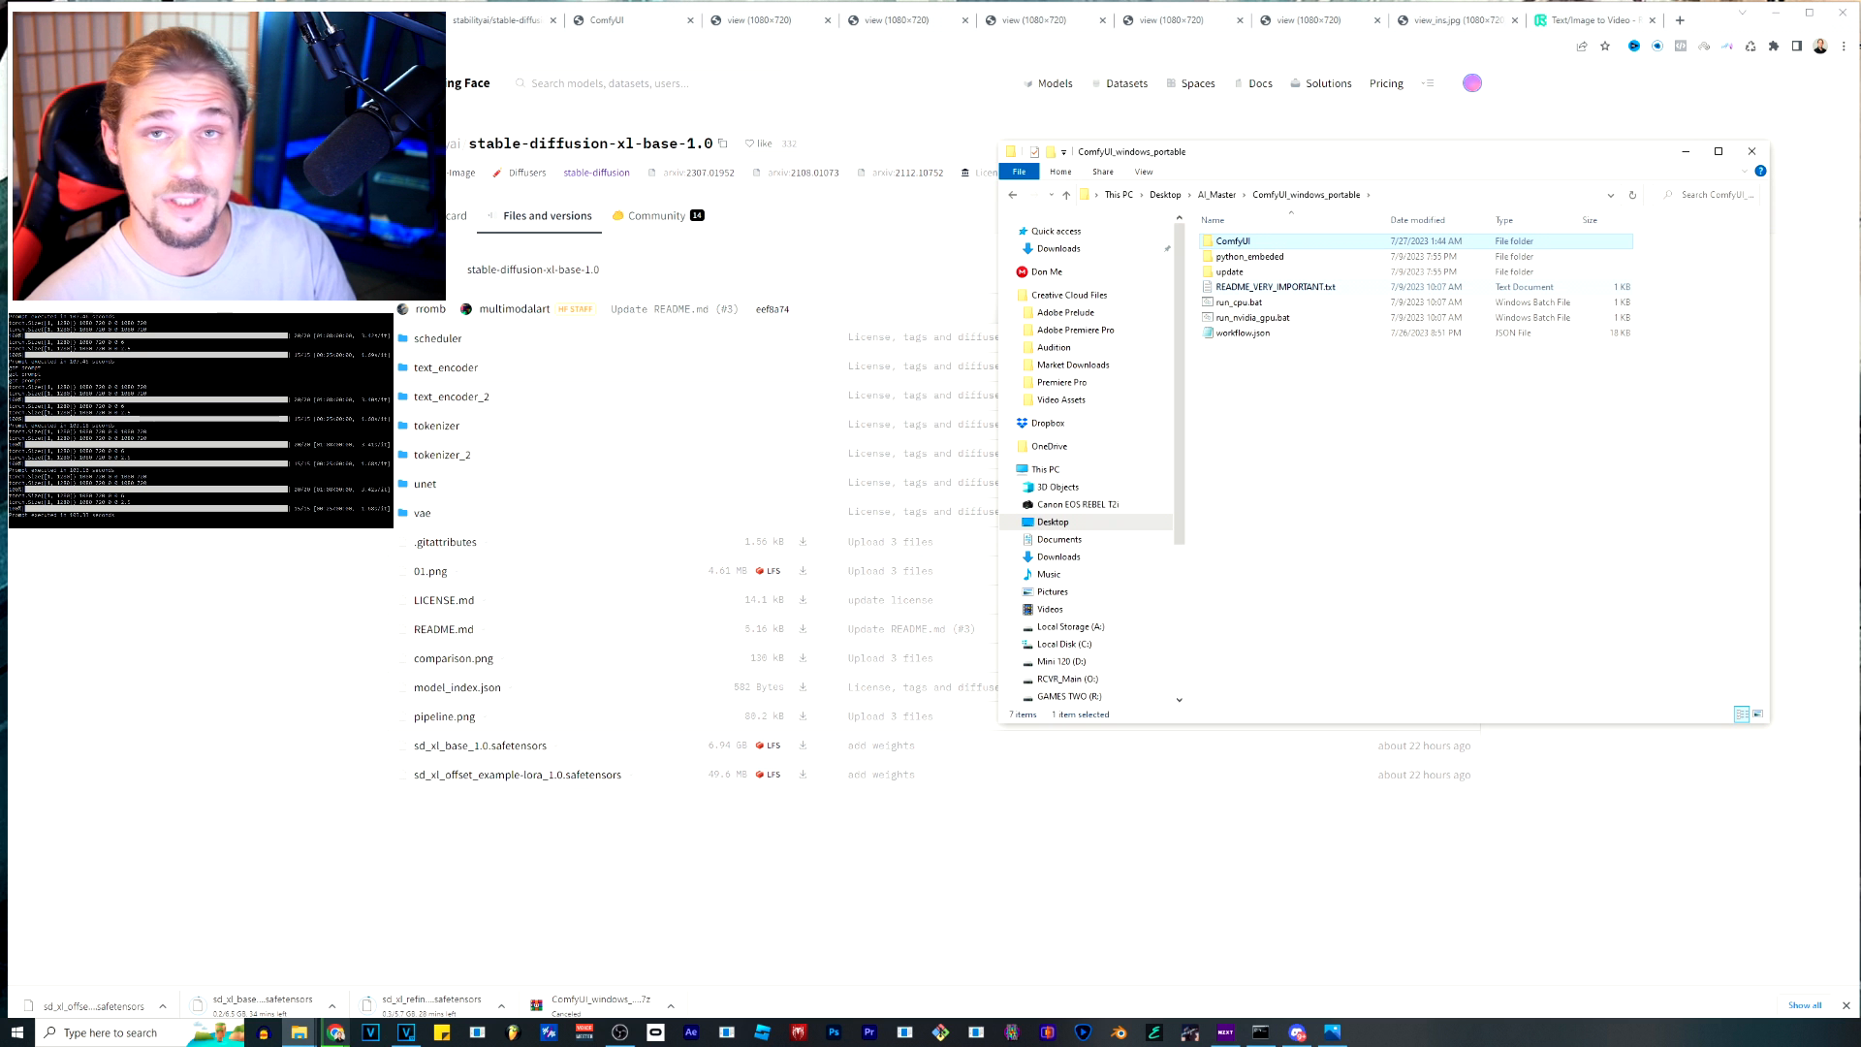
Read the GPU and CPU run instructions and the model download note in README_VERY_IMPORTANT.txt, and close the file.
double_click(1270, 288)
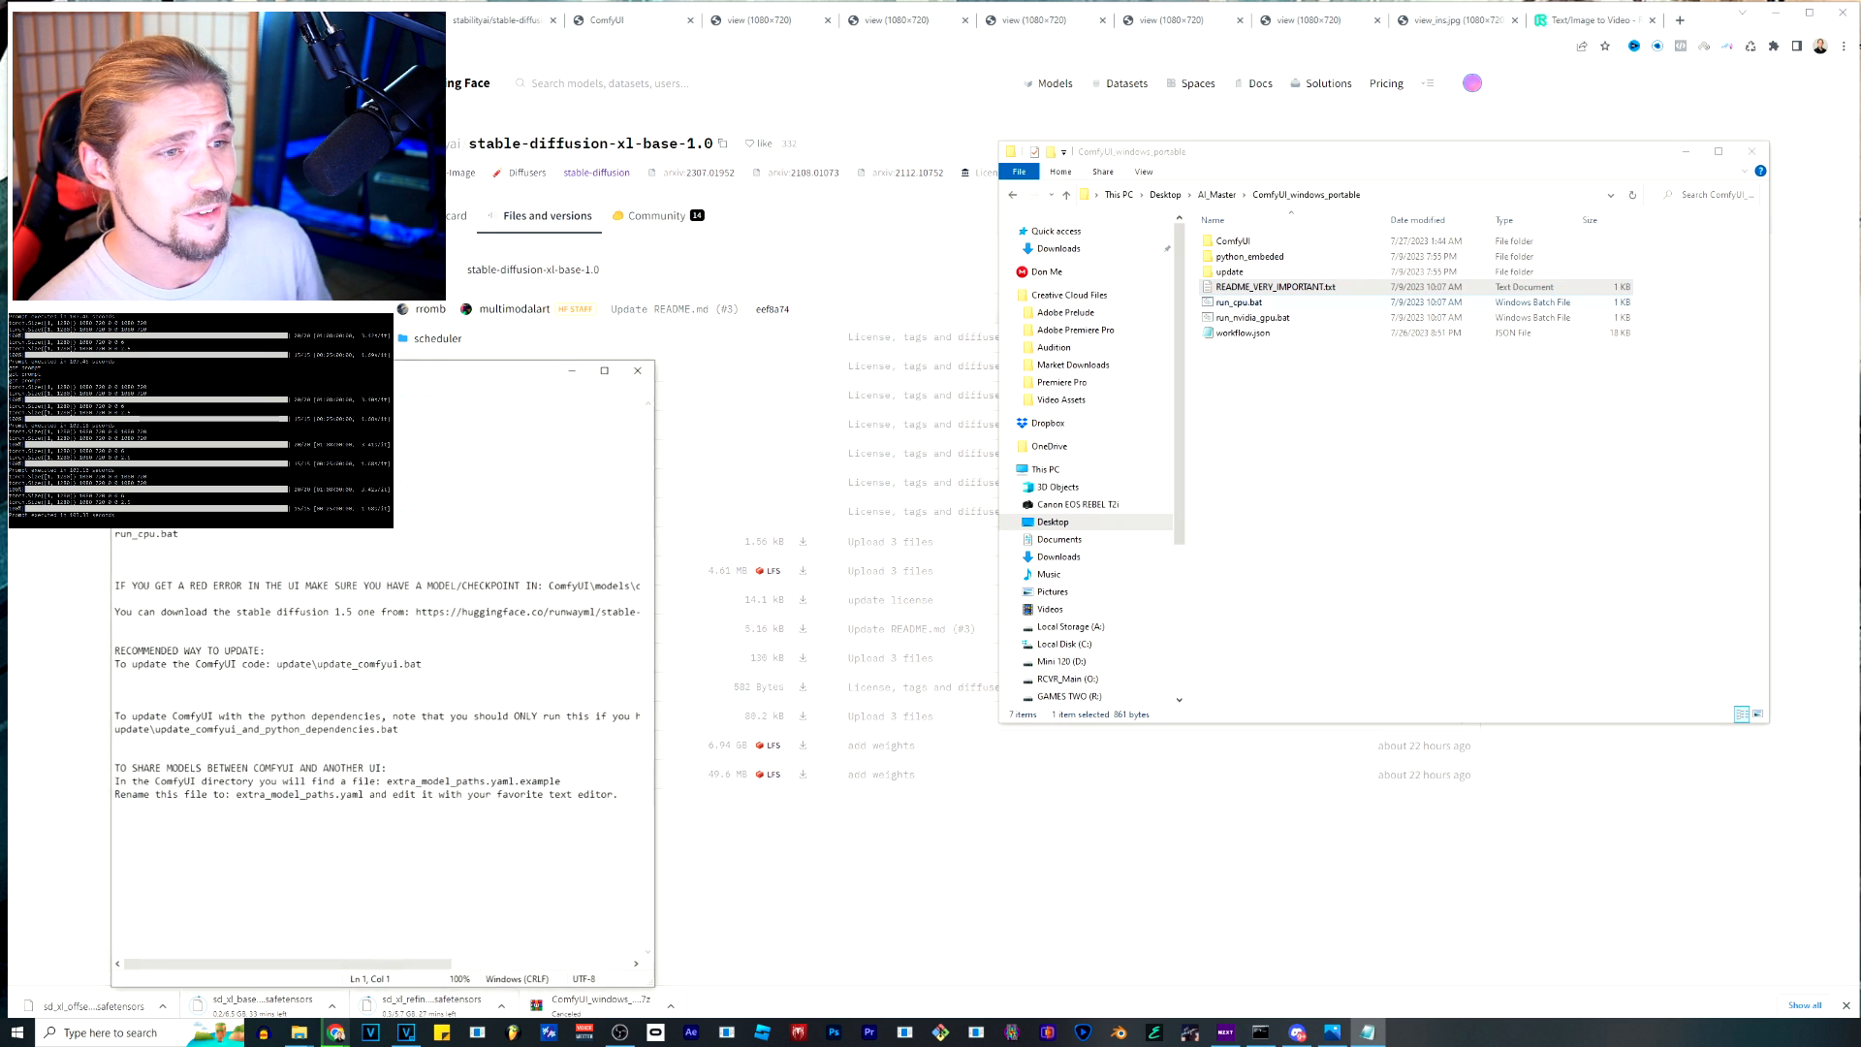
left_click_drag(529, 376, 897, 319)
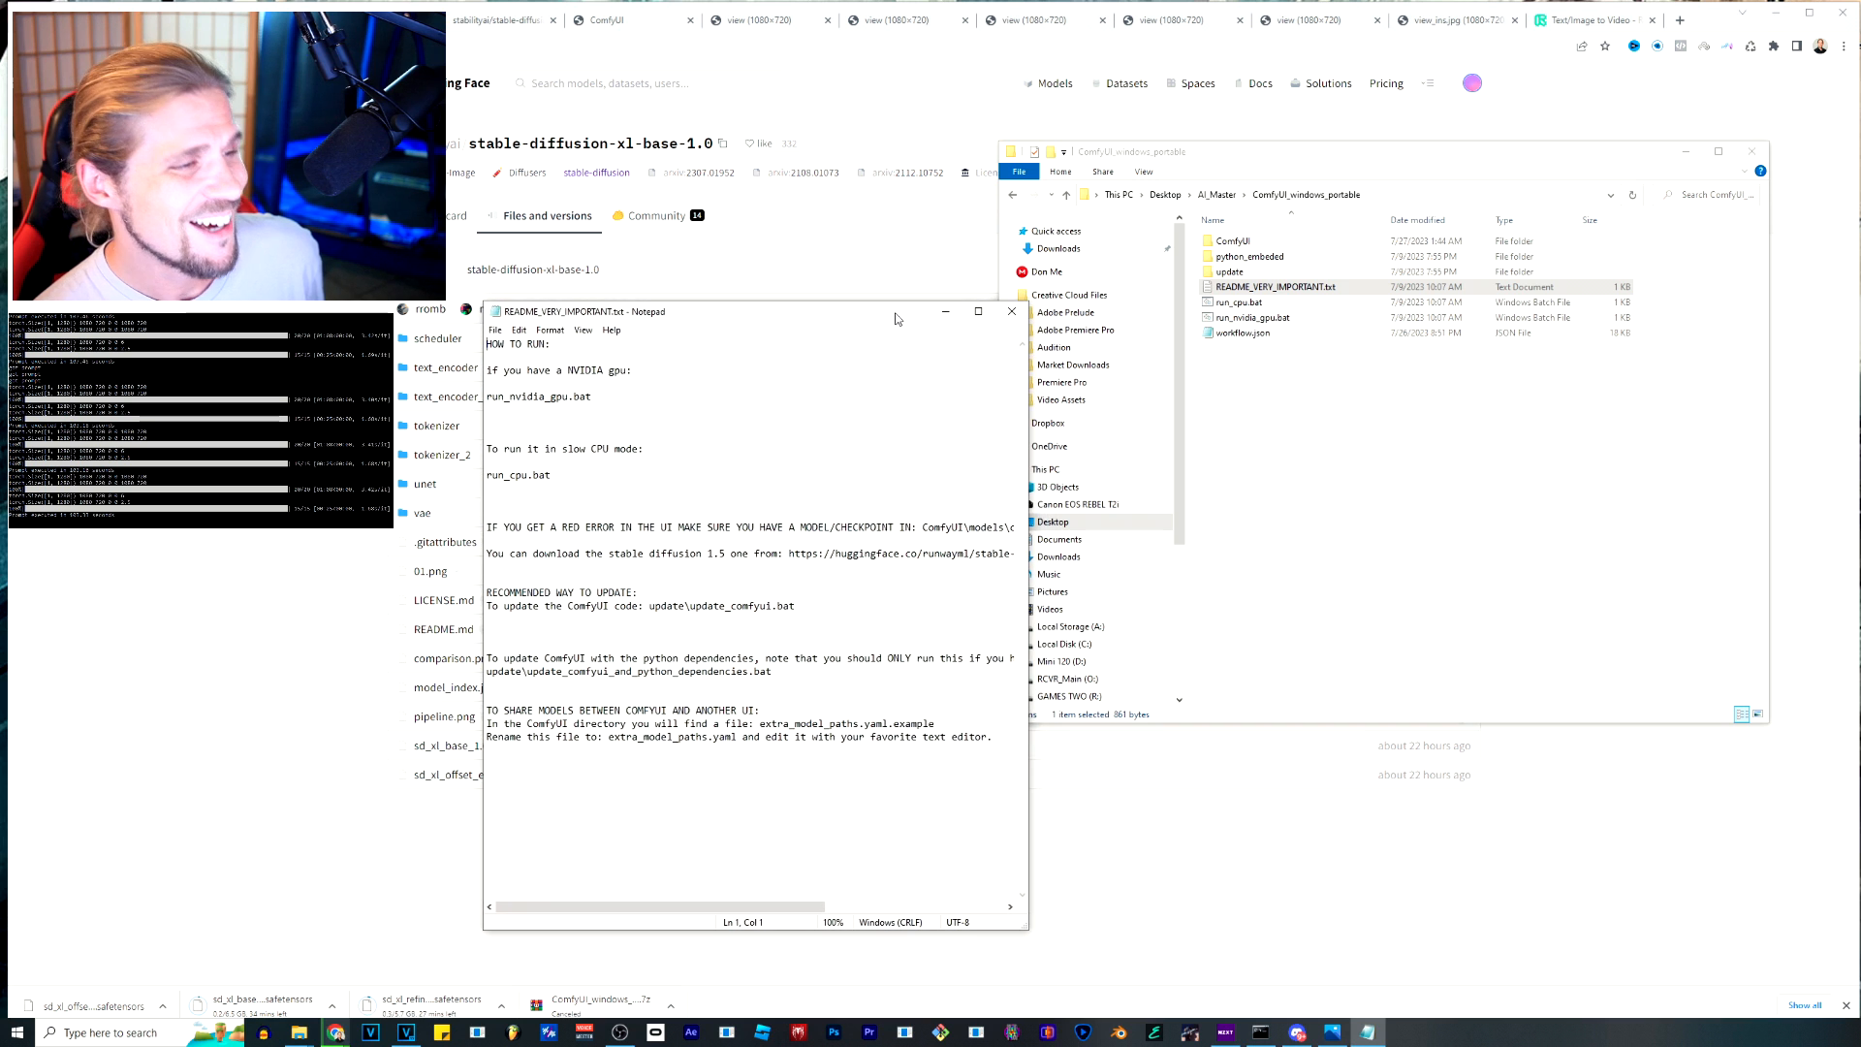
left_click_drag(532, 371, 550, 475)
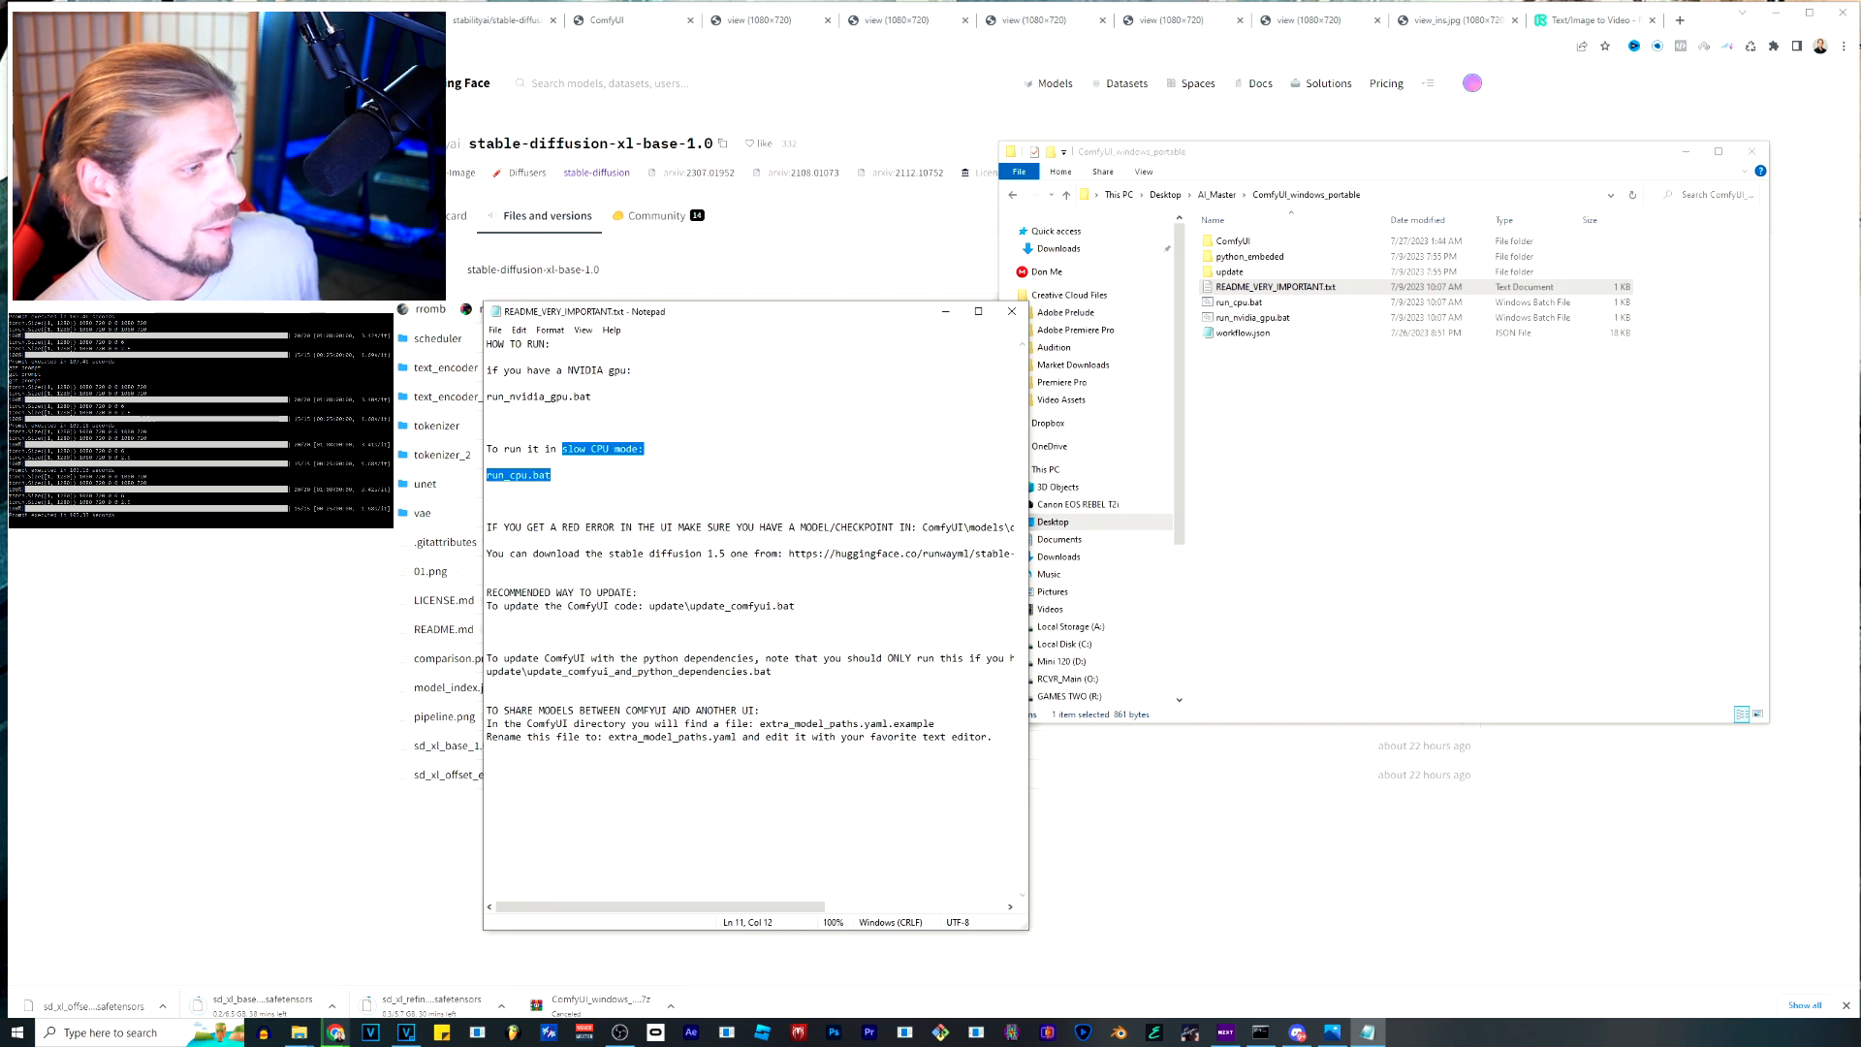
left_click_drag(534, 554, 1015, 553)
left_click(901, 553)
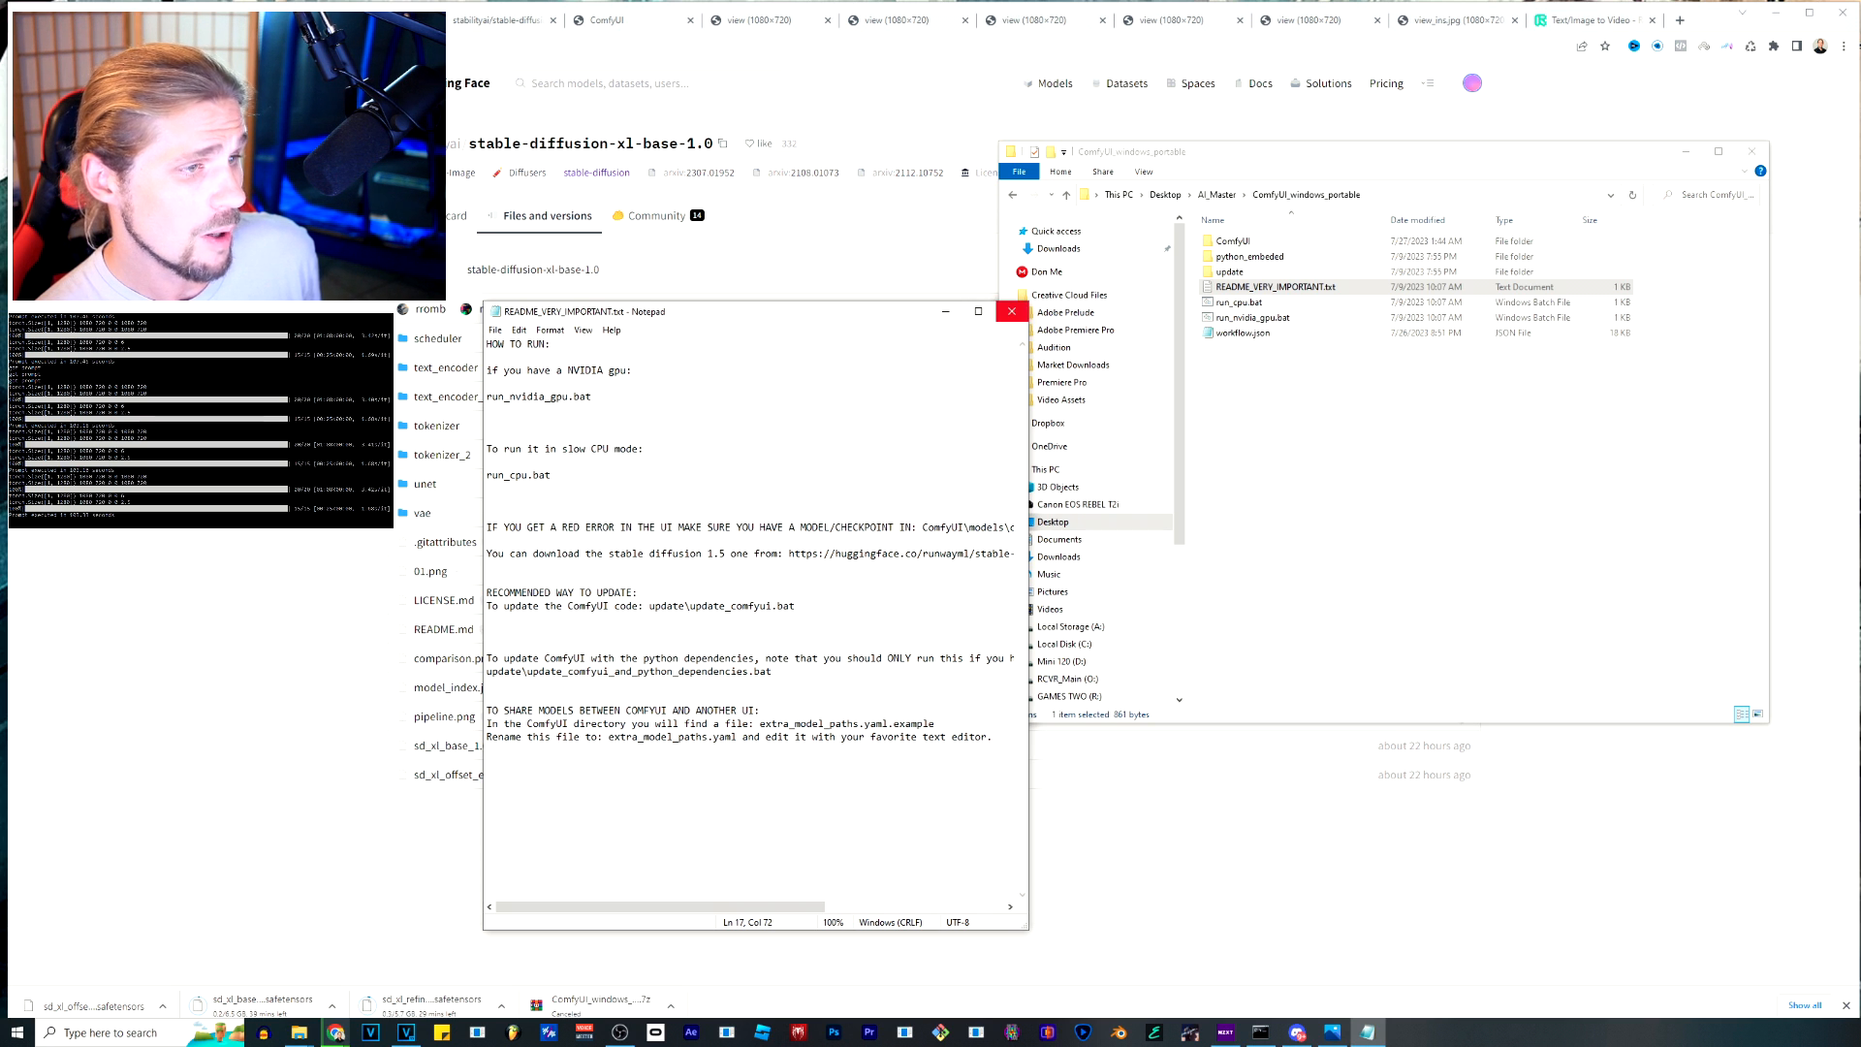
left_click(1011, 311)
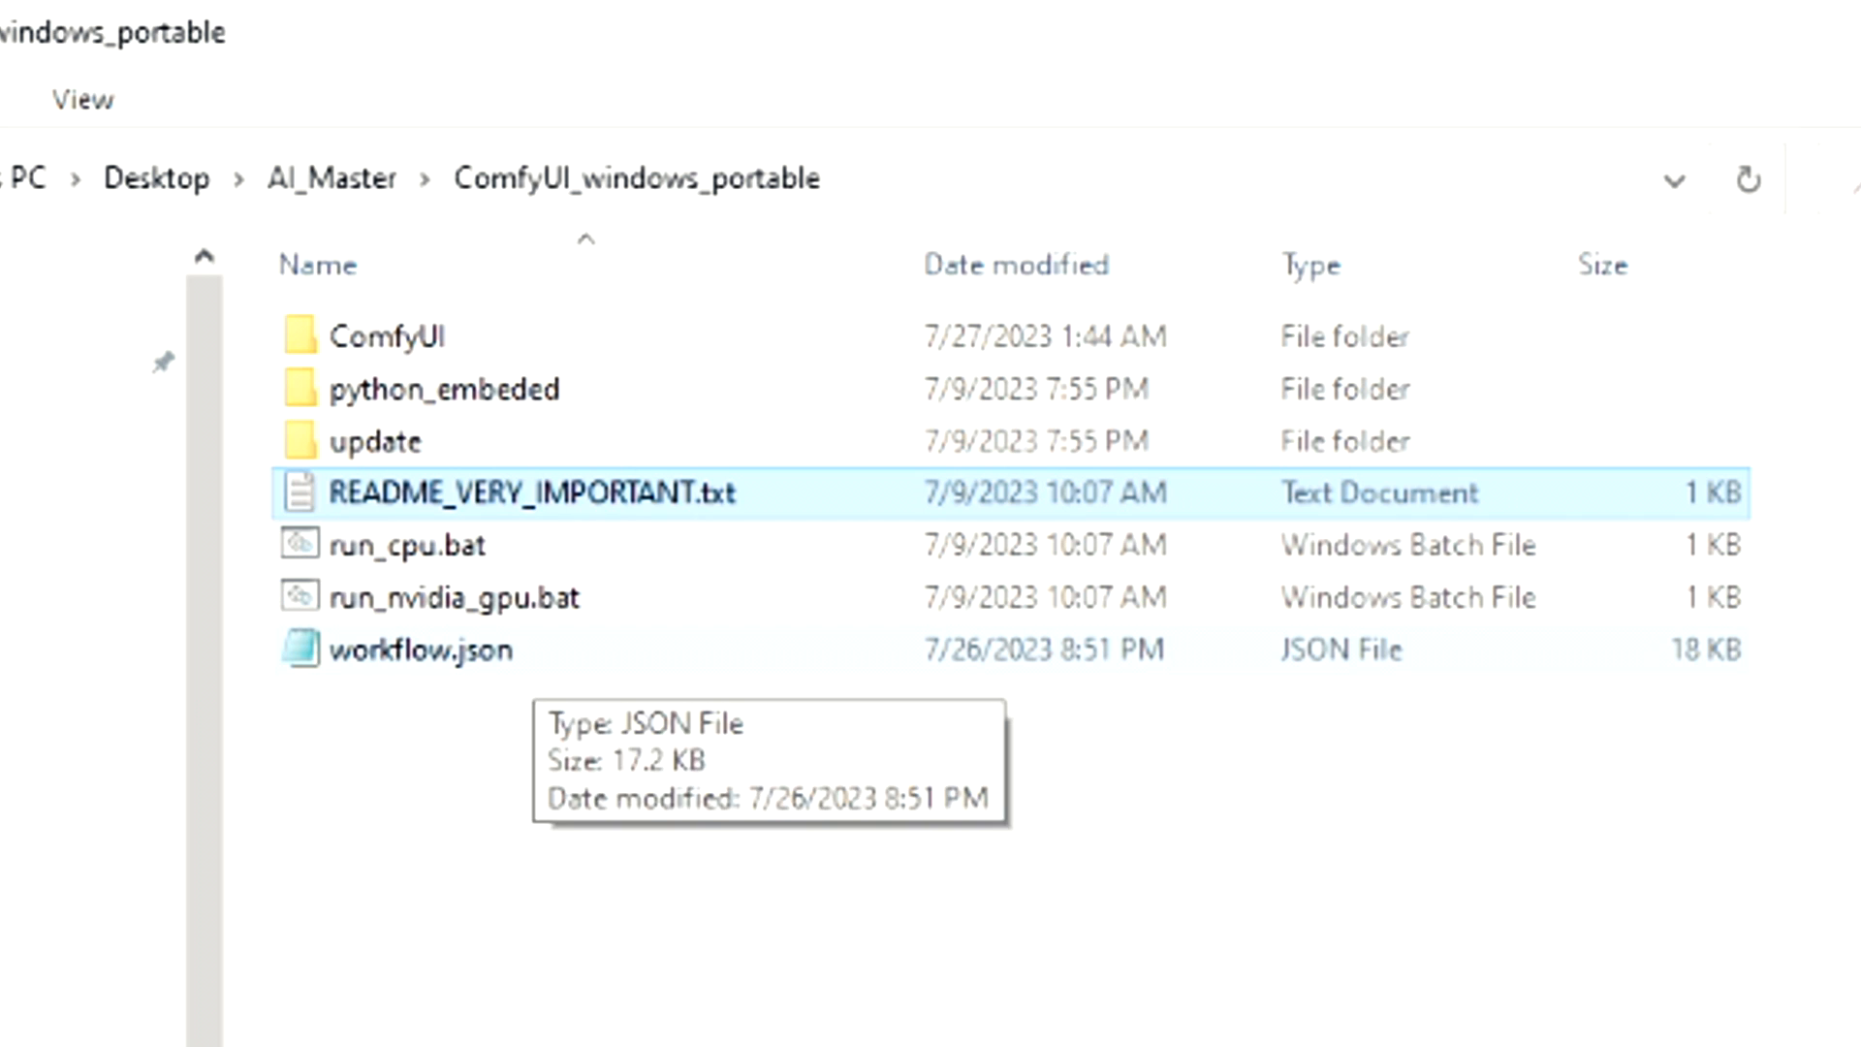
left_click(533, 651)
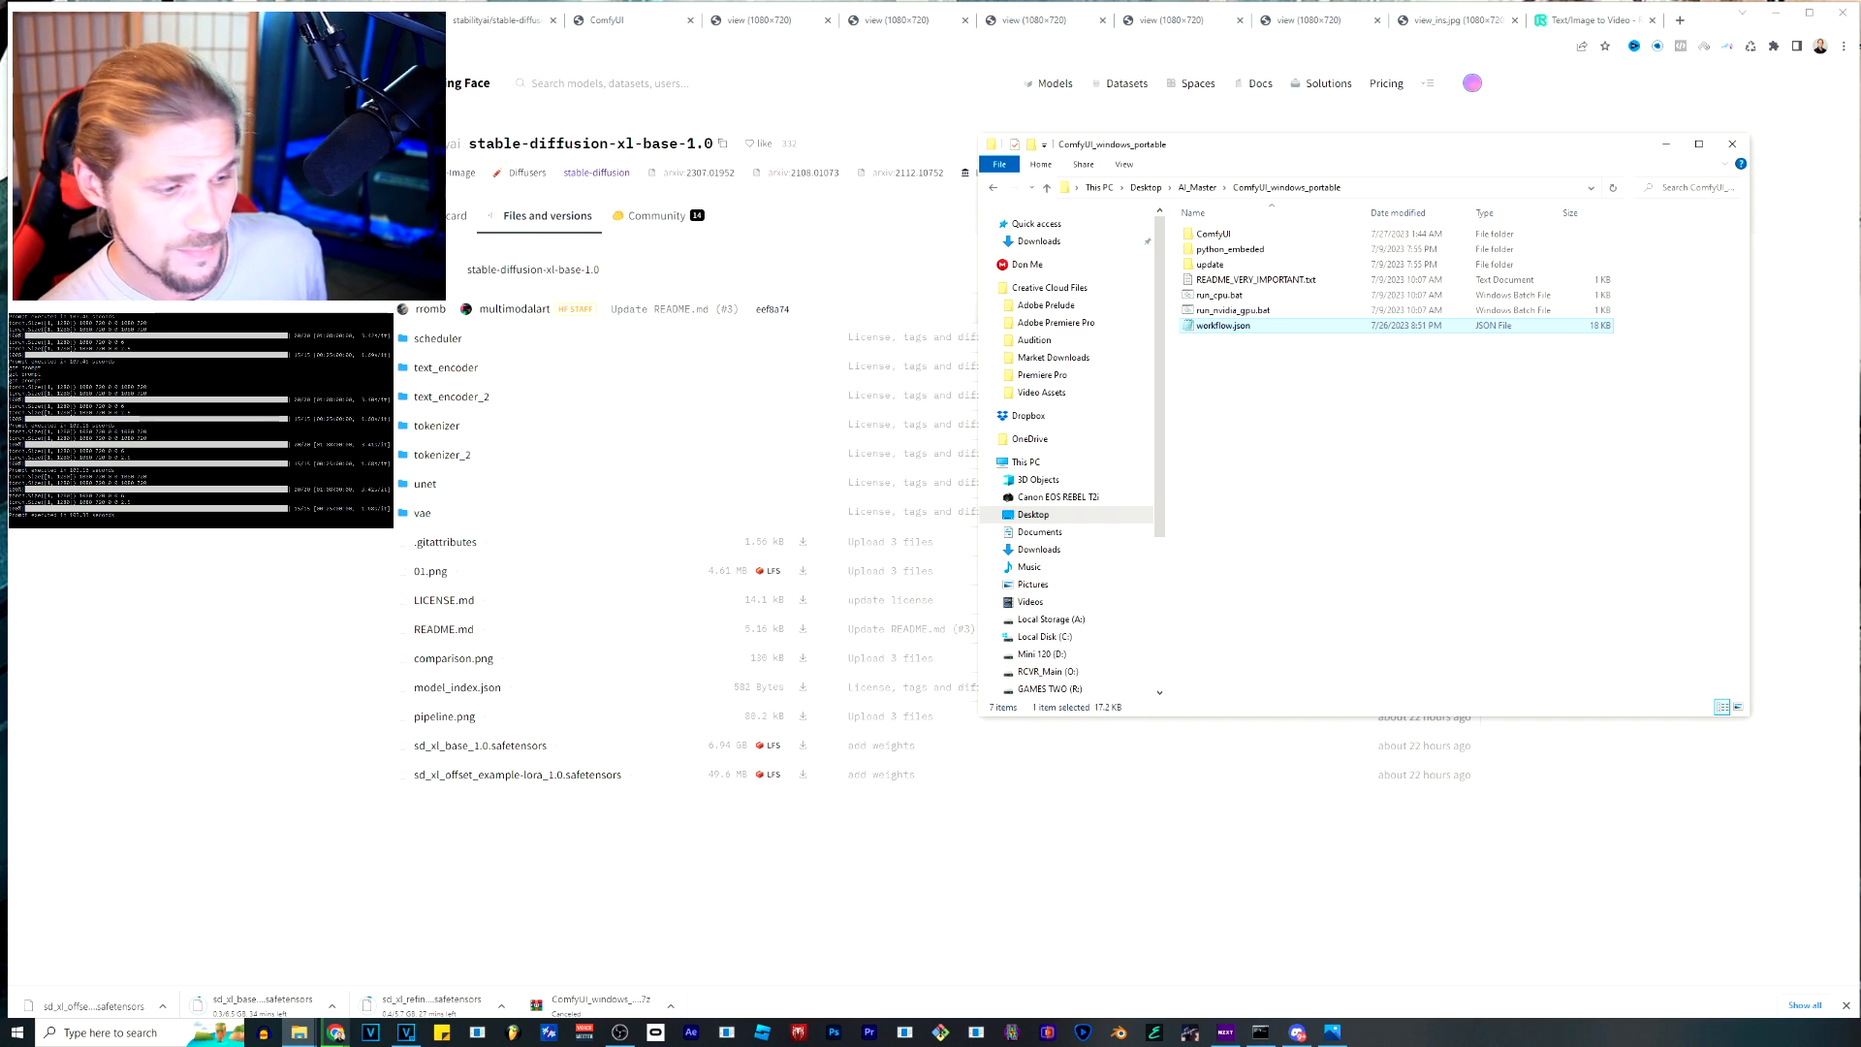
Start ComfyUI with run_nvidia_gpu.bat from the ComfyUI_windows_portable folder, and move the folder and console windows clear of each other.
left_click(1260, 1032)
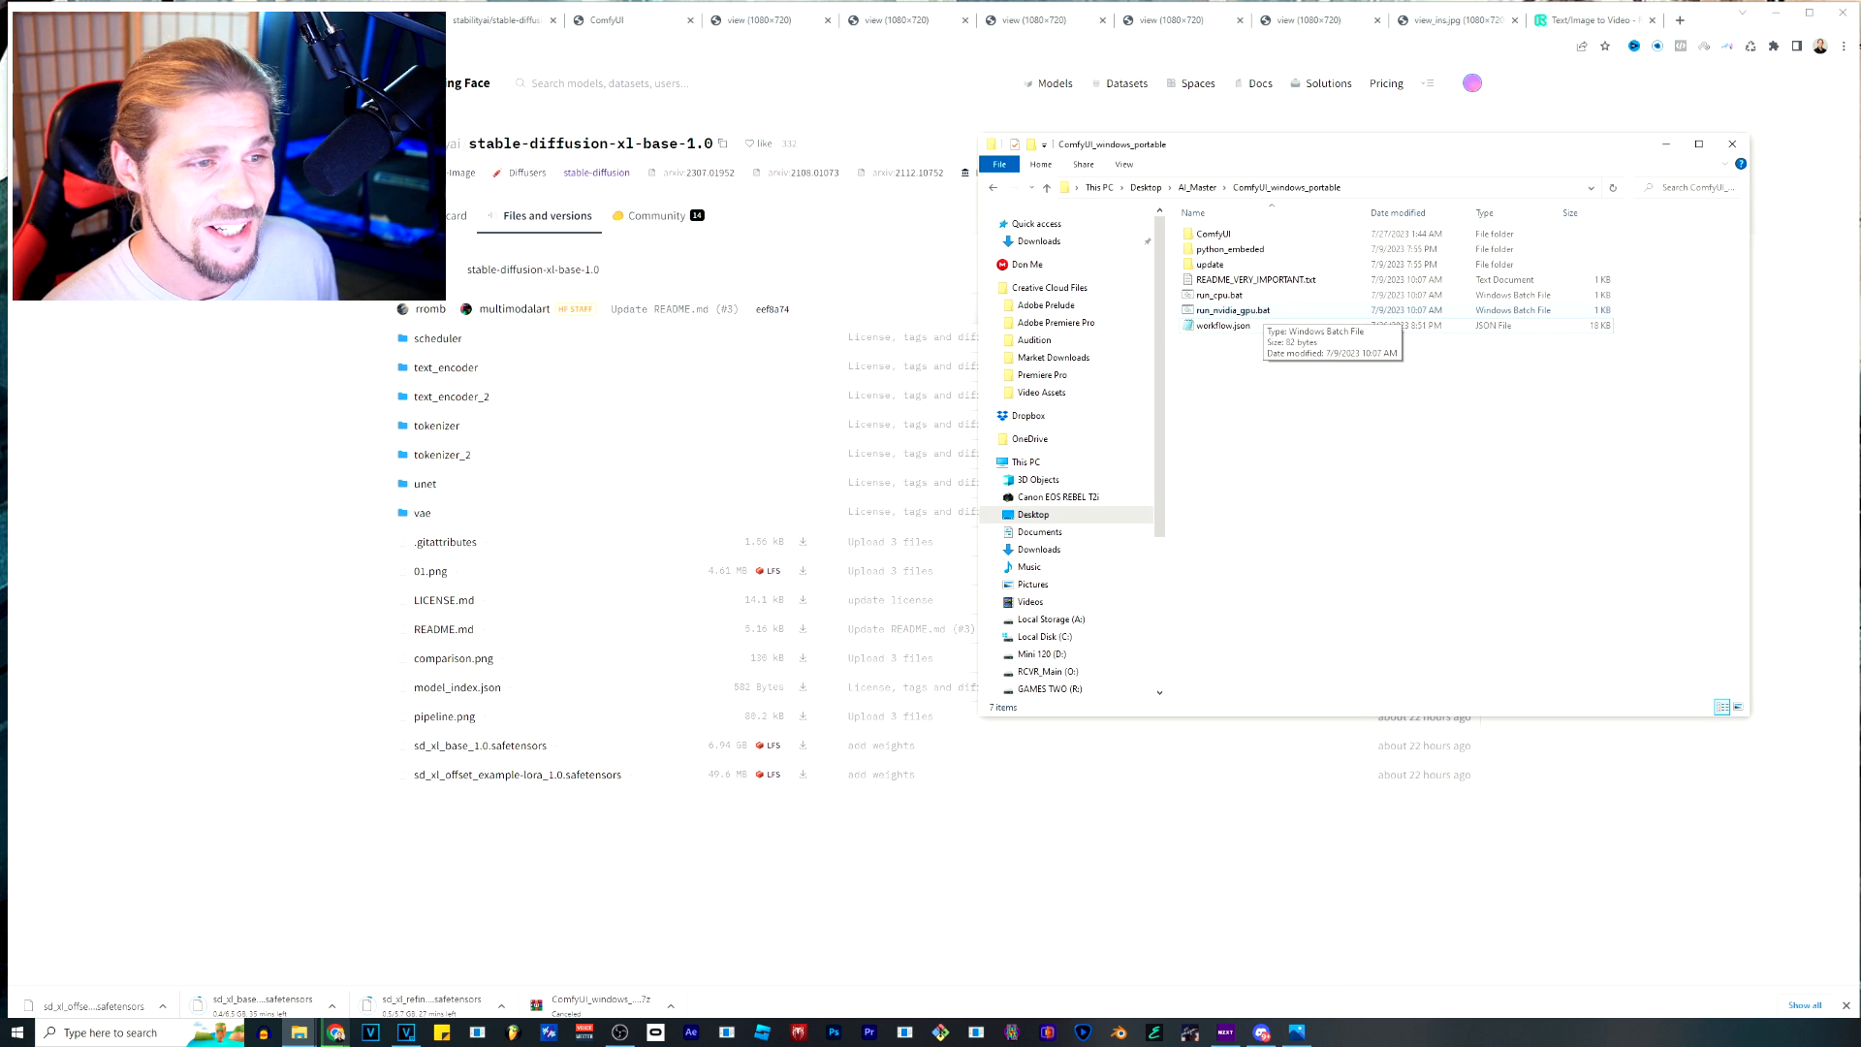
double_click(1233, 310)
left_click_drag(1212, 144, 1317, 209)
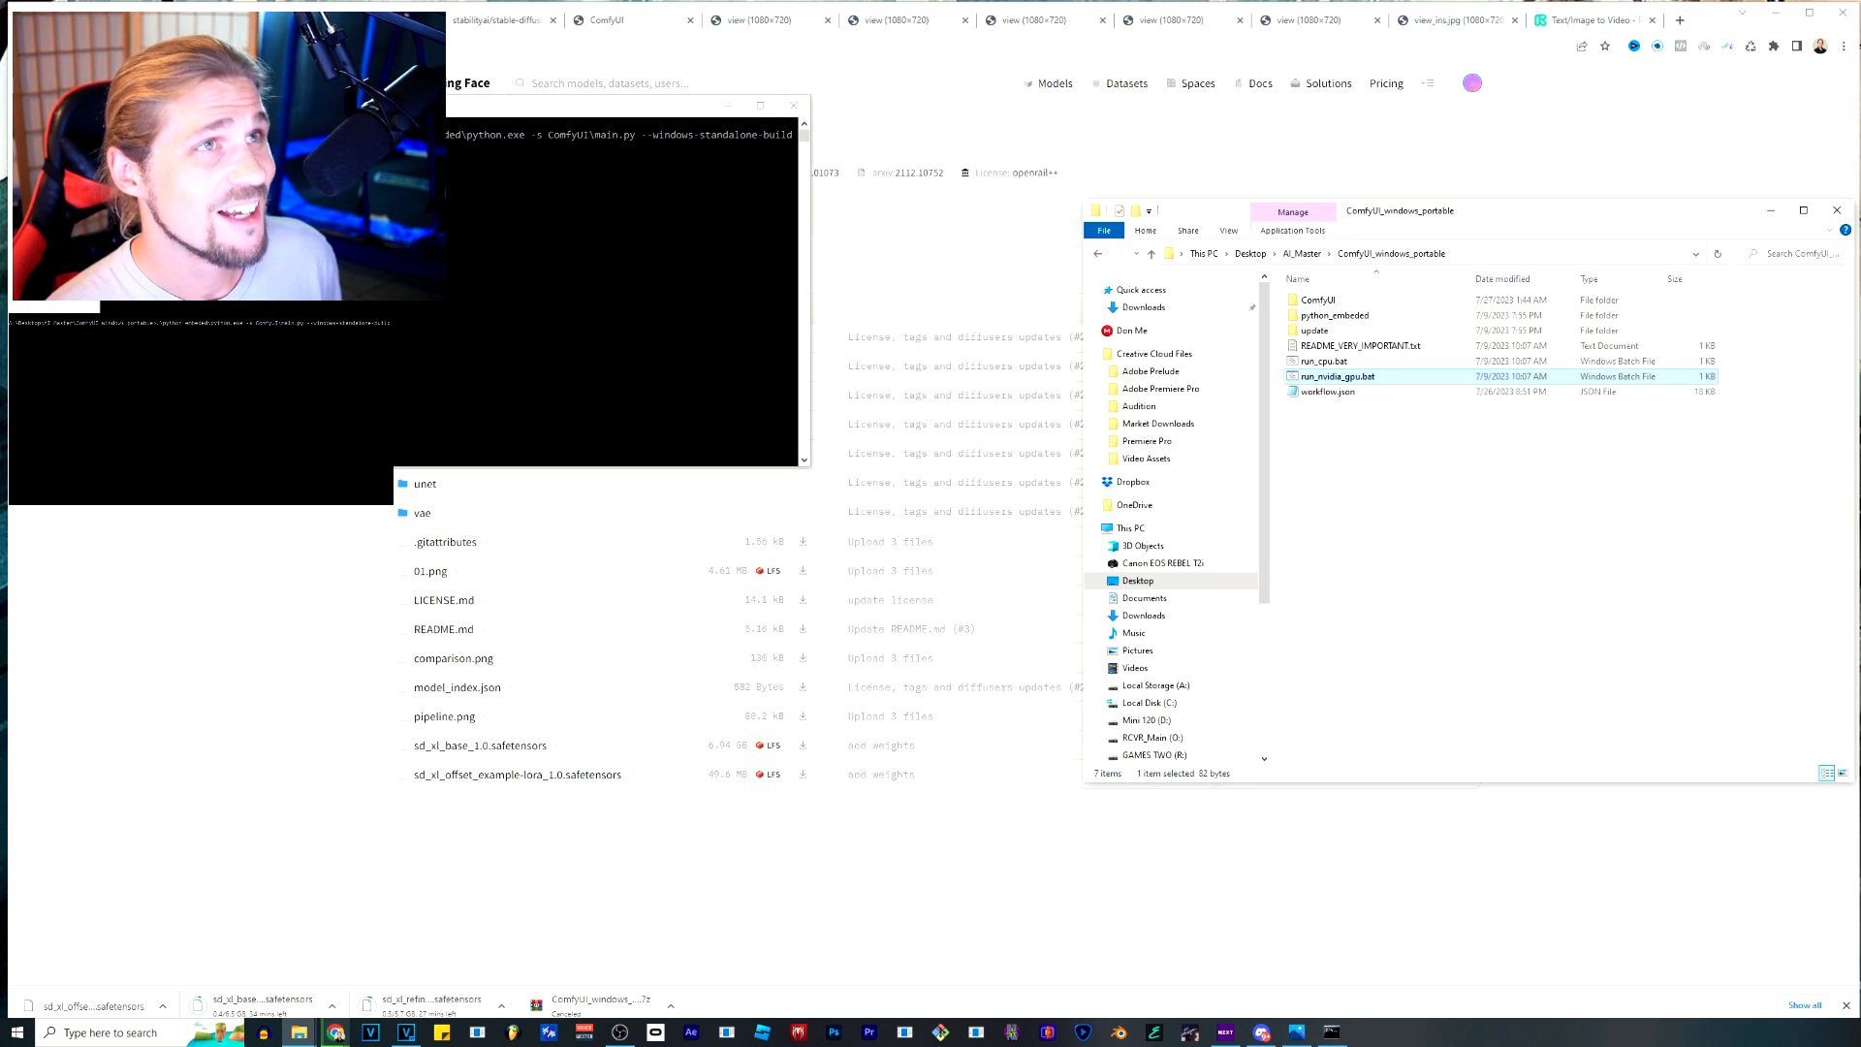
left_click_drag(570, 105, 611, 492)
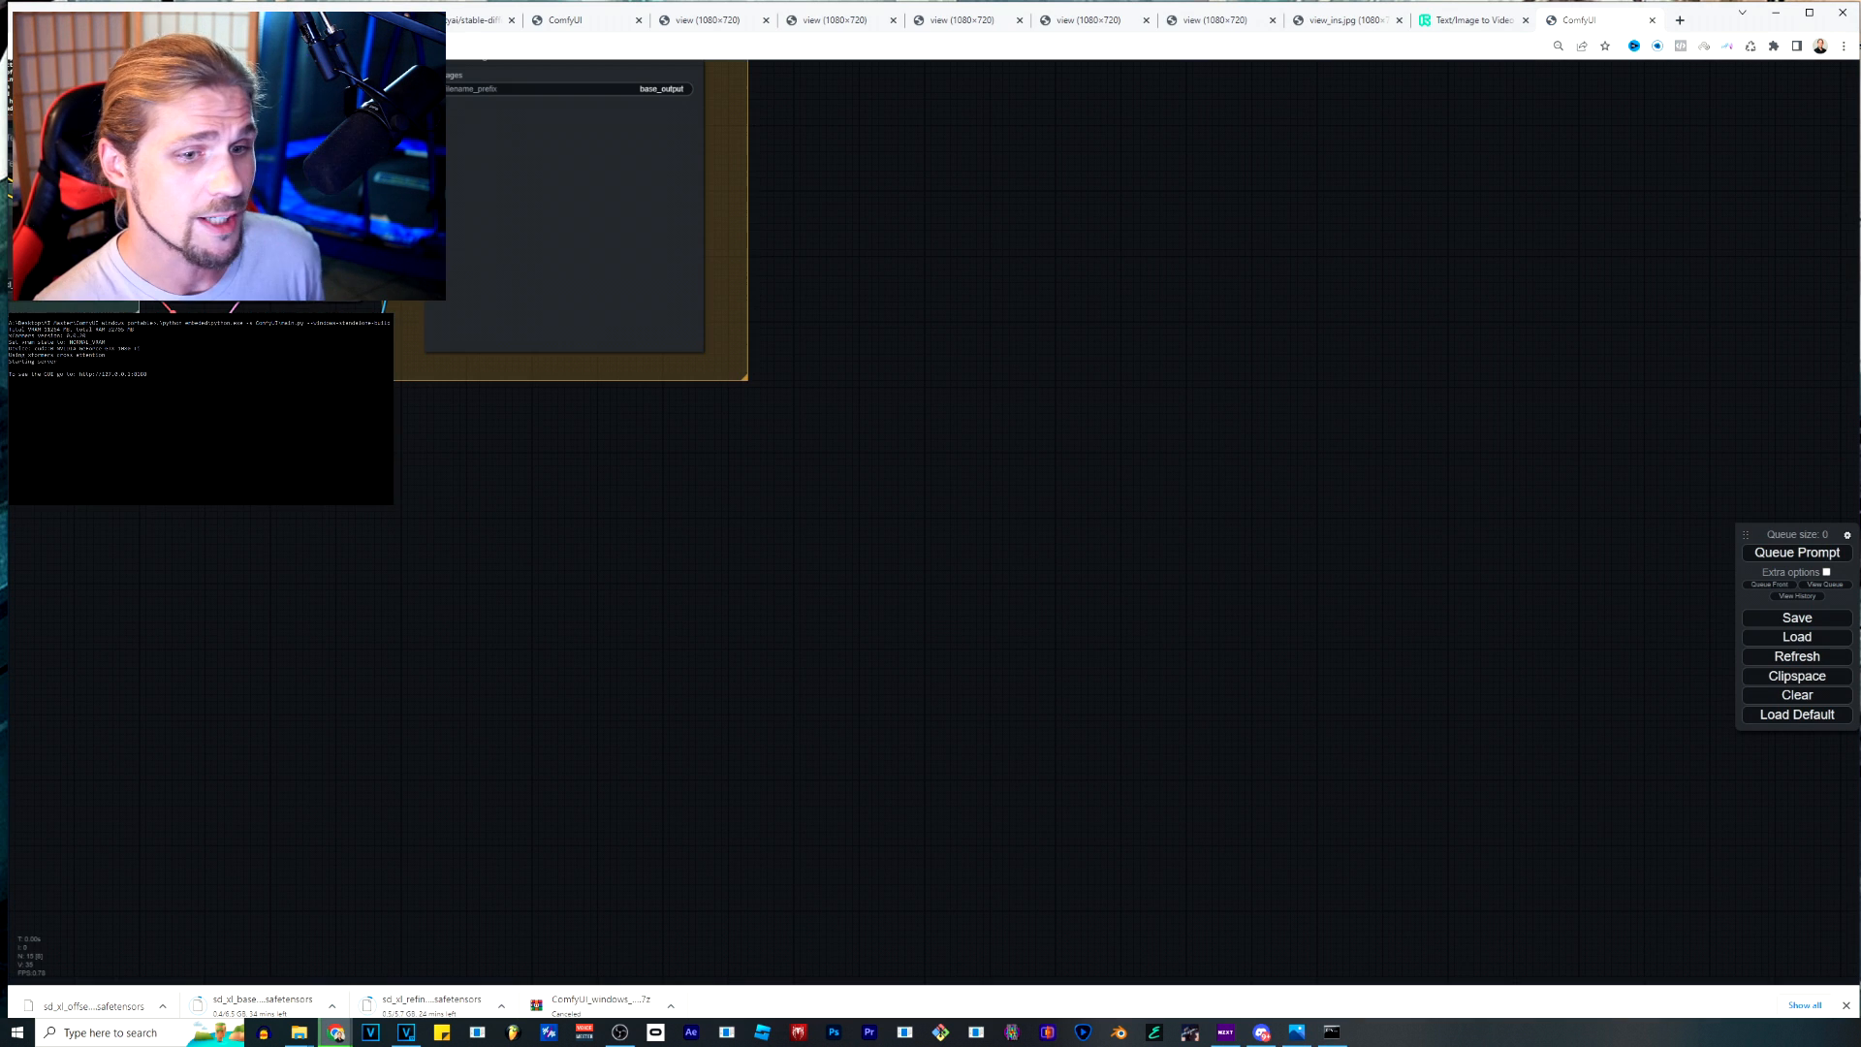
Clear the existing node workflow from the ComfyUI canvas.
left_click_drag(873, 466, 1389, 965)
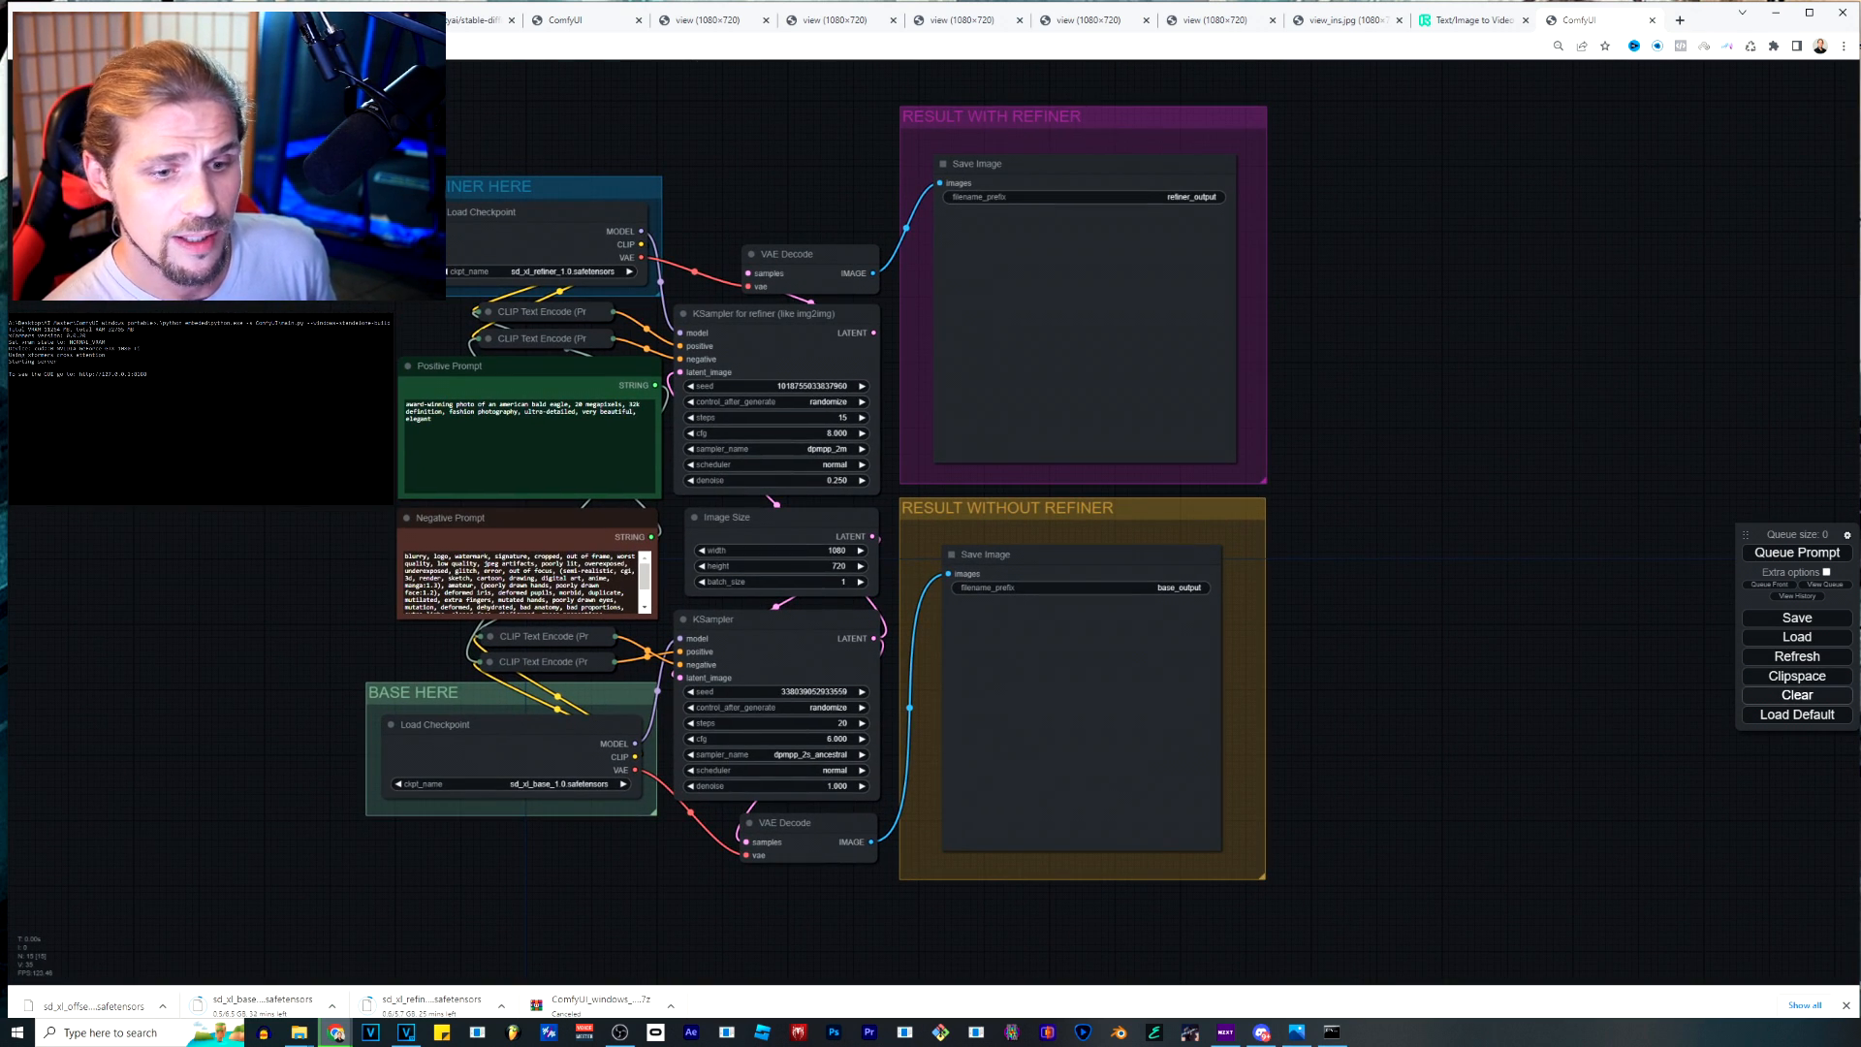
left_click(1797, 695)
key("Return")
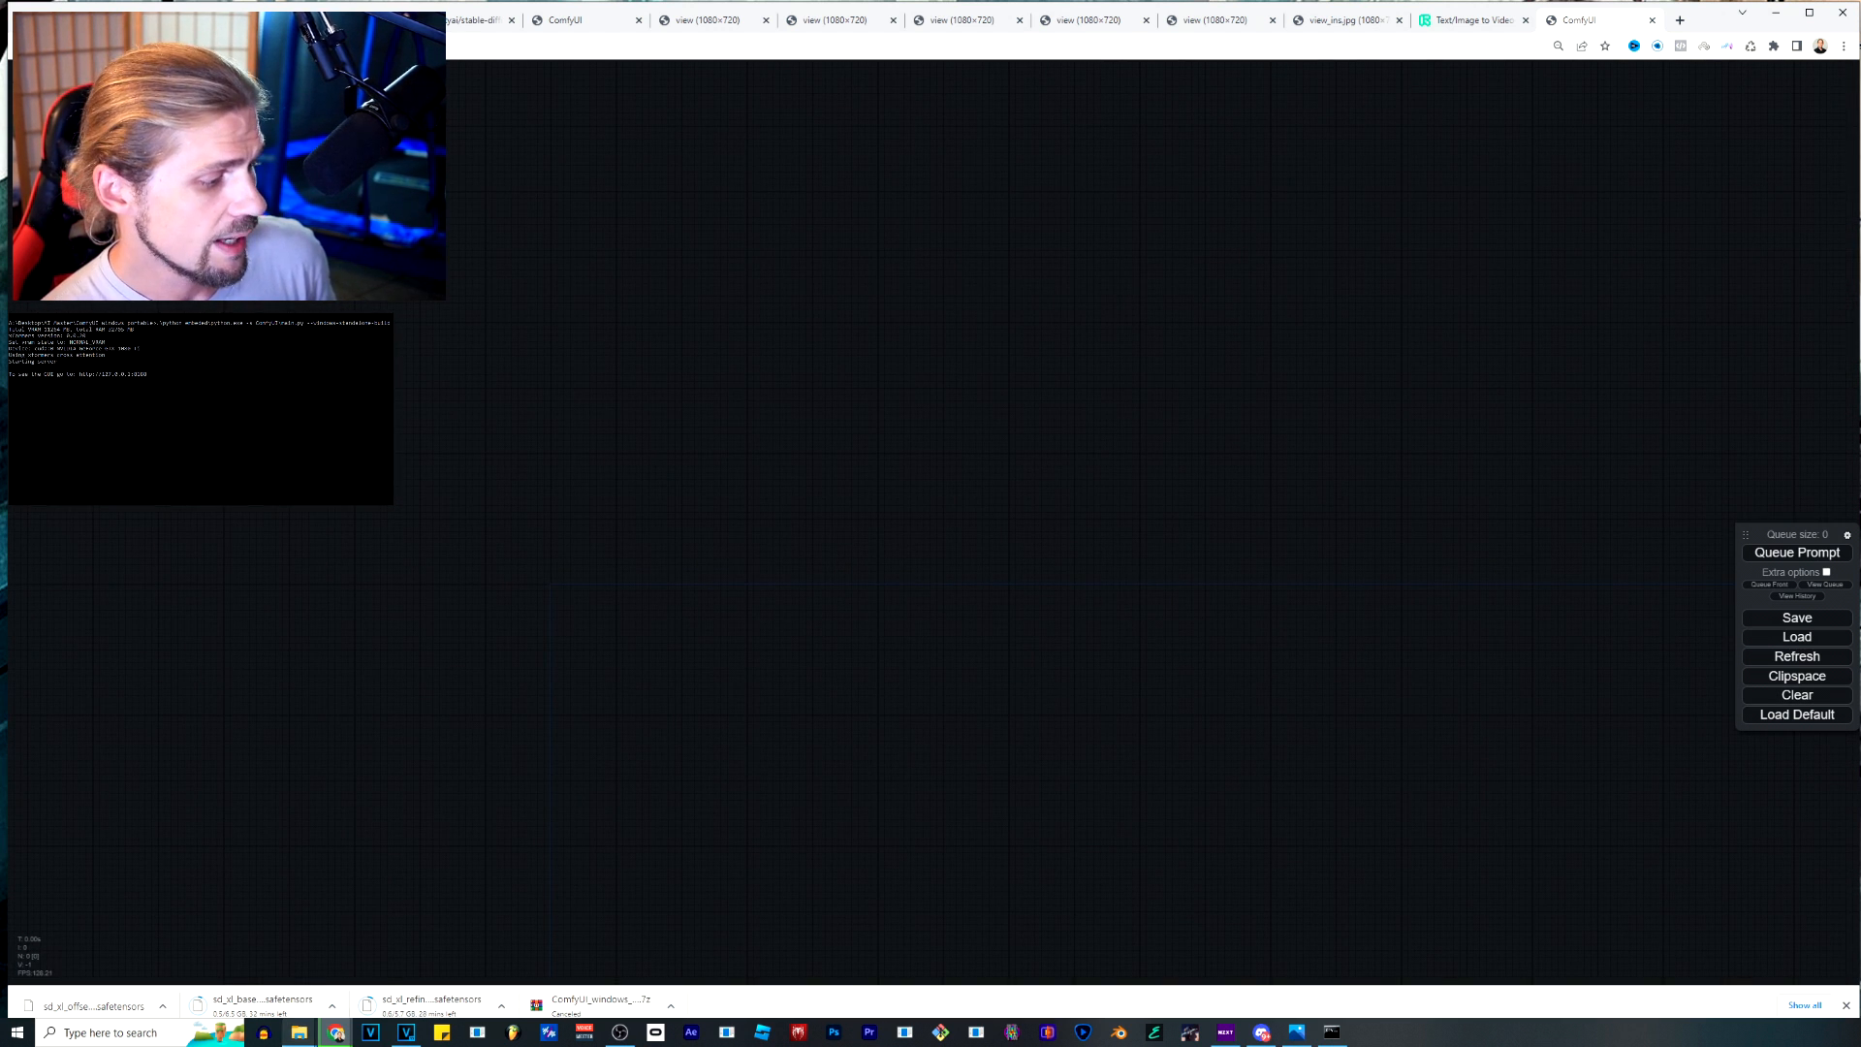
Load workflow.json from the ComfyUI_windows_portable folder onto the empty ComfyUI canvas.
left_click(300, 1032)
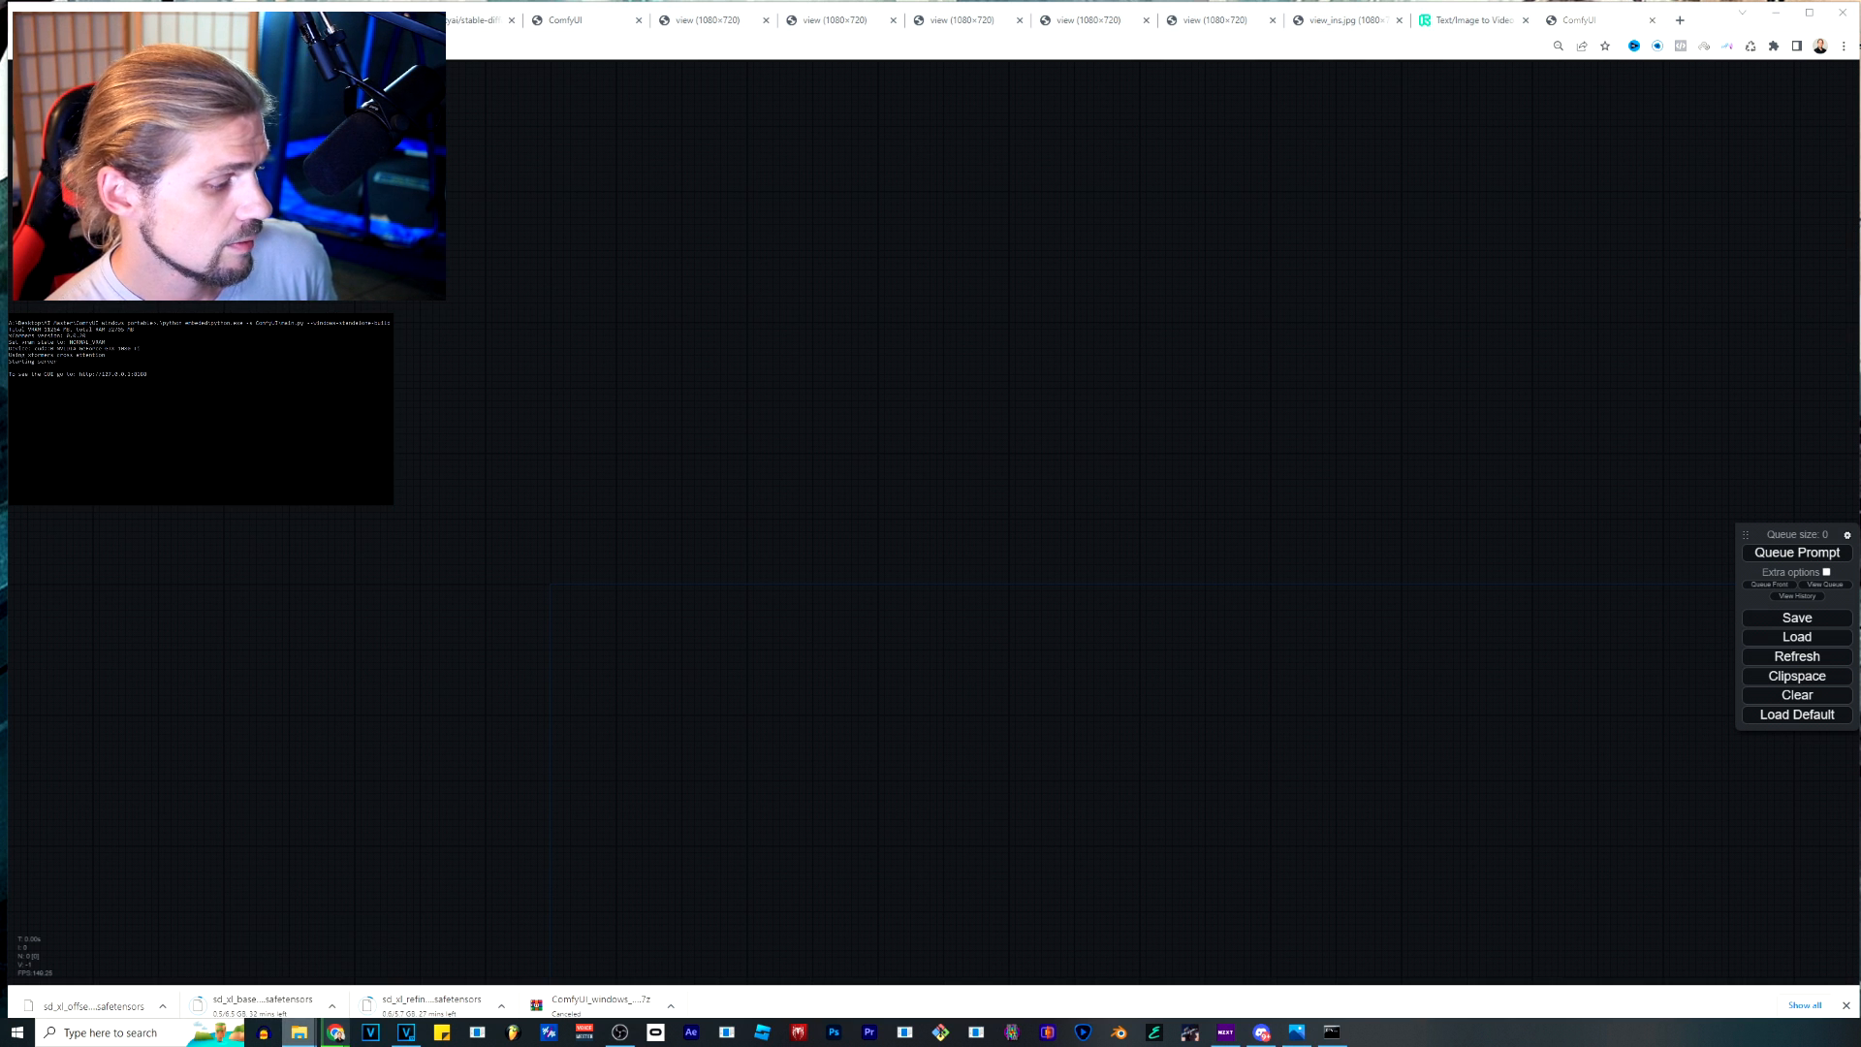
left_click_drag(1860, 380, 1720, 357)
left_click_drag(1634, 532, 814, 315)
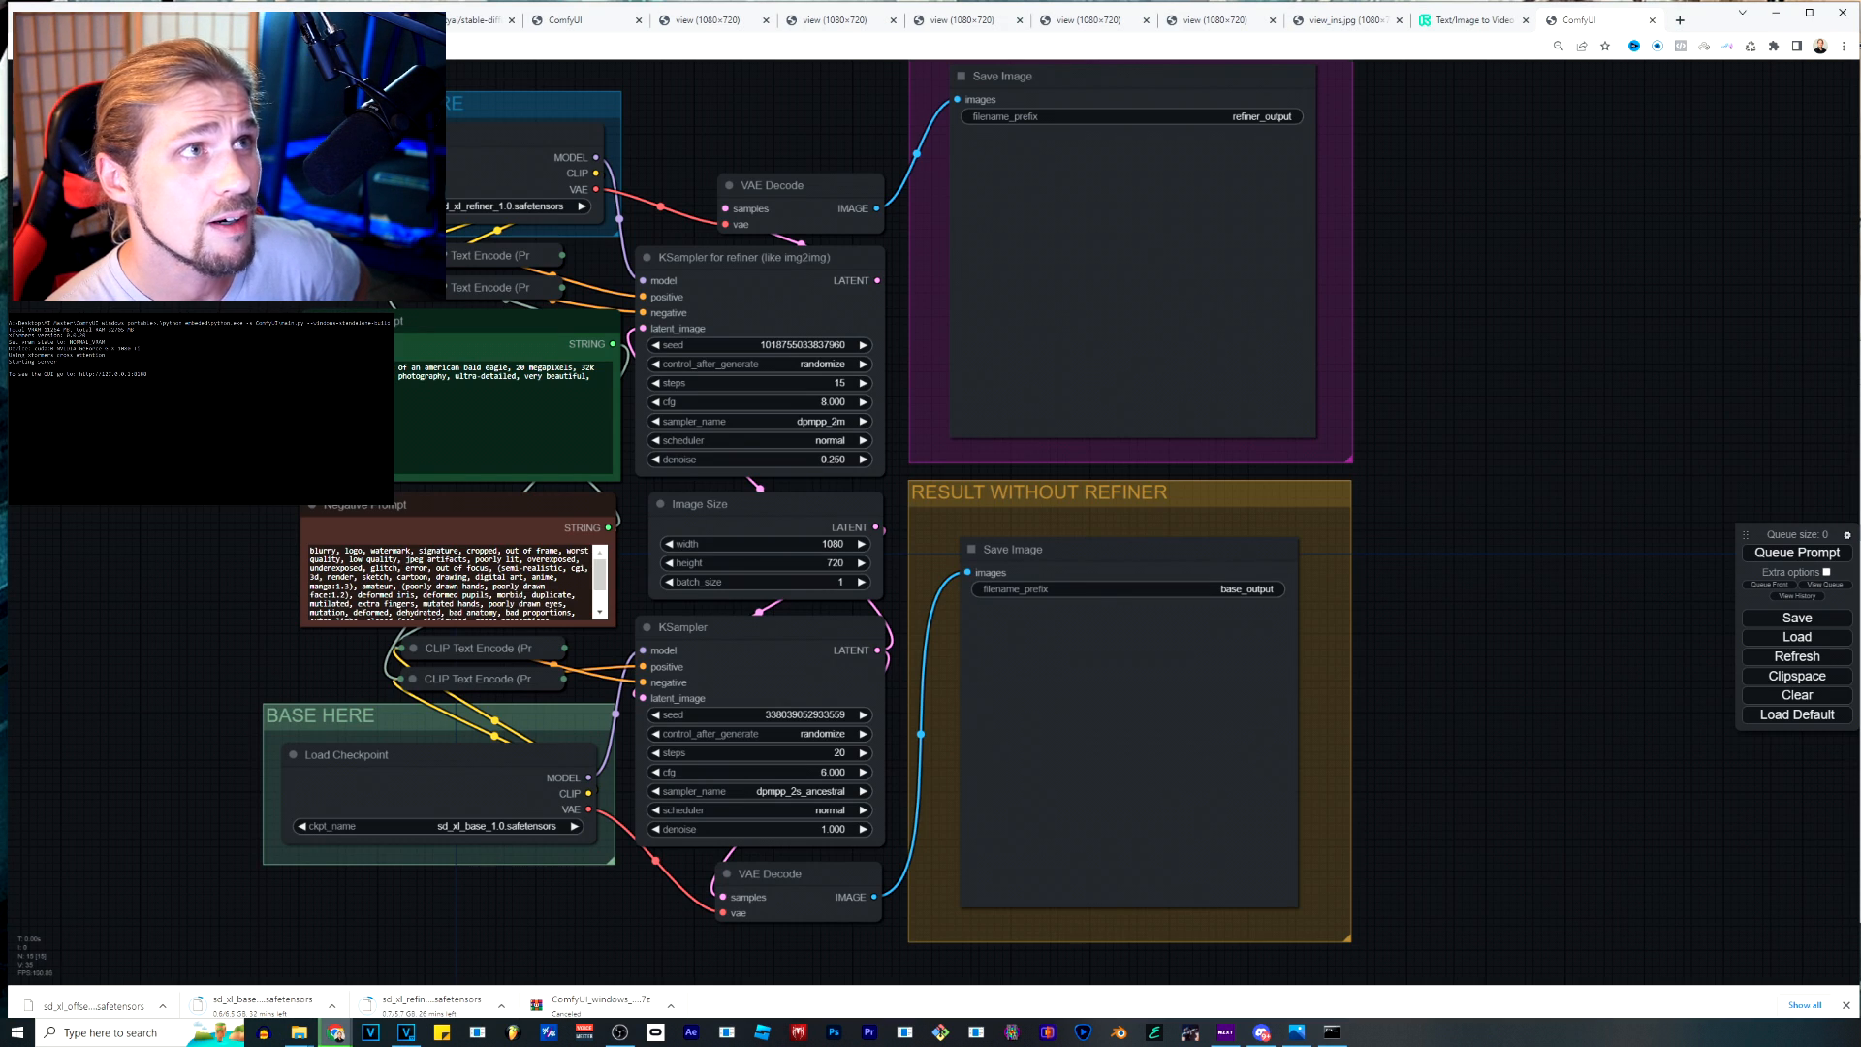
left_click_drag(766, 126, 900, 200)
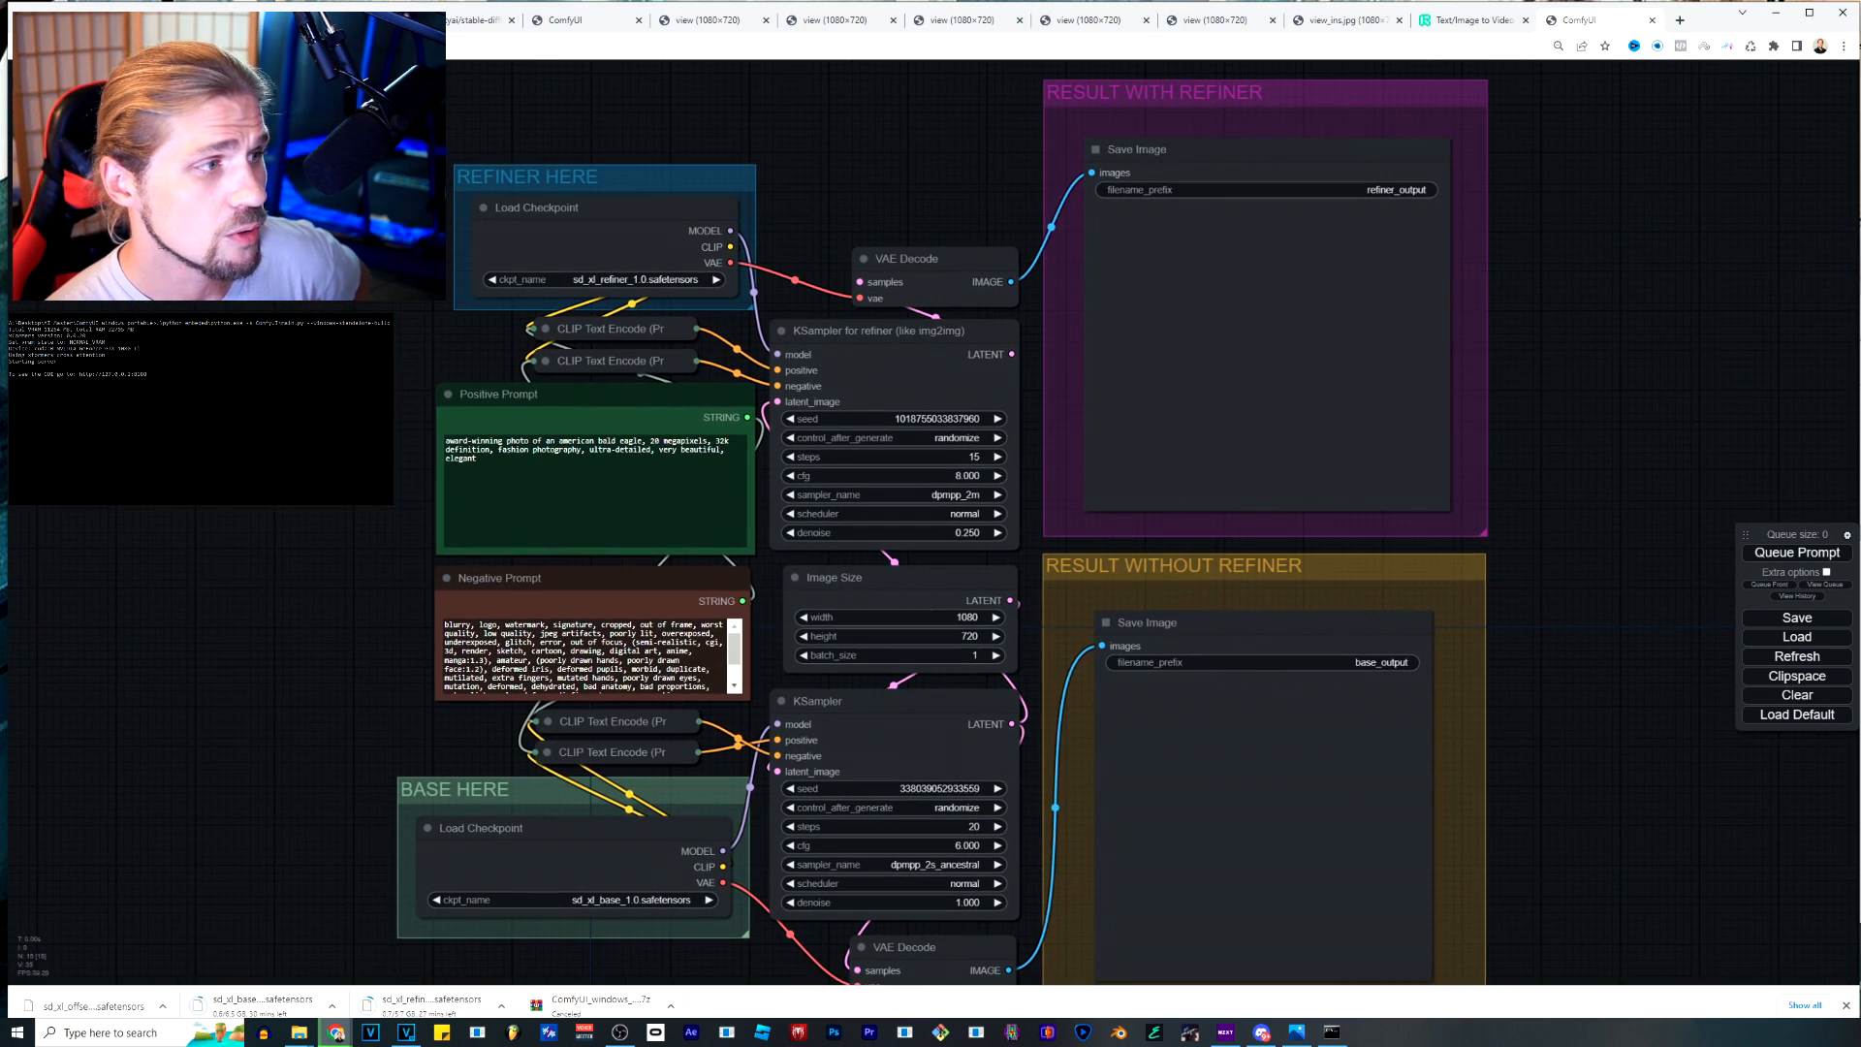
scroll(736, 167, "down", 1)
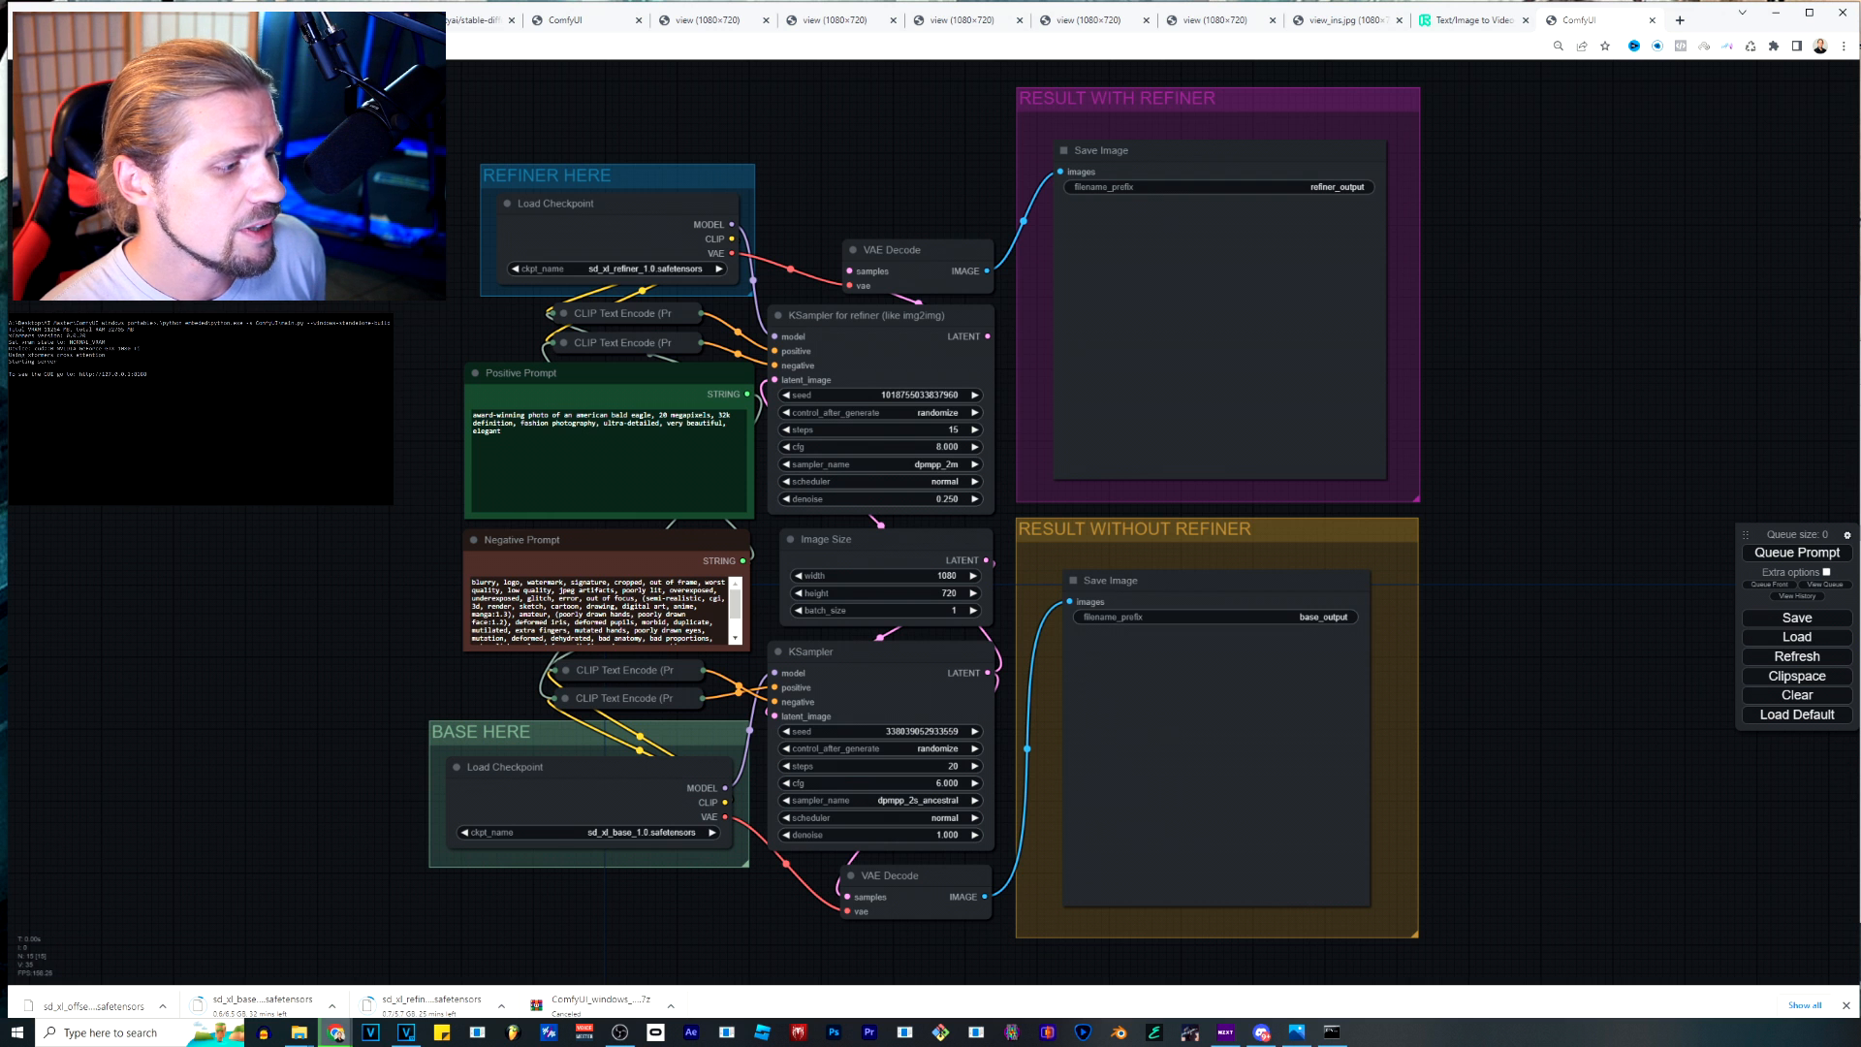
Choose sd_xl_refiner_1.0.safetensors as the checkpoint in the REFINER HERE group and sd_xl_base_1.0.safetensors in the BASE HERE group.
left_click(694, 268)
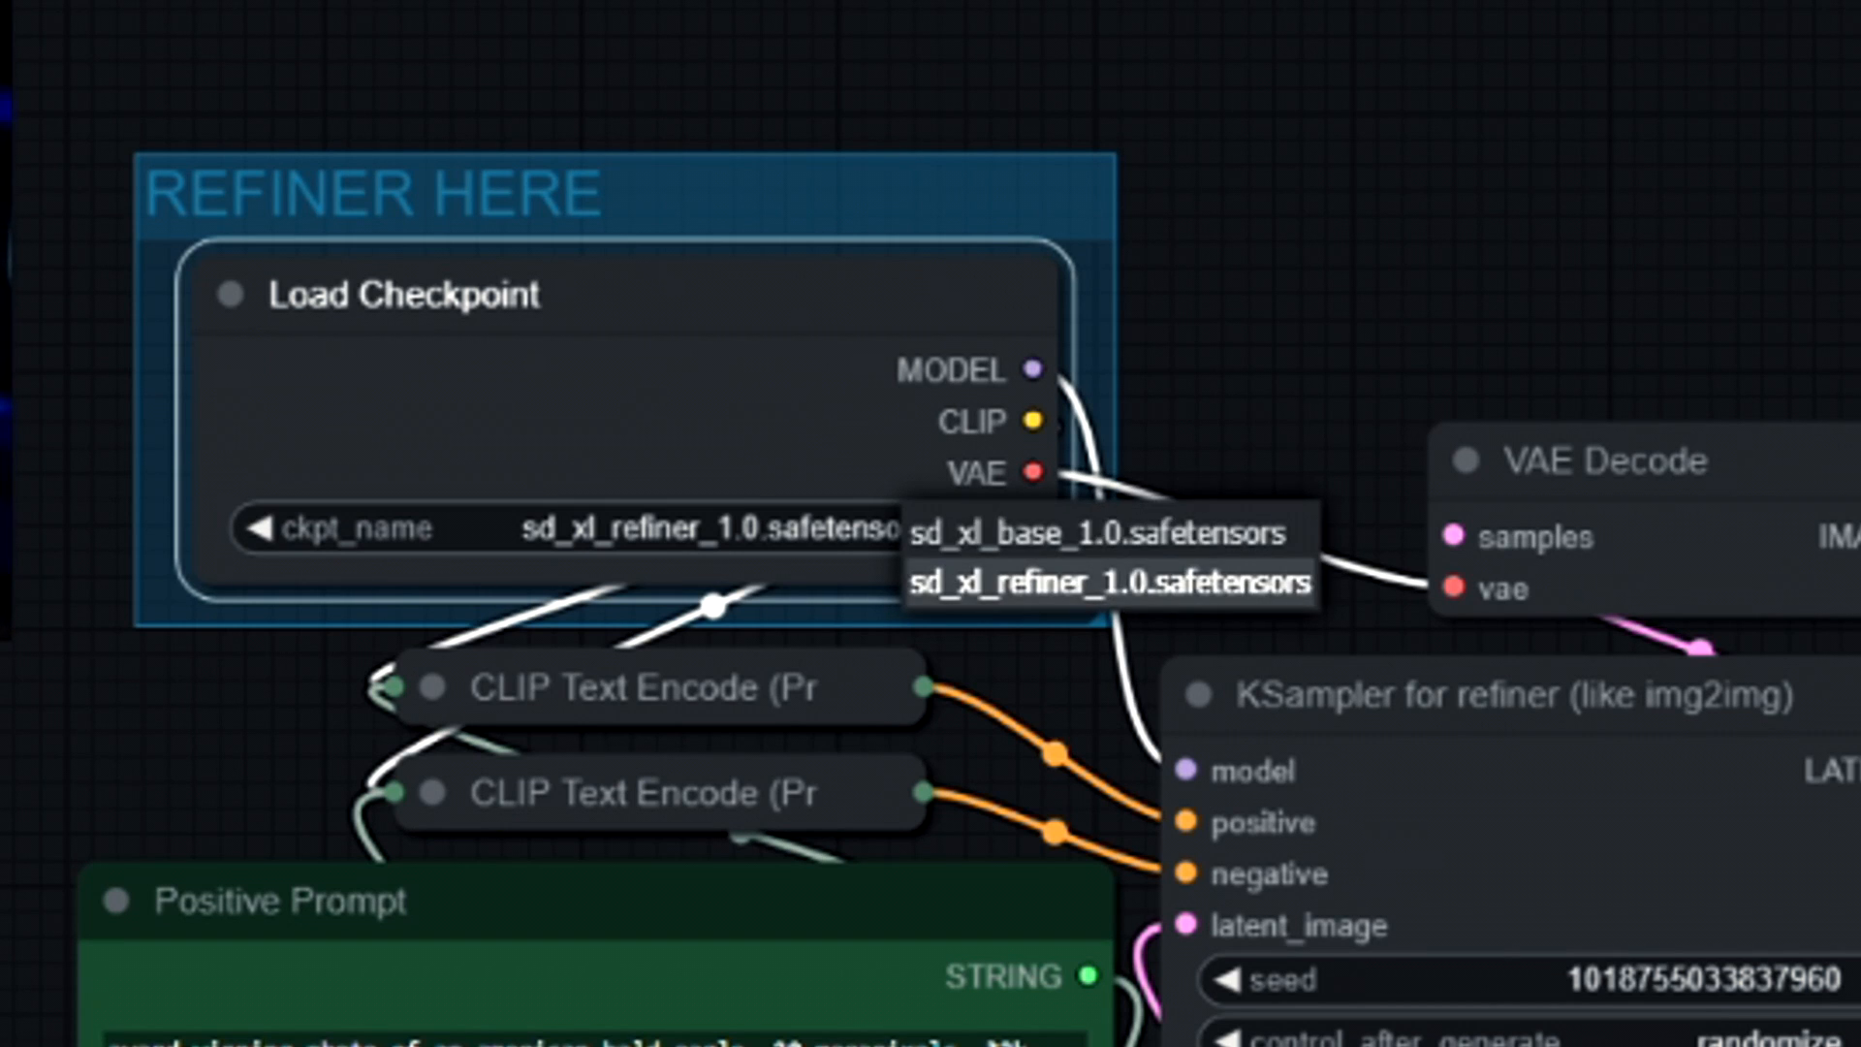
left_click(1110, 582)
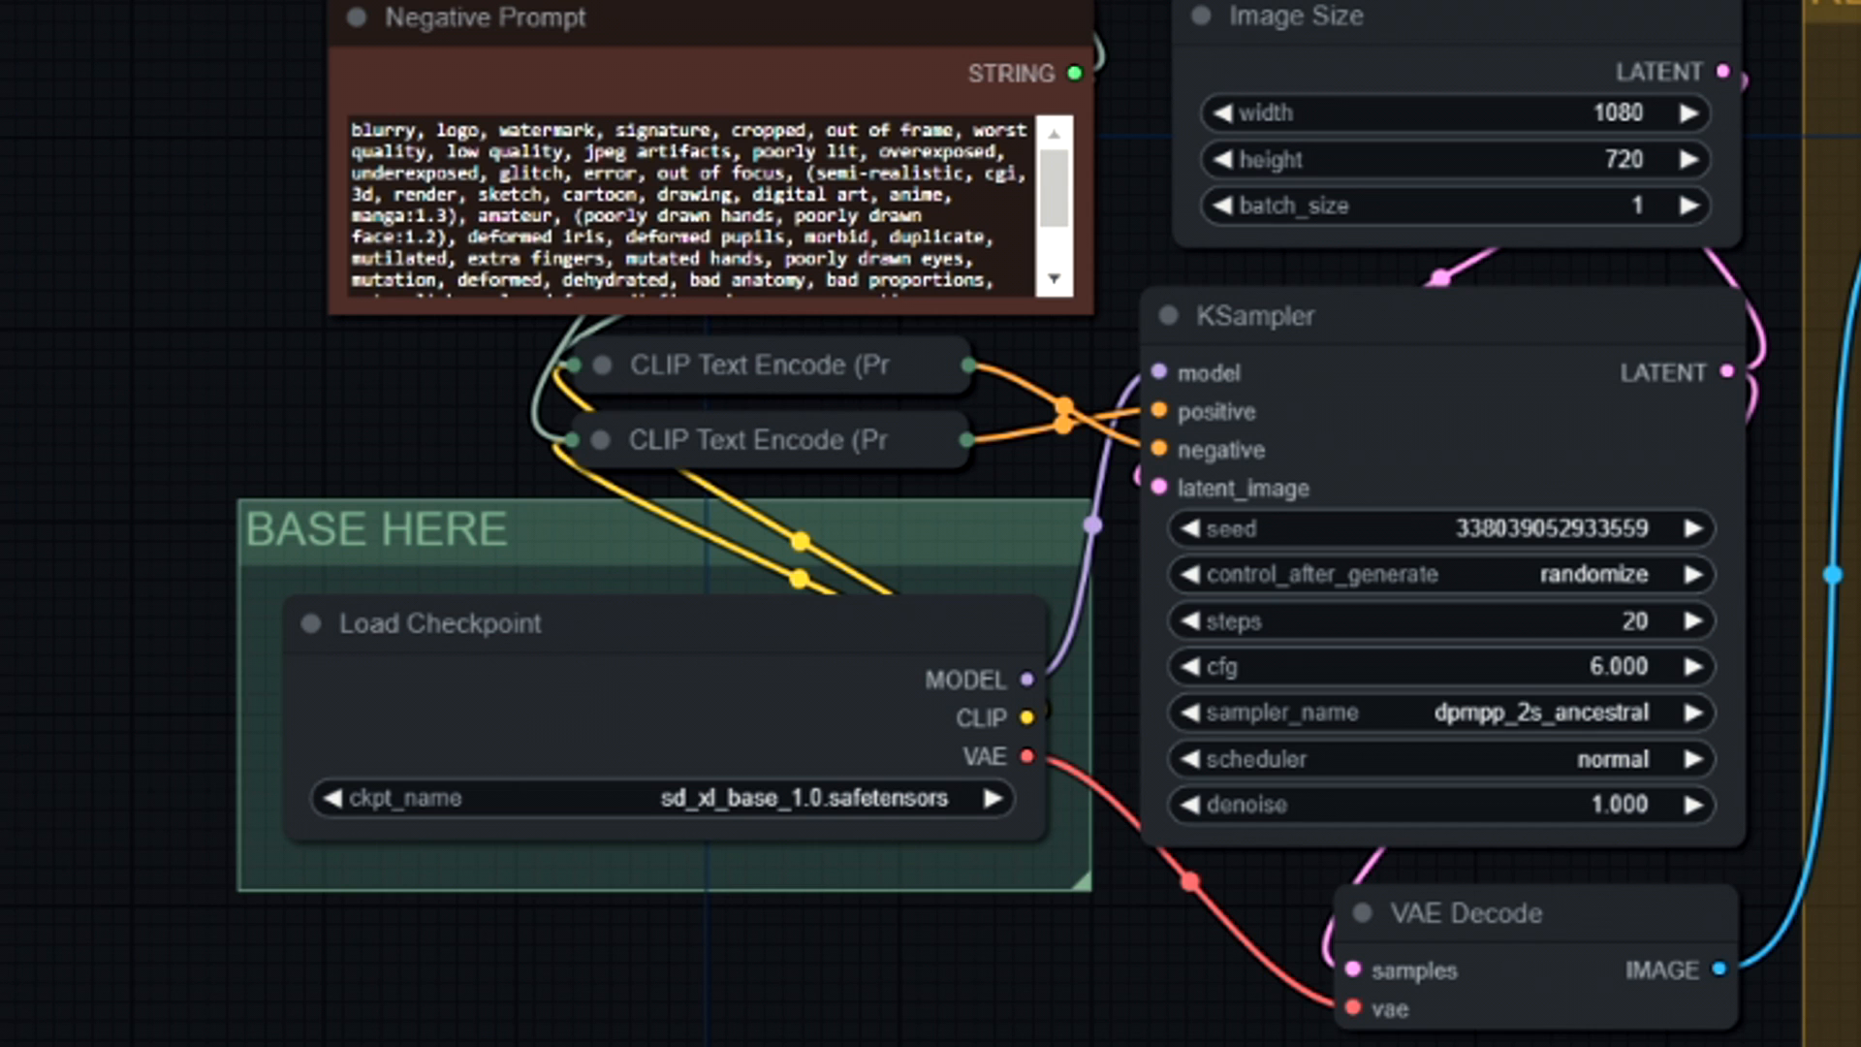
left_click(872, 798)
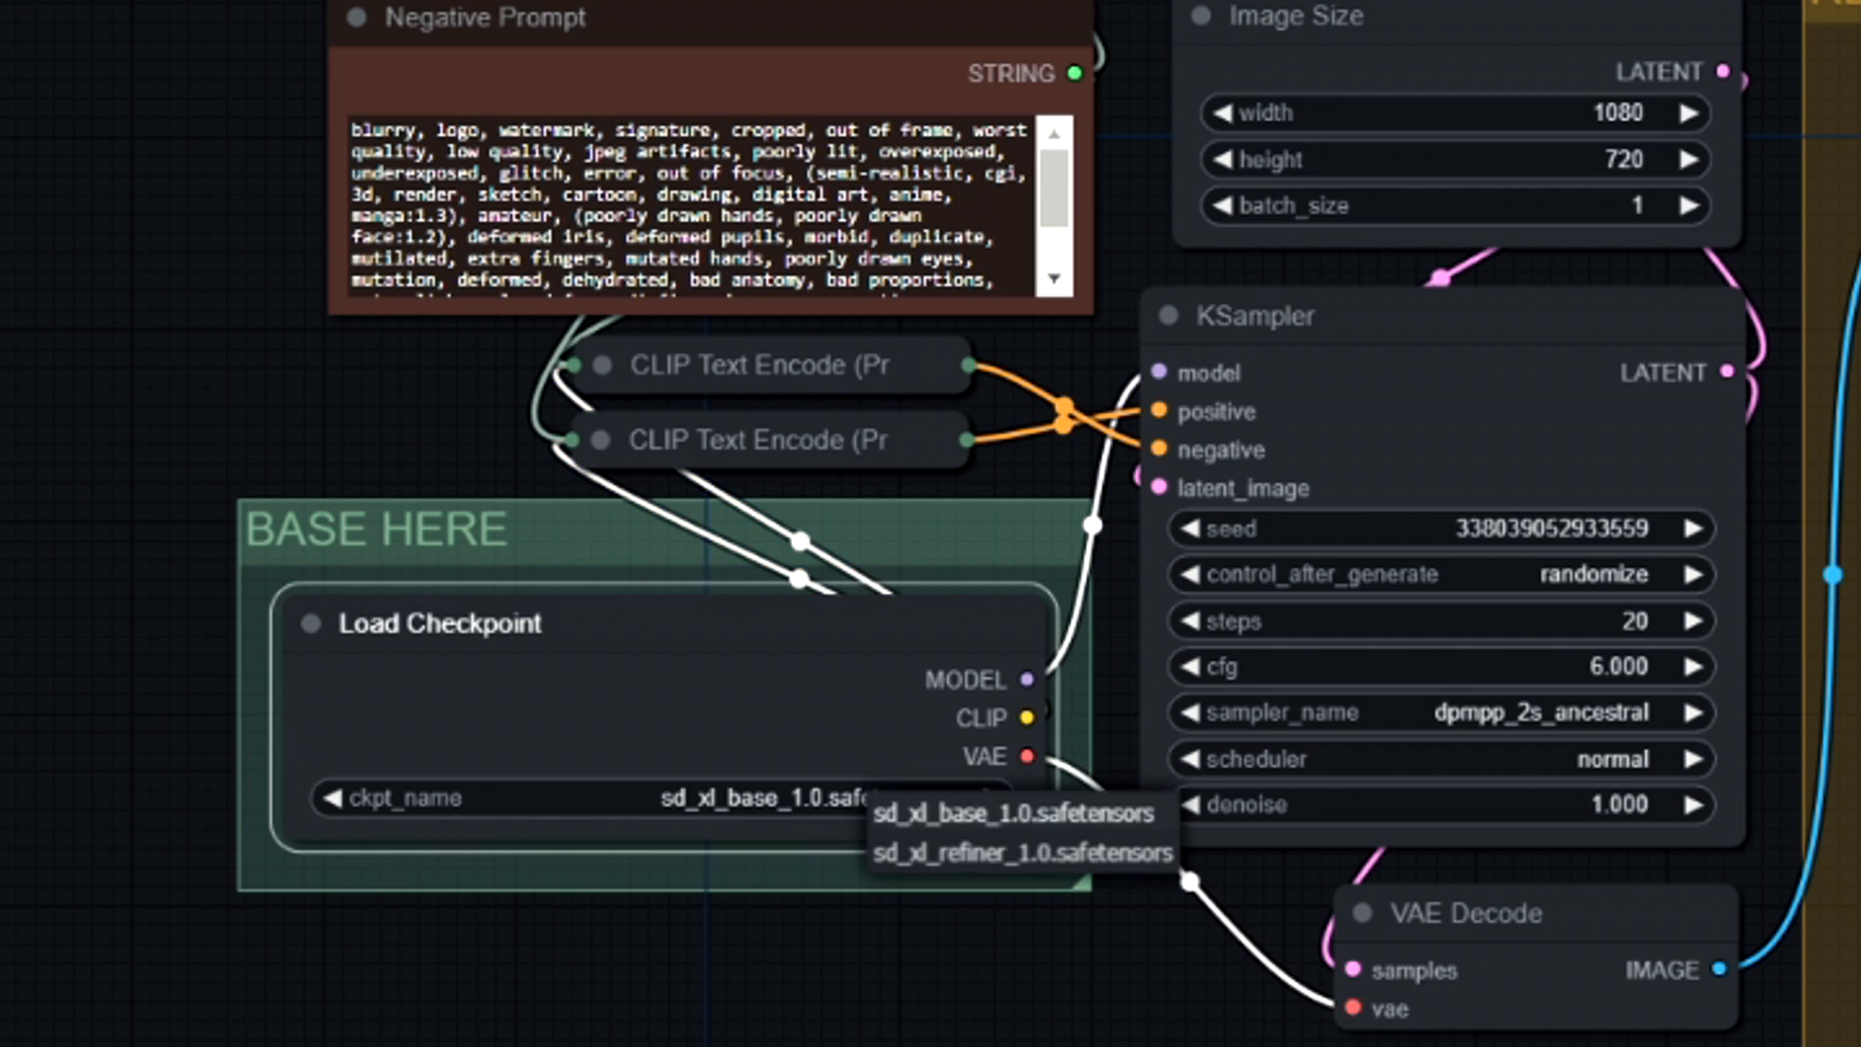
left_click(955, 816)
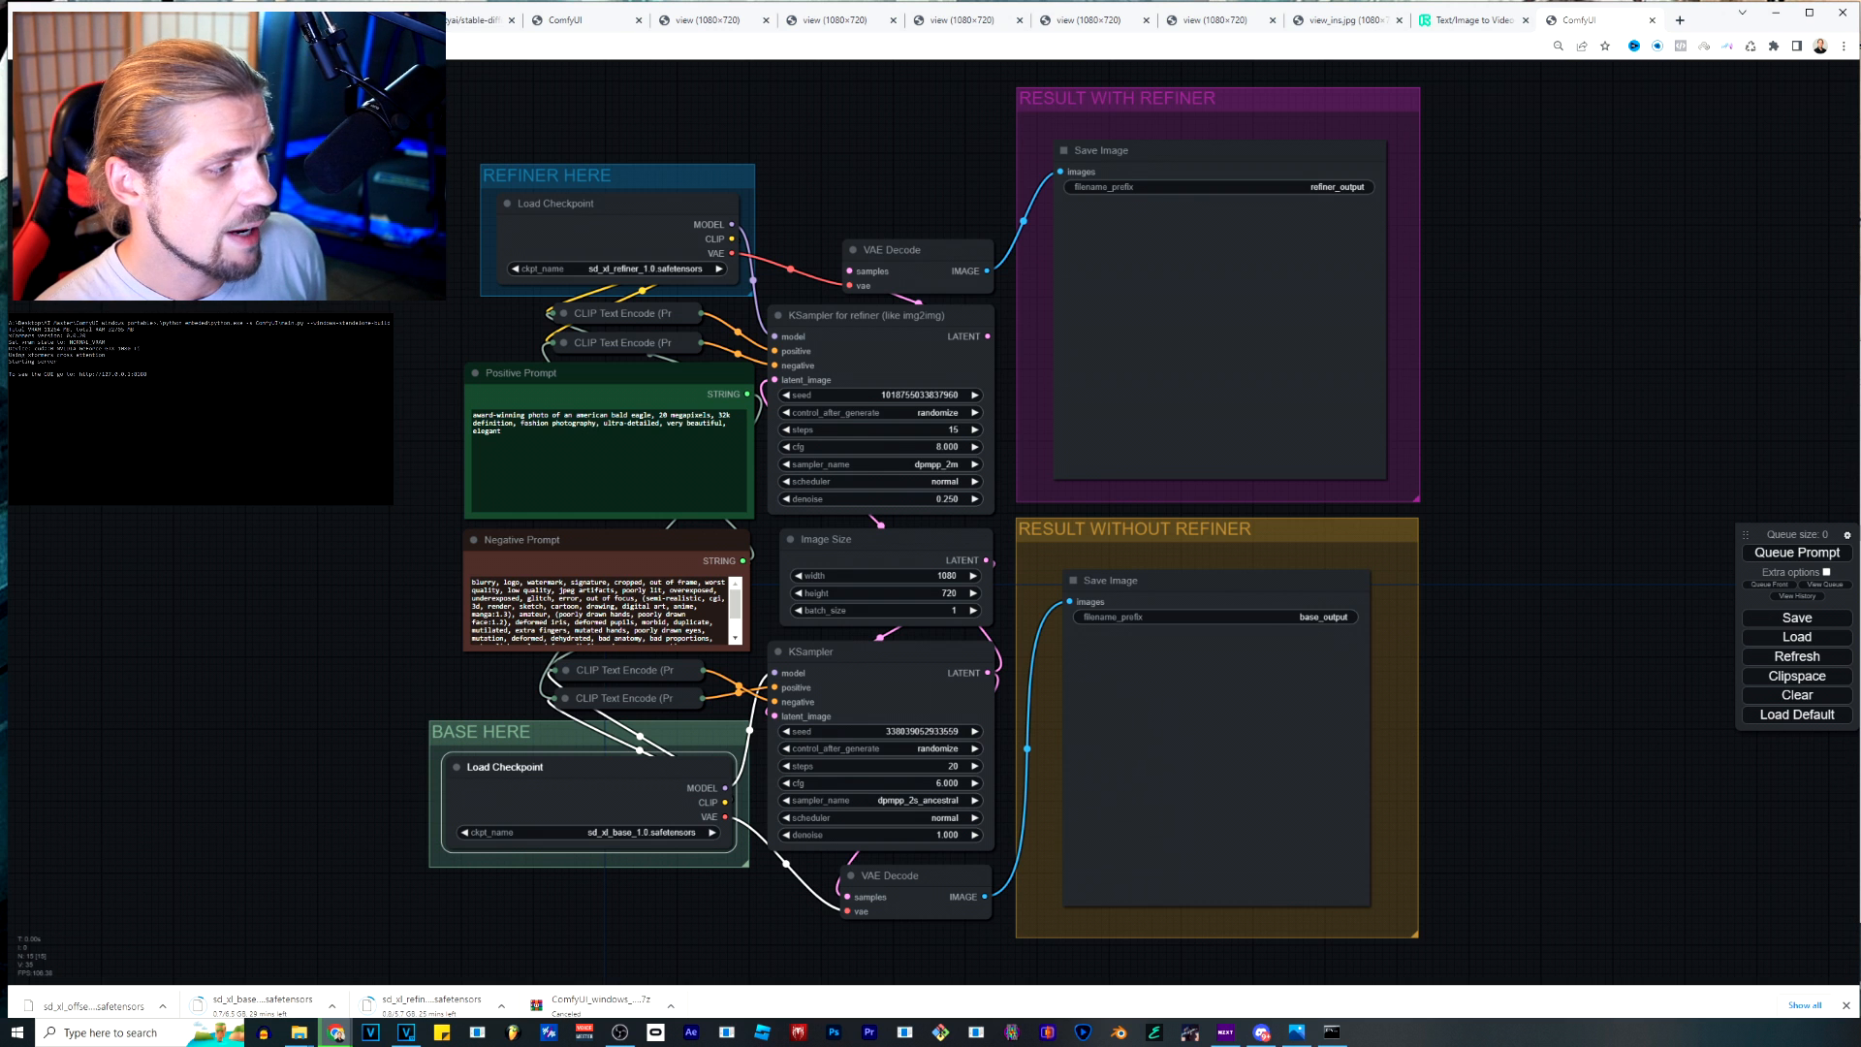
Replace "american bald eagle" with "elvis" in the positive prompt.
double_click(638, 607)
key("ctrl+a")
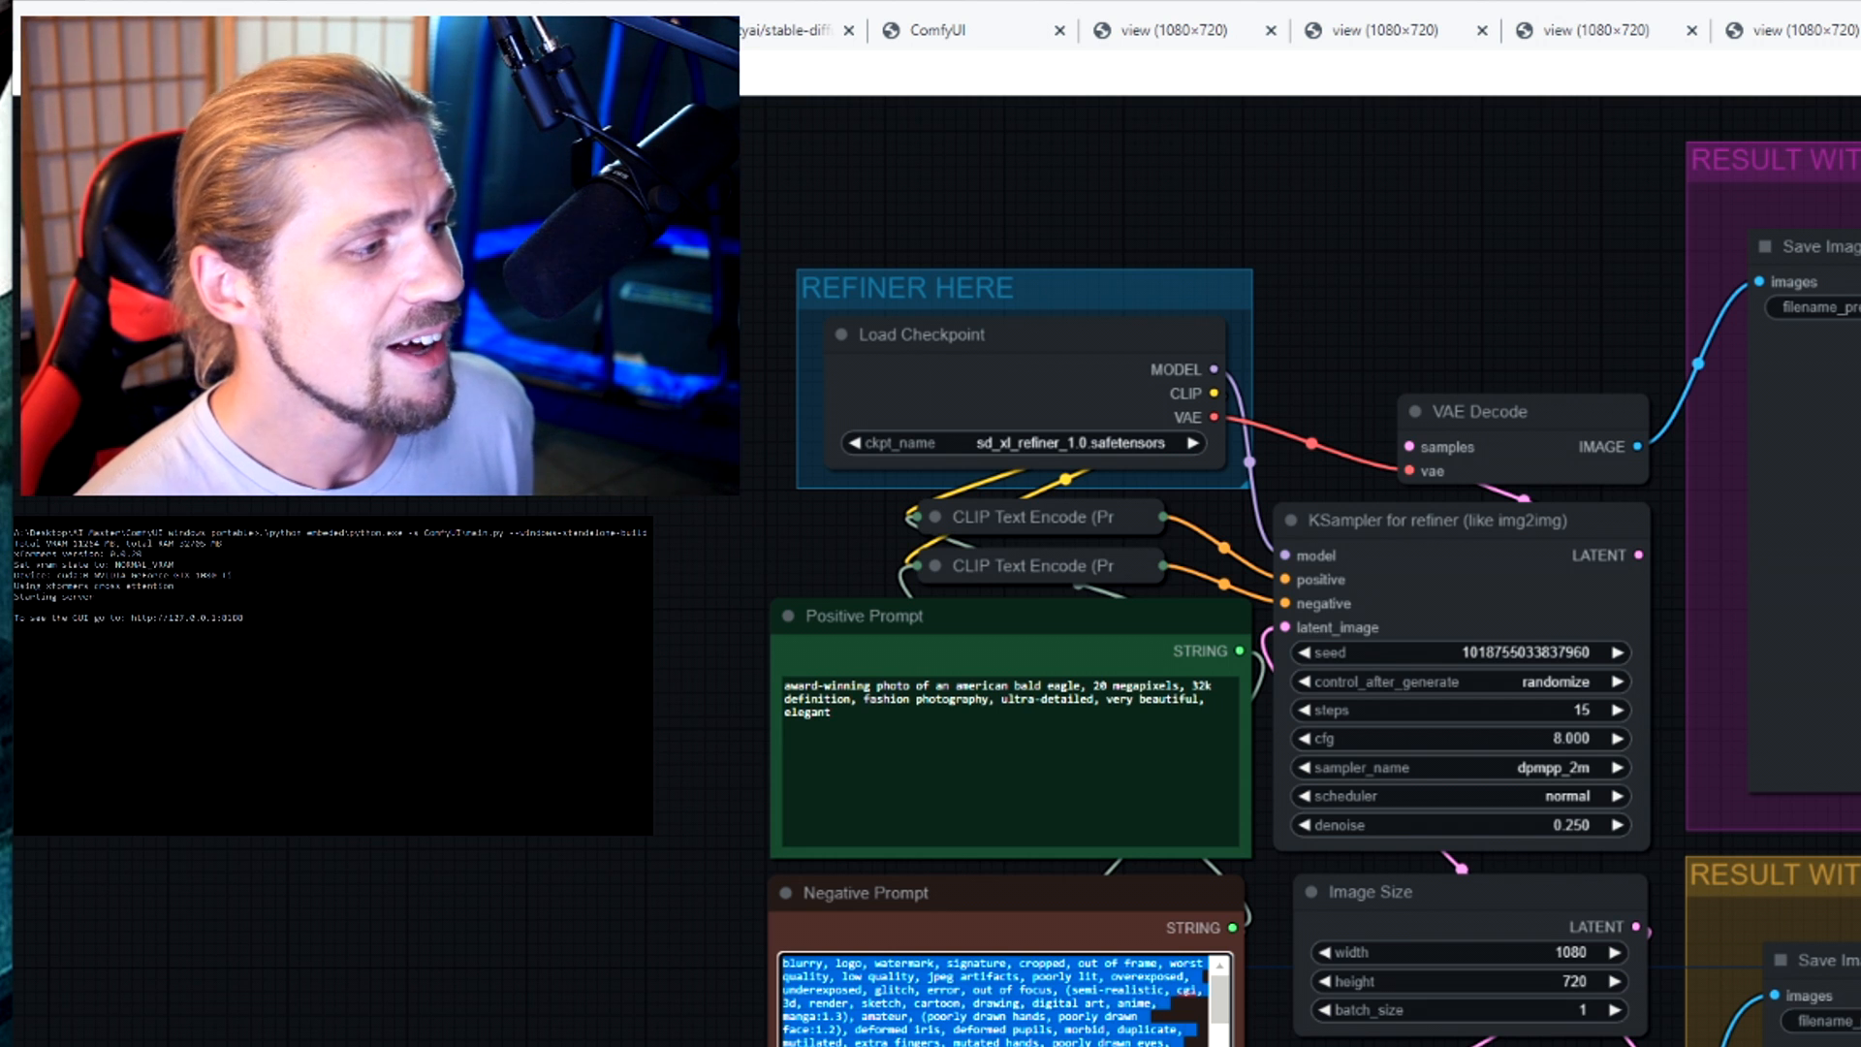
left_click(833, 714)
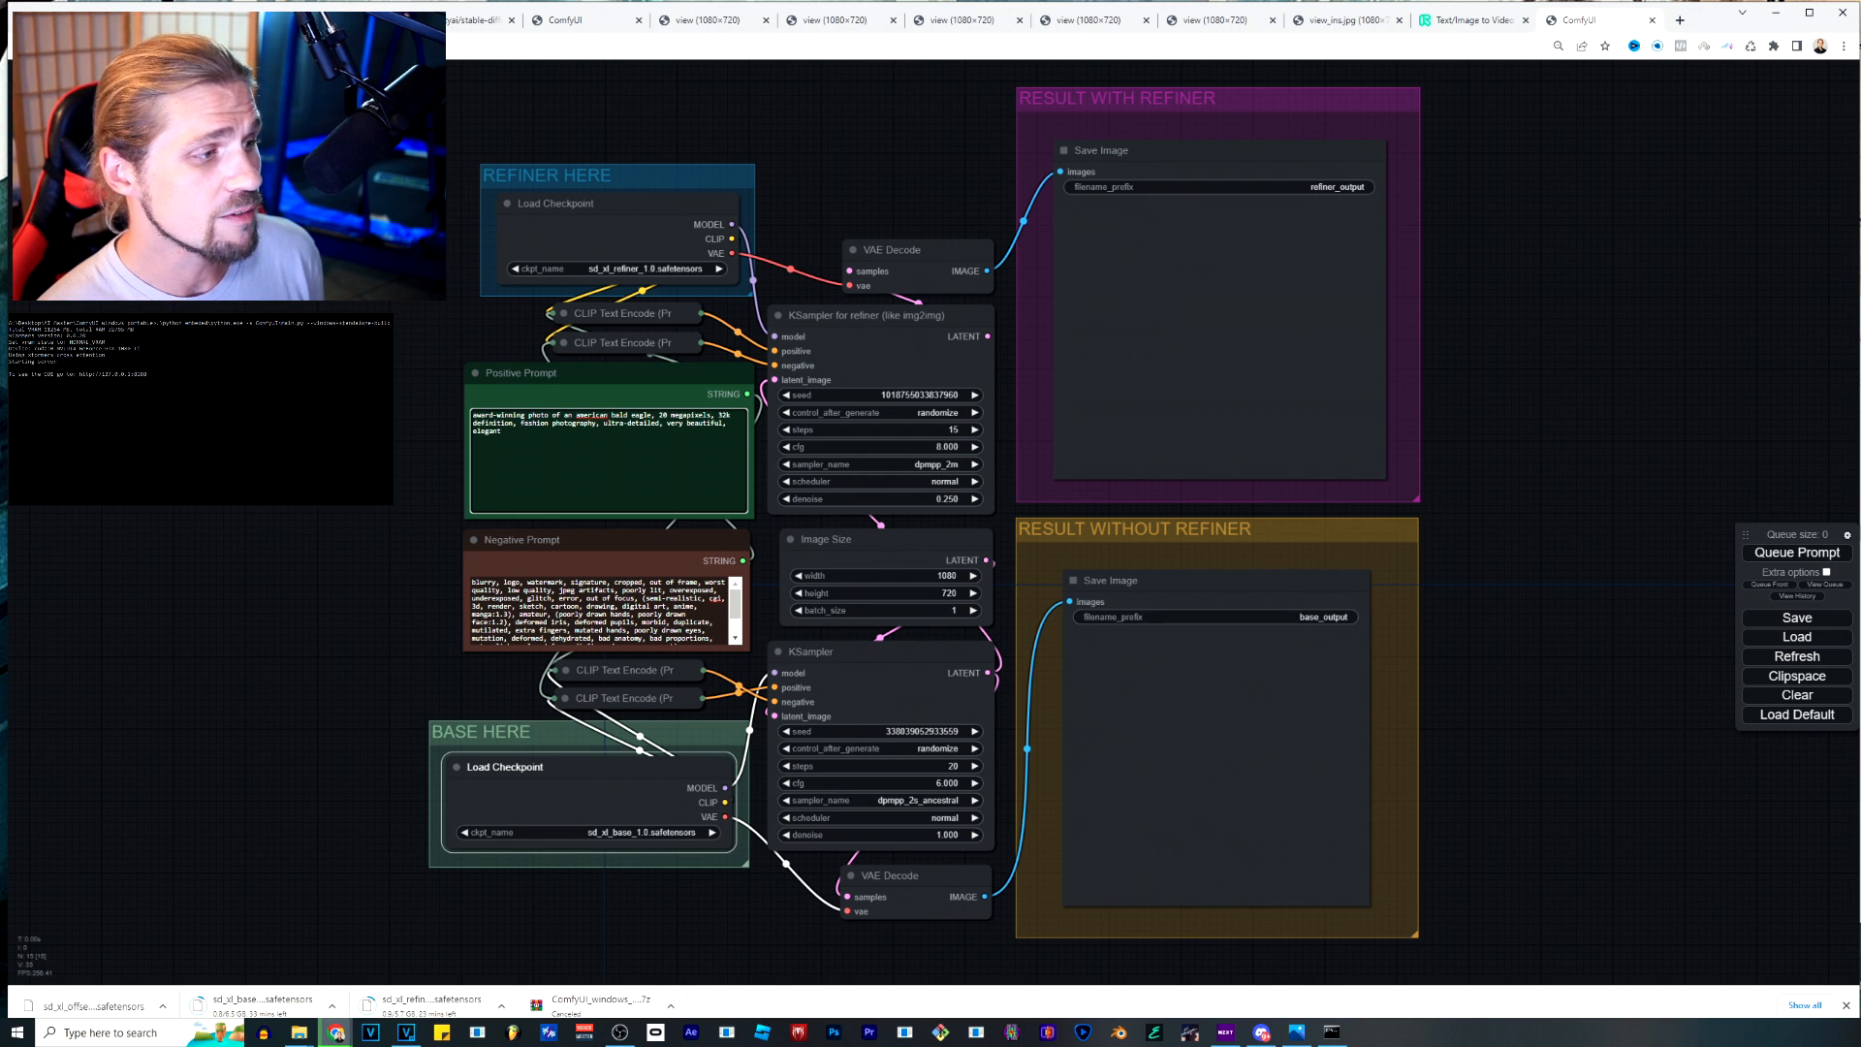
scroll(399, 455, "up", 9)
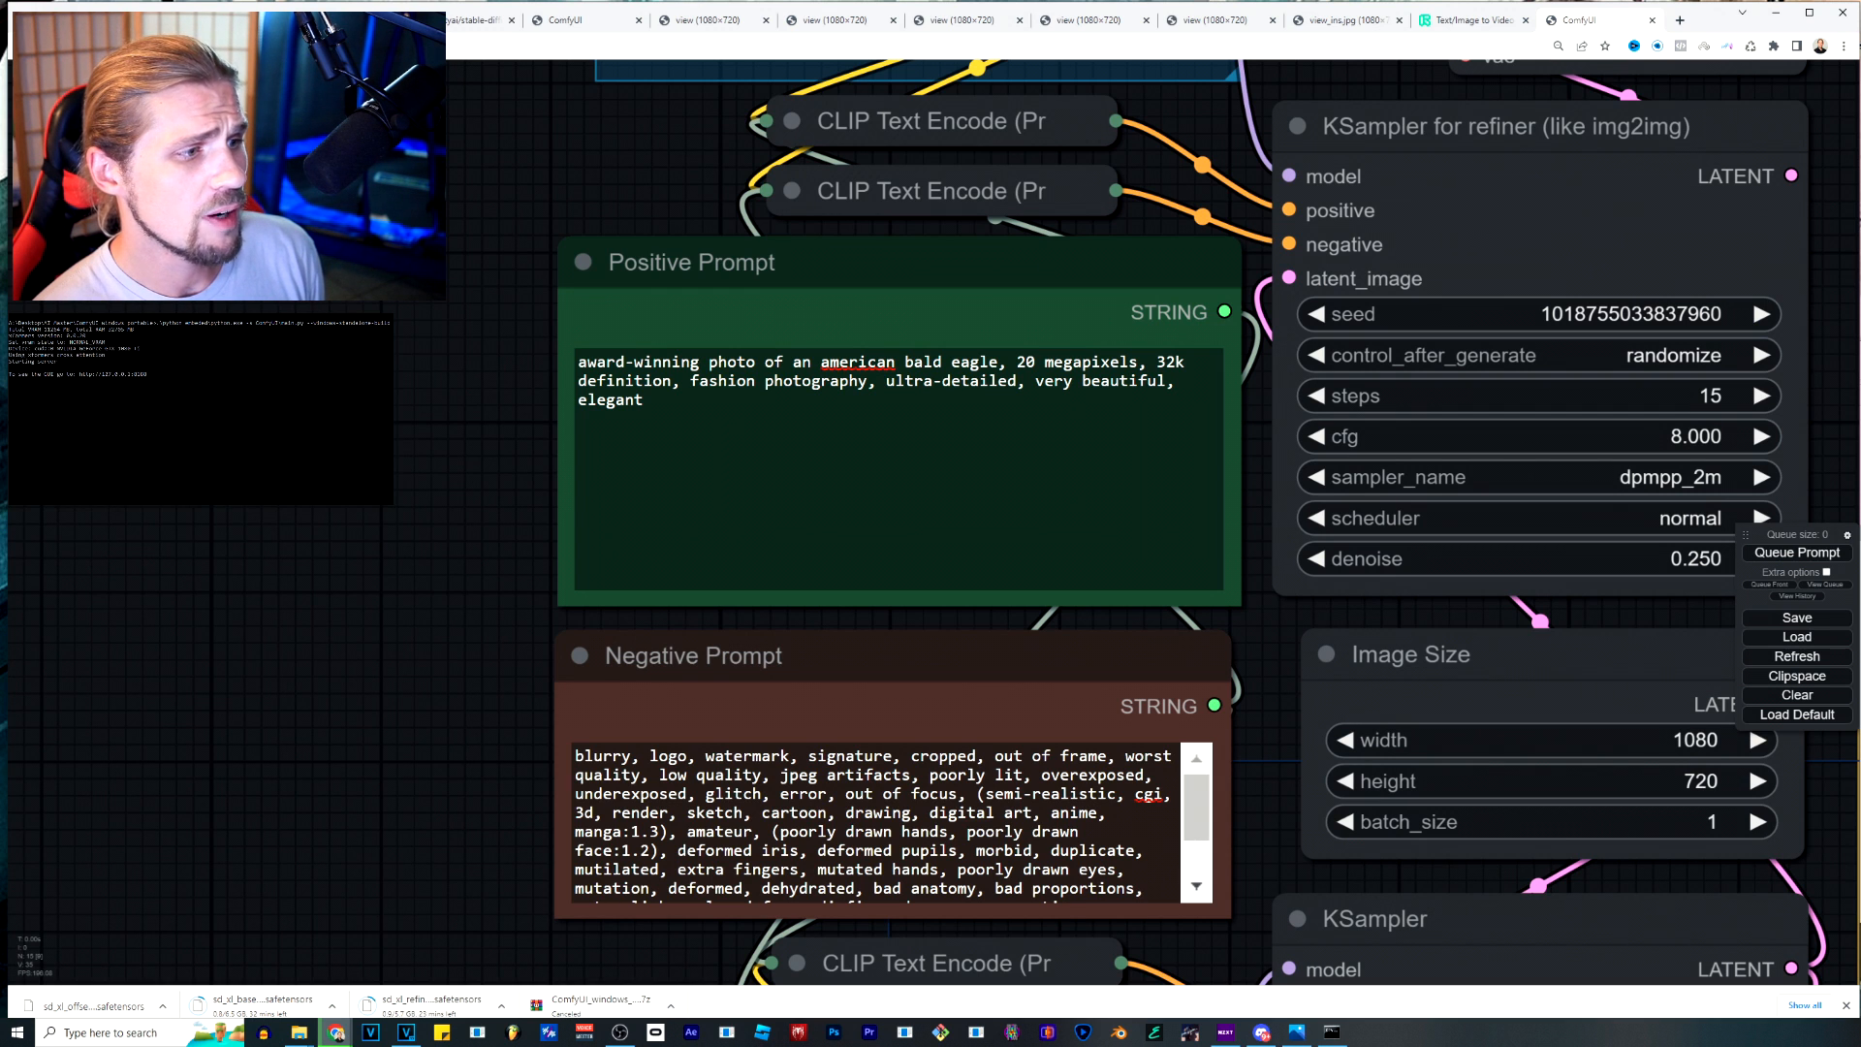
left_click_drag(821, 362, 997, 361)
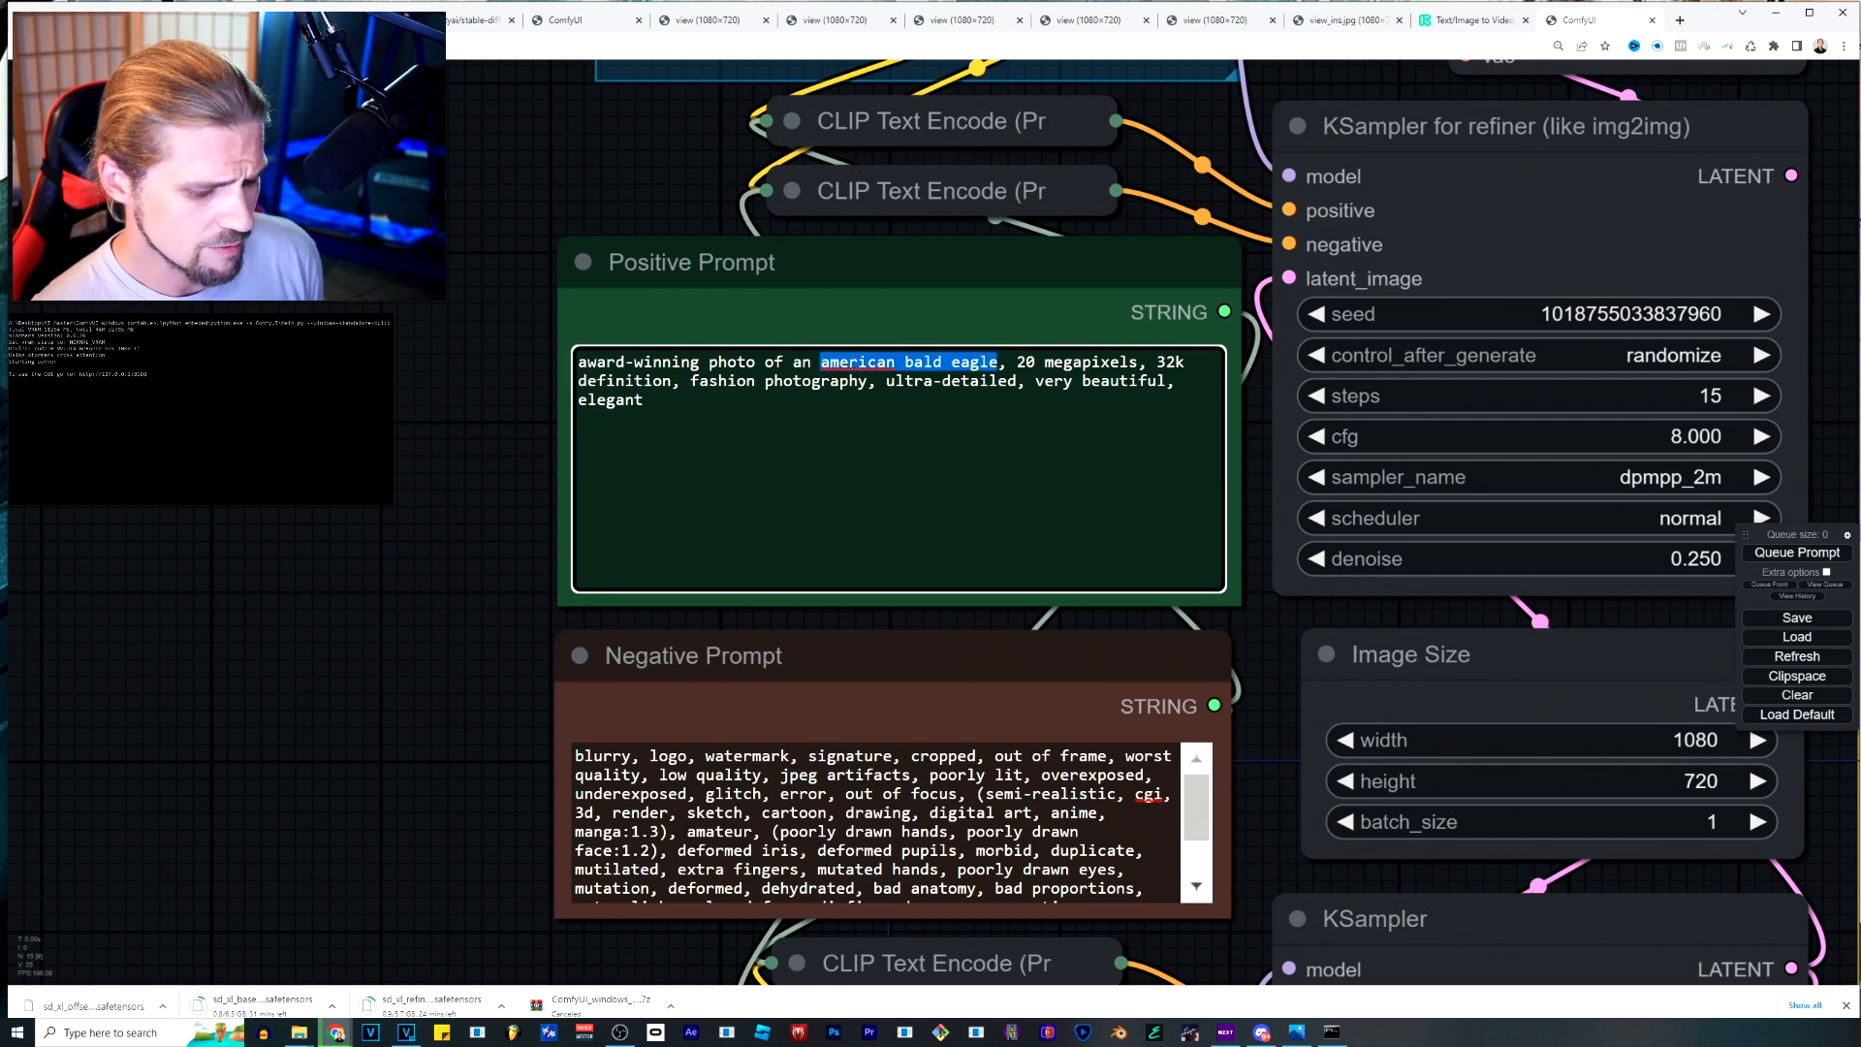
type("elvis")
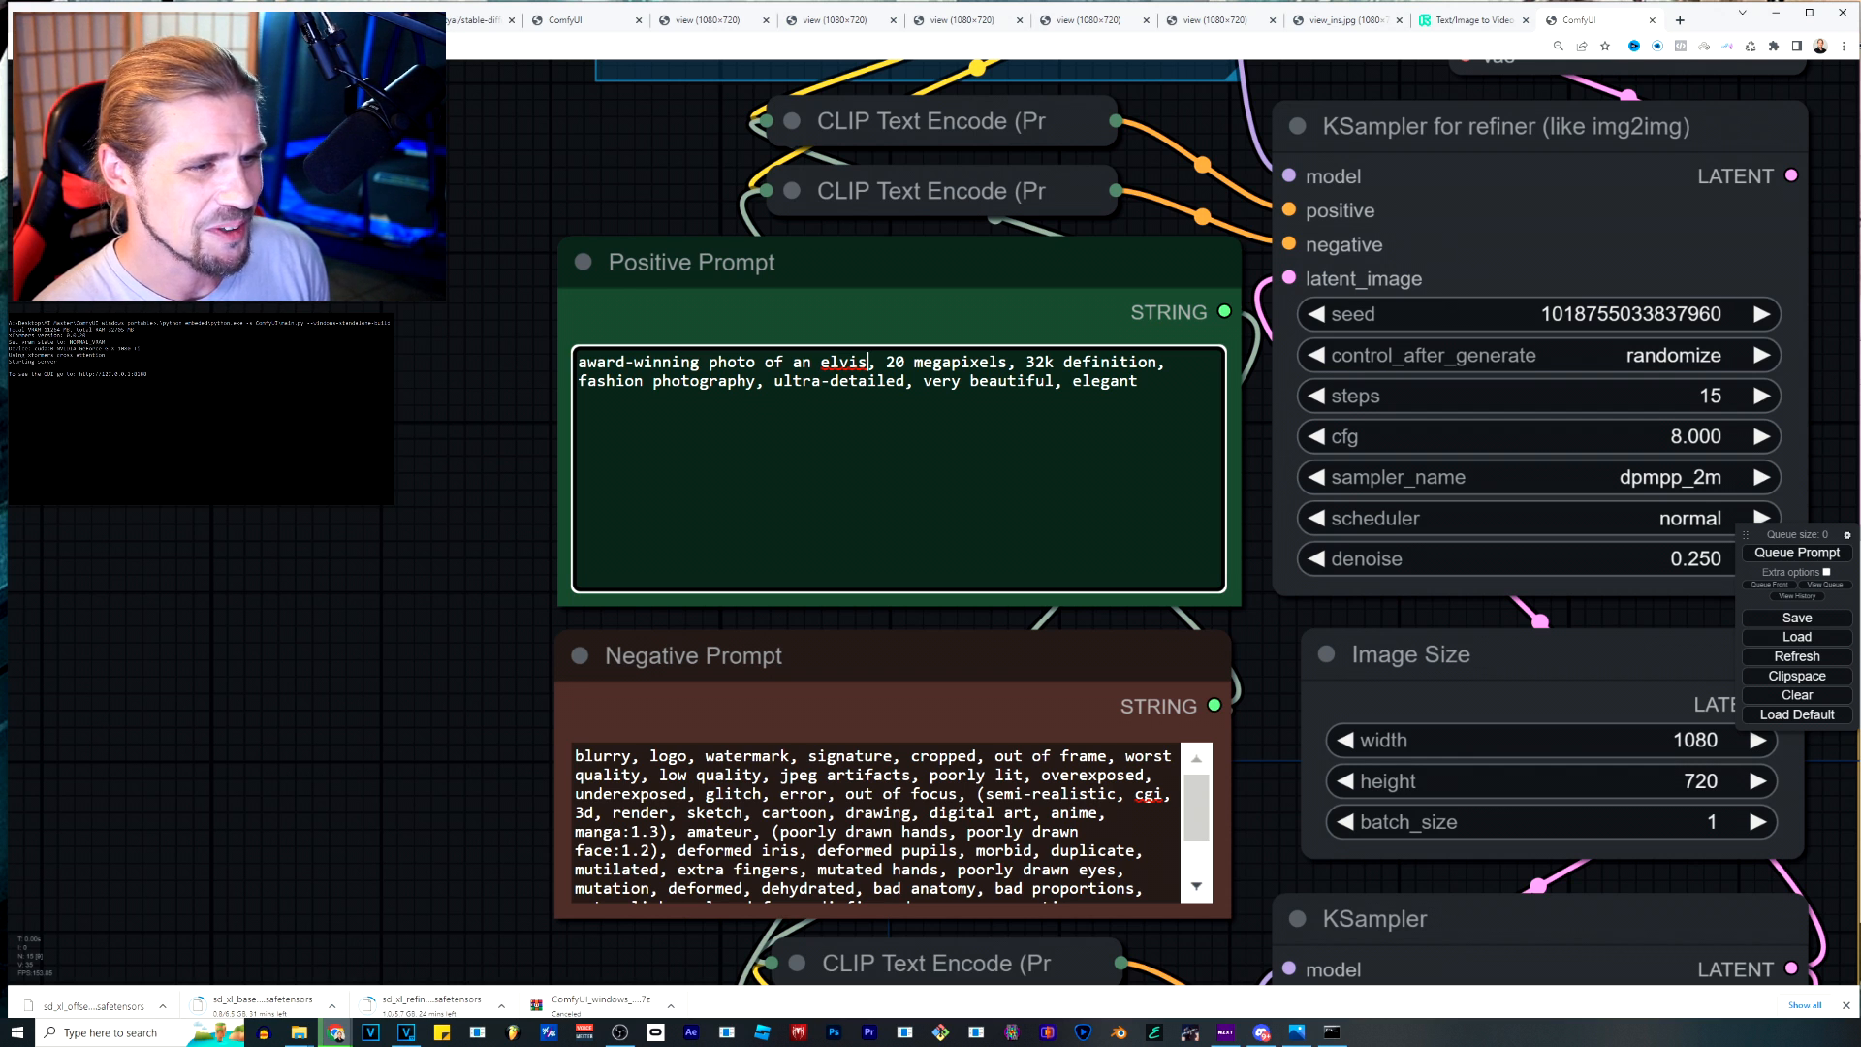
Examine the full negative prompt text, the Image Size dimensions and the settings of both KSampler nodes.
mouse_move(1197, 806)
left_mouse_down()
mouse_move(1197, 840)
mouse_move(1197, 806)
left_mouse_up()
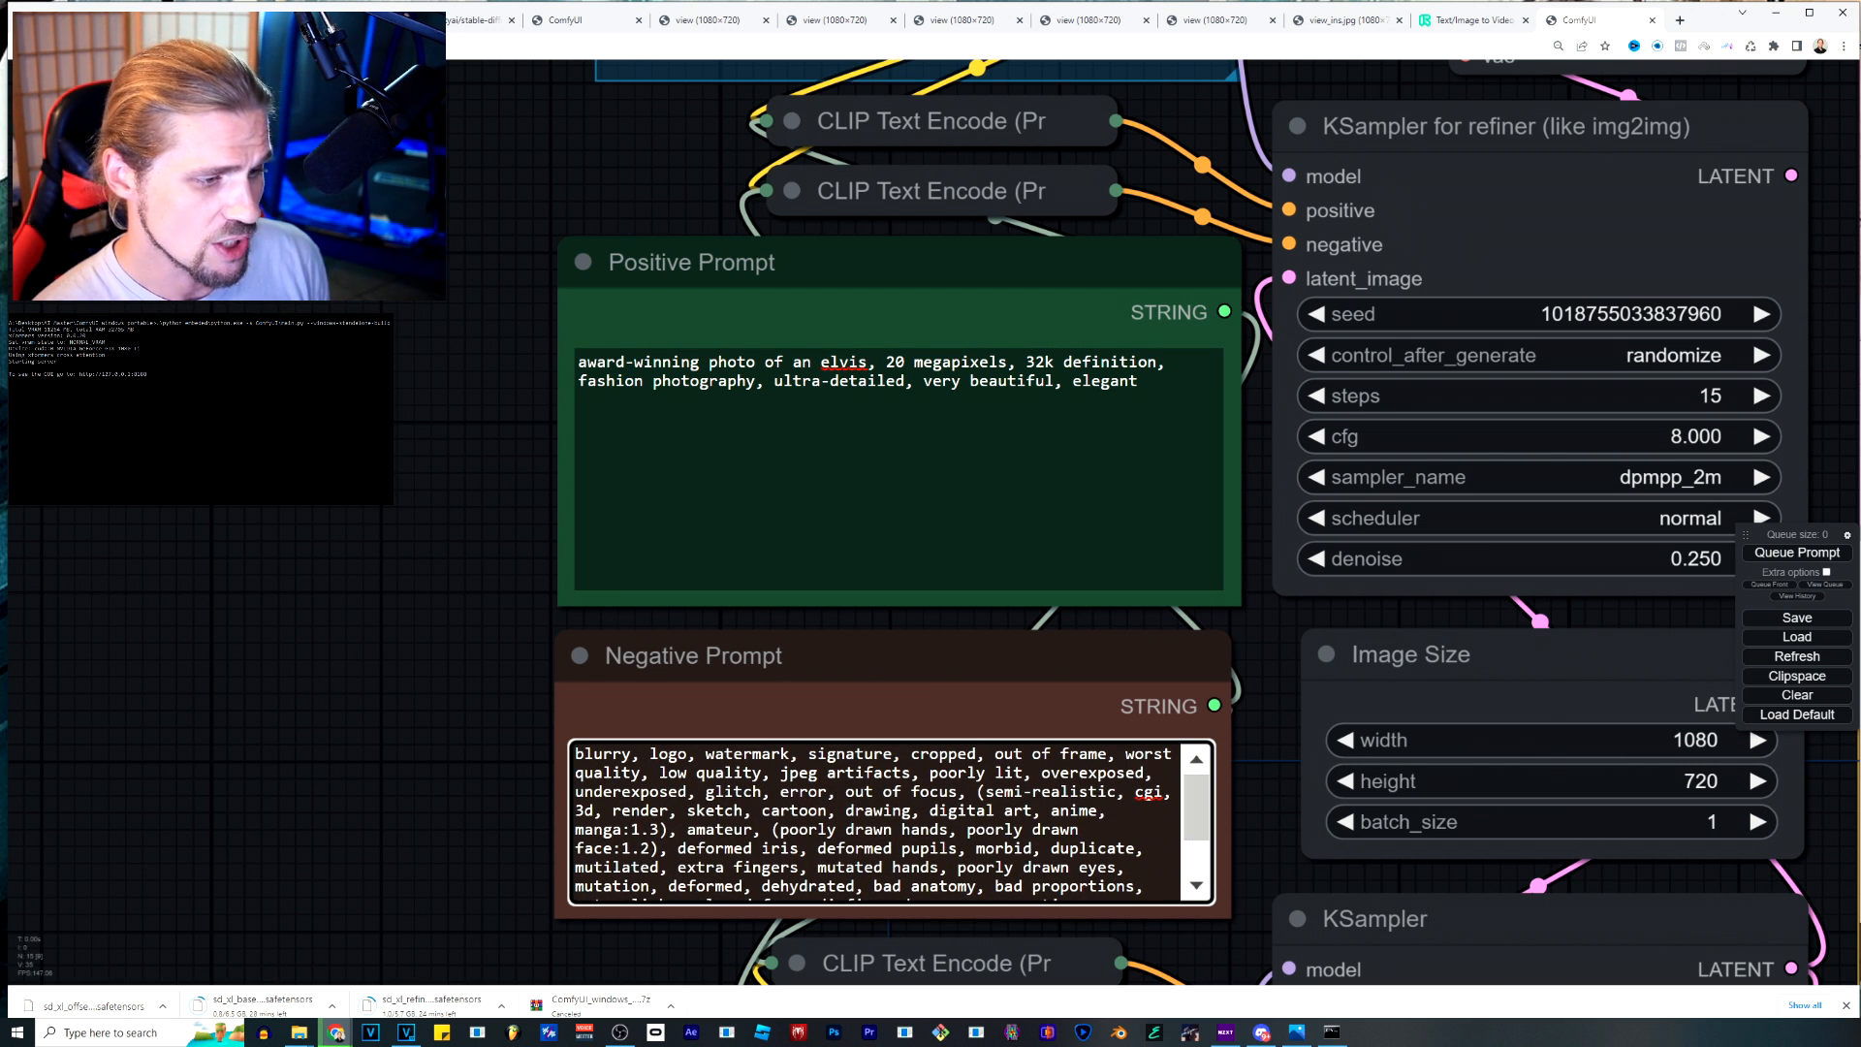
left_click_drag(1197, 807, 1197, 836)
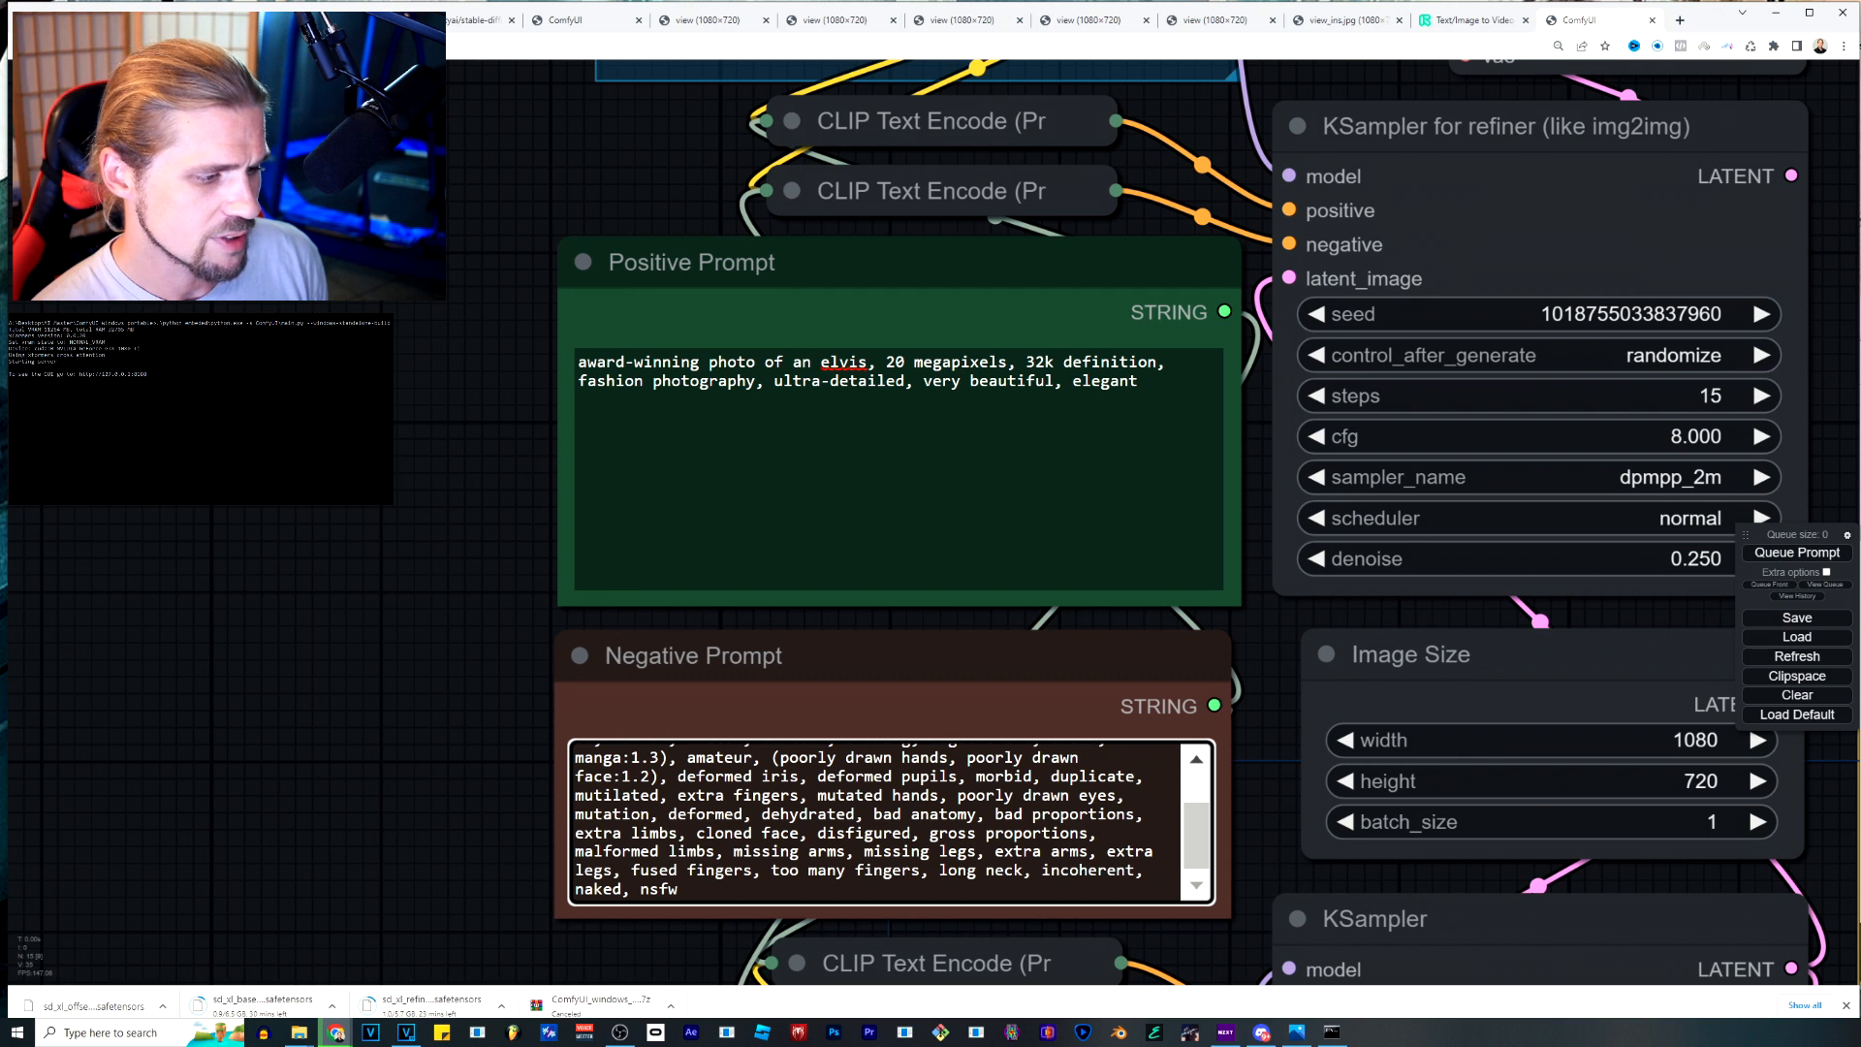
left_click_drag(1197, 835, 1197, 806)
scroll(1263, 762, "down", 6)
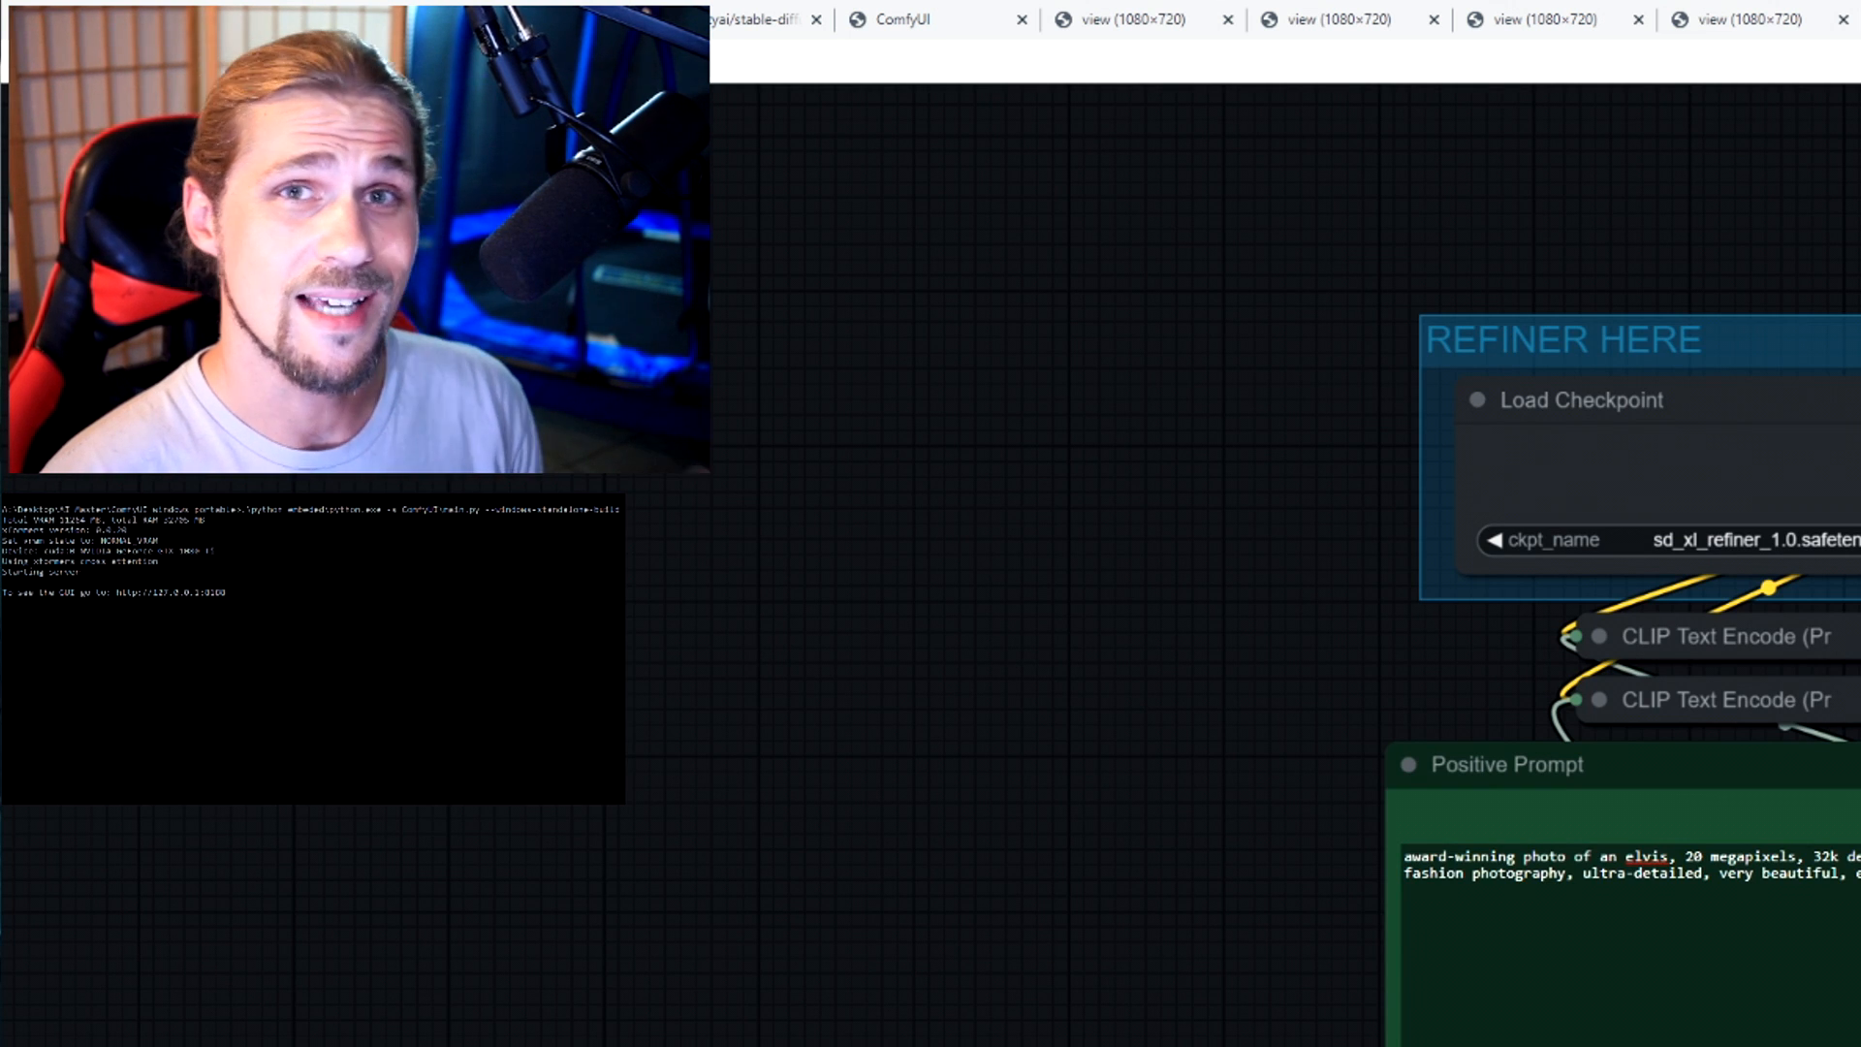
left_click_drag(1478, 1046, 713, 820)
scroll(713, 821, "down", 1)
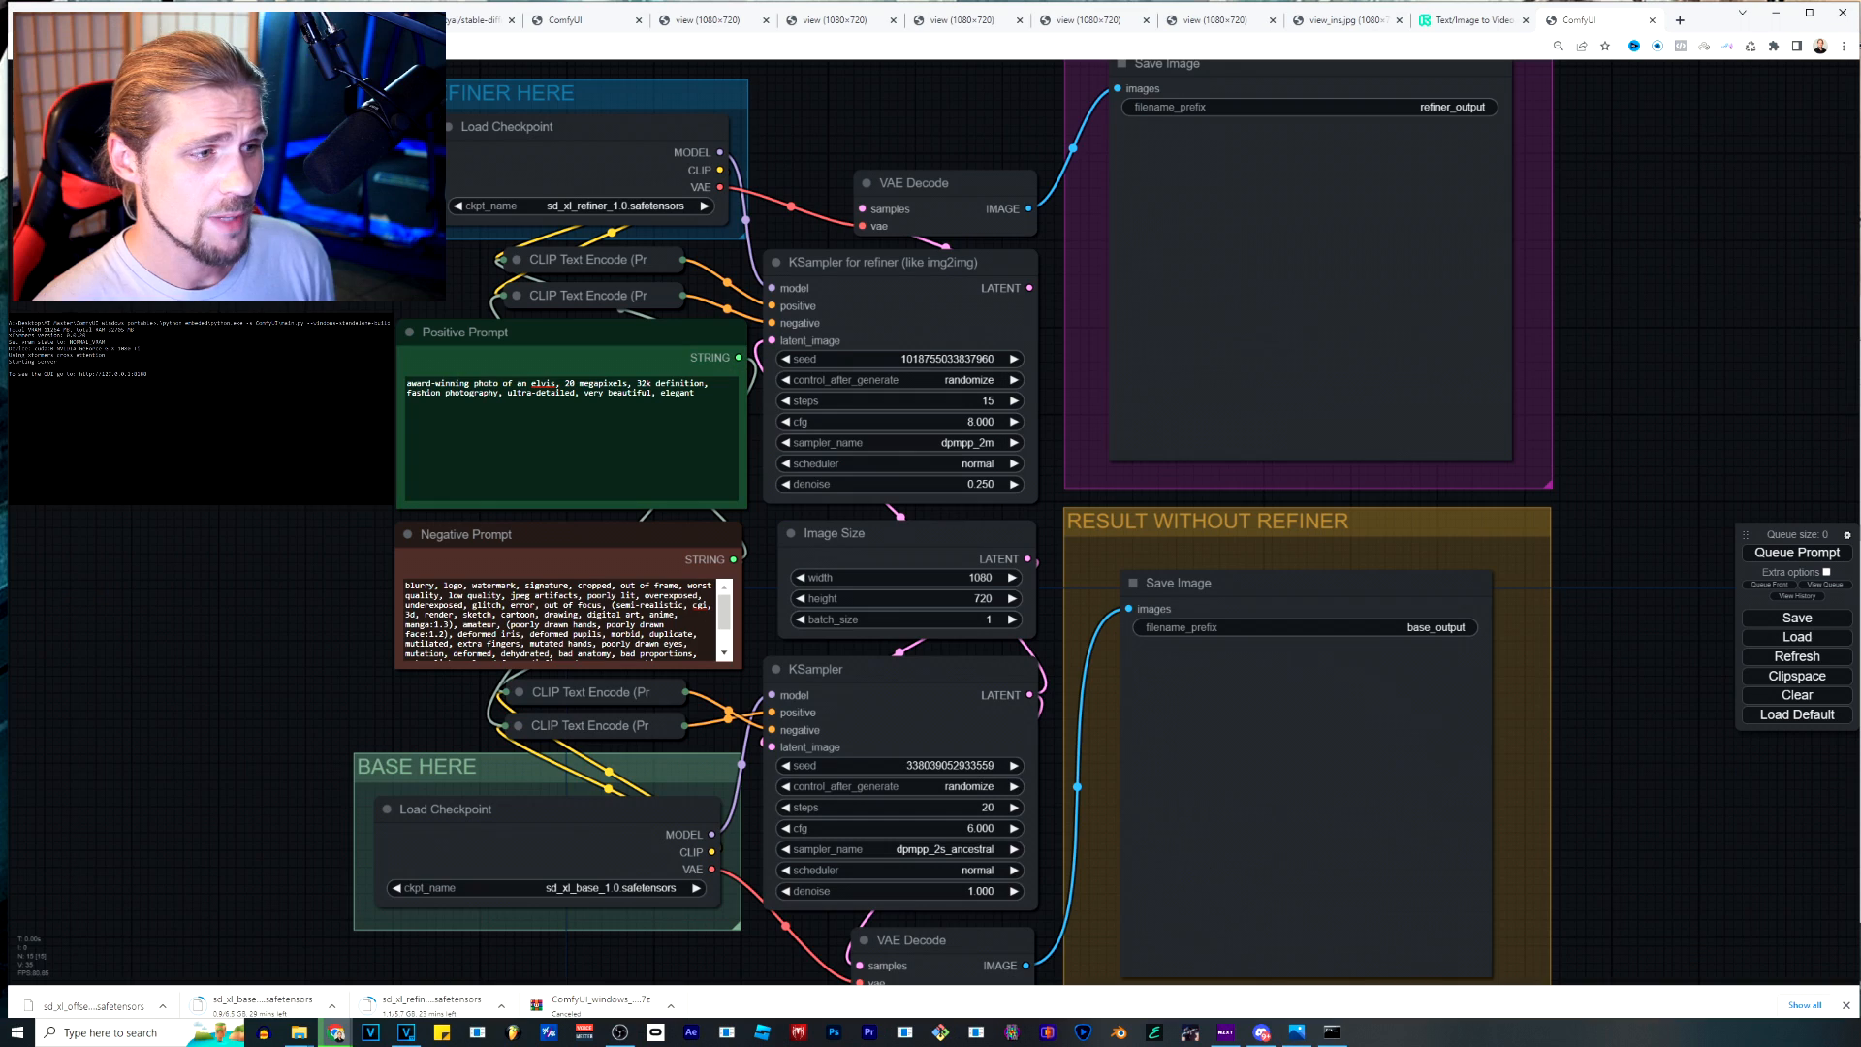
scroll(863, 403, "up", 3)
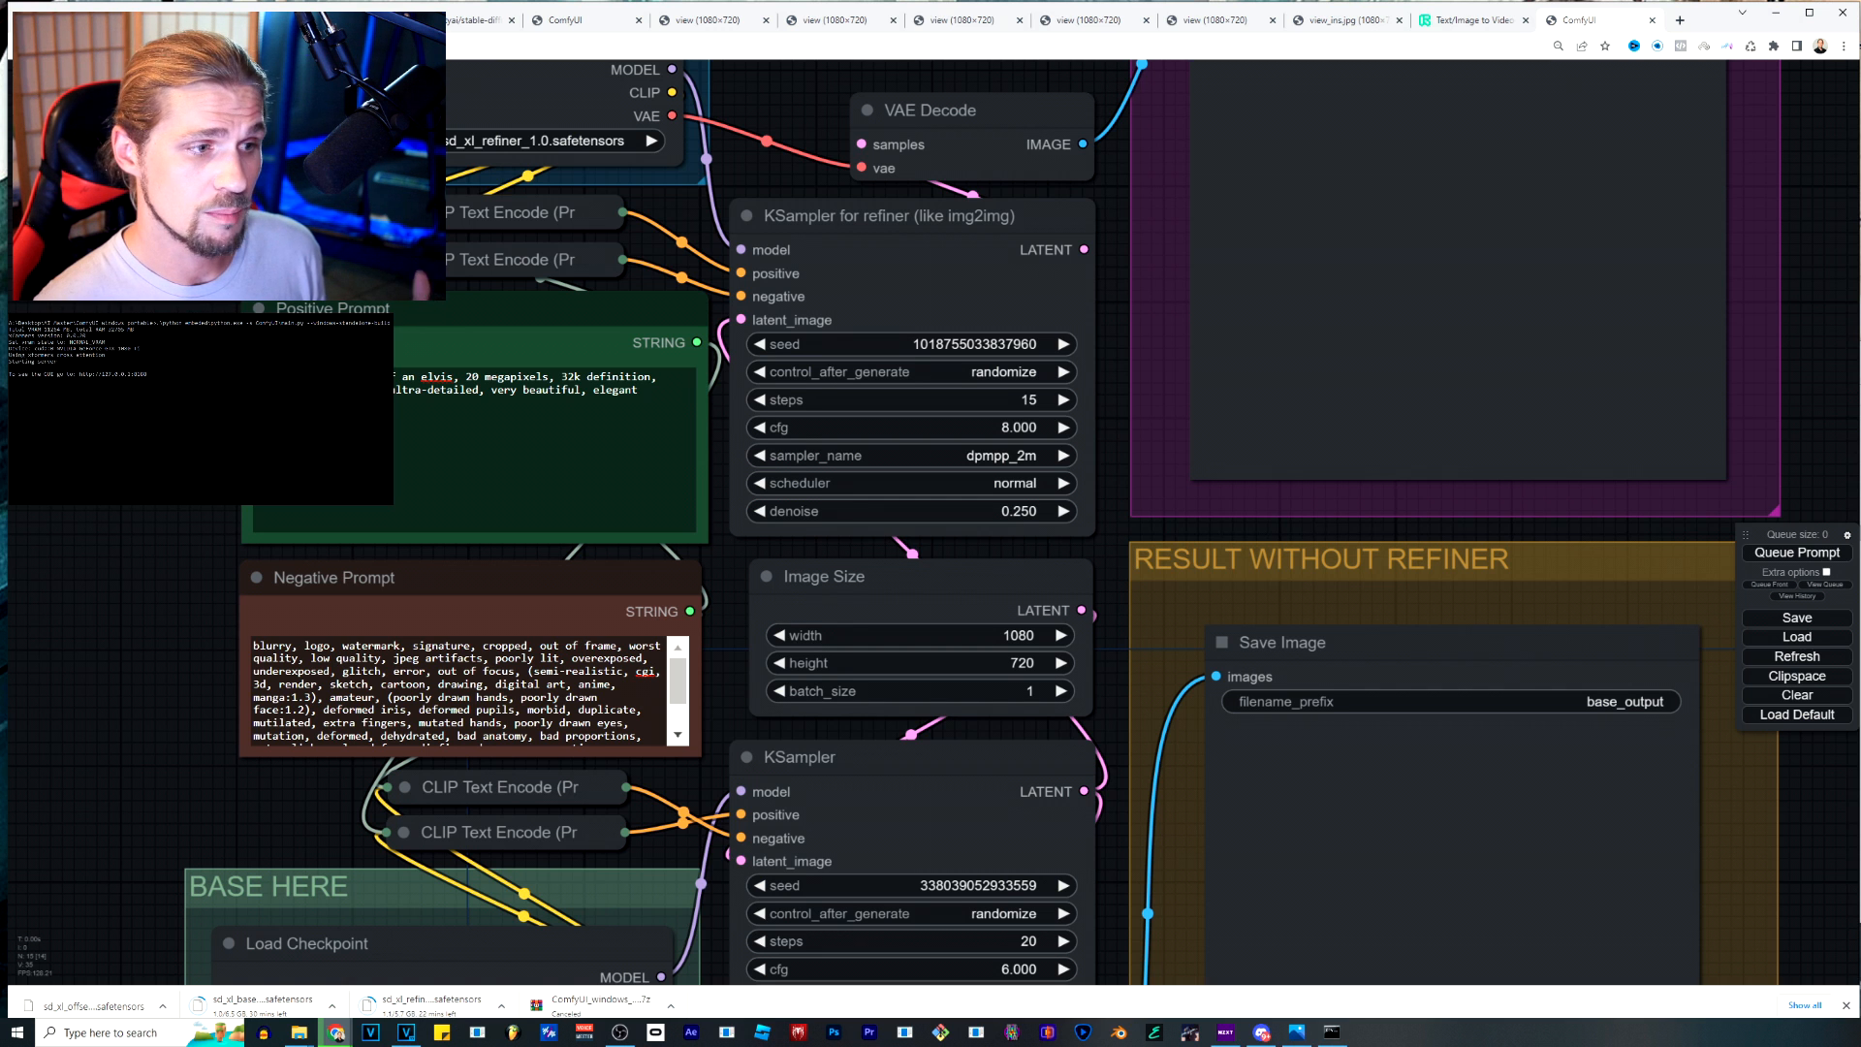
scroll(1022, 596, "down", 3)
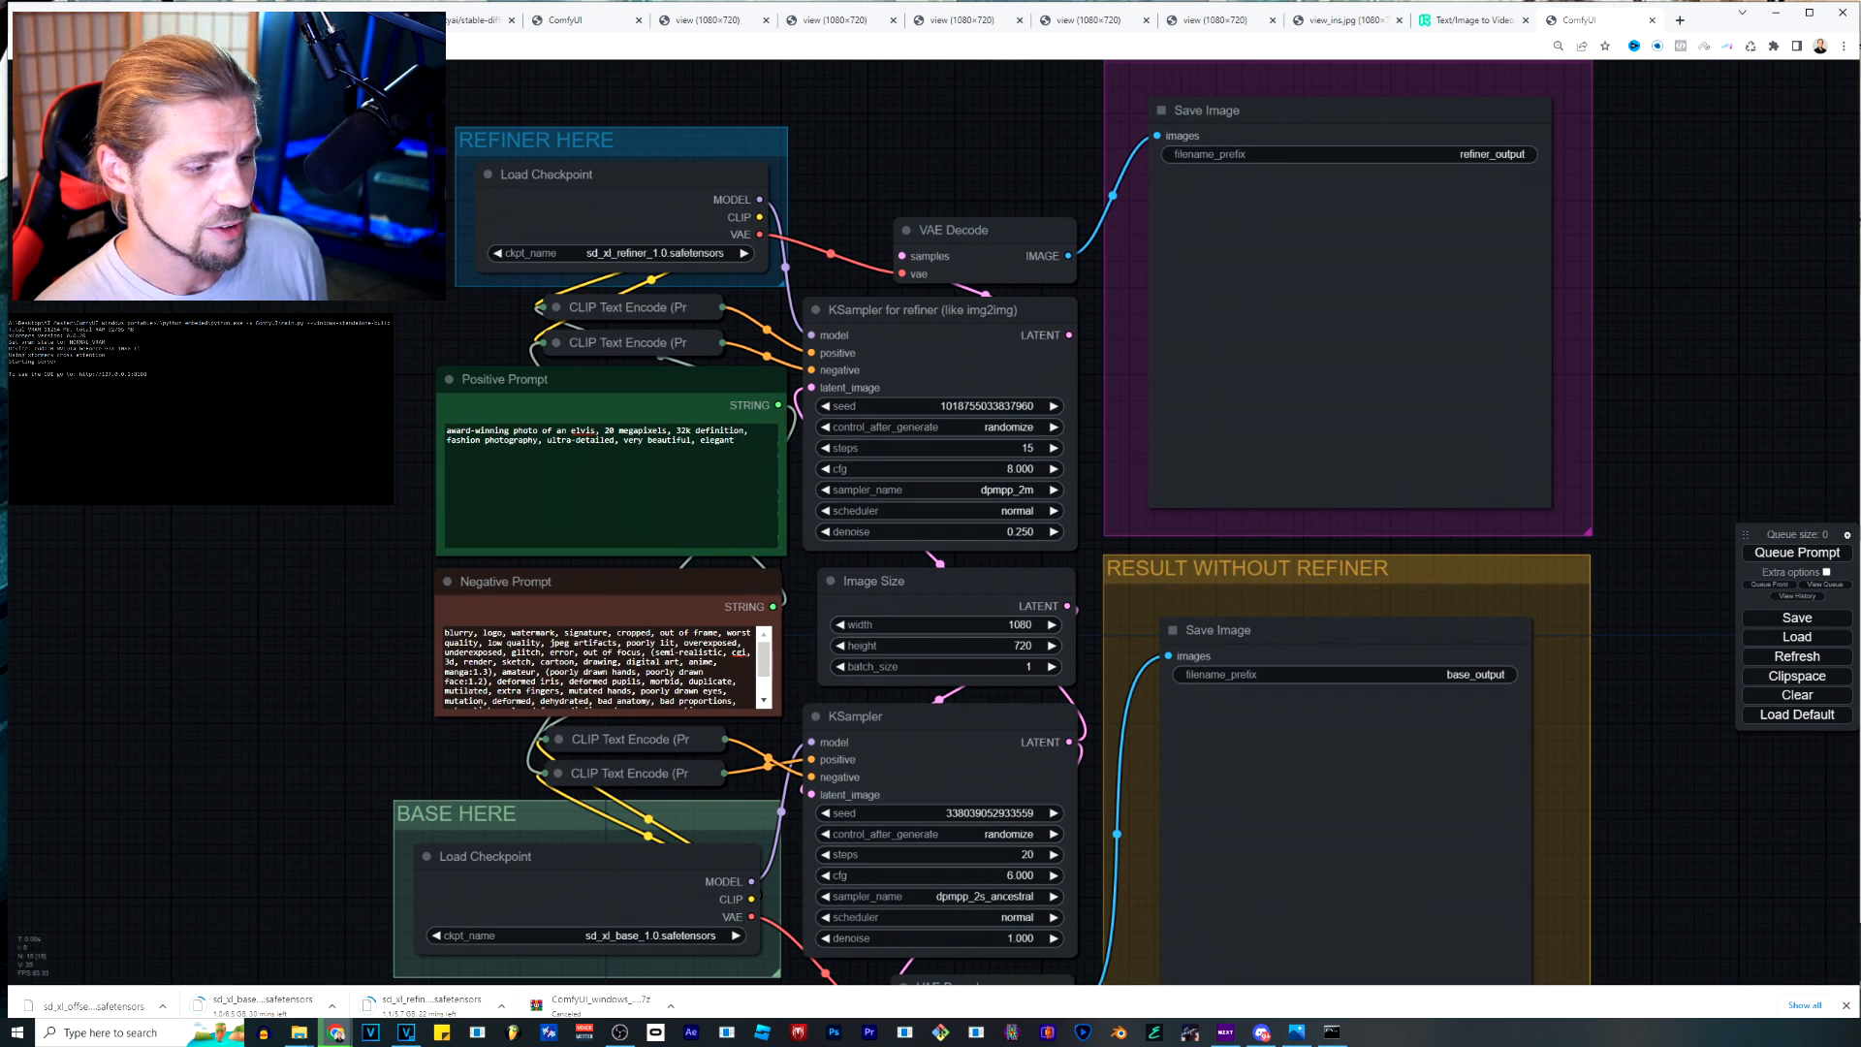
left_click_drag(1088, 863, 994, 636)
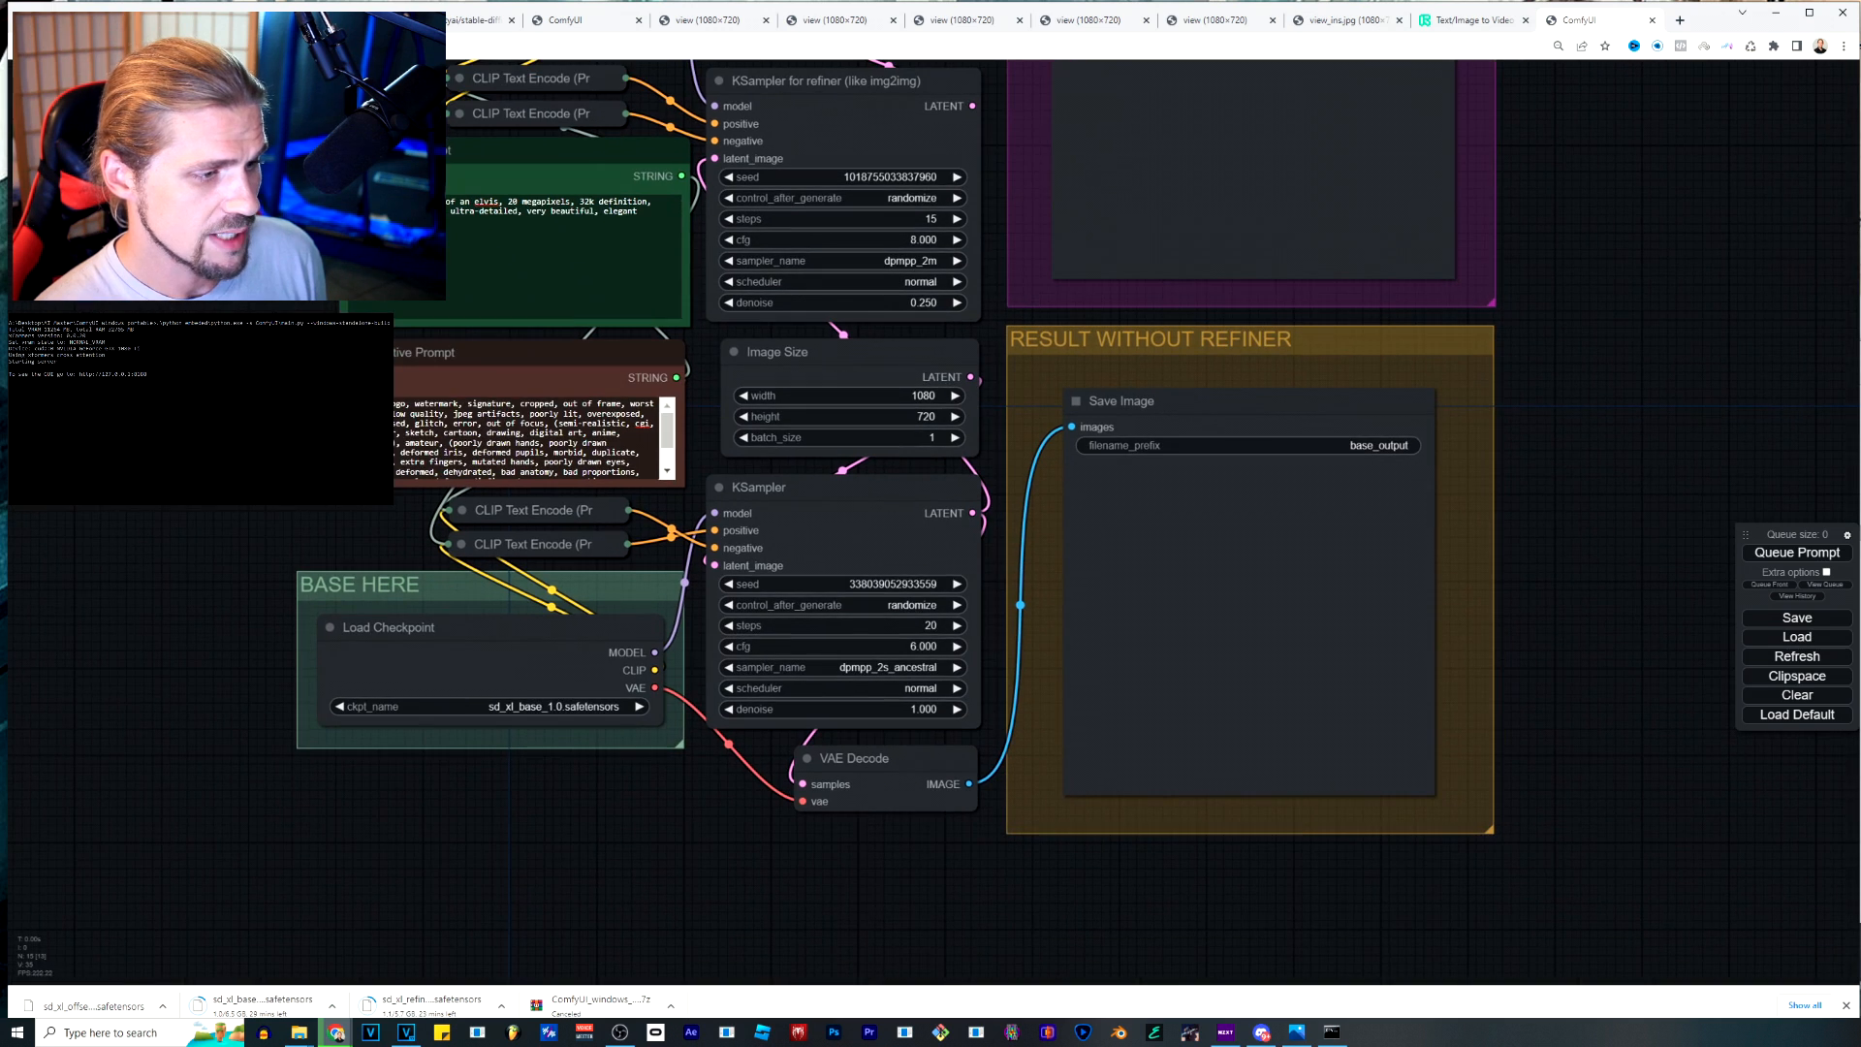
scroll(903, 656, "up", 8)
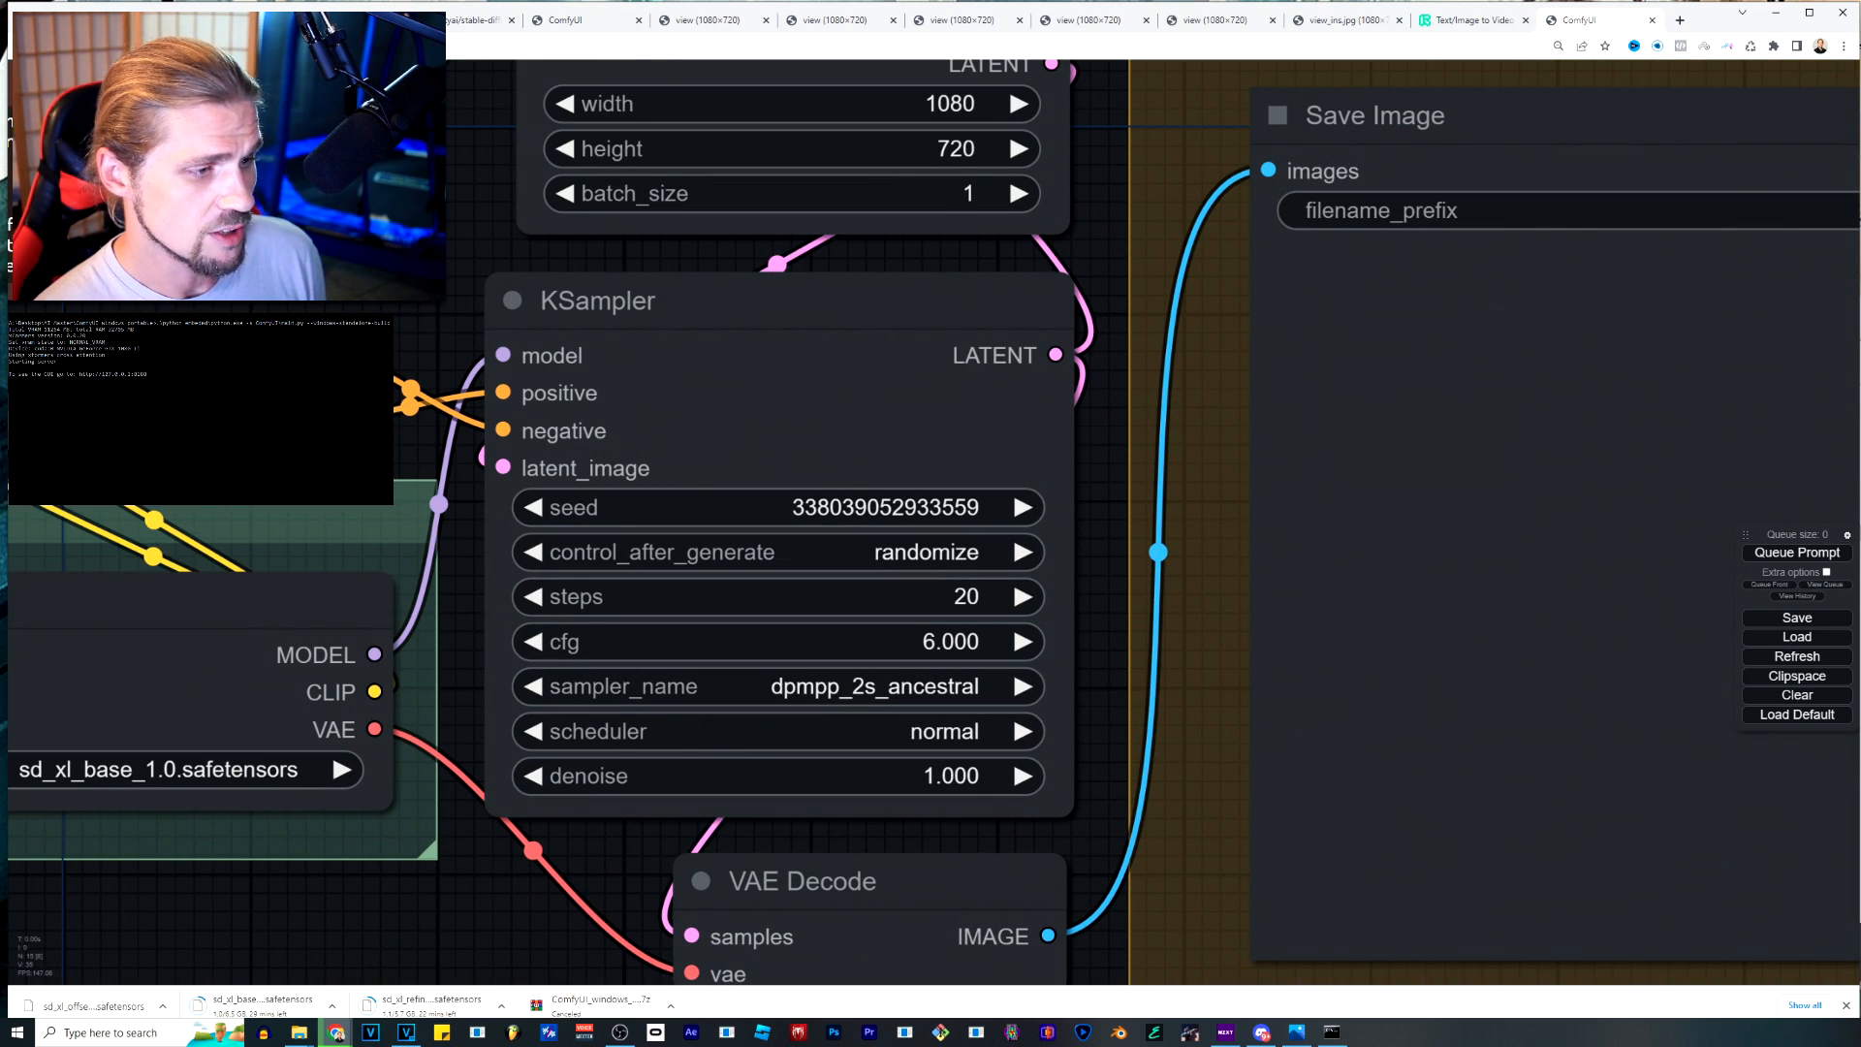
scroll(505, 247, "down", 3)
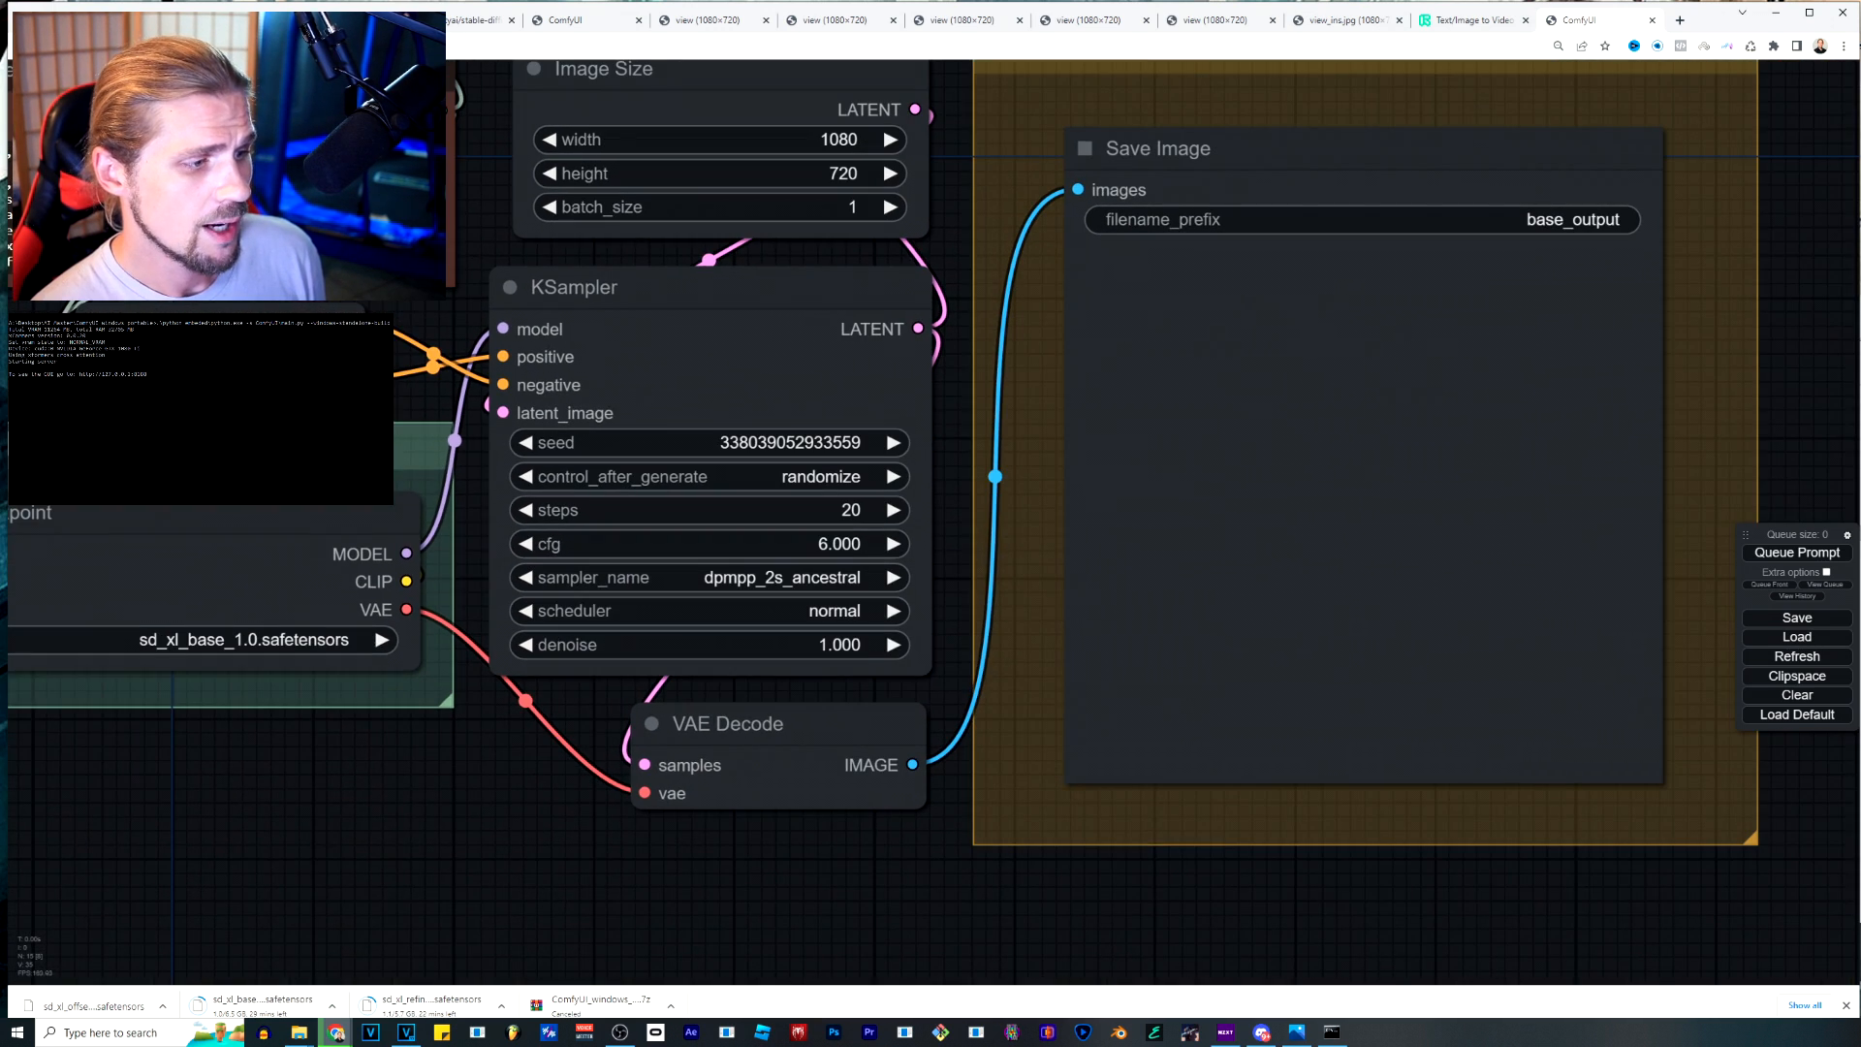
Queue the prompt to generate the images with and without the refiner.
scroll(737, 872, "down", 5)
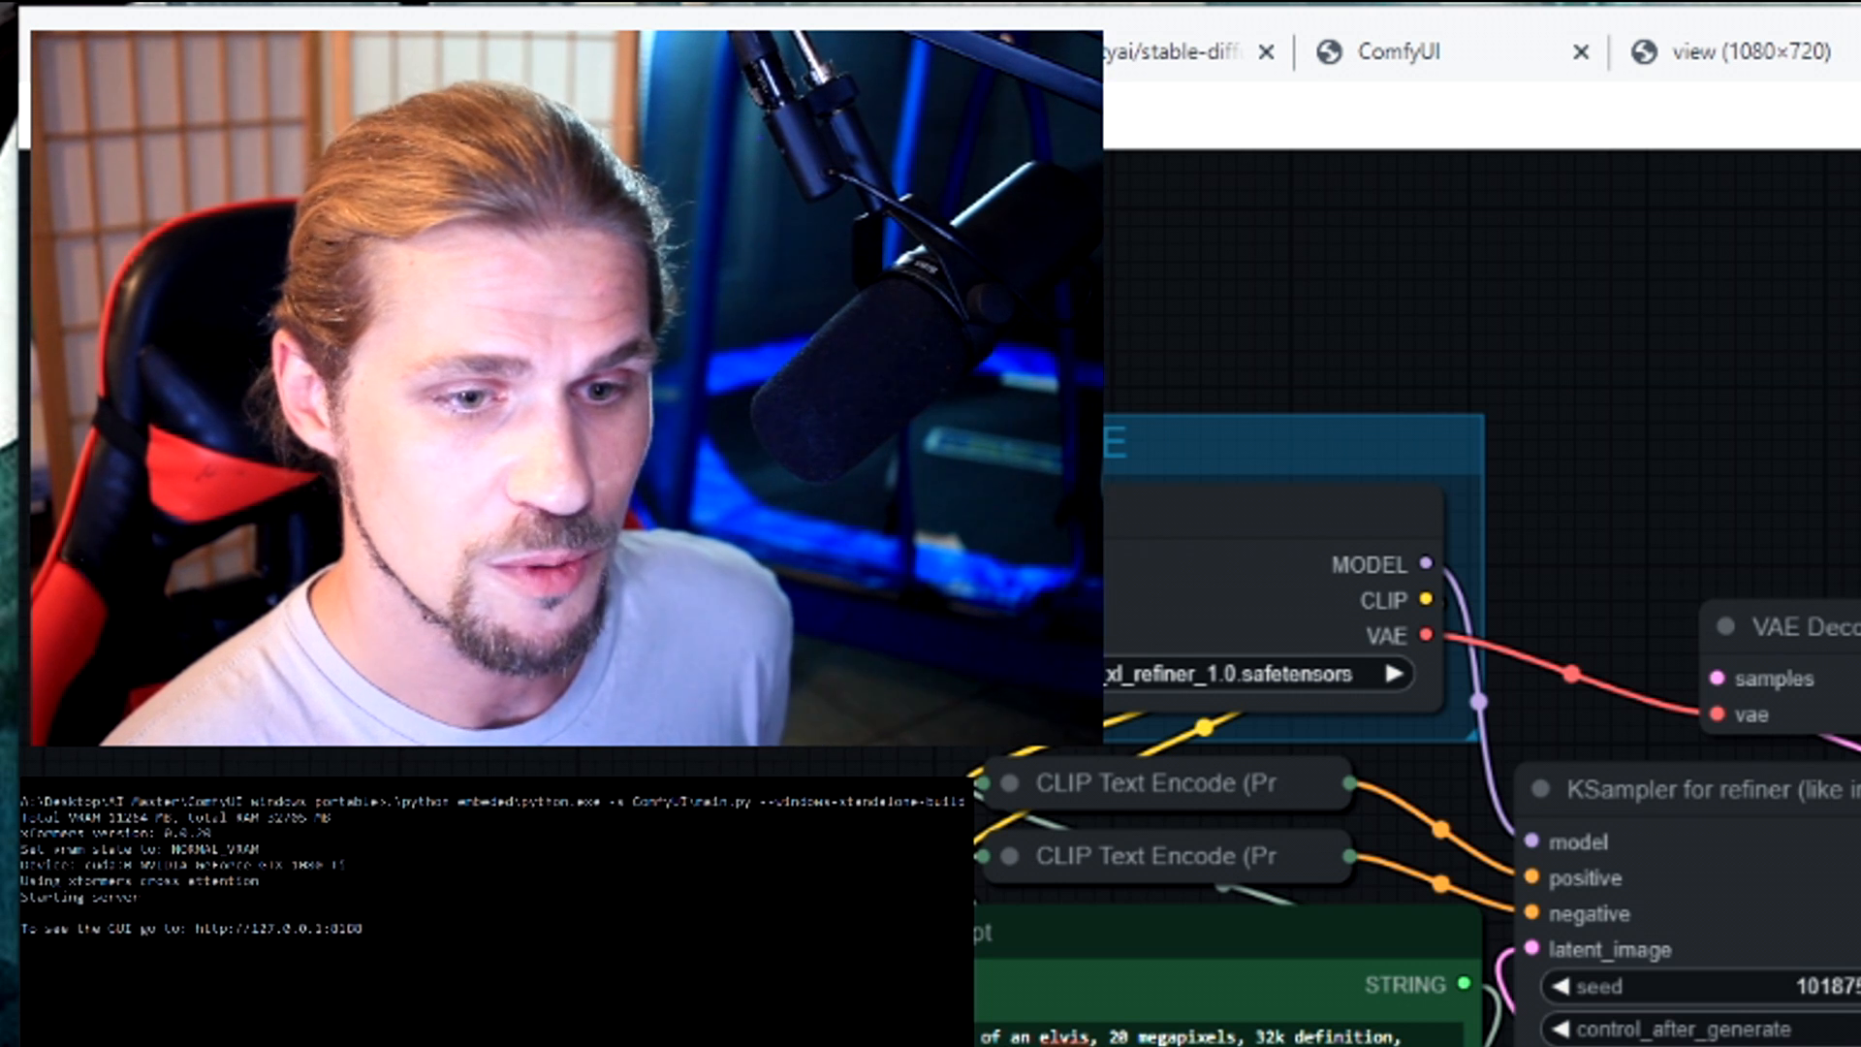
key("ctrl+Return")
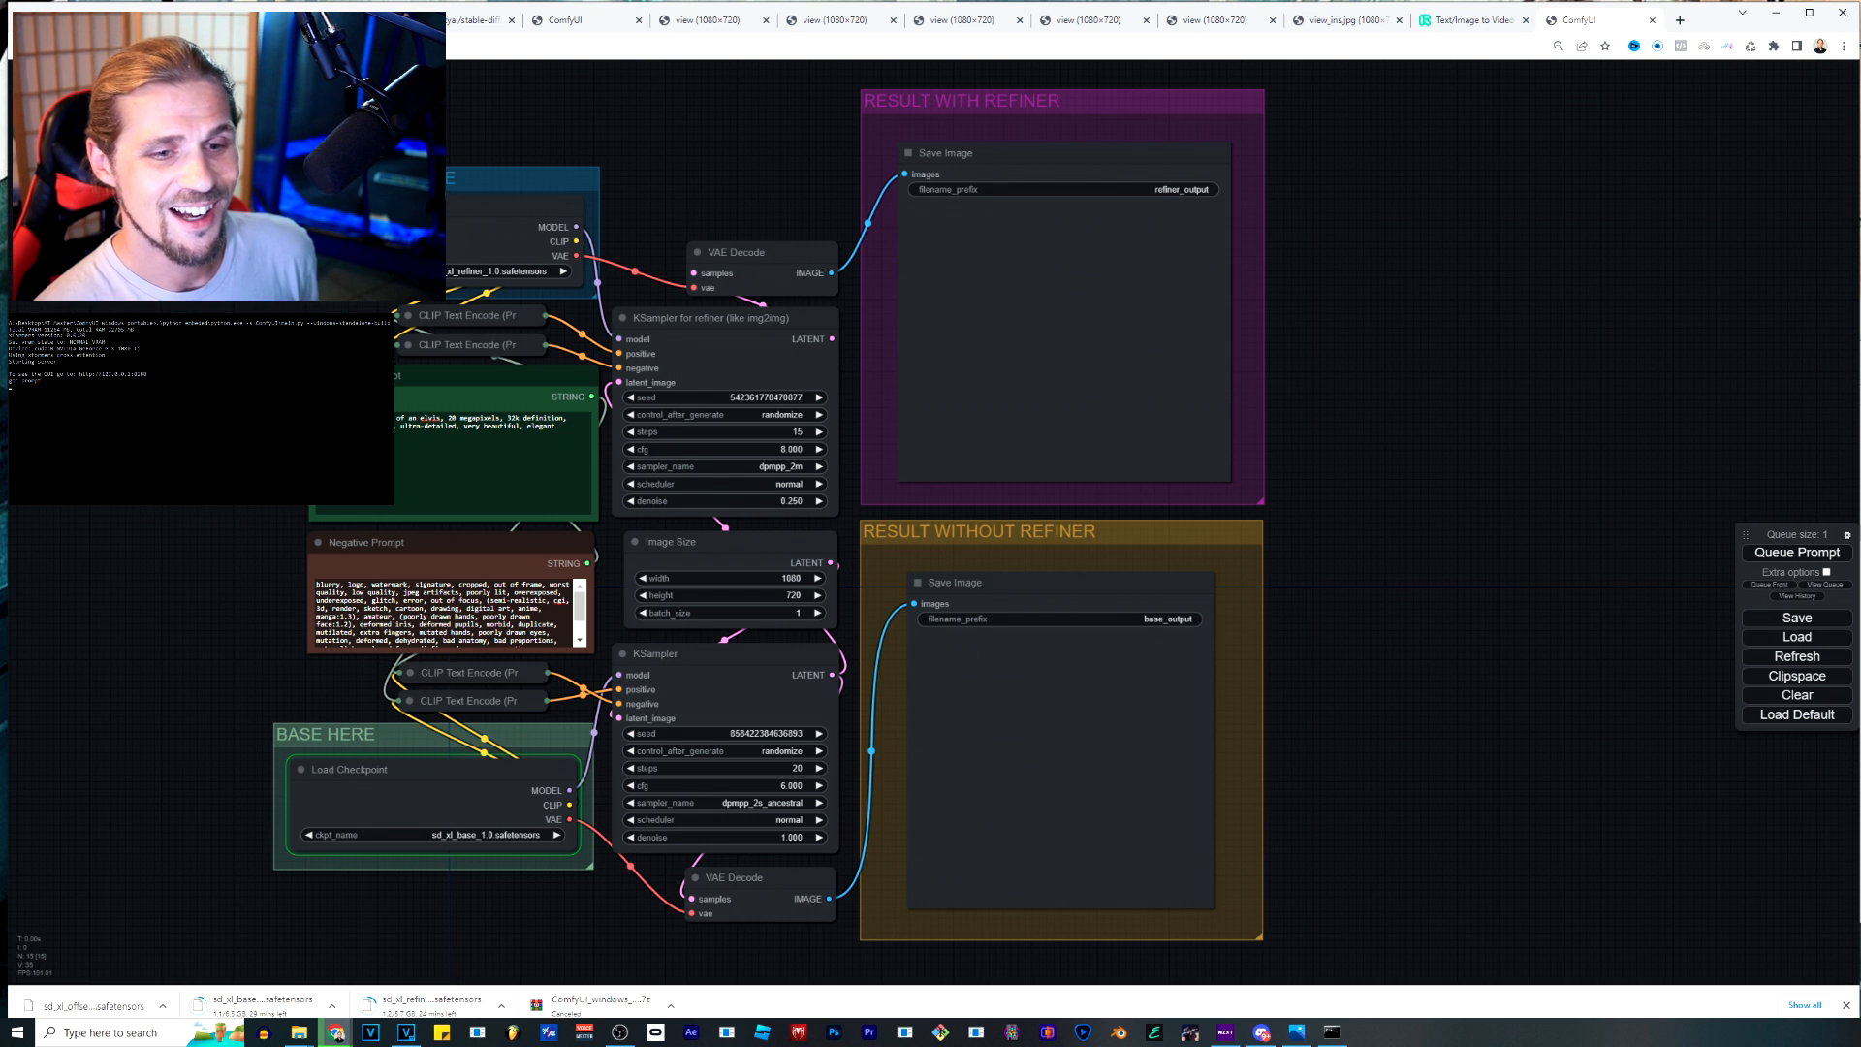
Move the floating queue menu close beside the result groups, keeping the whole workflow in view.
left_click_drag(1746, 534, 1302, 399)
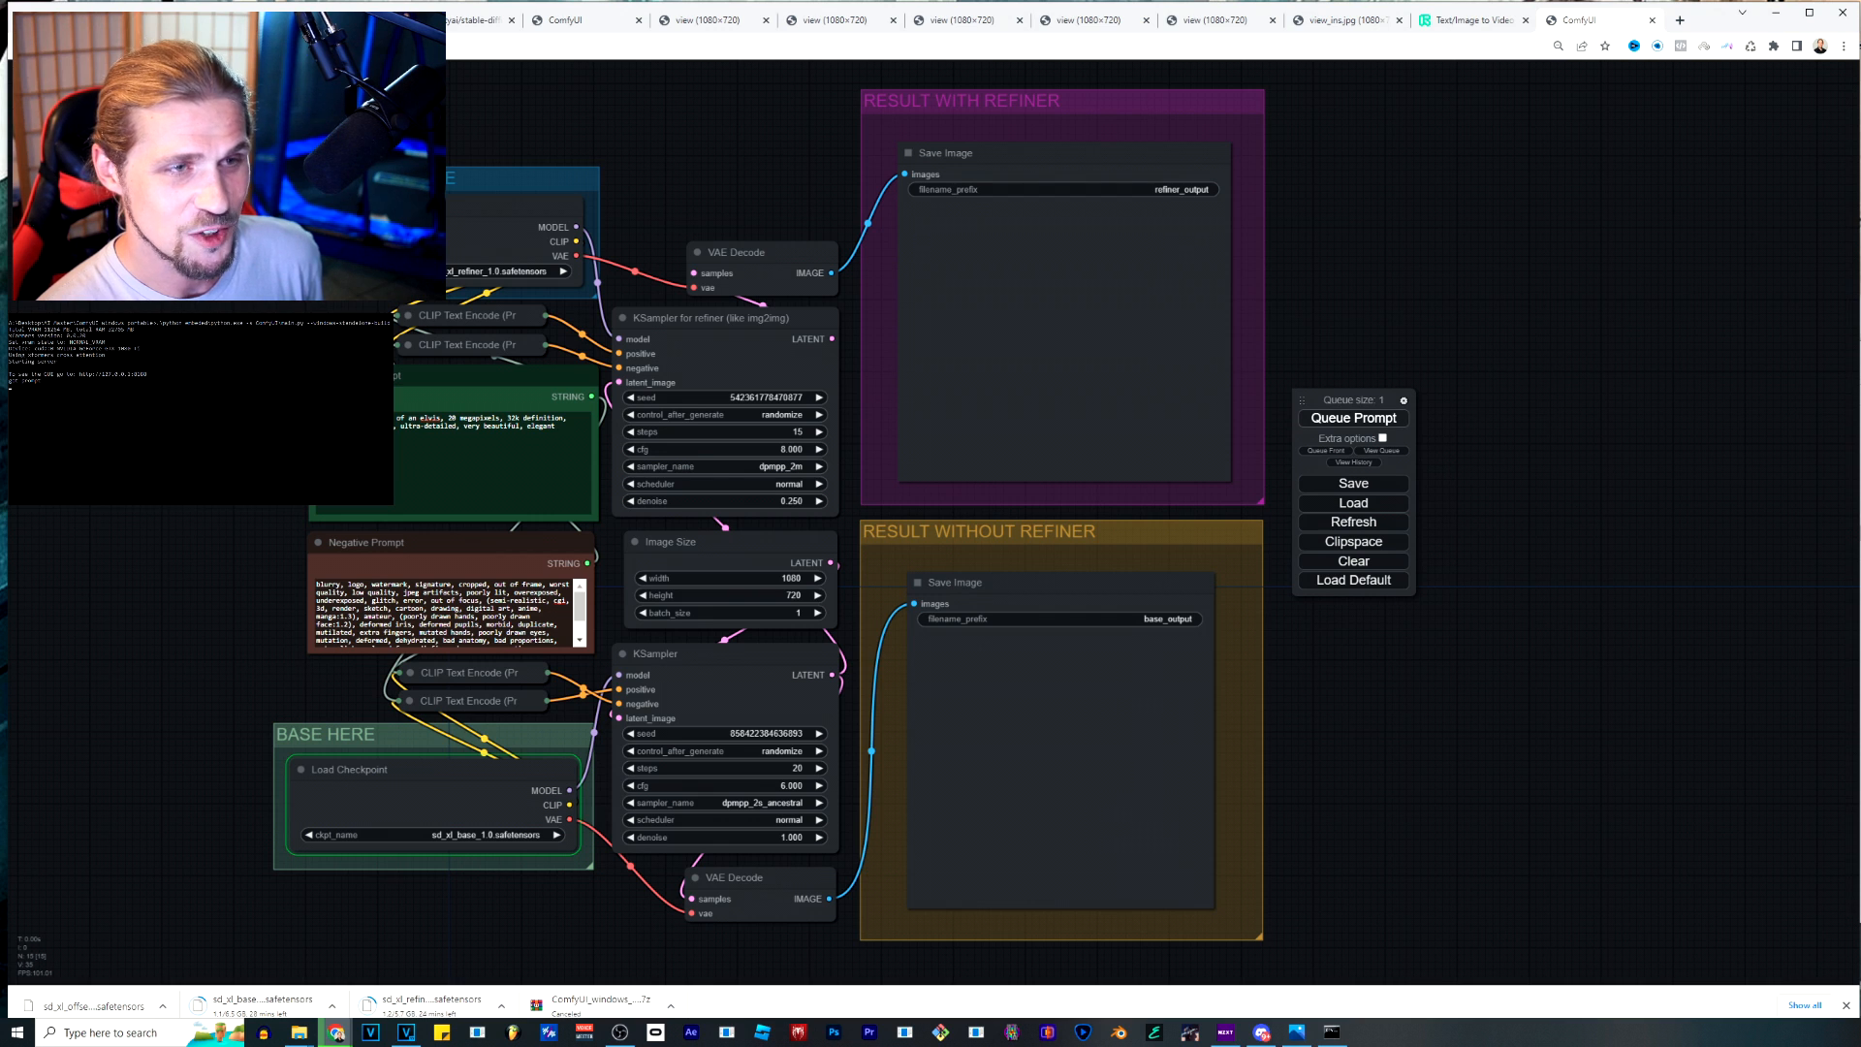
left_click_drag(1353, 689, 1567, 677)
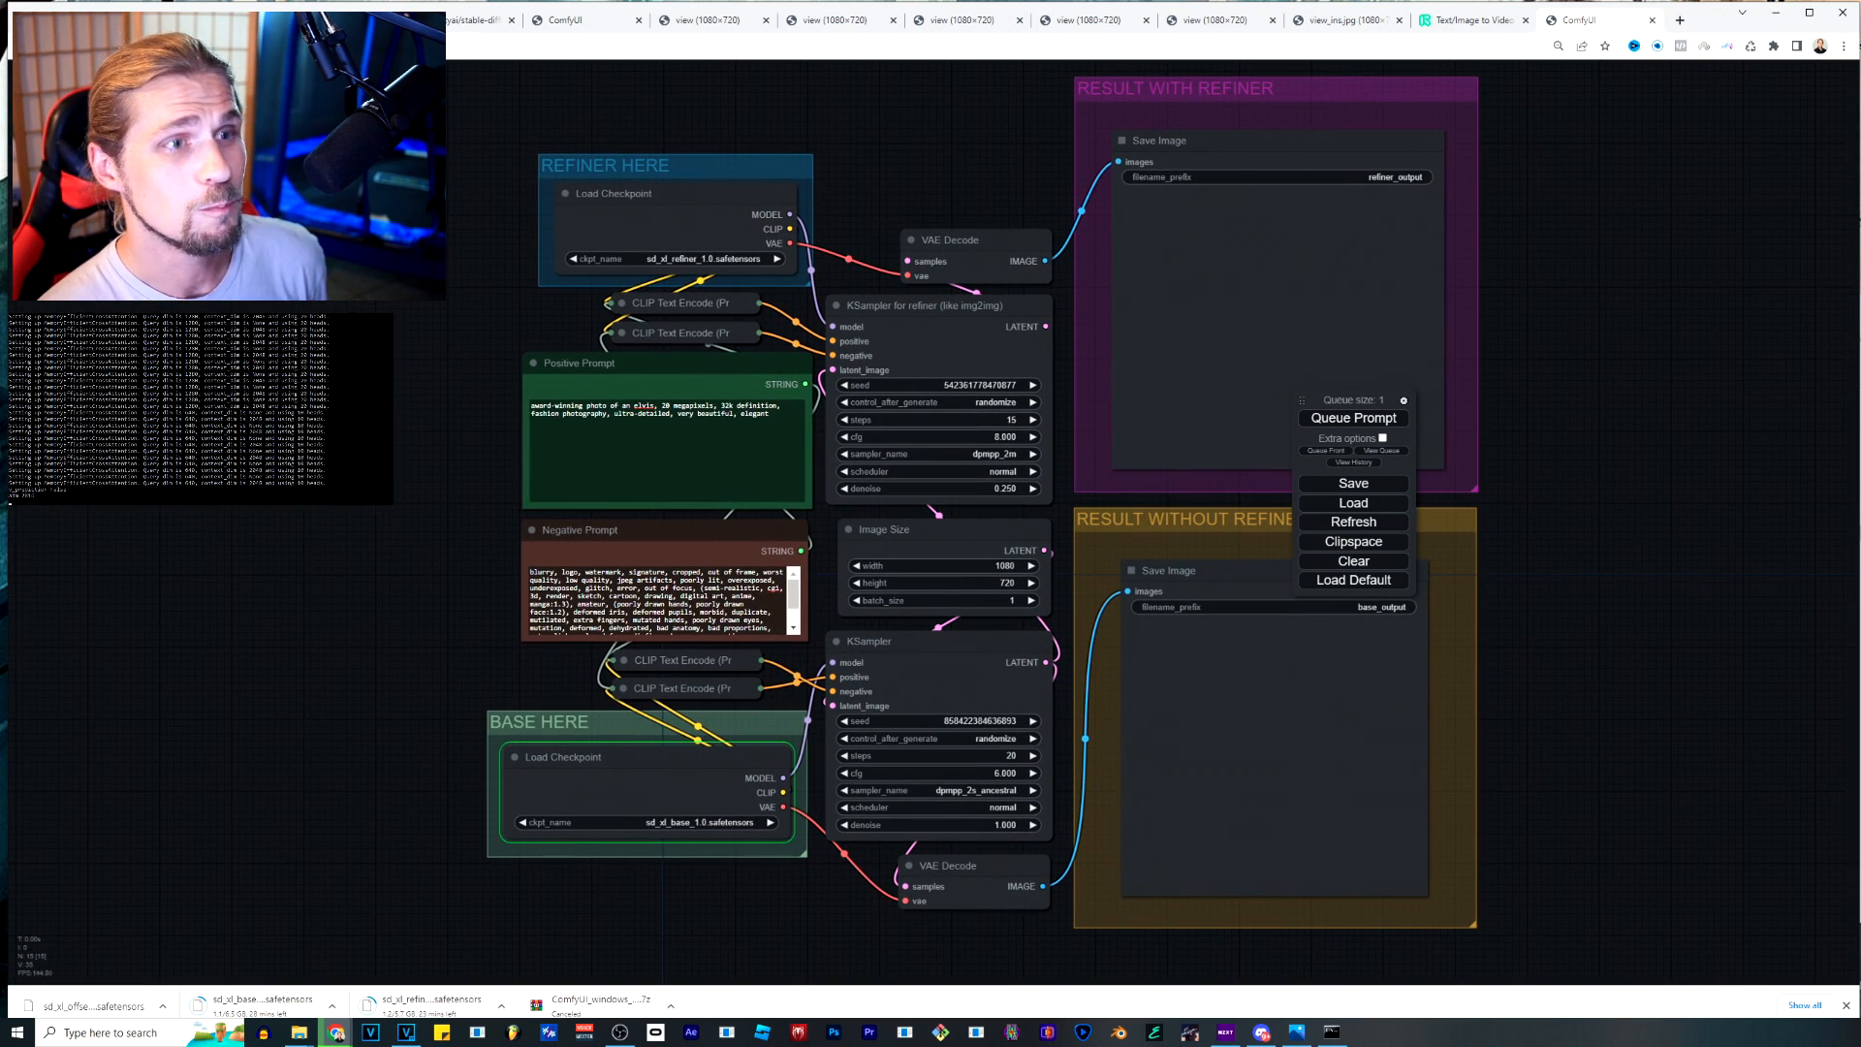
left_click_drag(1302, 400, 1500, 387)
Dismiss the base and refiner model downloads and close the browser's downloads bar.
left_click(501, 1006)
left_click(514, 1002)
left_click(332, 1006)
left_click(344, 1003)
left_click(1846, 1005)
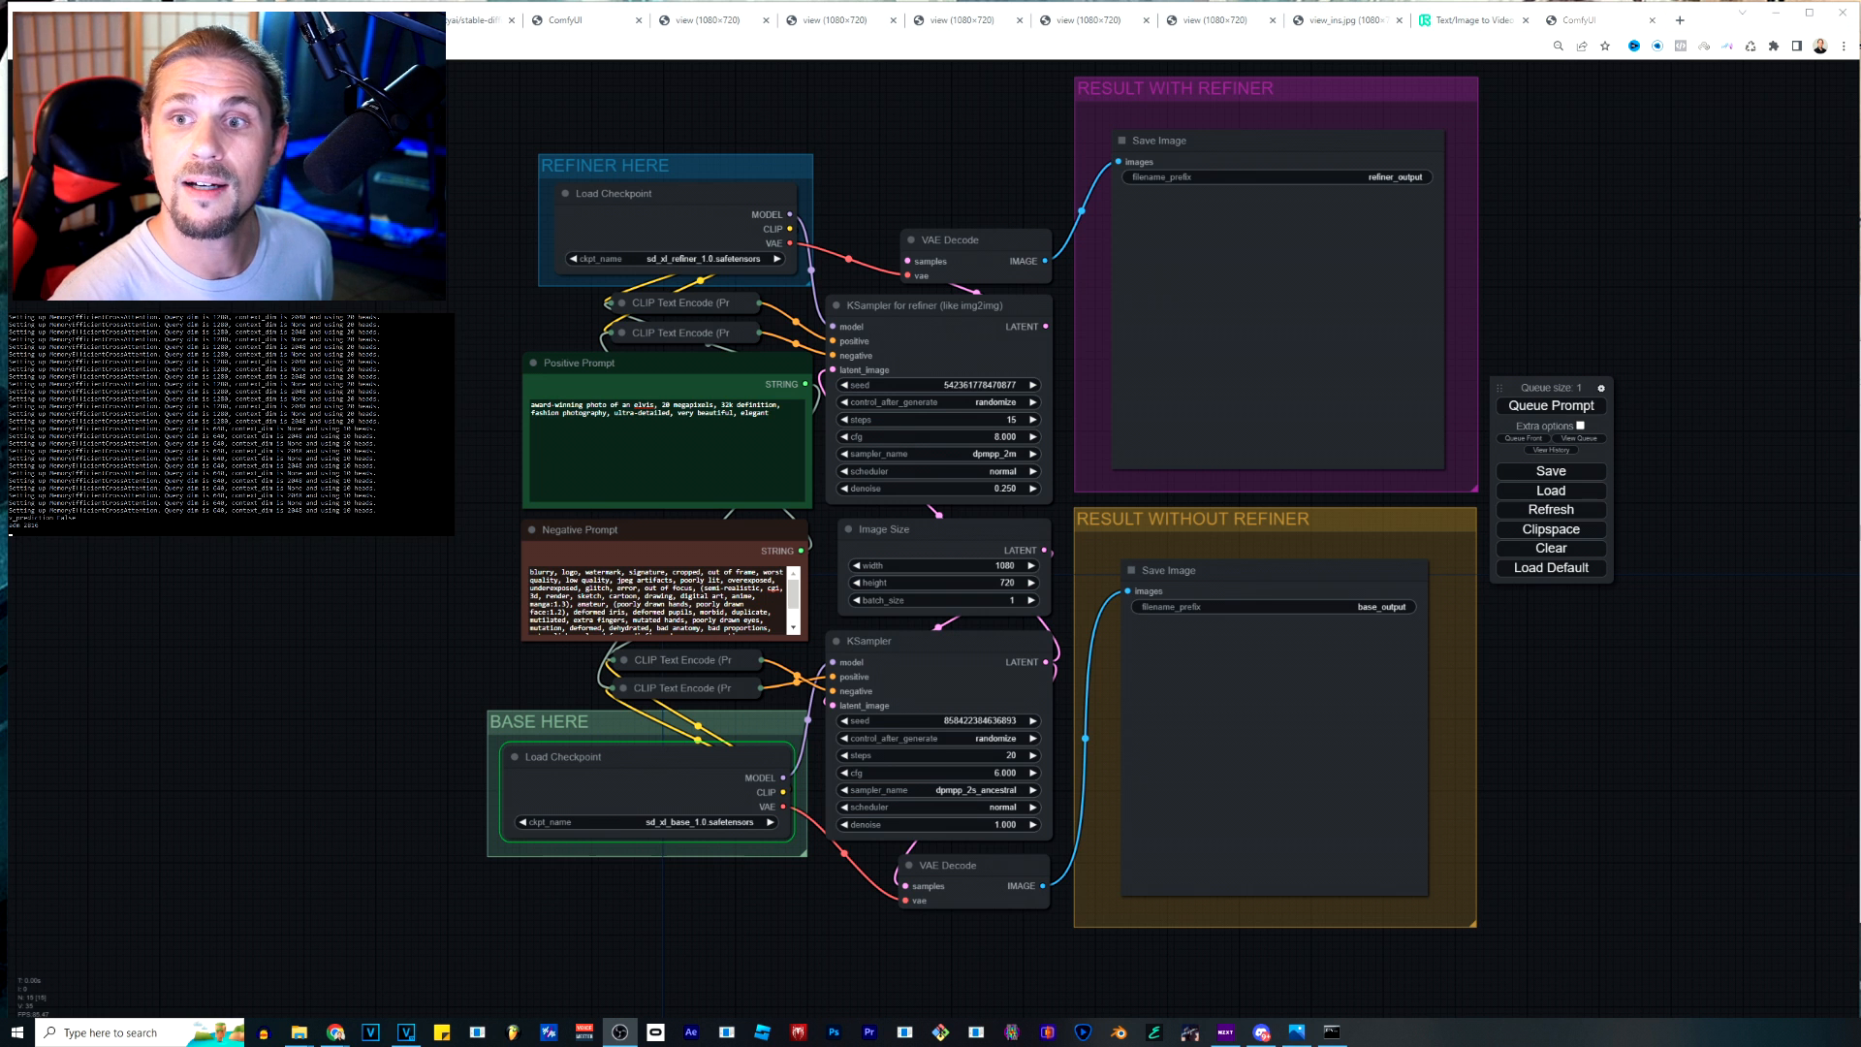
View the generated car and Elvis images in their own tabs and return to the workflow.
left_click_drag(1860, 376, 1507, 126)
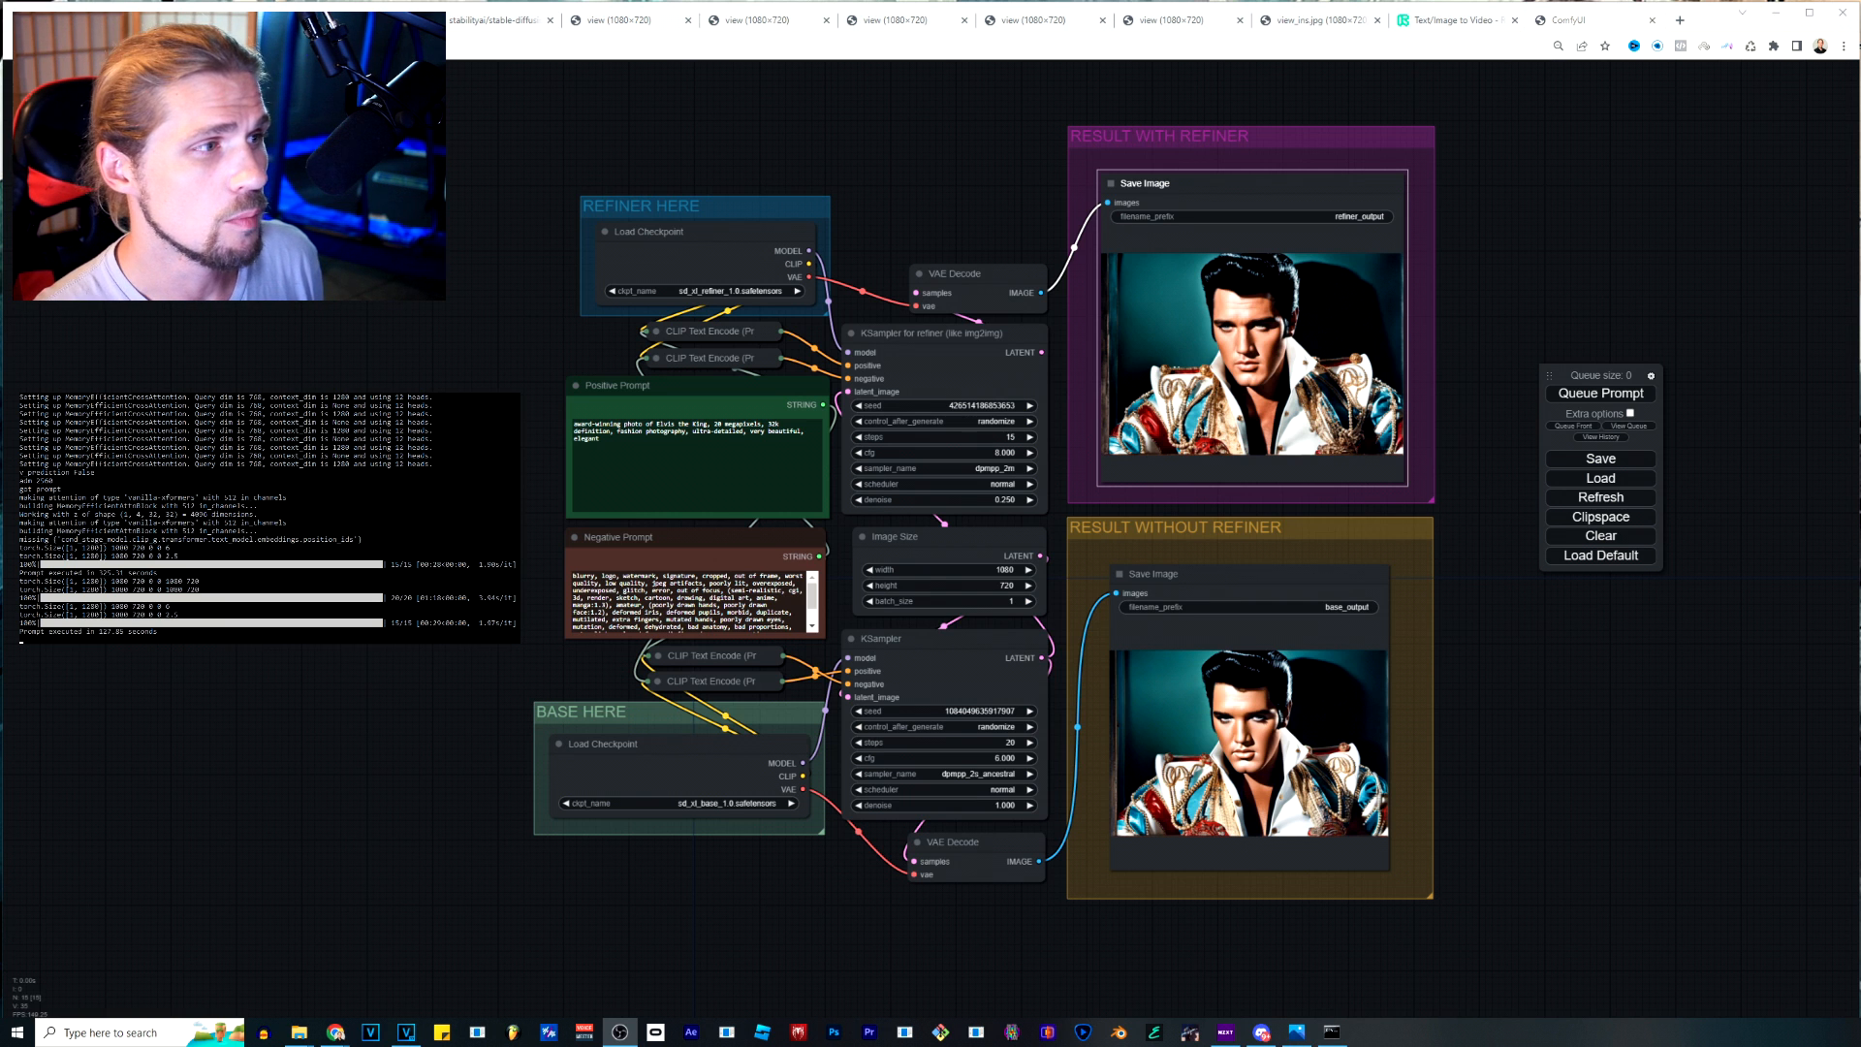
left_click(892, 19)
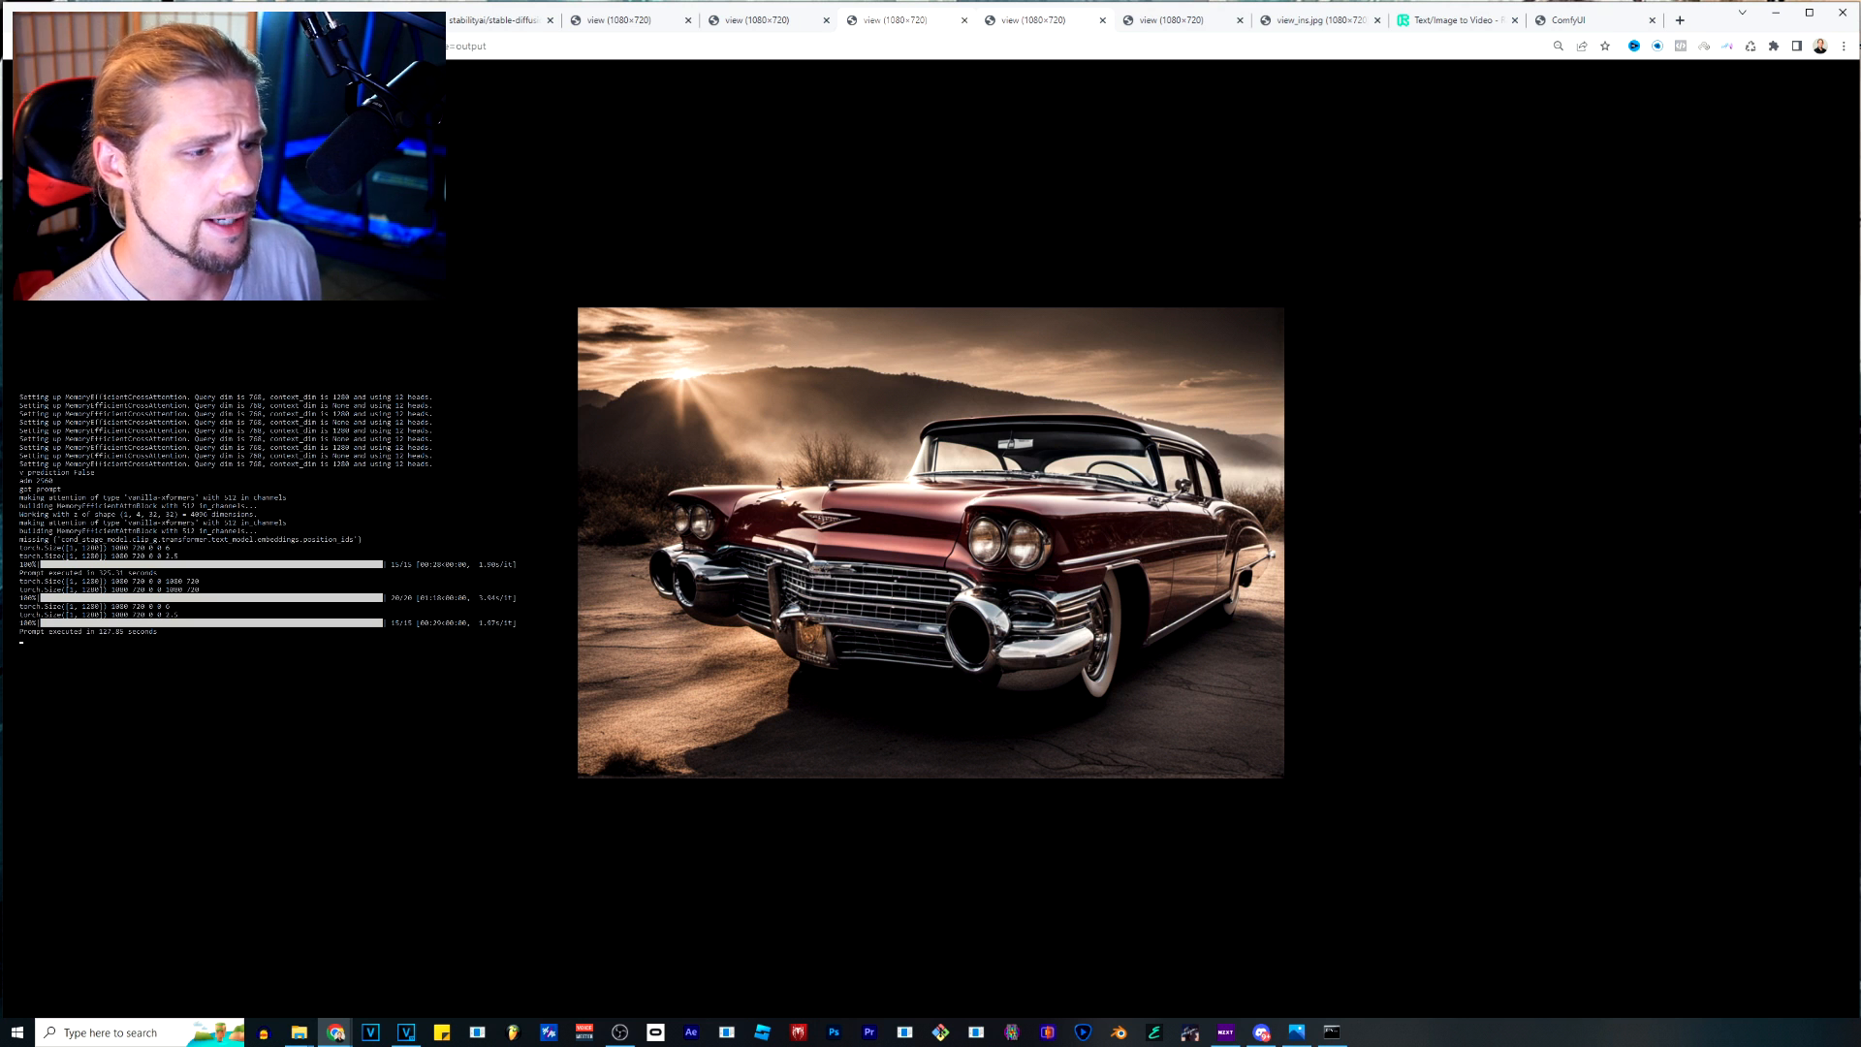
left_click(1029, 19)
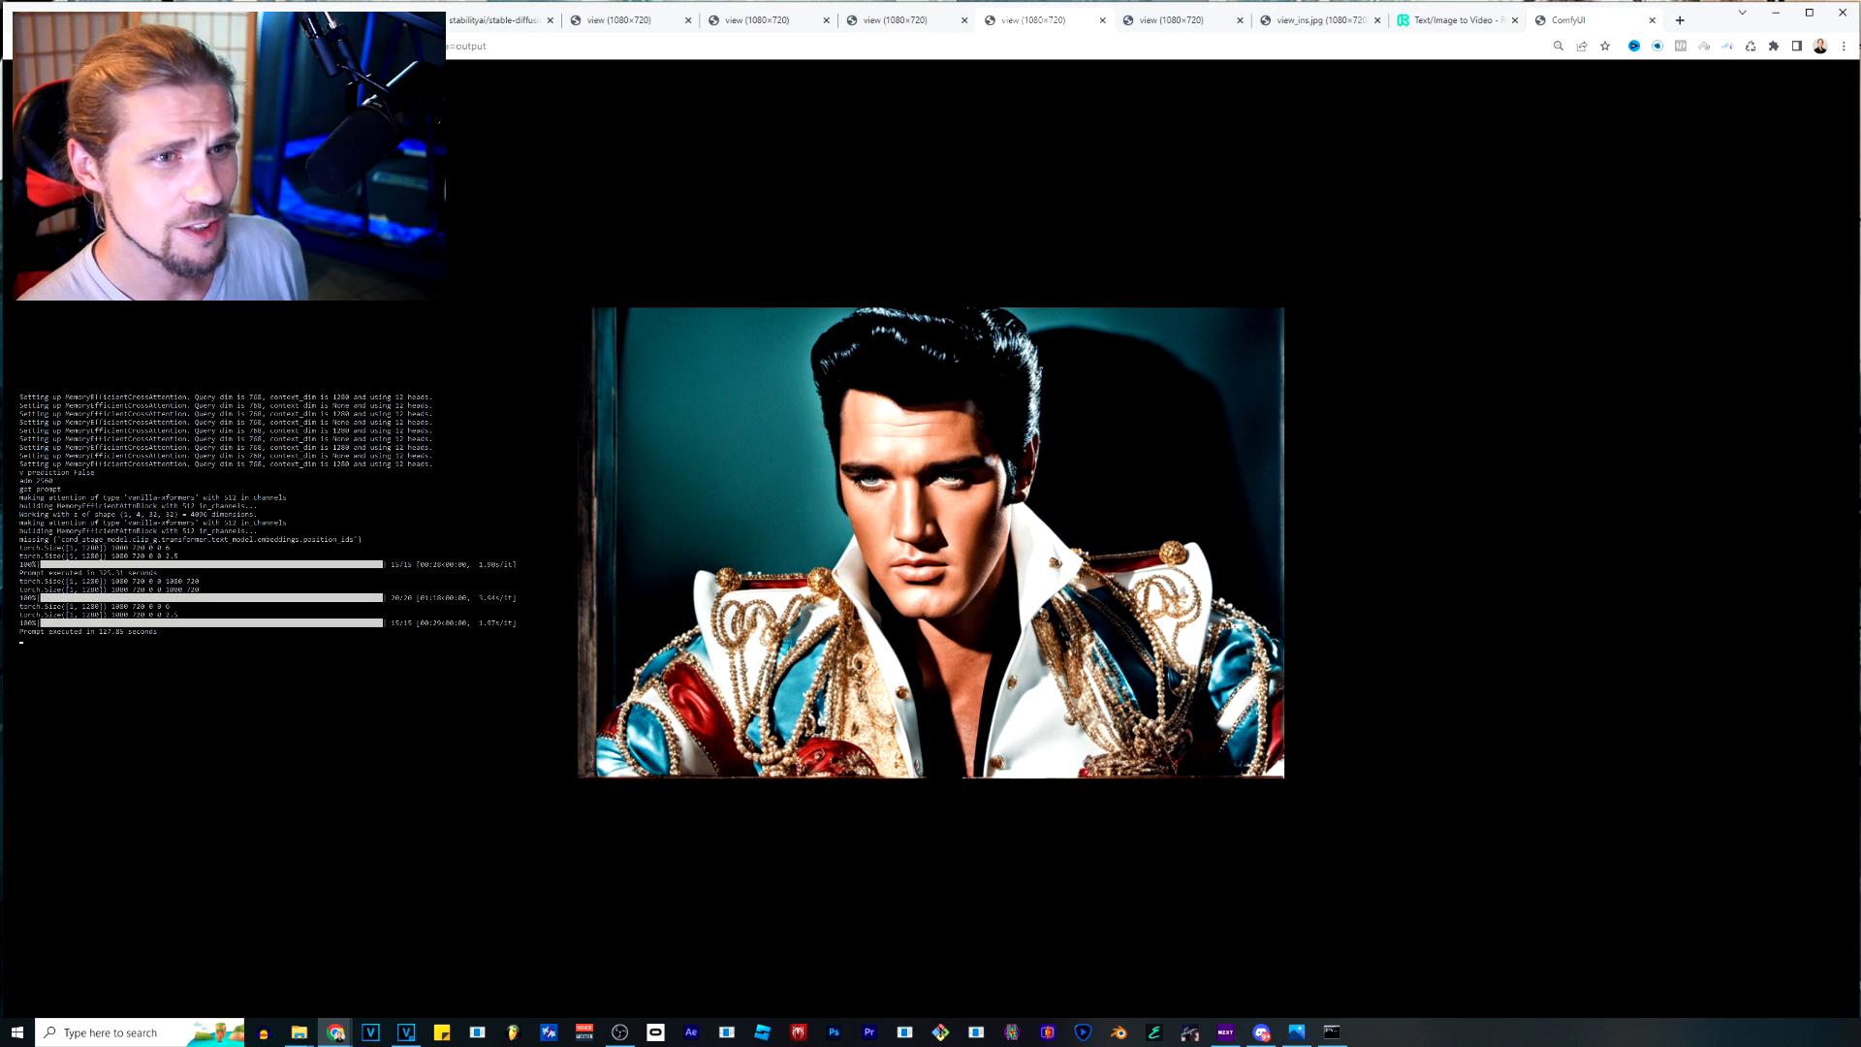
left_click(1585, 20)
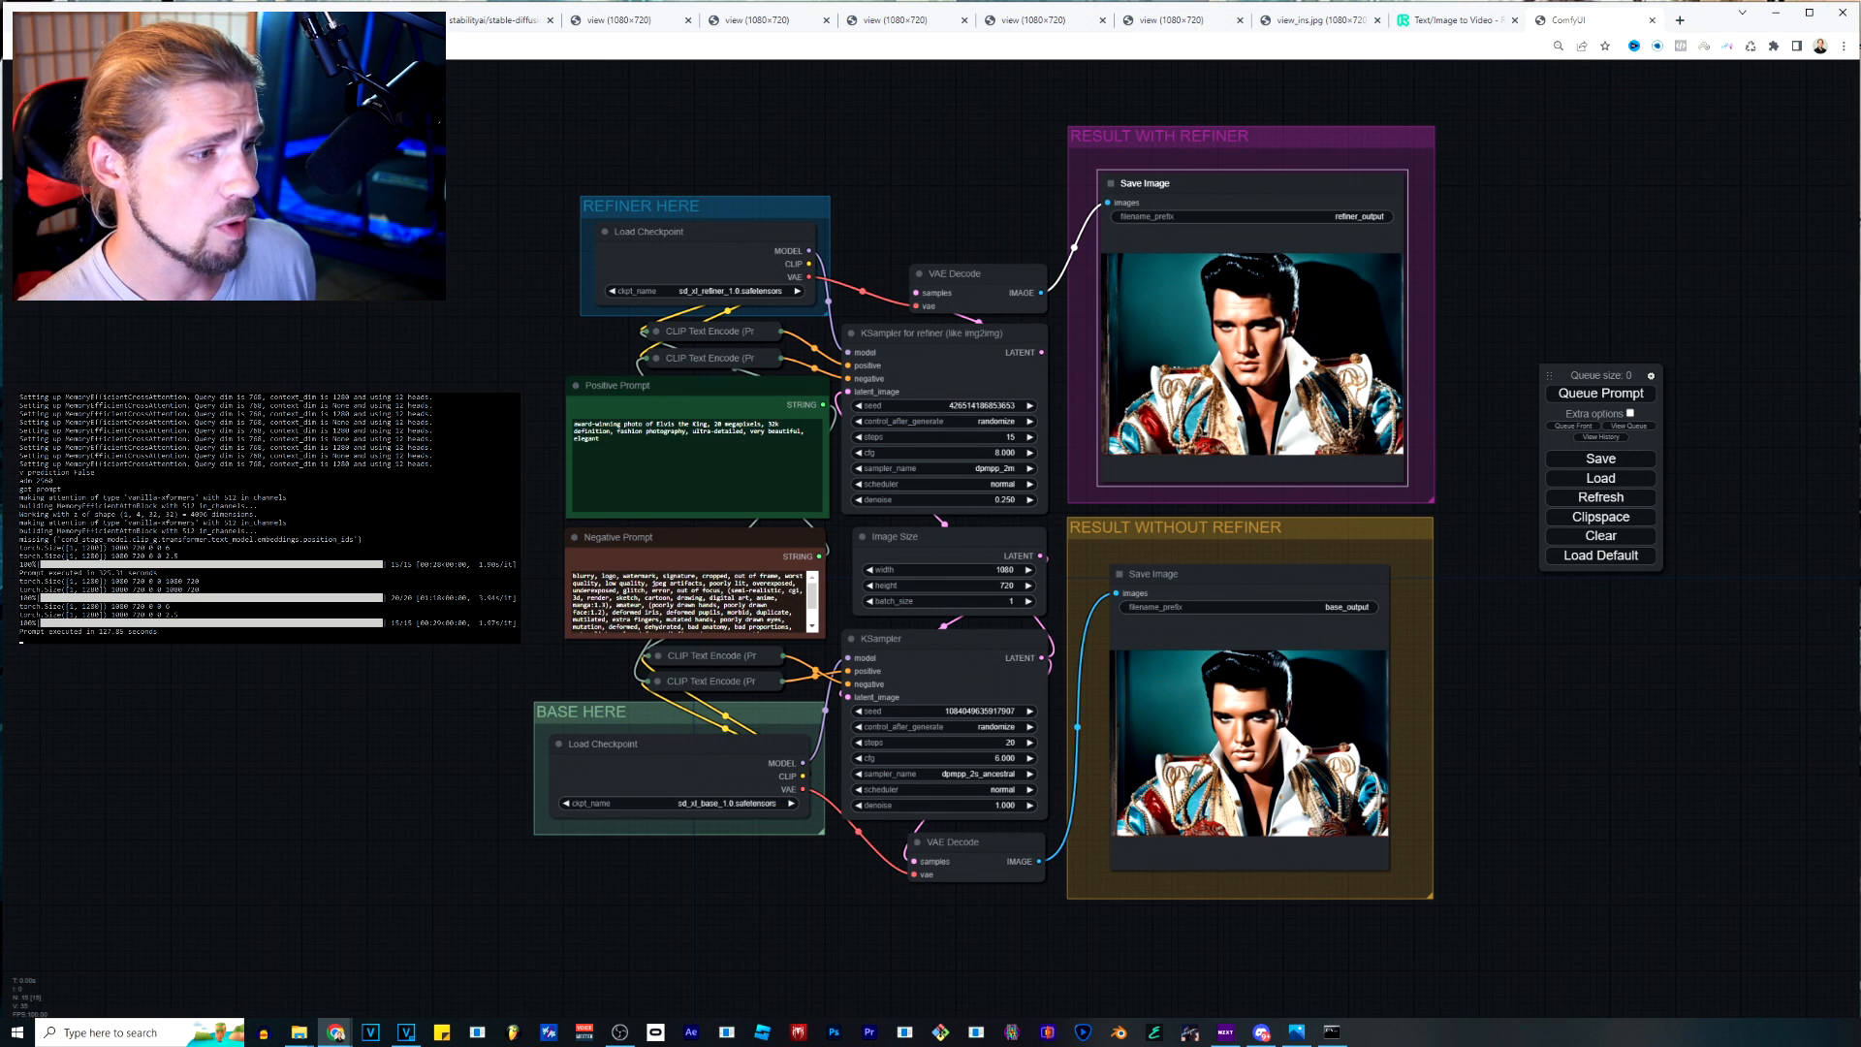
Replace the positive prompt with the copied text starting "A home with windows, doors, porches, awnings, middle of SPACE" and ending with "w 0.5".
left_click_drag(657, 424, 707, 424)
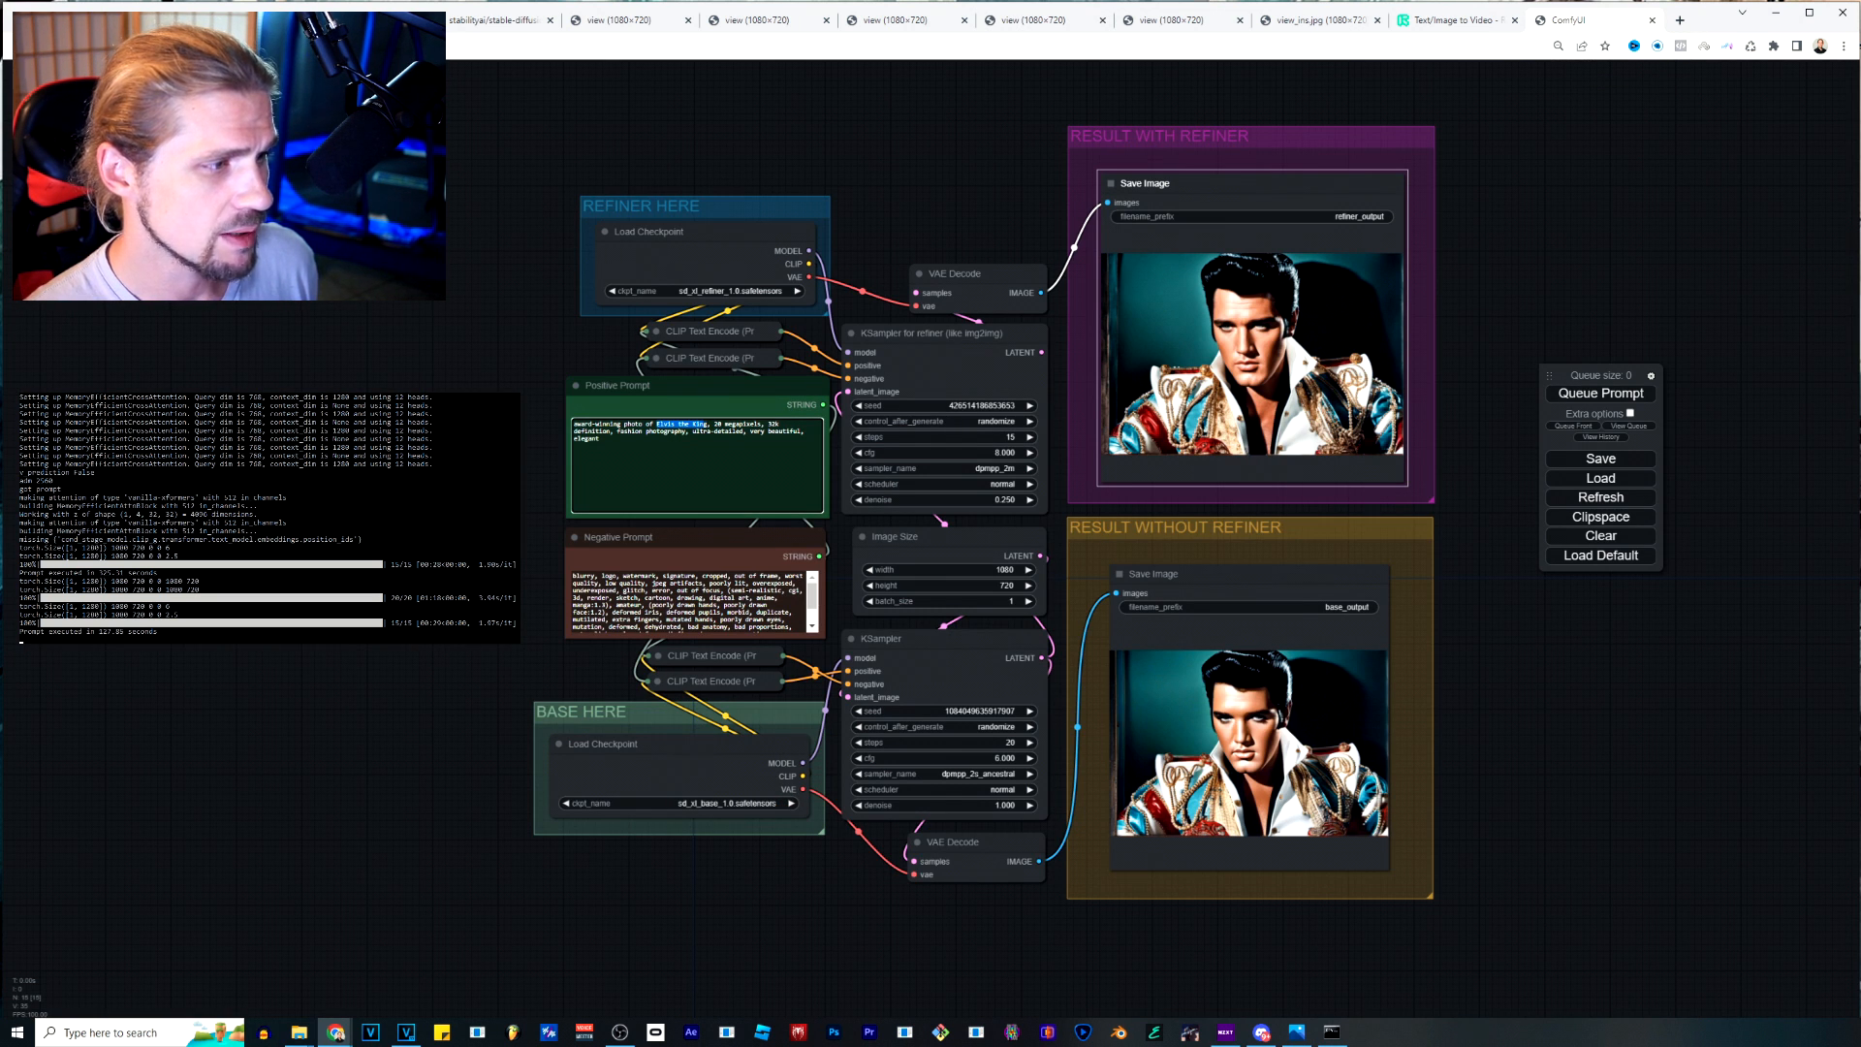
left_click(708, 424)
left_click_drag(708, 423, 660, 424)
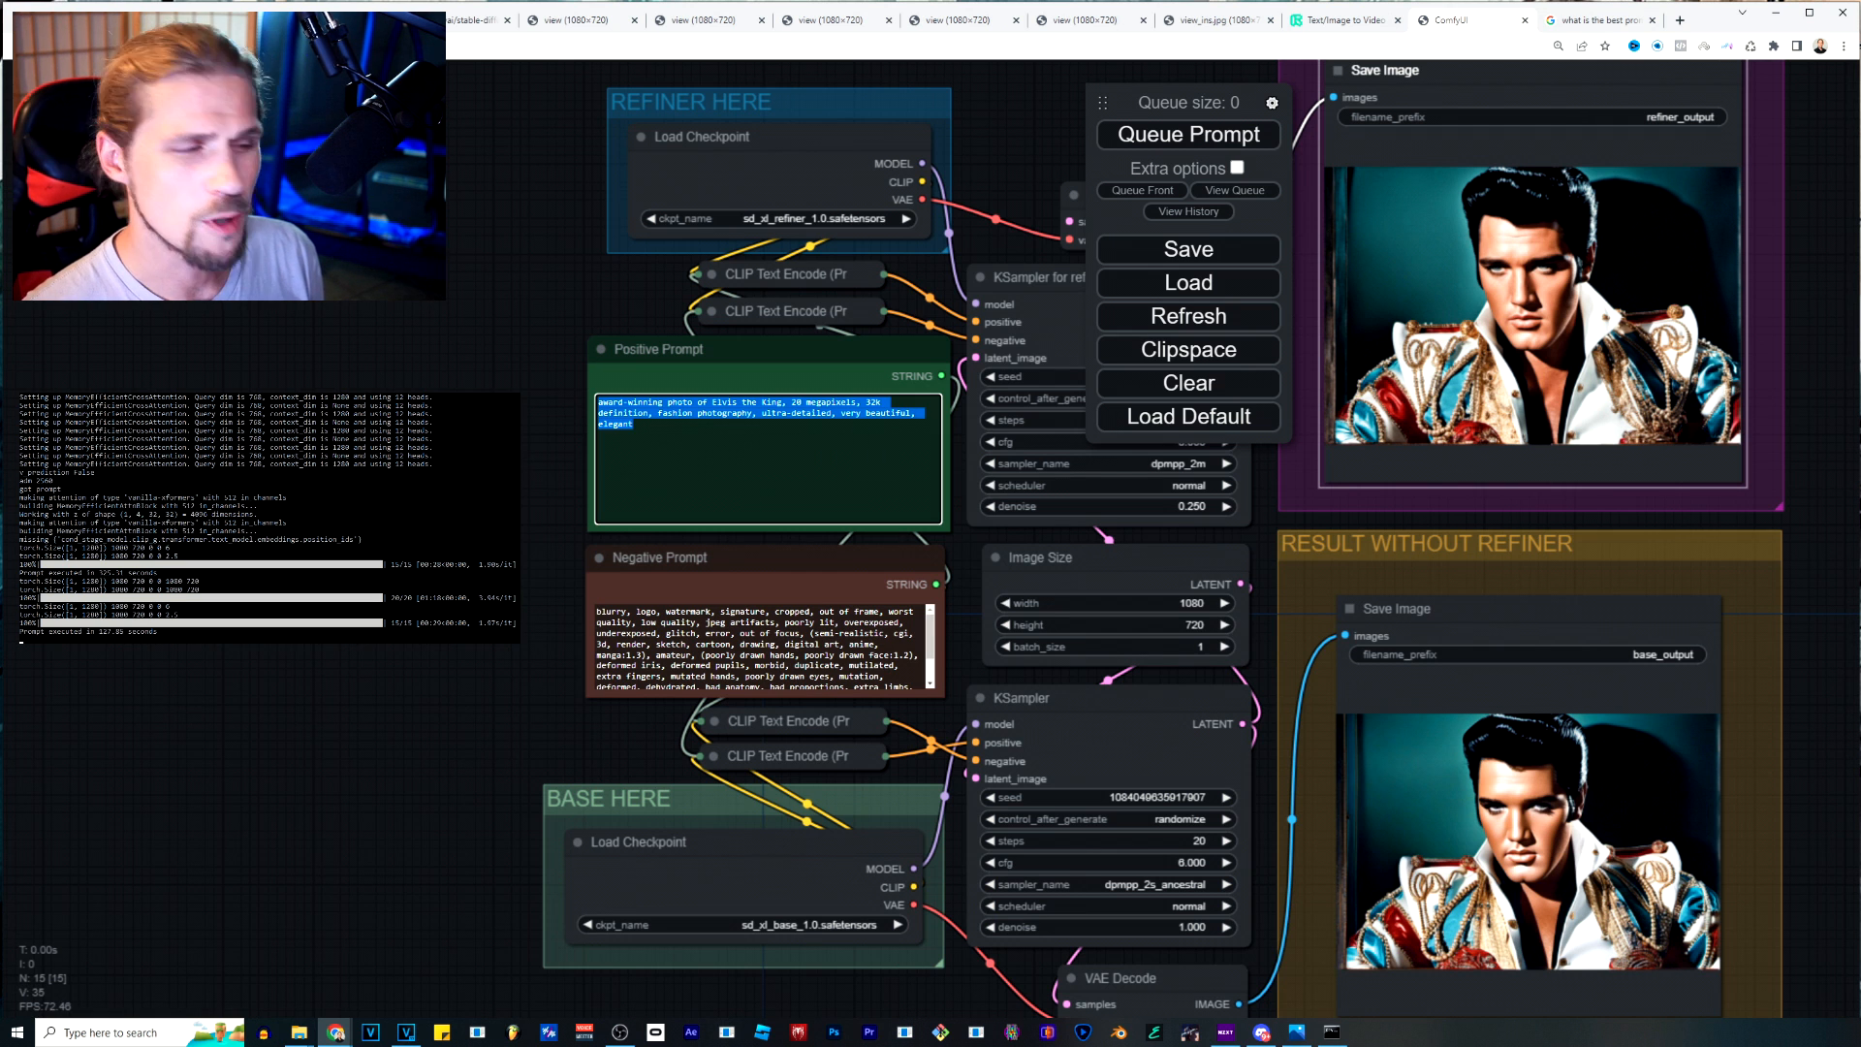
type("A home with windows, doors, porches, awnings, middle of SPACE, cyberpunk lights, Hyper Detail, 8K, HD, Octane Rendering, Unreal Engine, V-Ray, full hd - s5000 - uplight - q 3 - stop 80 - w 0.5 - ar 4:3.")
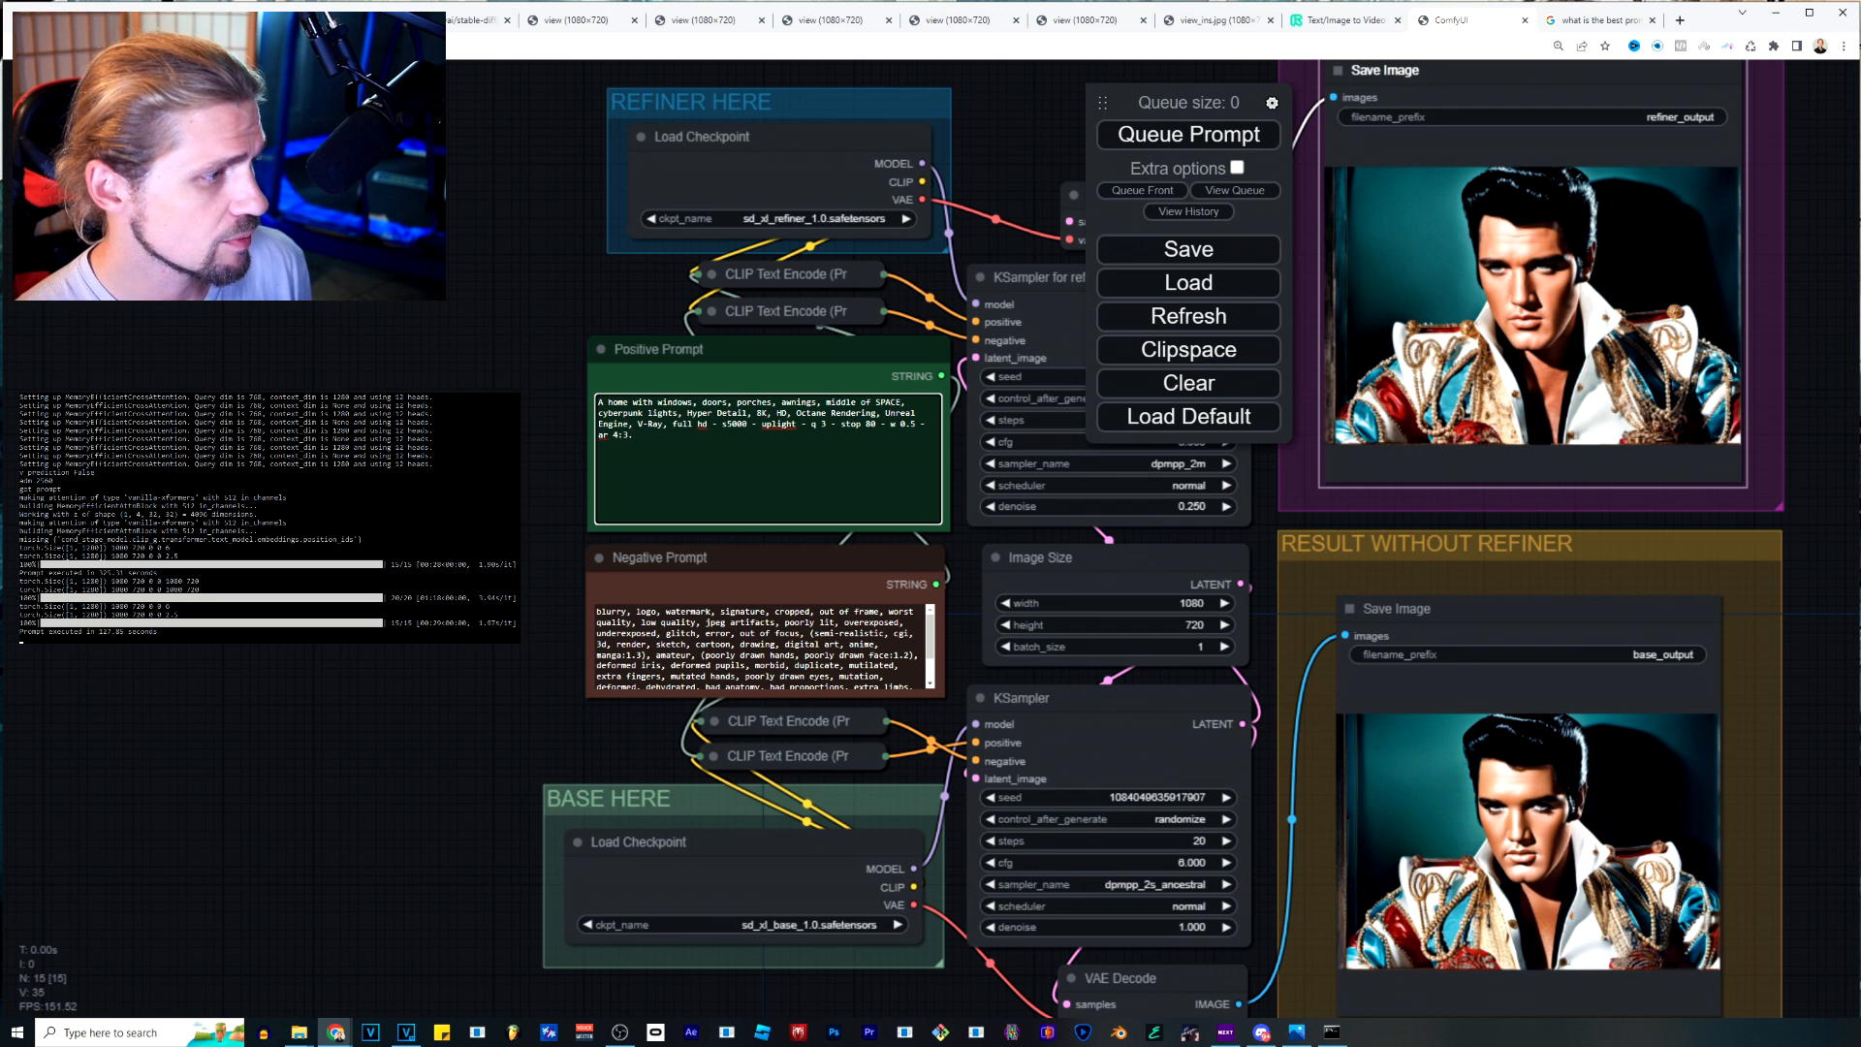
left_click_drag(628, 435, 597, 435)
key("BackSpace")
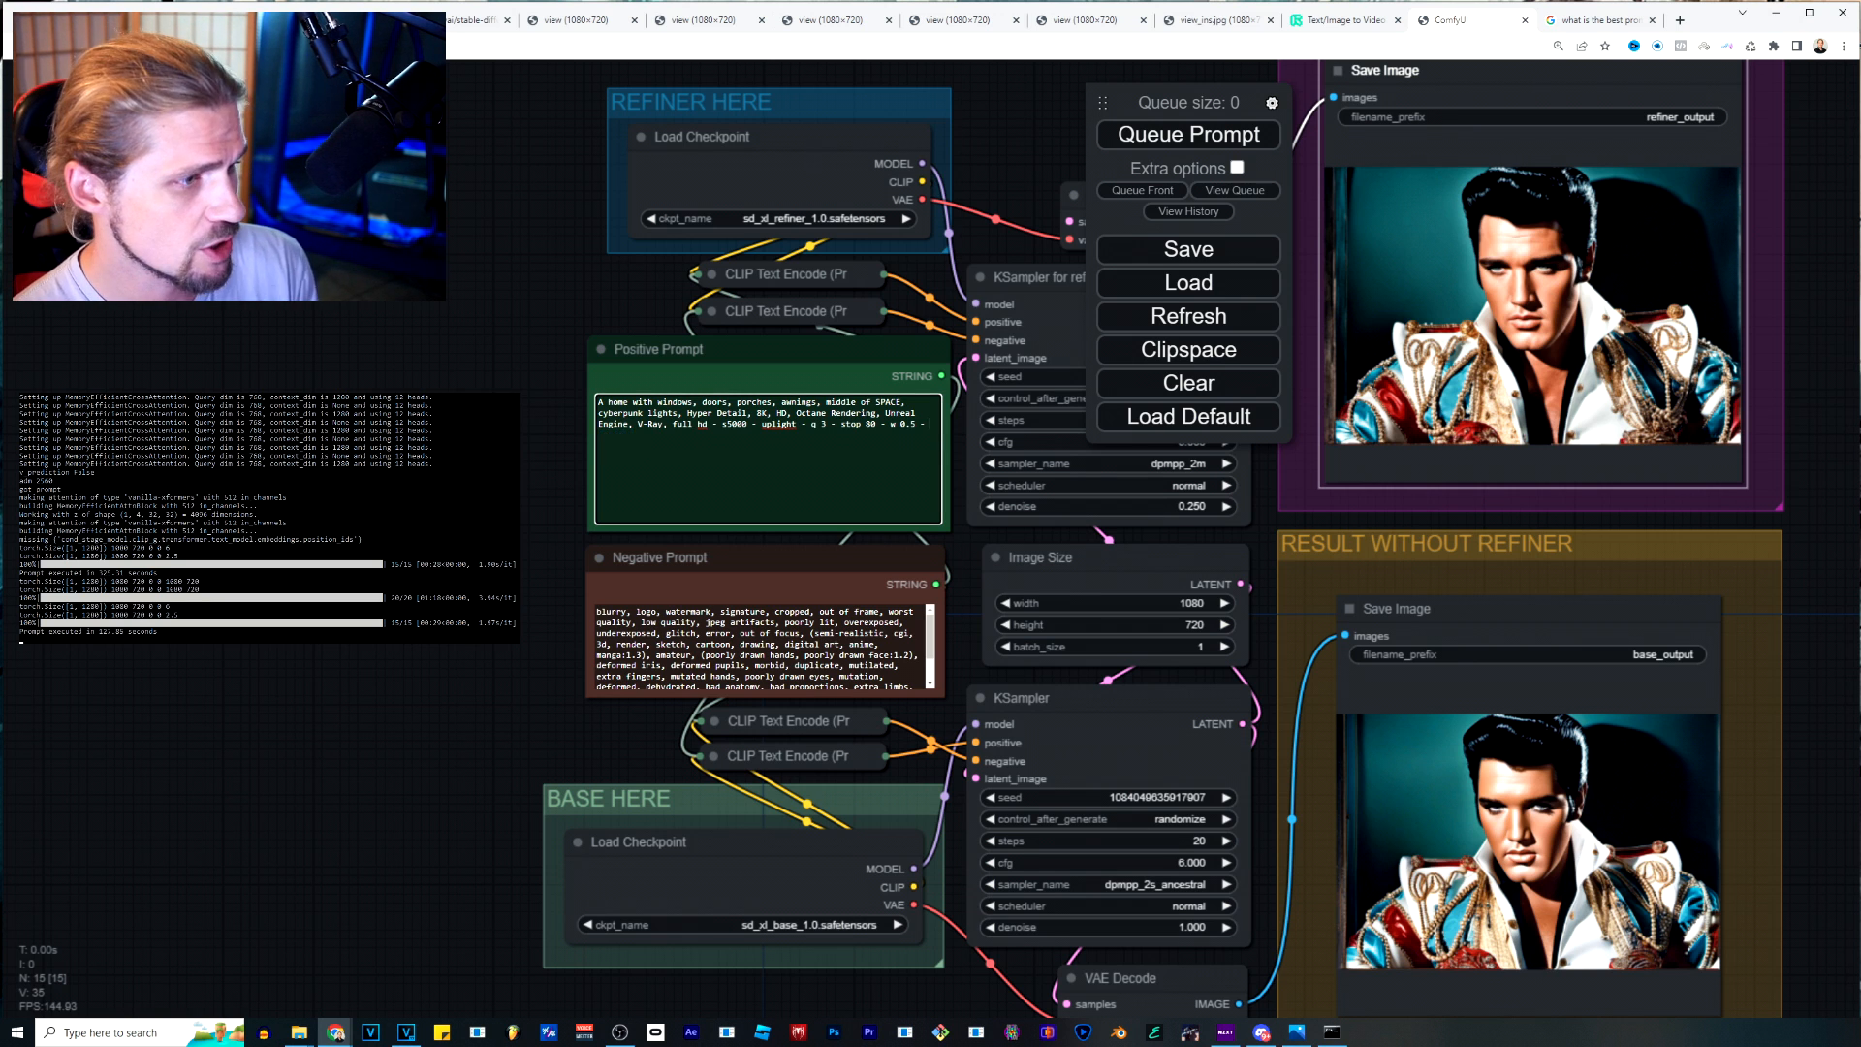
key("BackSpace")
key("BackSpace")
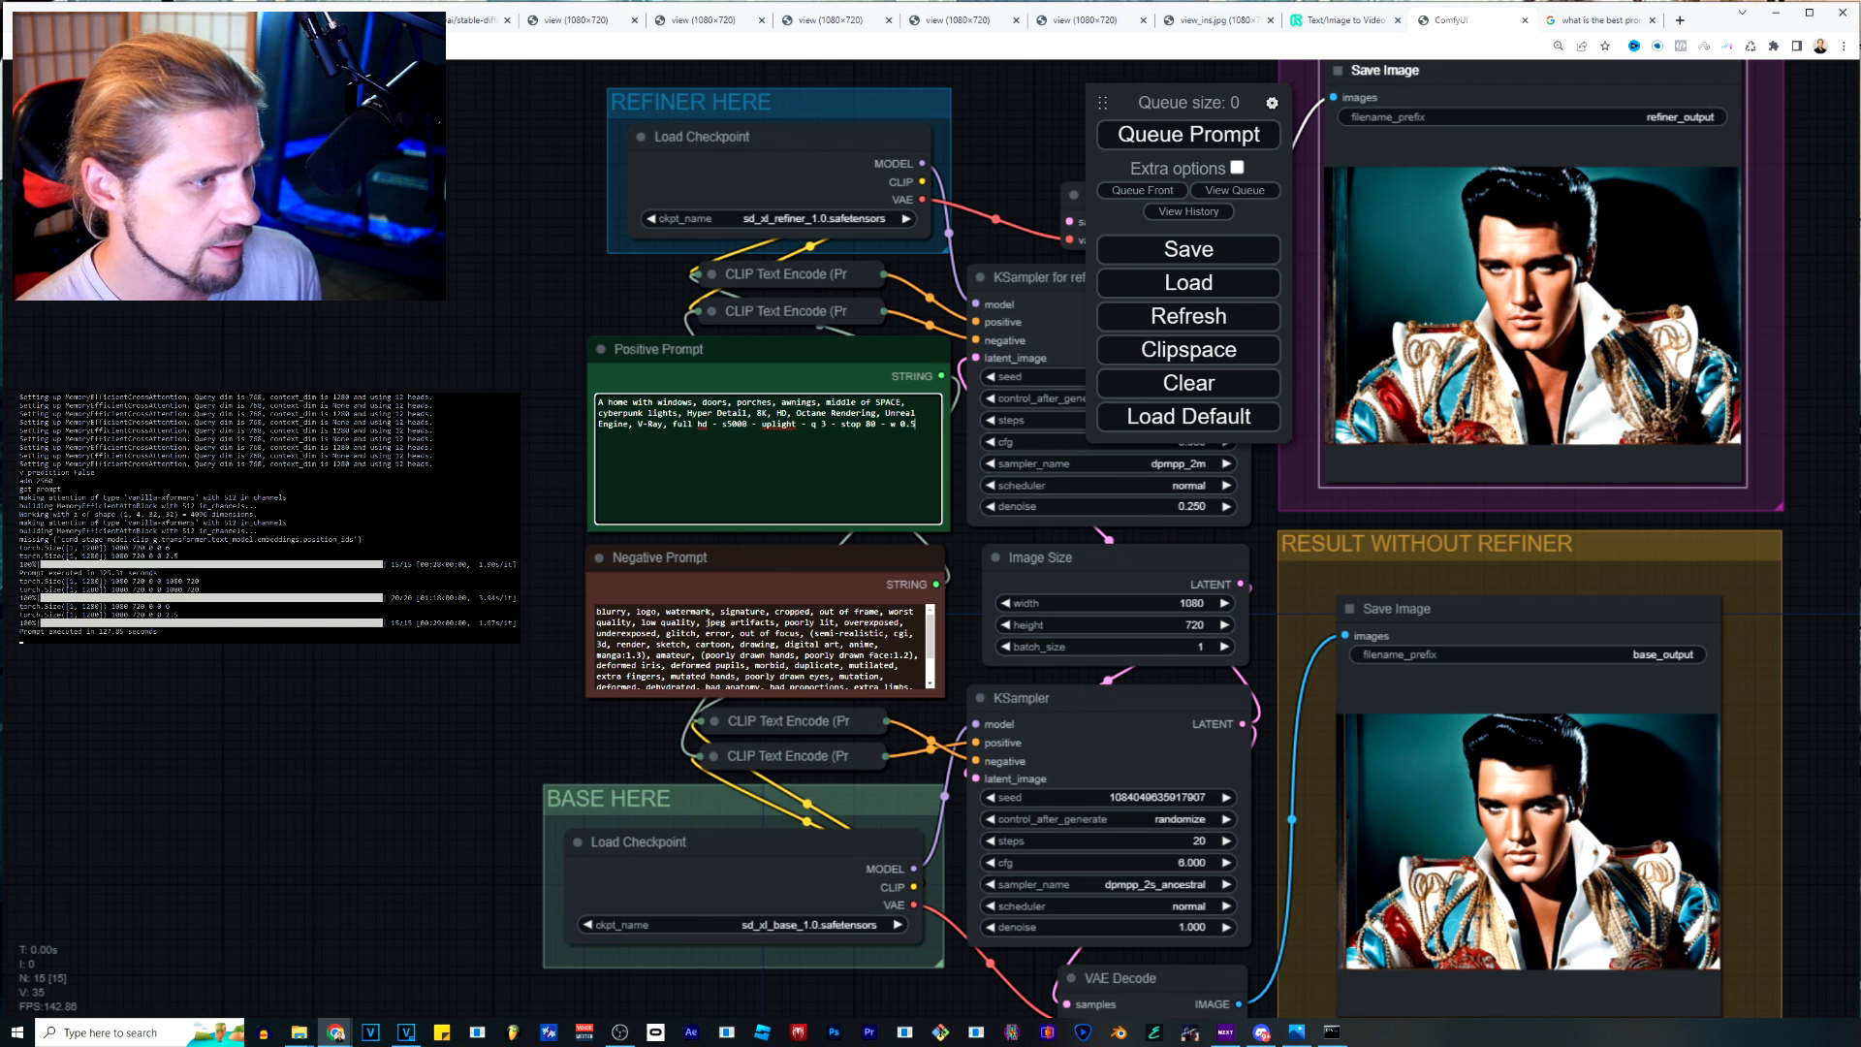
Queue the home-in-space prompt and open the refined result image in its own tab.
left_click(1189, 135)
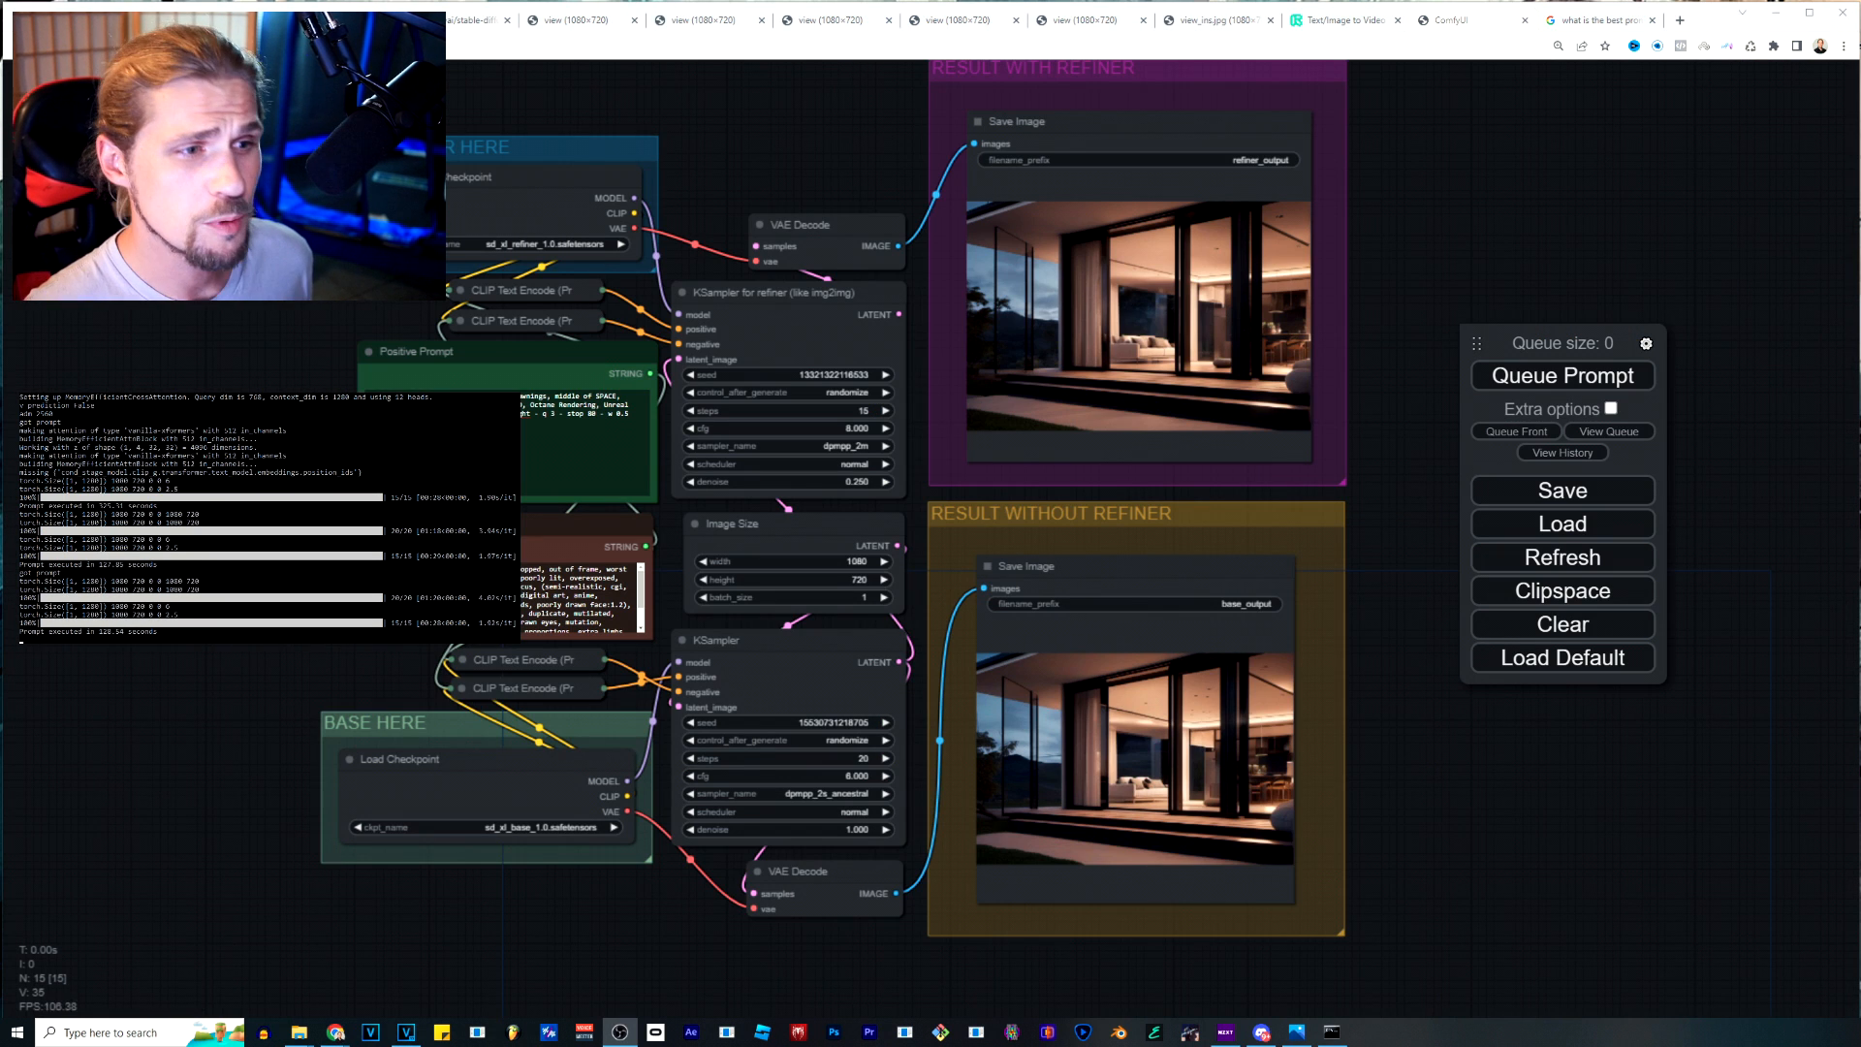
right_click(1202, 291)
left_click(1231, 308)
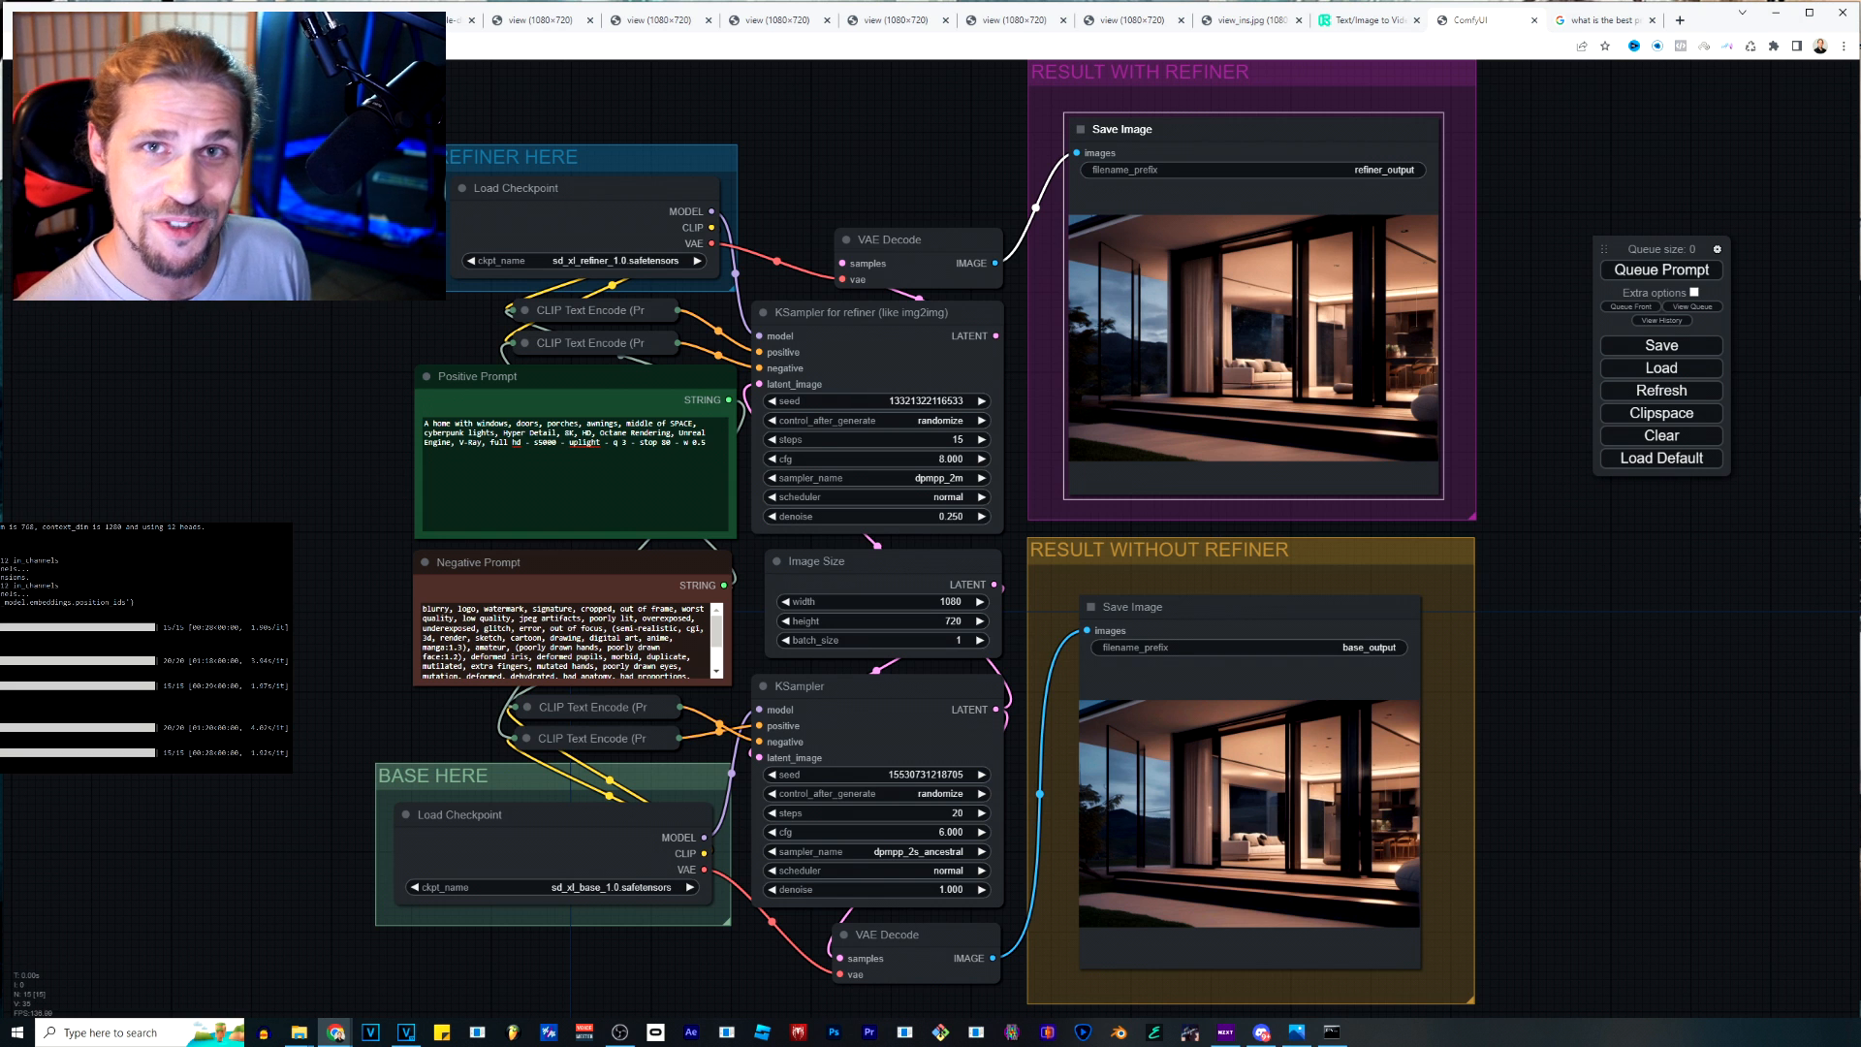
Clear all text from the Negative Prompt and Positive Prompt nodes.
left_click(572, 640)
key("ctrl+a")
key("BackSpace")
double_click(586, 443)
key("ctrl+a")
key("BackSpace")
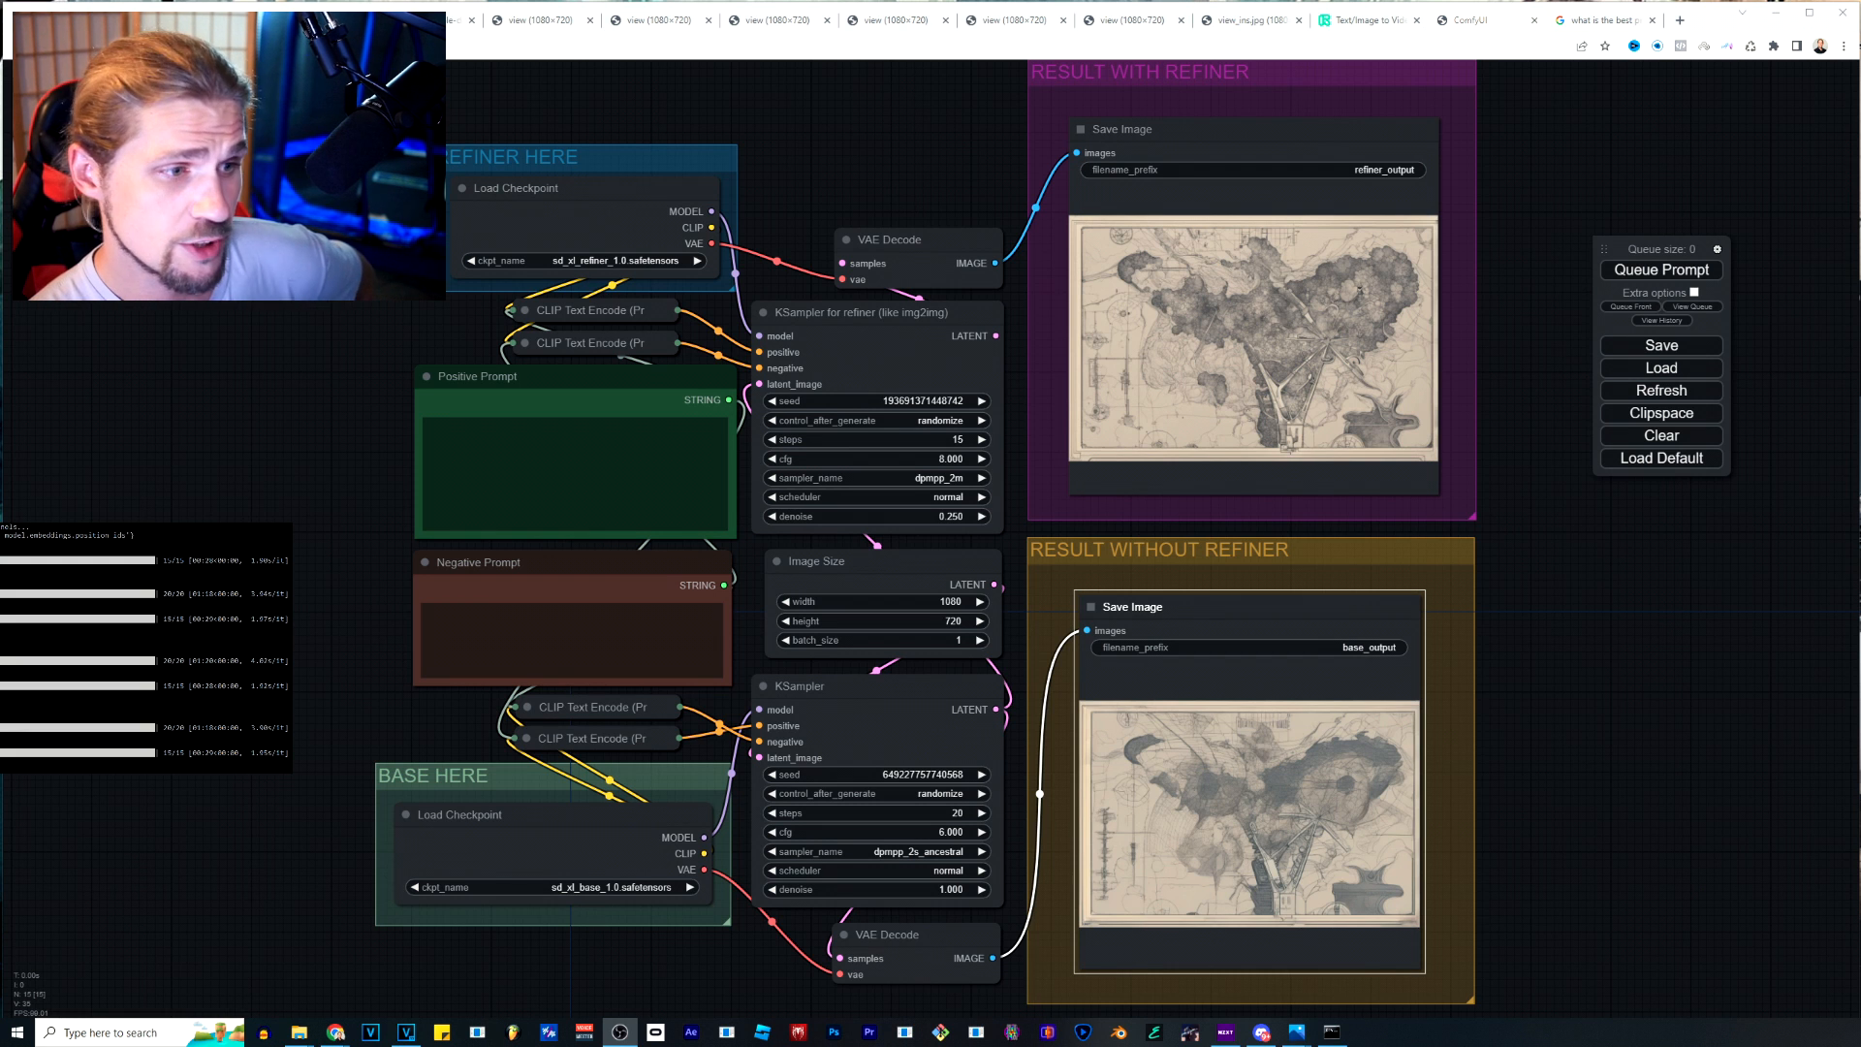
Open the refined map image in a new tab, group that tab with the other image tabs, and return to the workflow.
right_click(1335, 336)
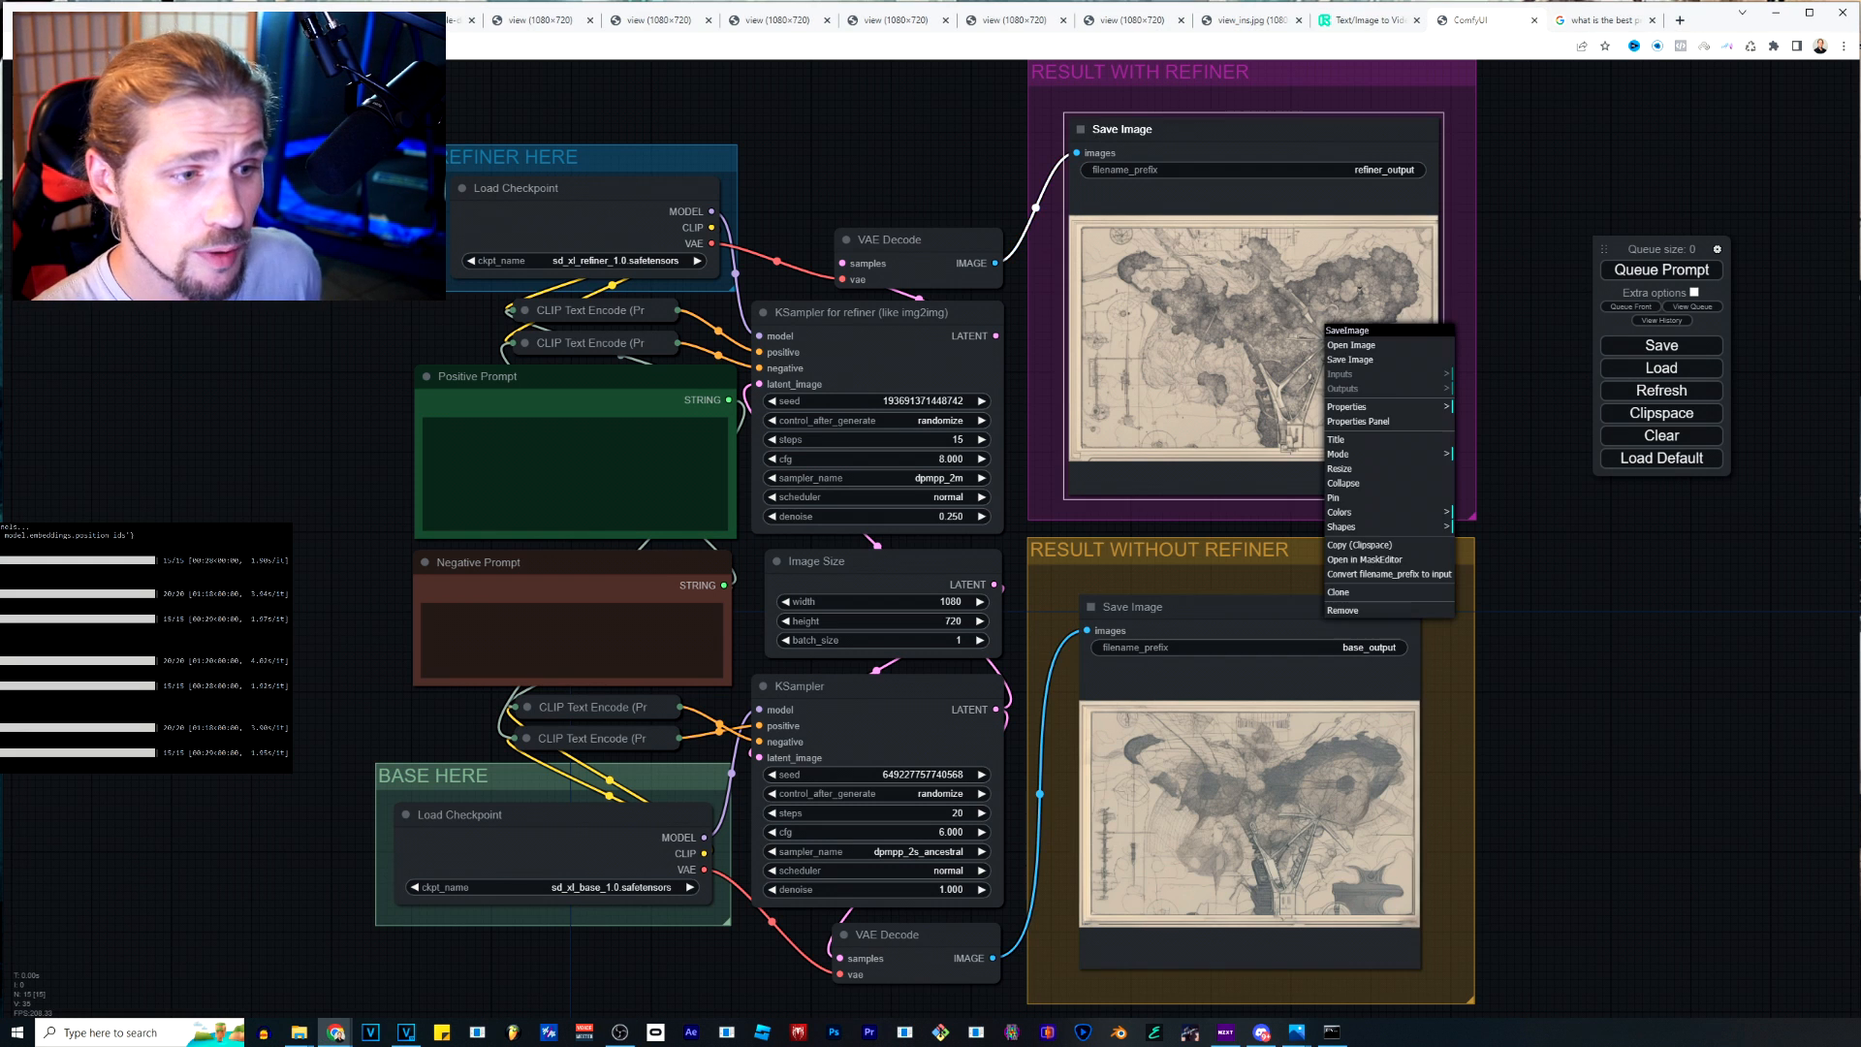
left_click(1351, 345)
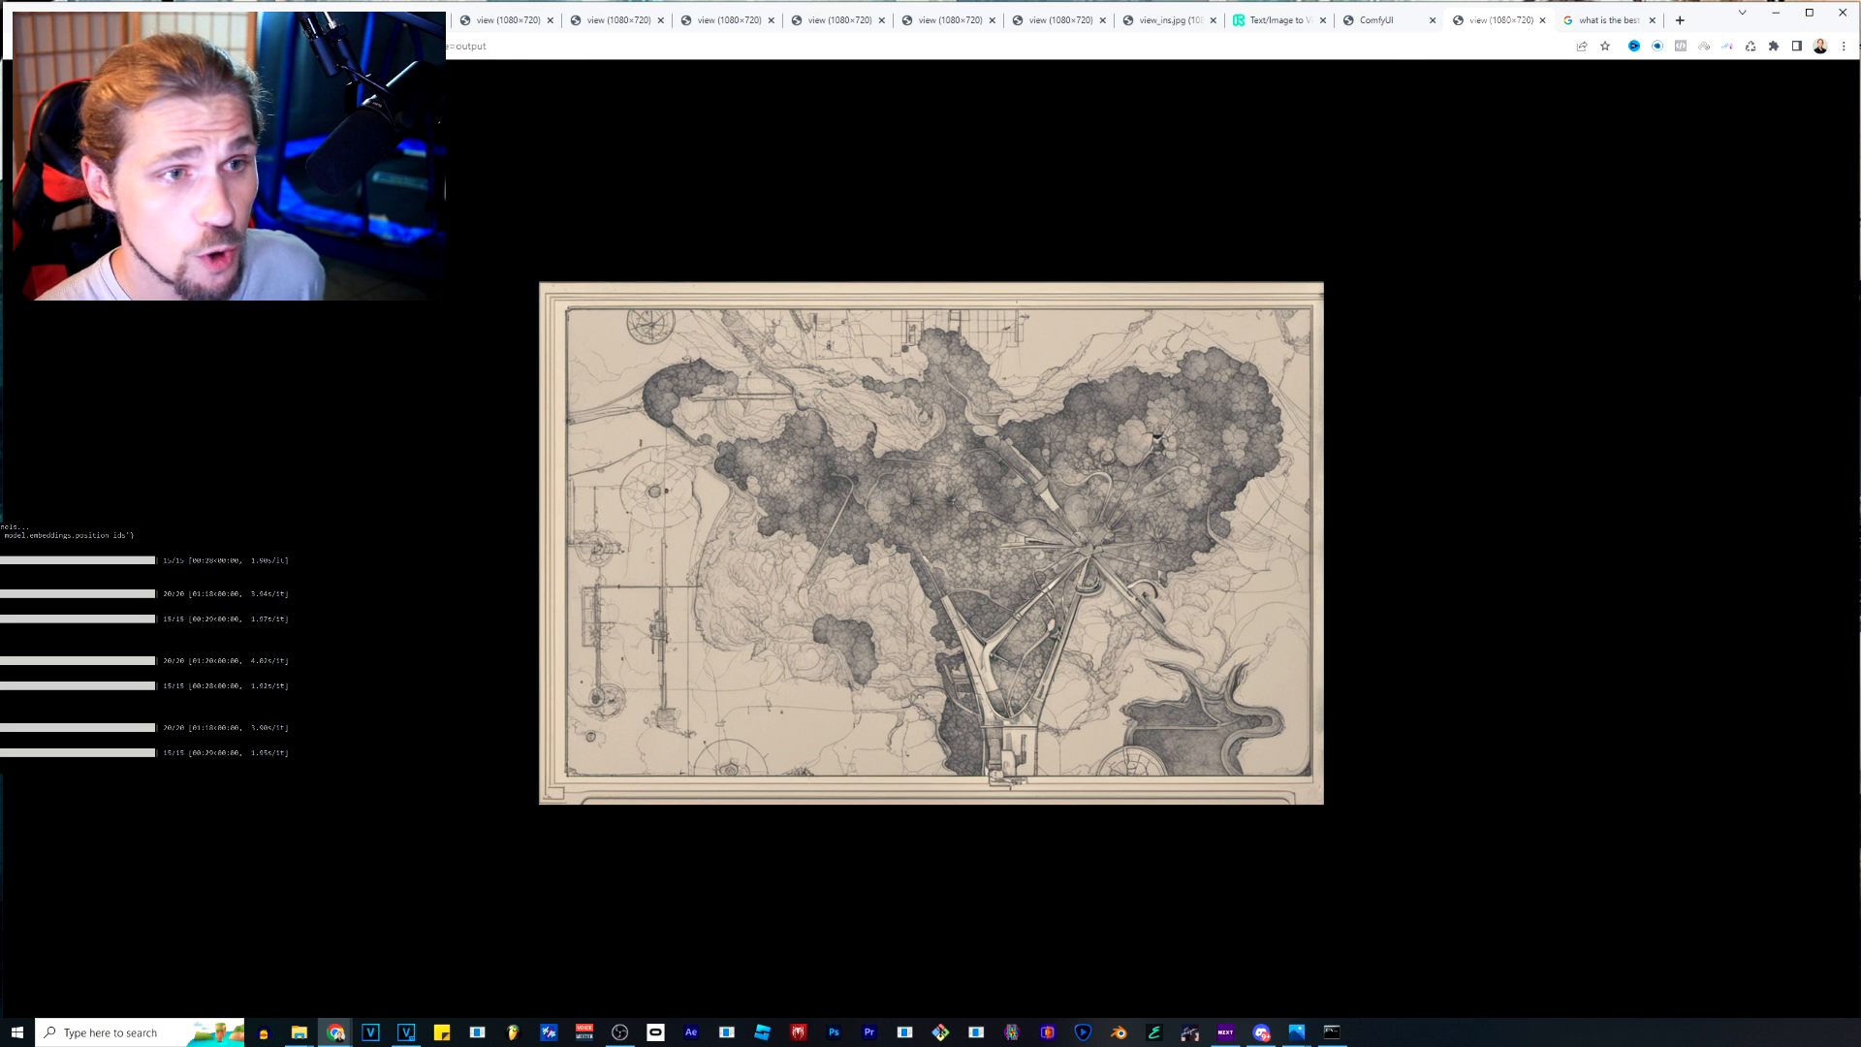
left_click_drag(1498, 19, 836, 20)
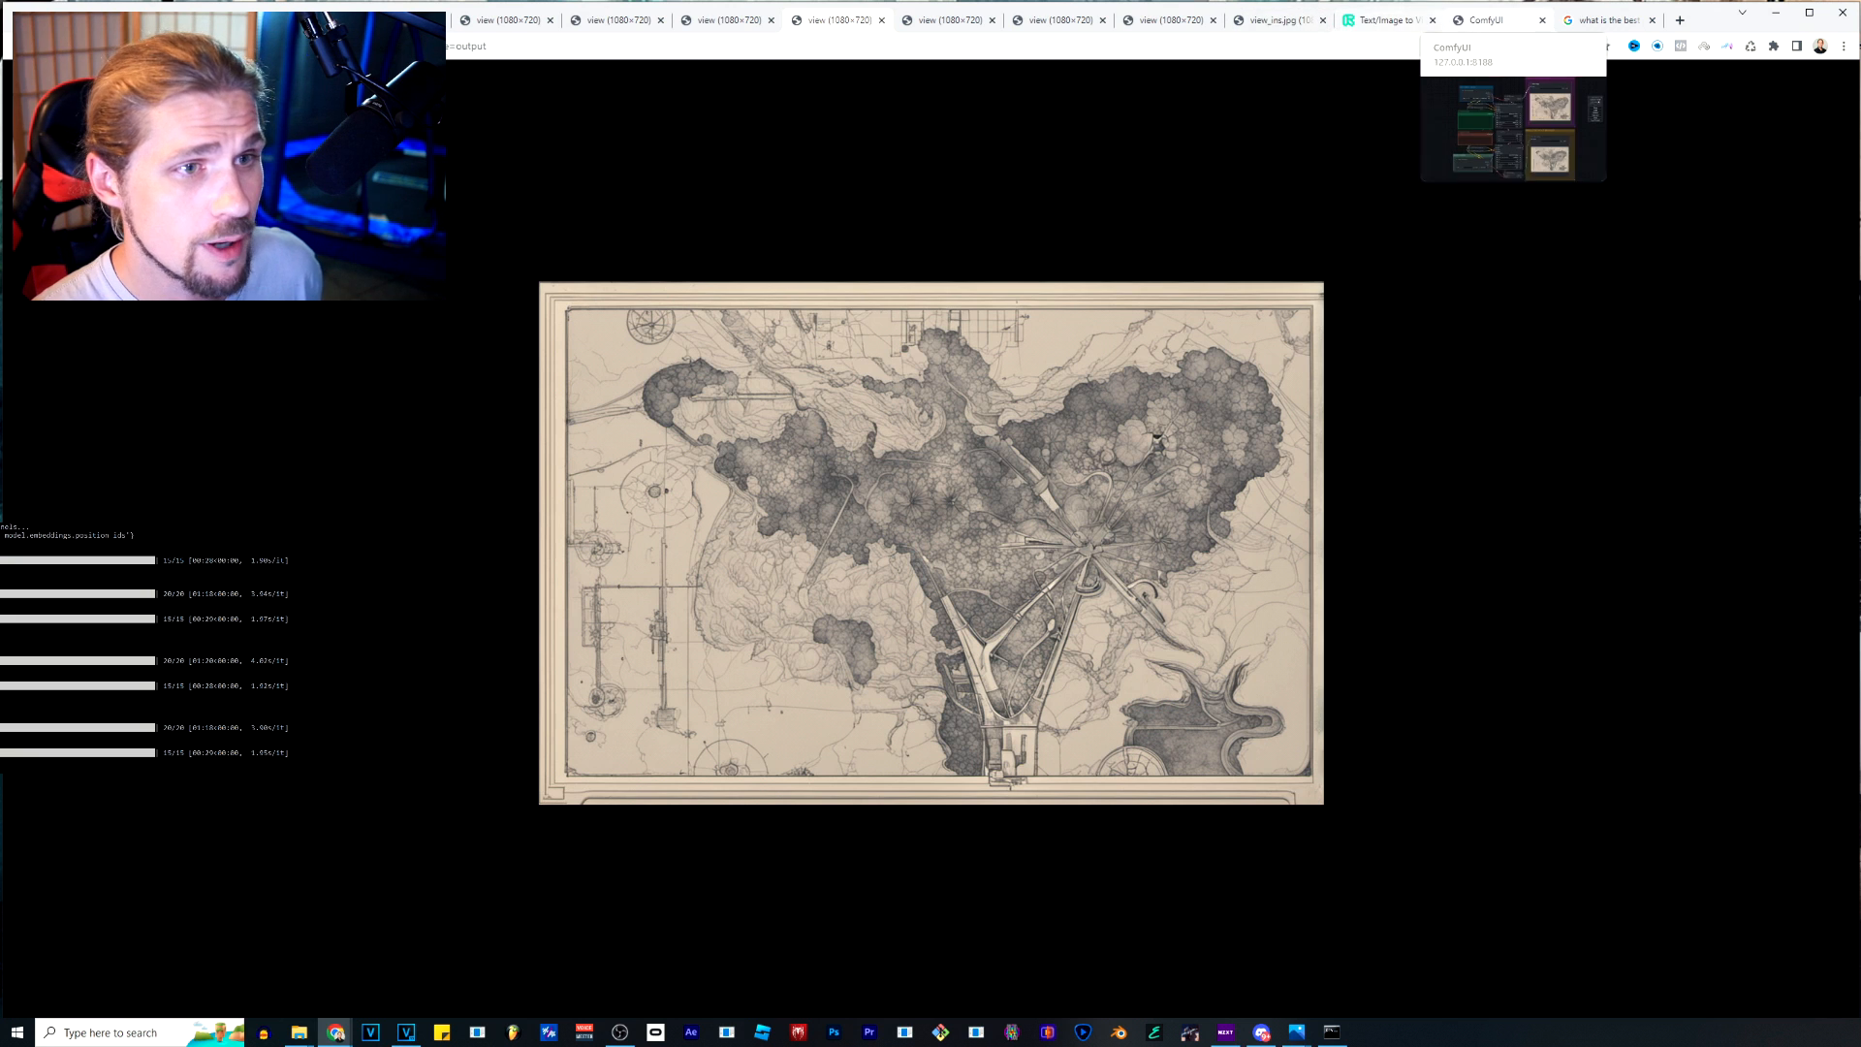
left_click(1488, 19)
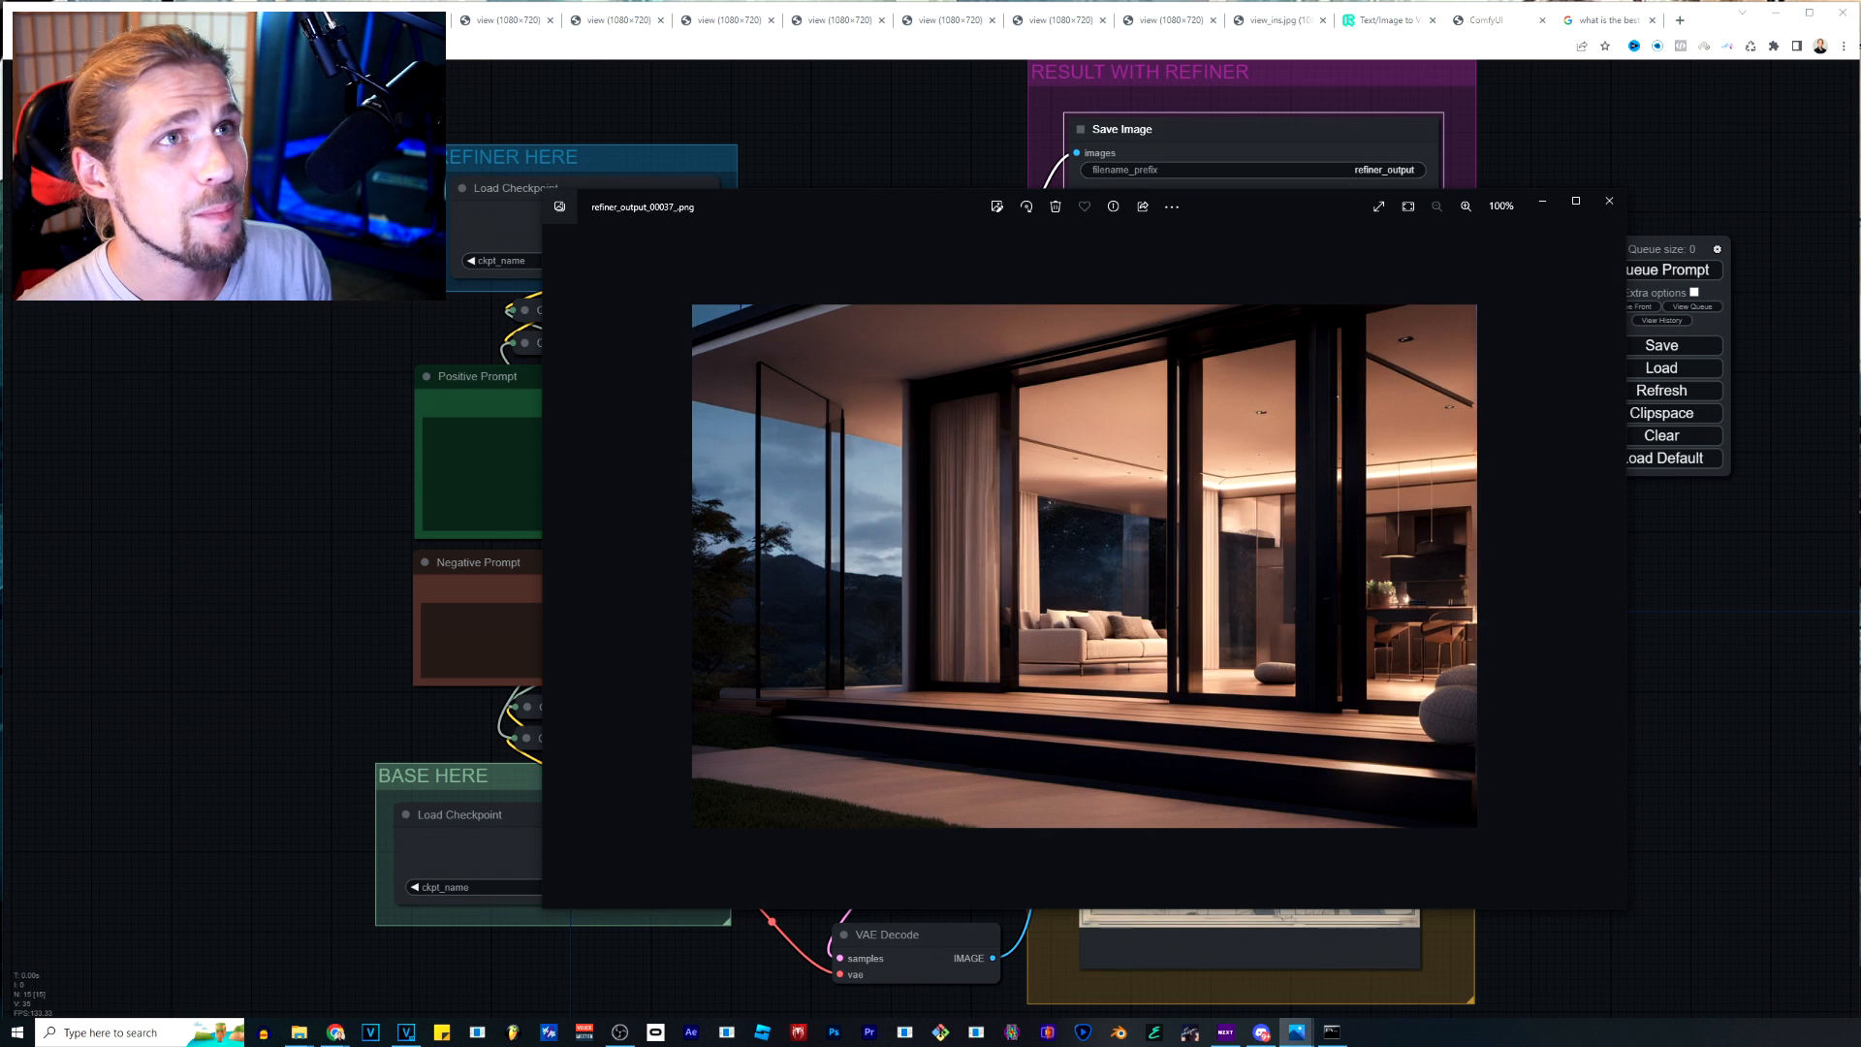
Browse the saved outputs in the photo viewer to refiner_output_00035_.png and inspect the classic car's front up close.
key("Right")
key("Right")
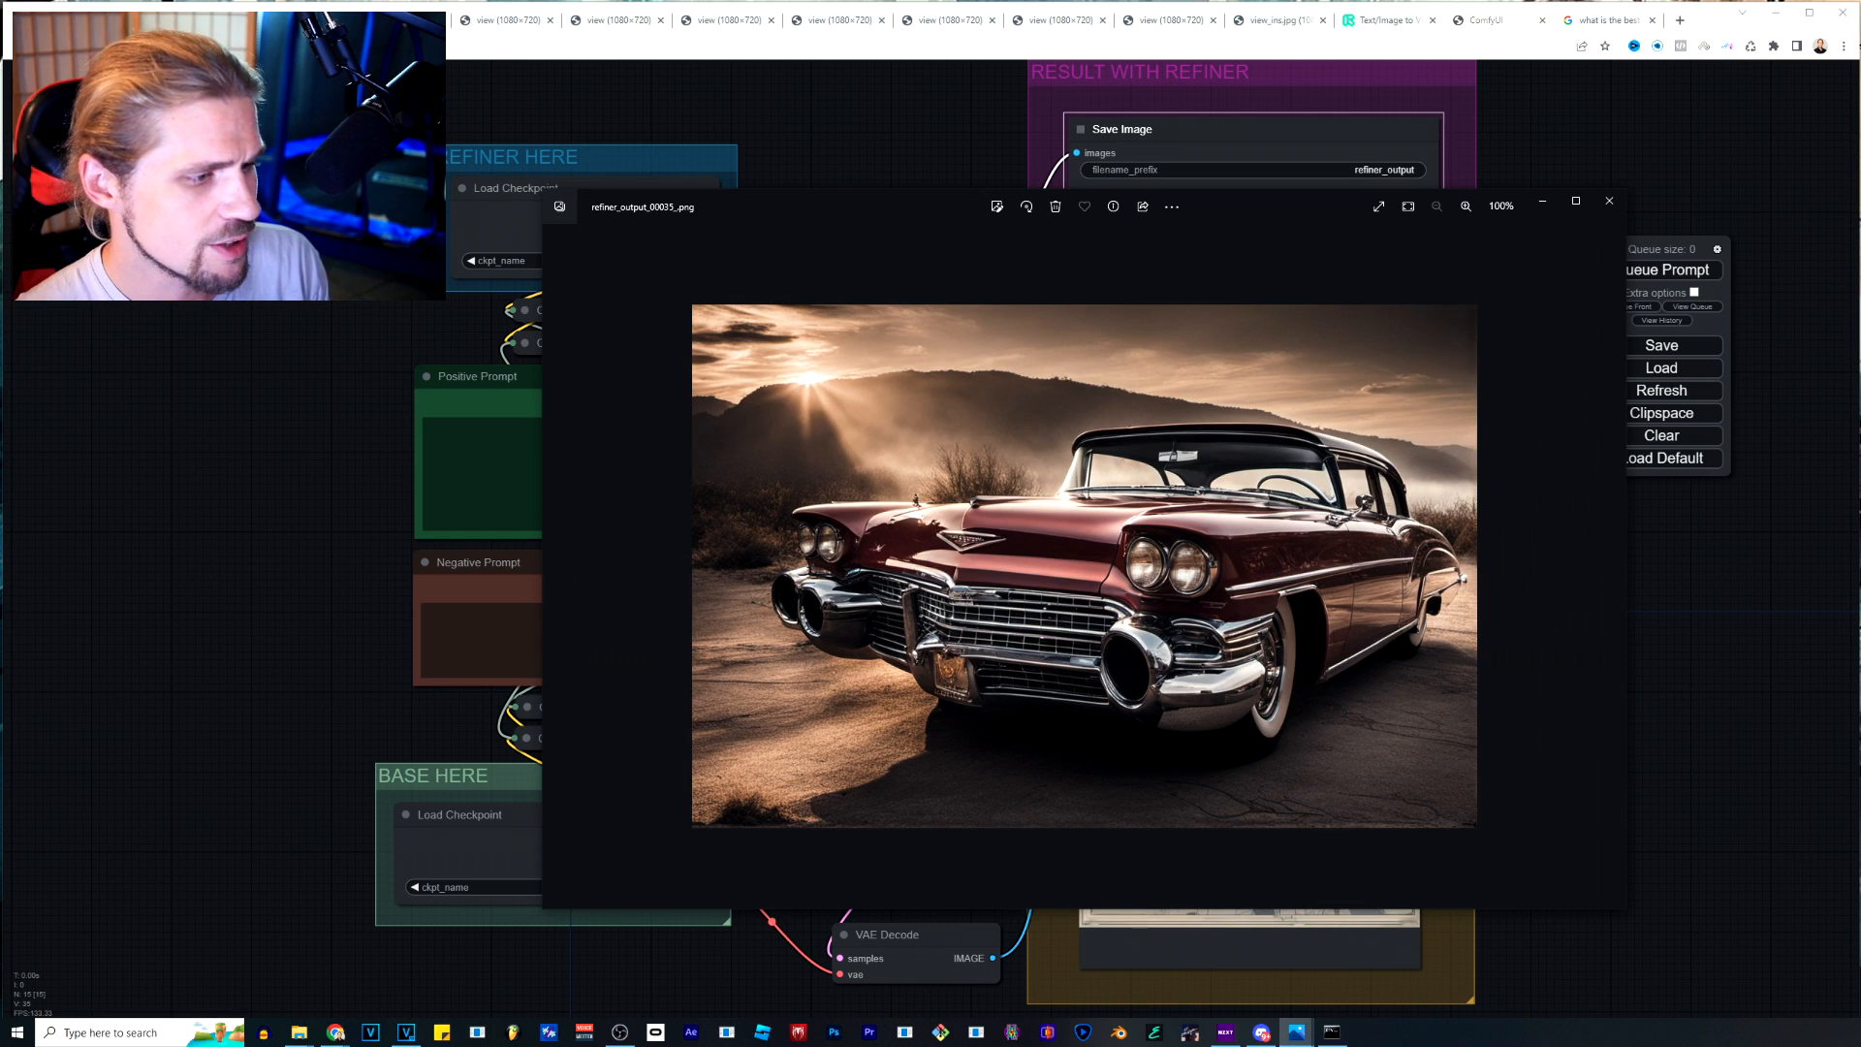
scroll(872, 709, "up", 5)
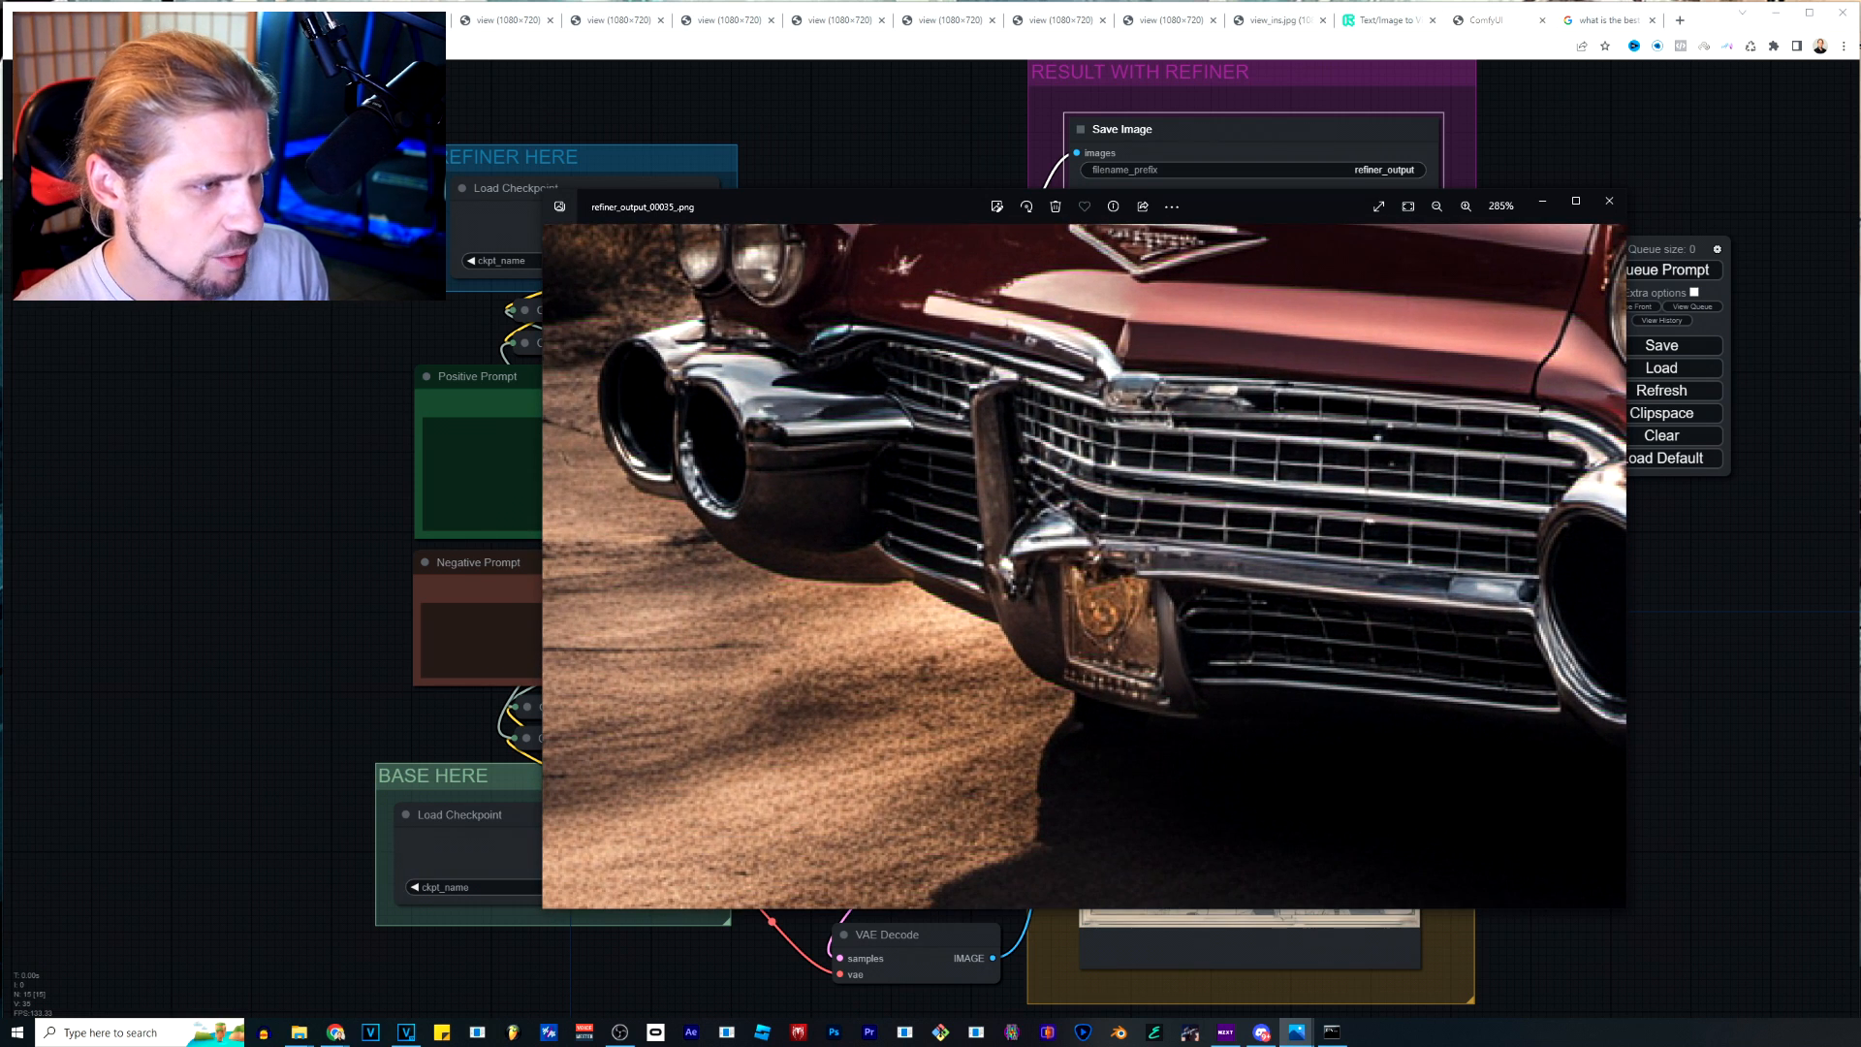
scroll(1085, 567, "down", 3)
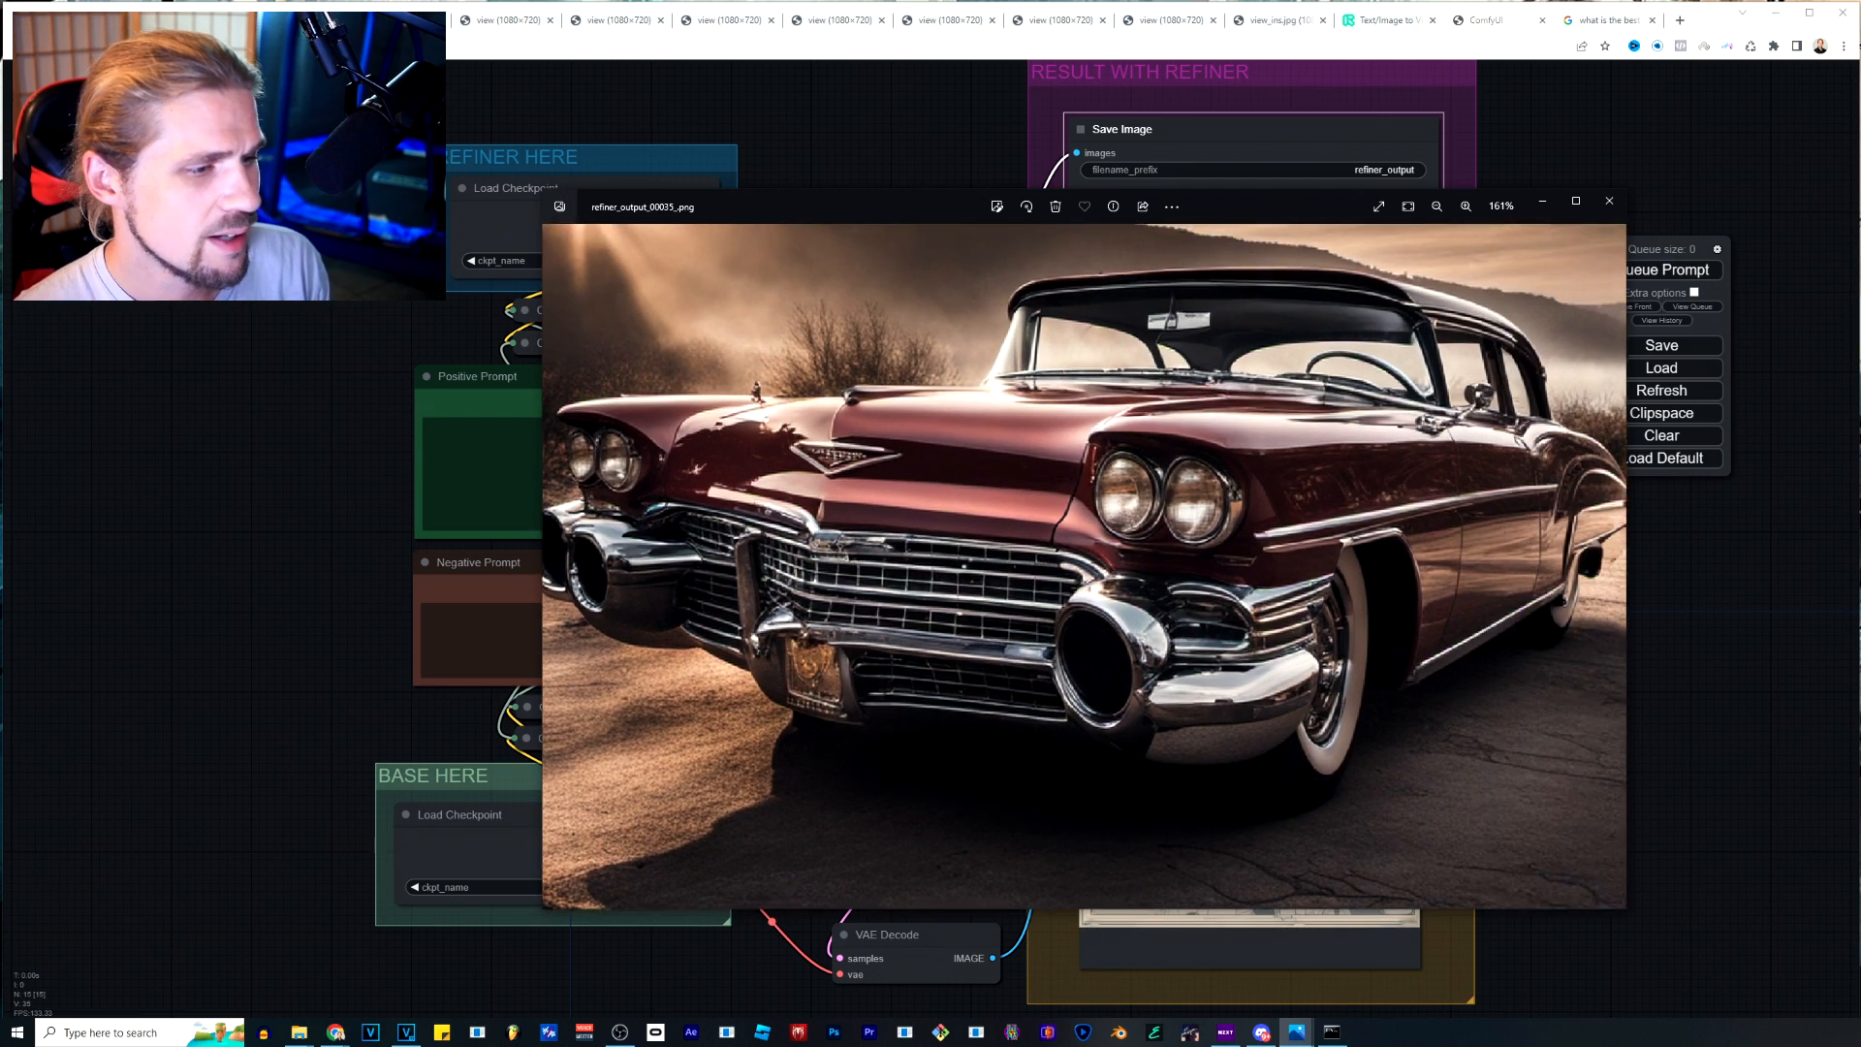
left_click_drag(1085, 567, 1050, 594)
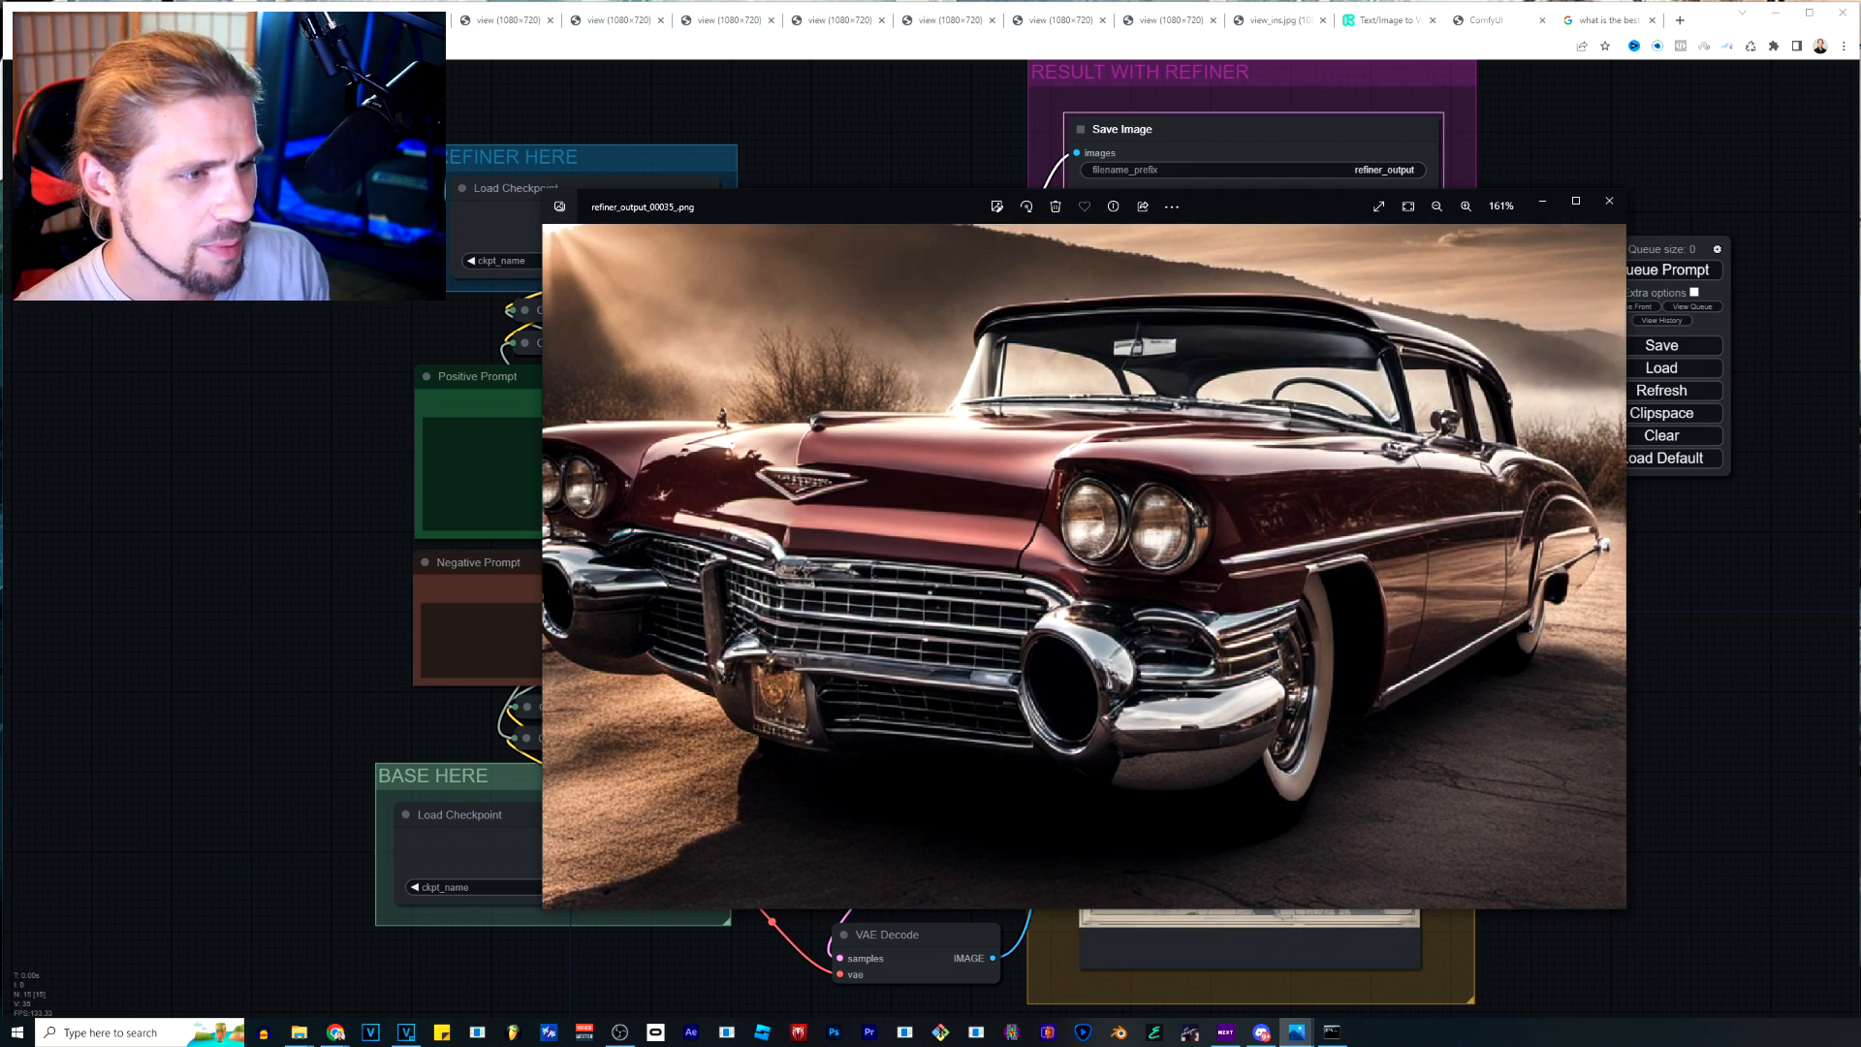
scroll(1050, 594, "down", 3)
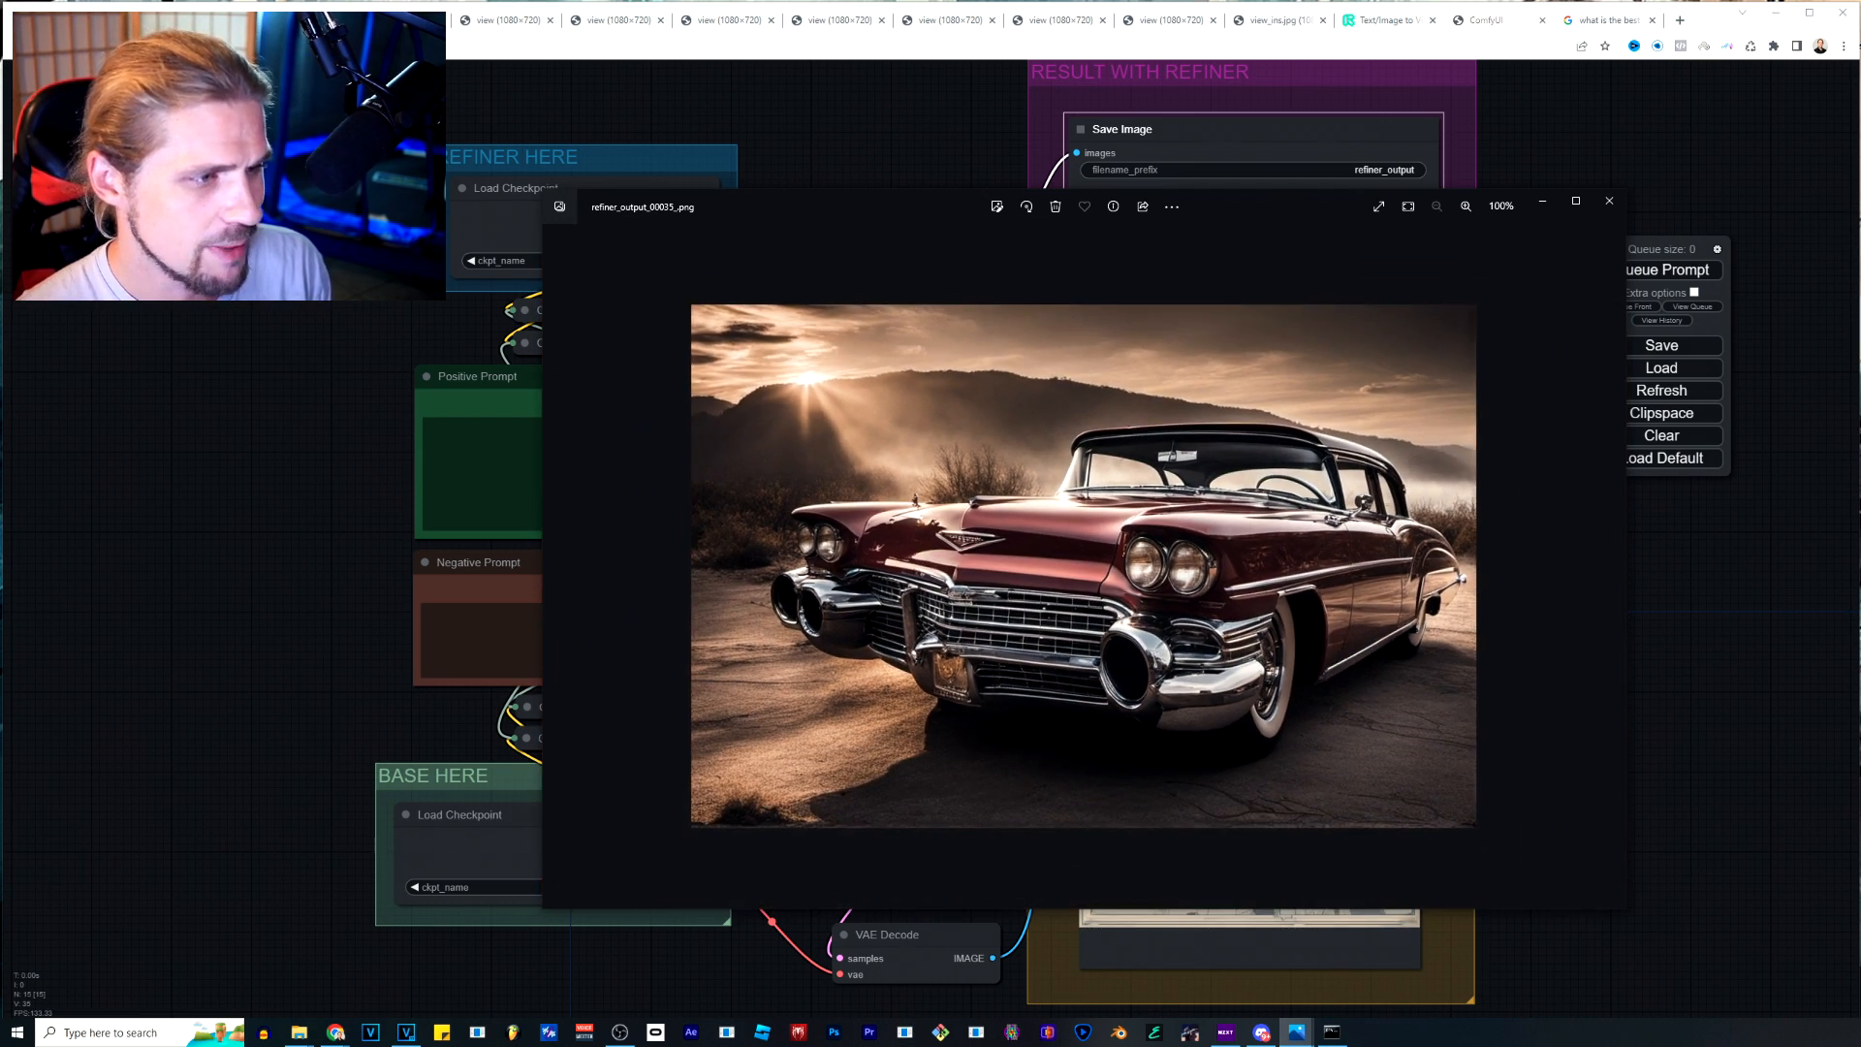
Browse back through the saved outputs to refiner_output_00031_.png and inspect the flying saucer's details.
key("Left")
key("Left")
key("Left")
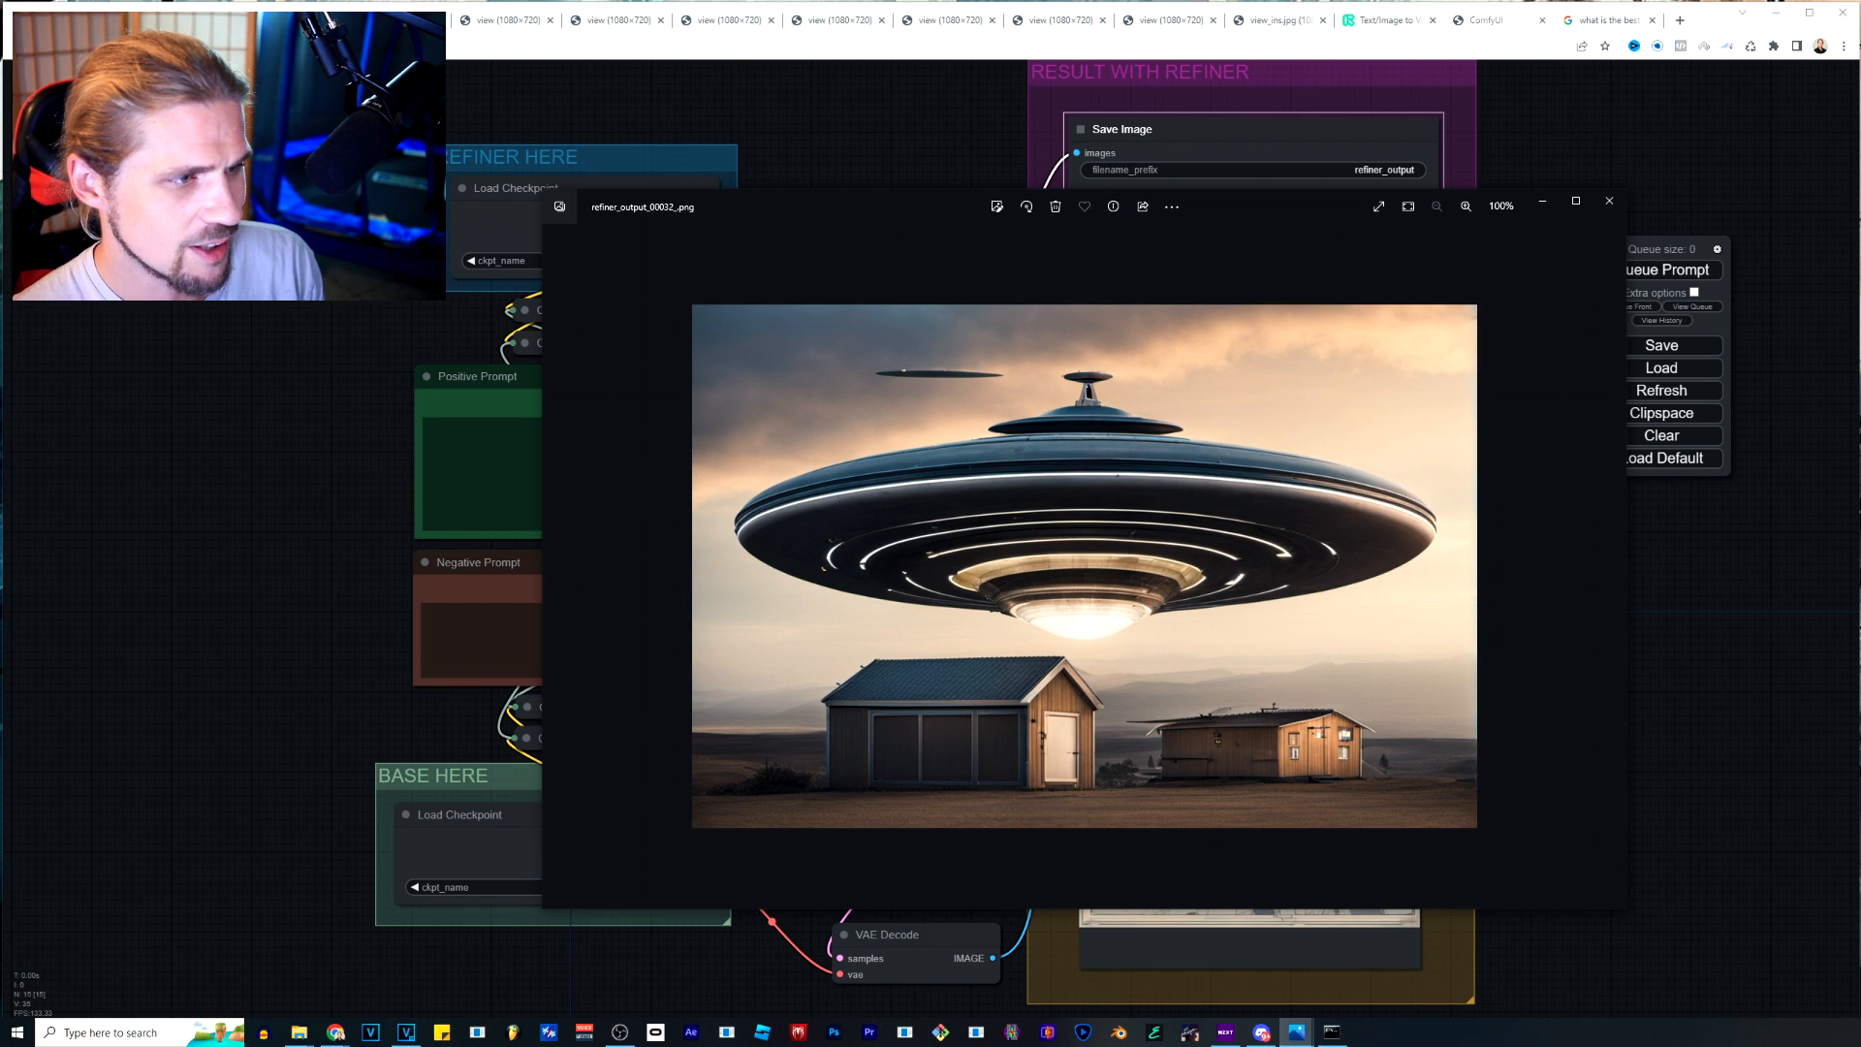
key("Left")
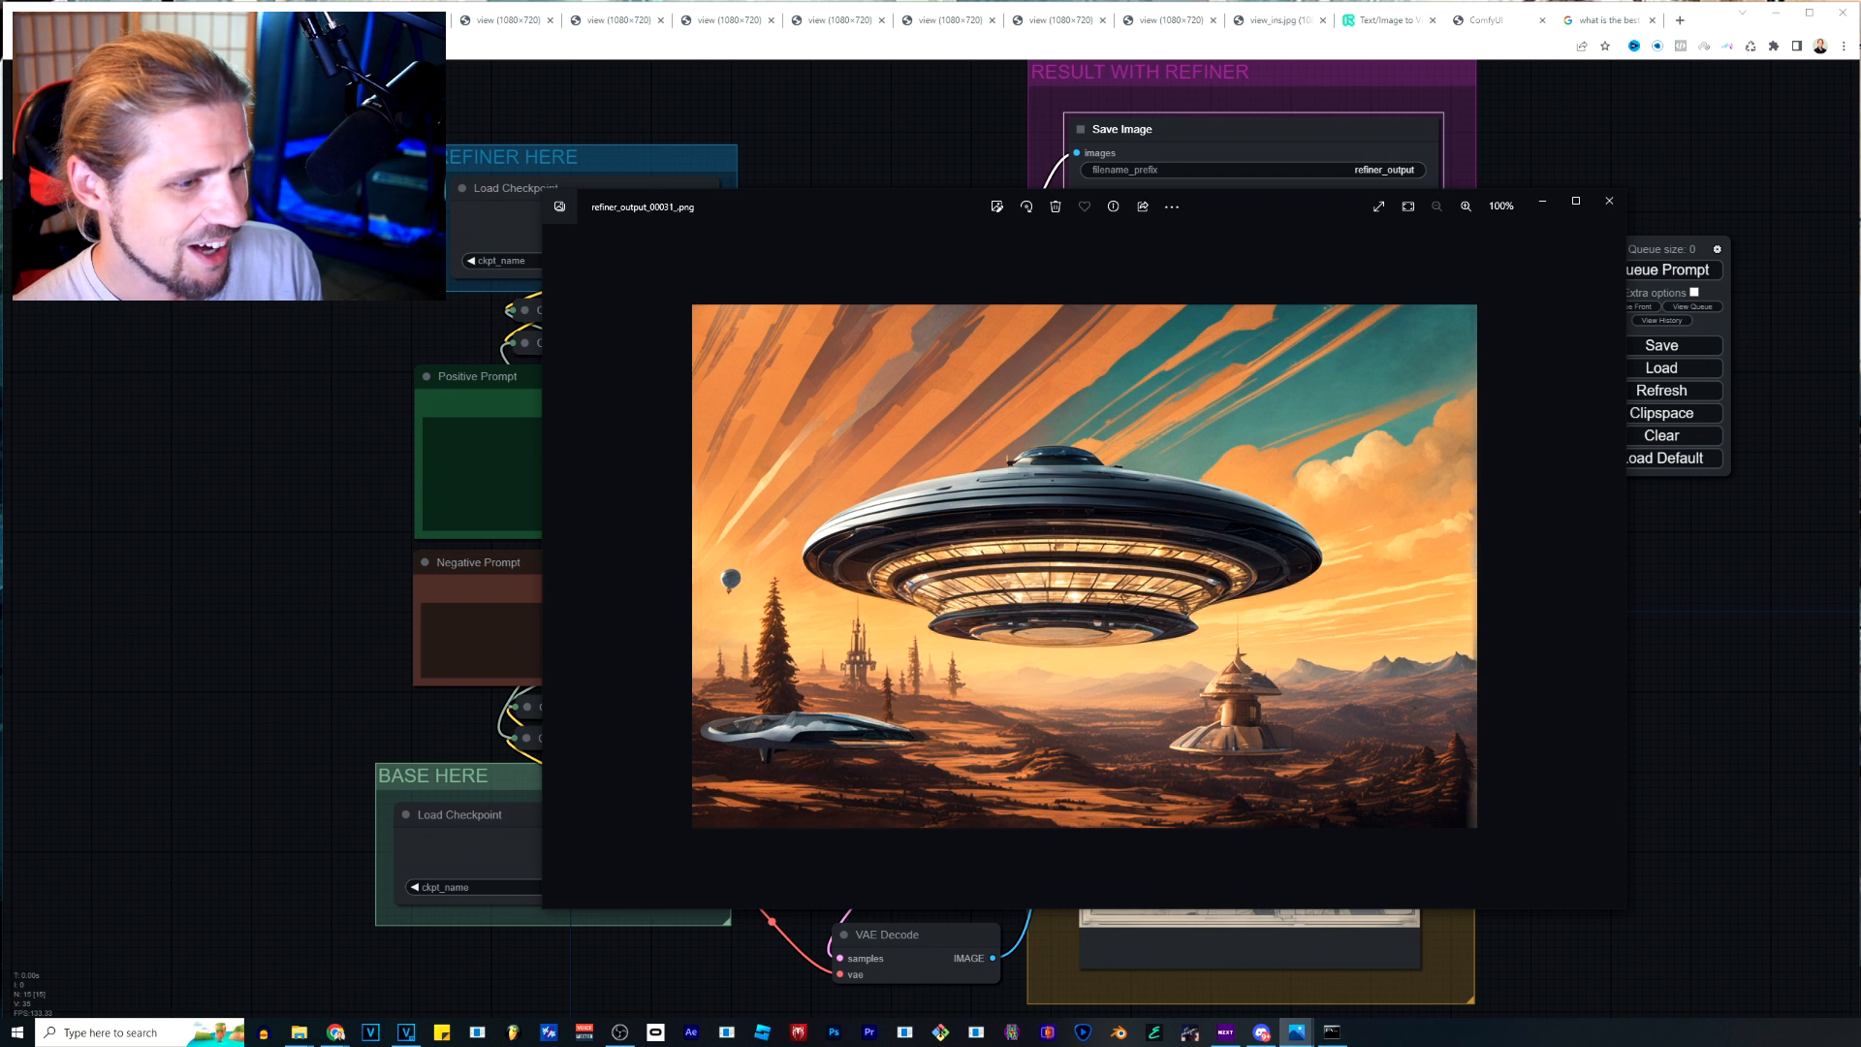
scroll(1036, 640, "up", 4)
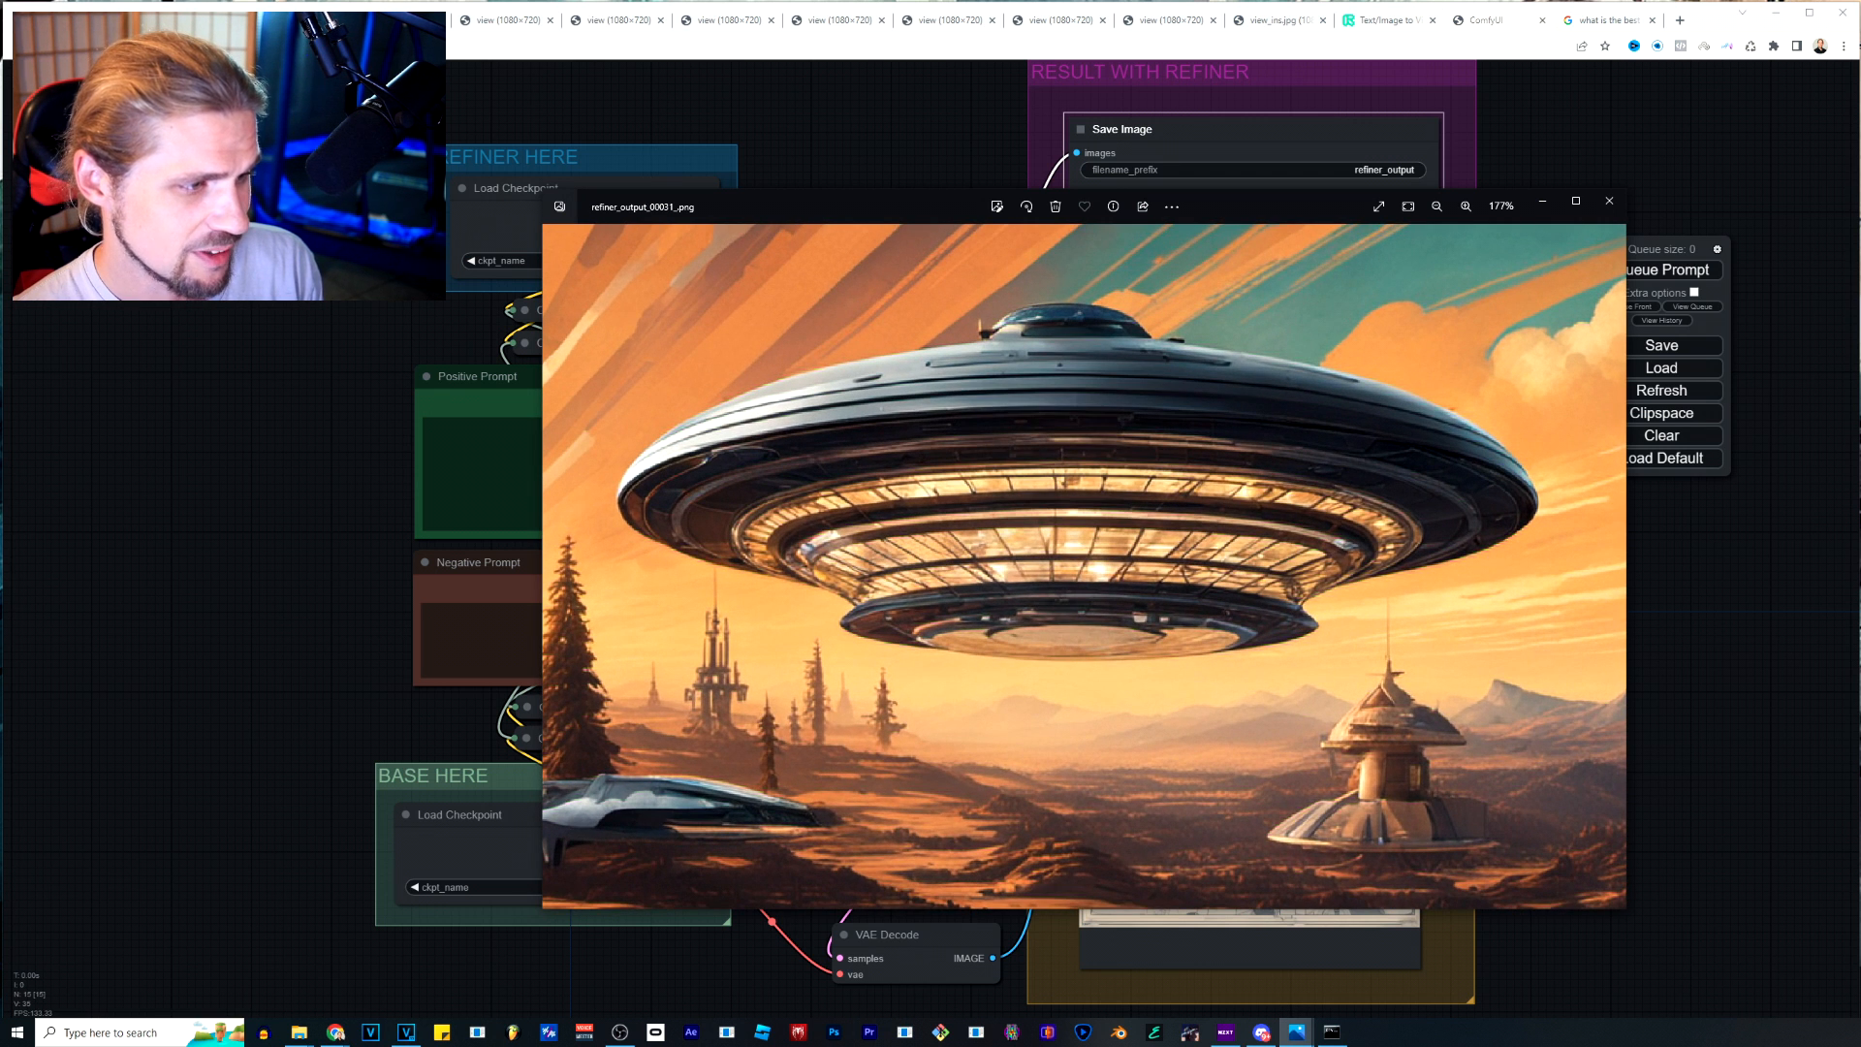
scroll(1084, 567, "down", 4)
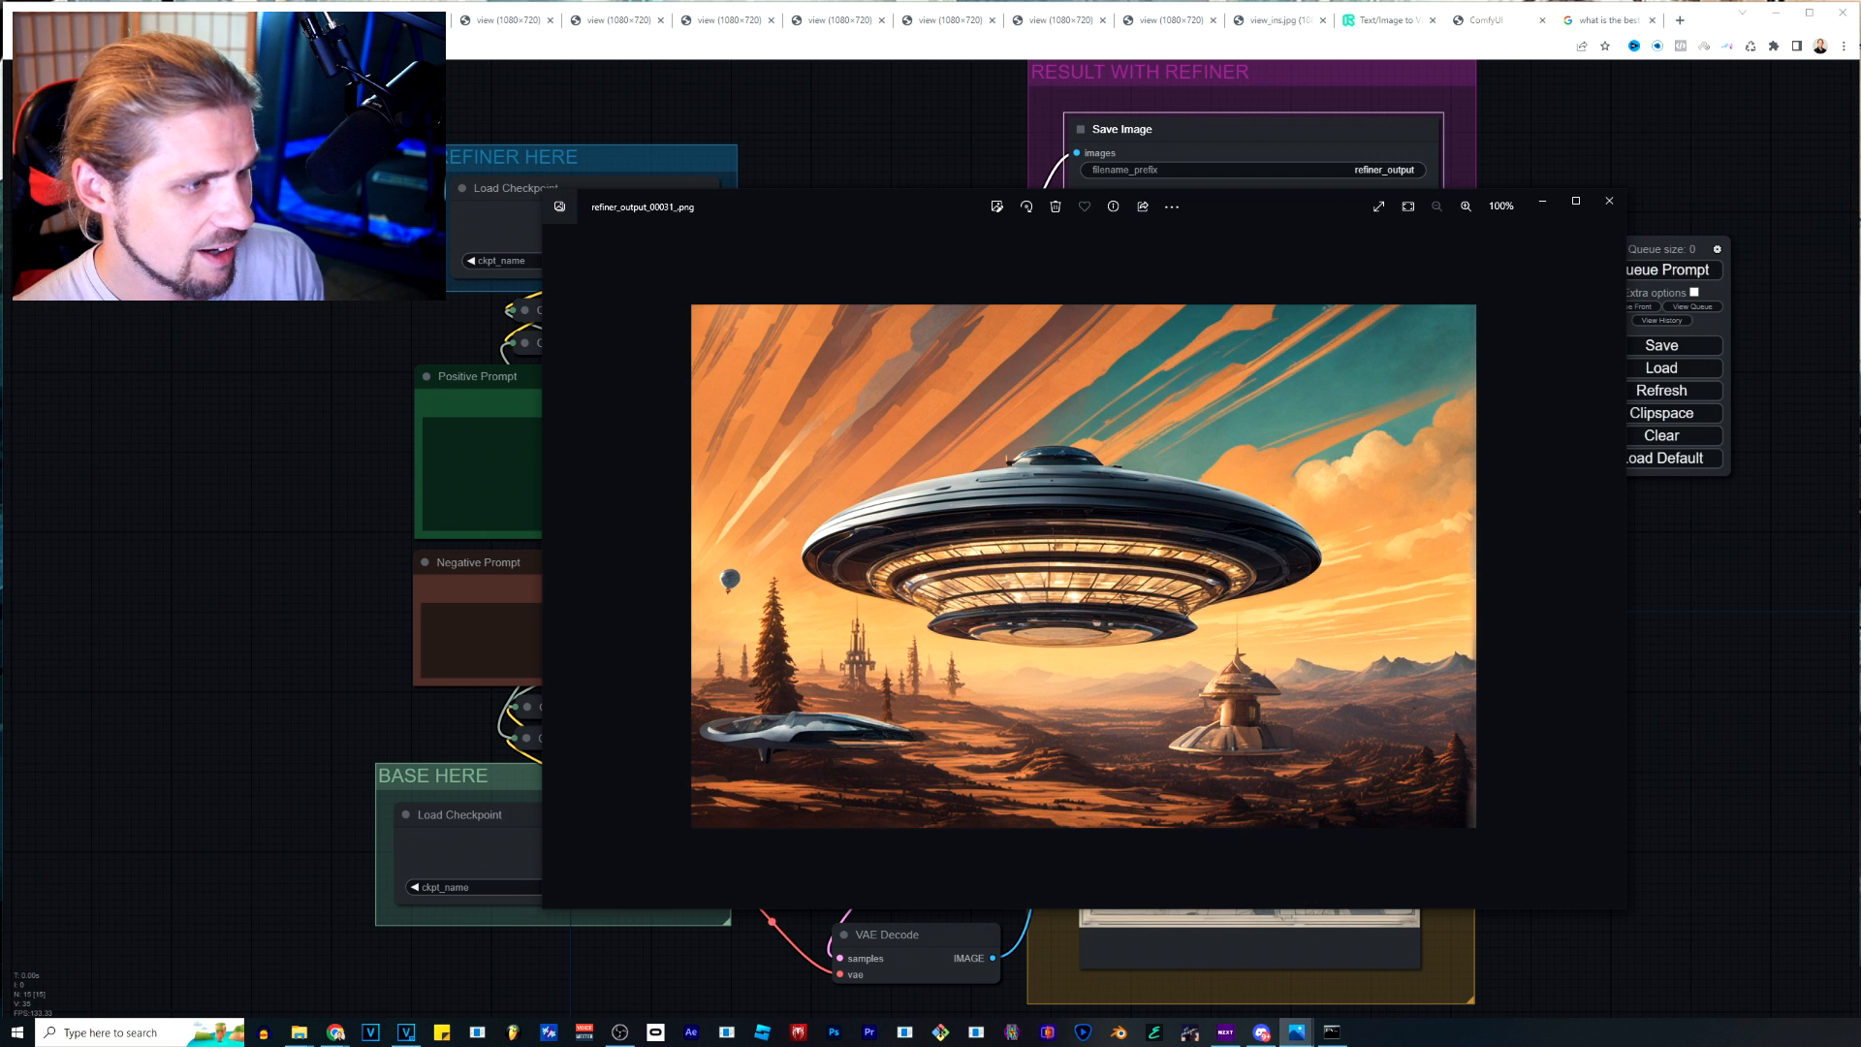
Review the earlier landscape, portrait and doll outputs and inspect the doll couple in refiner_output_00025_.png up close.
key("Left")
key("Left")
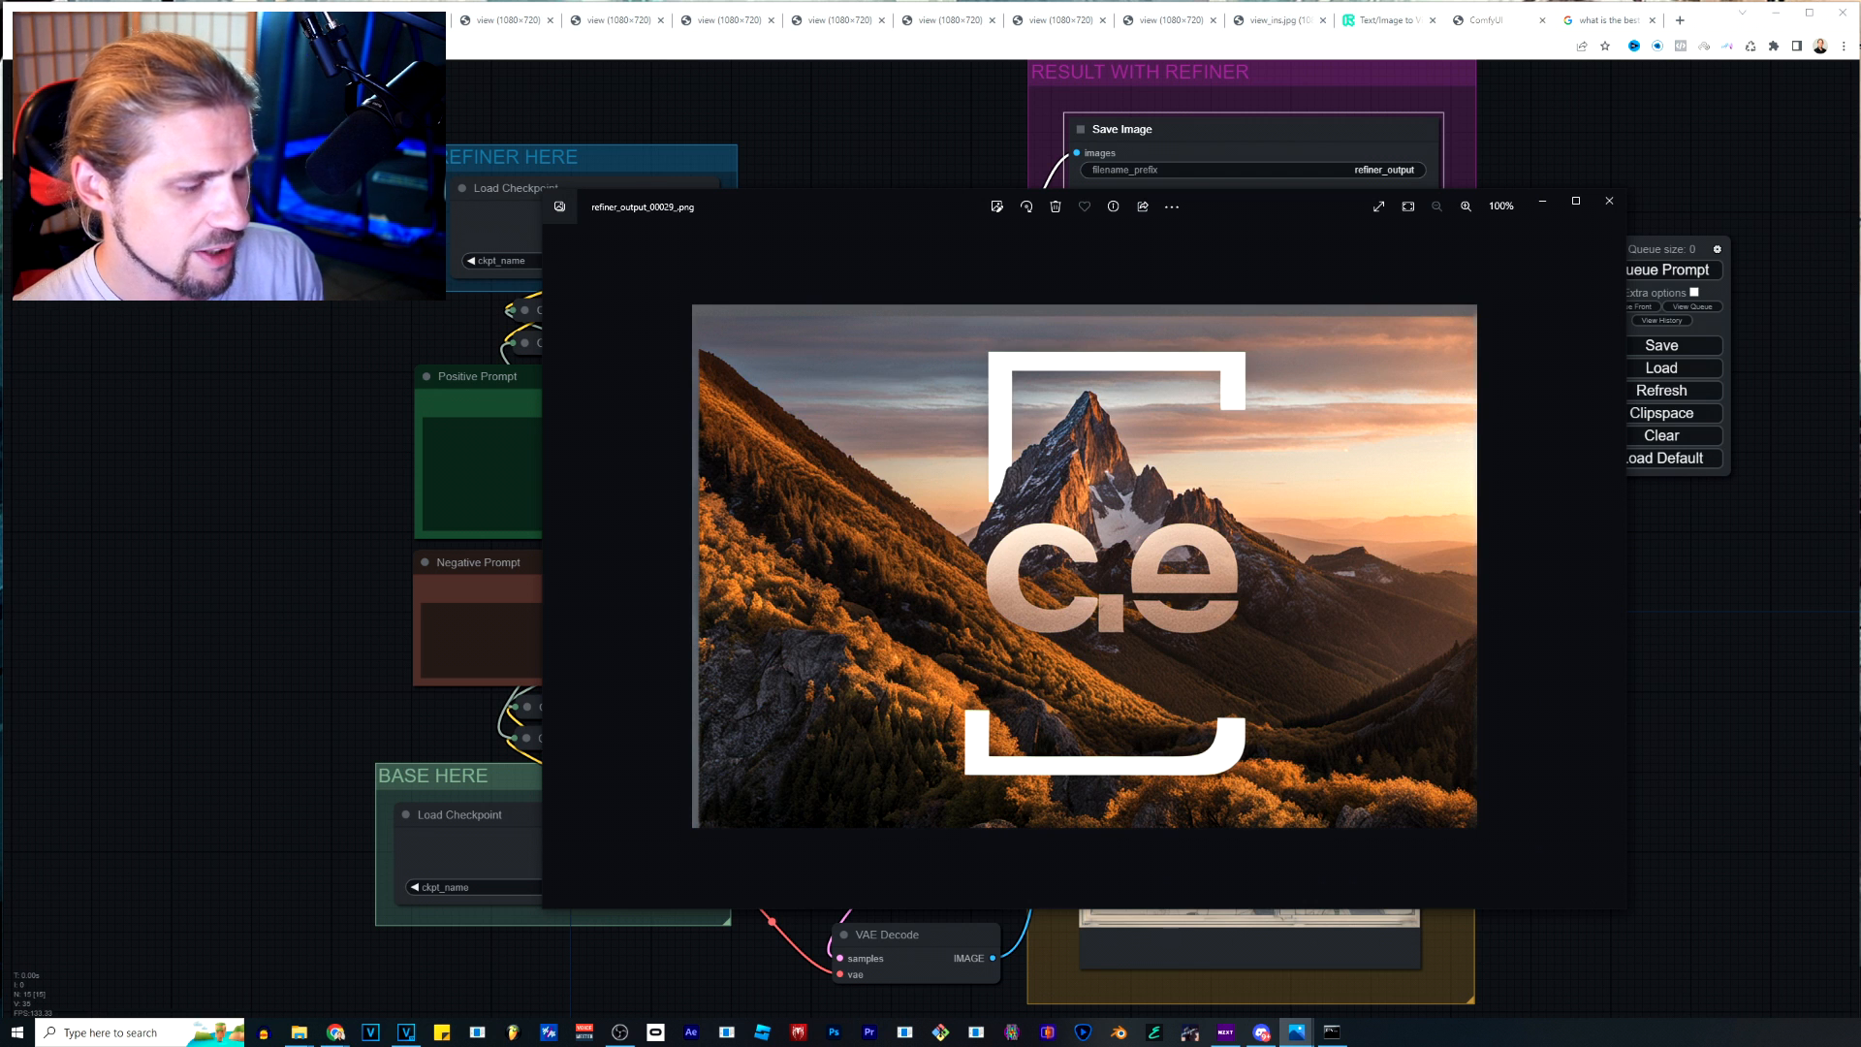
key("Left")
key("Left")
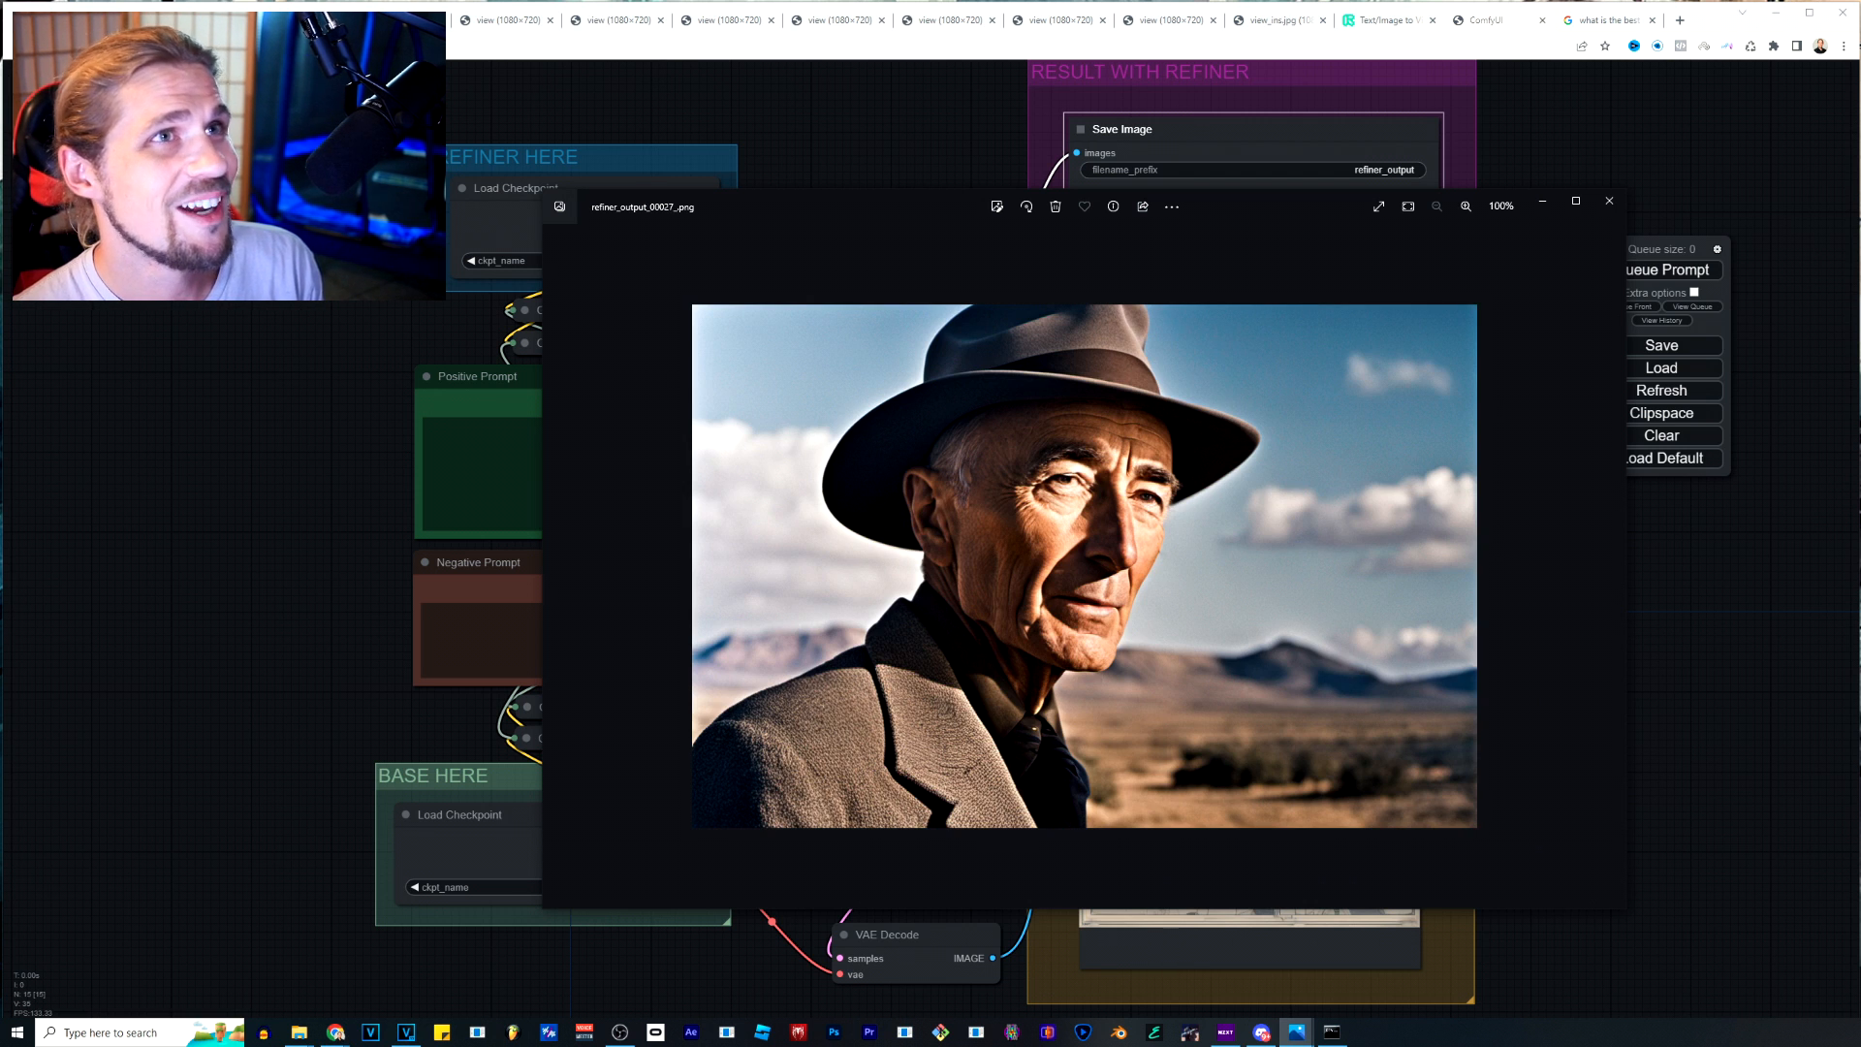
key("Left")
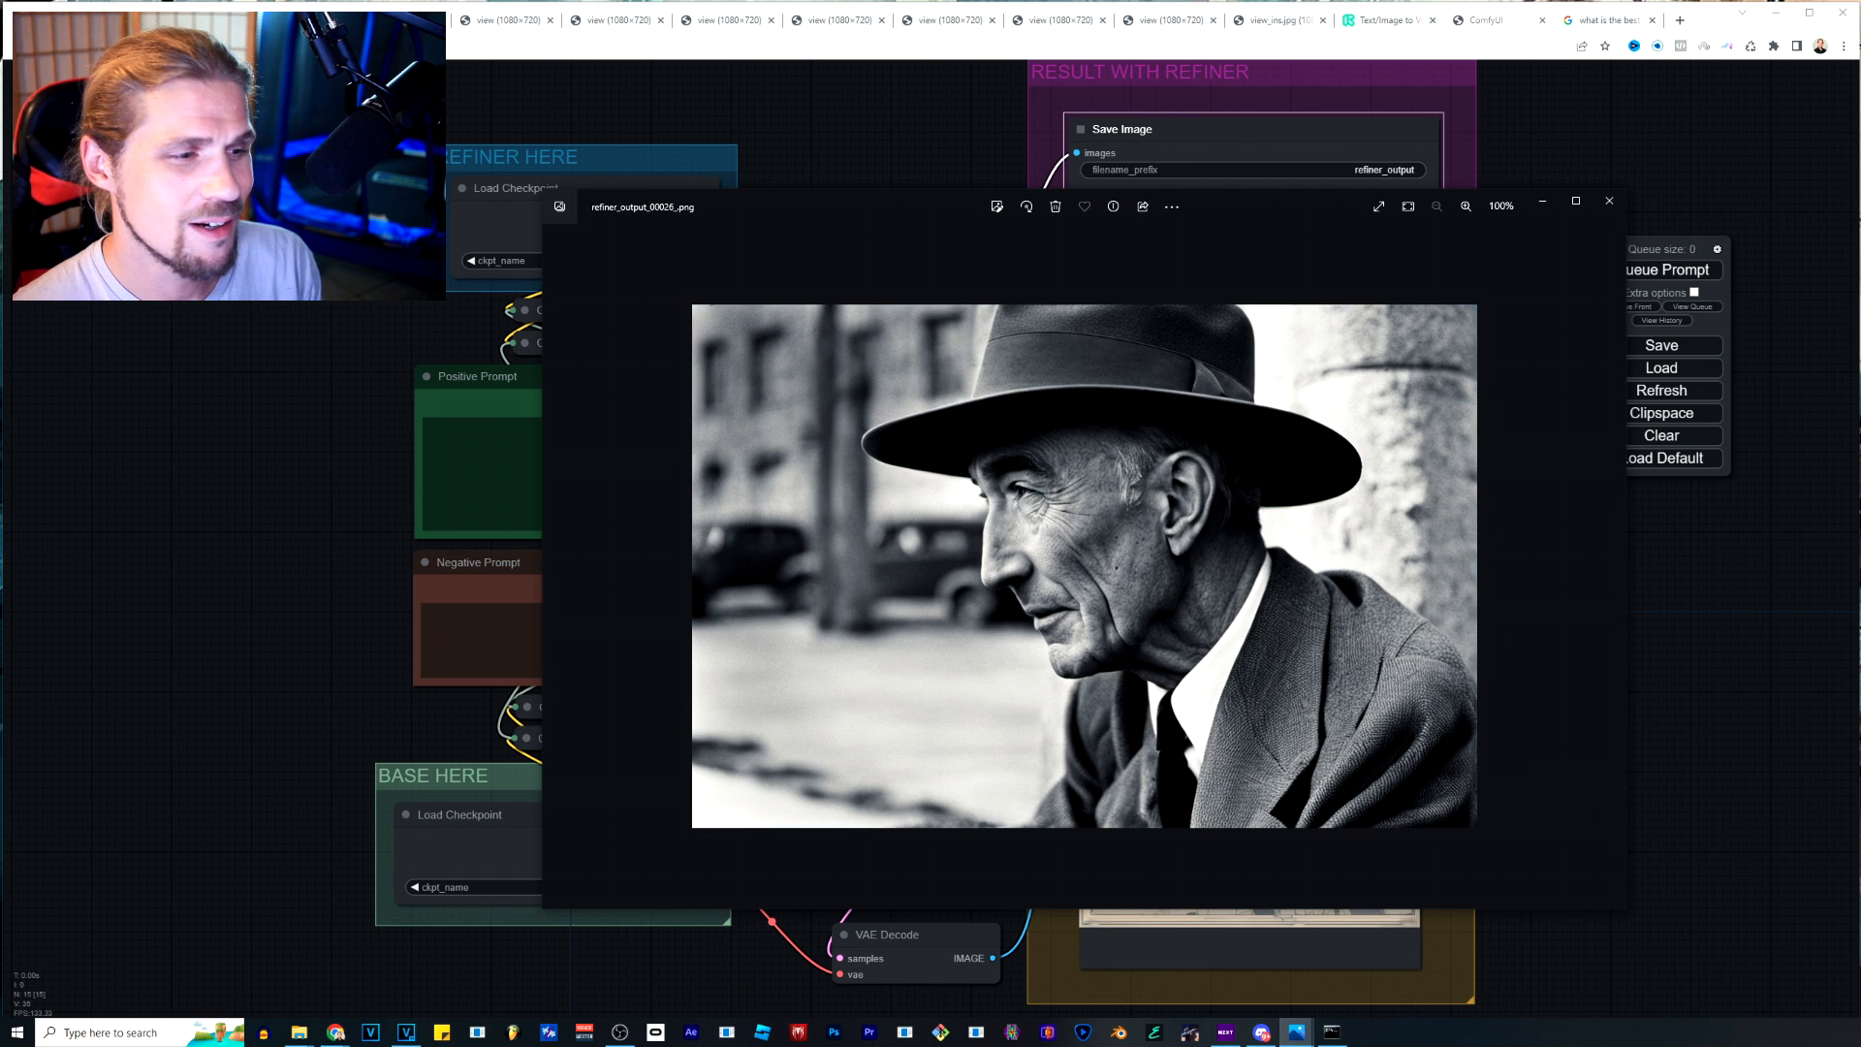
key("Left")
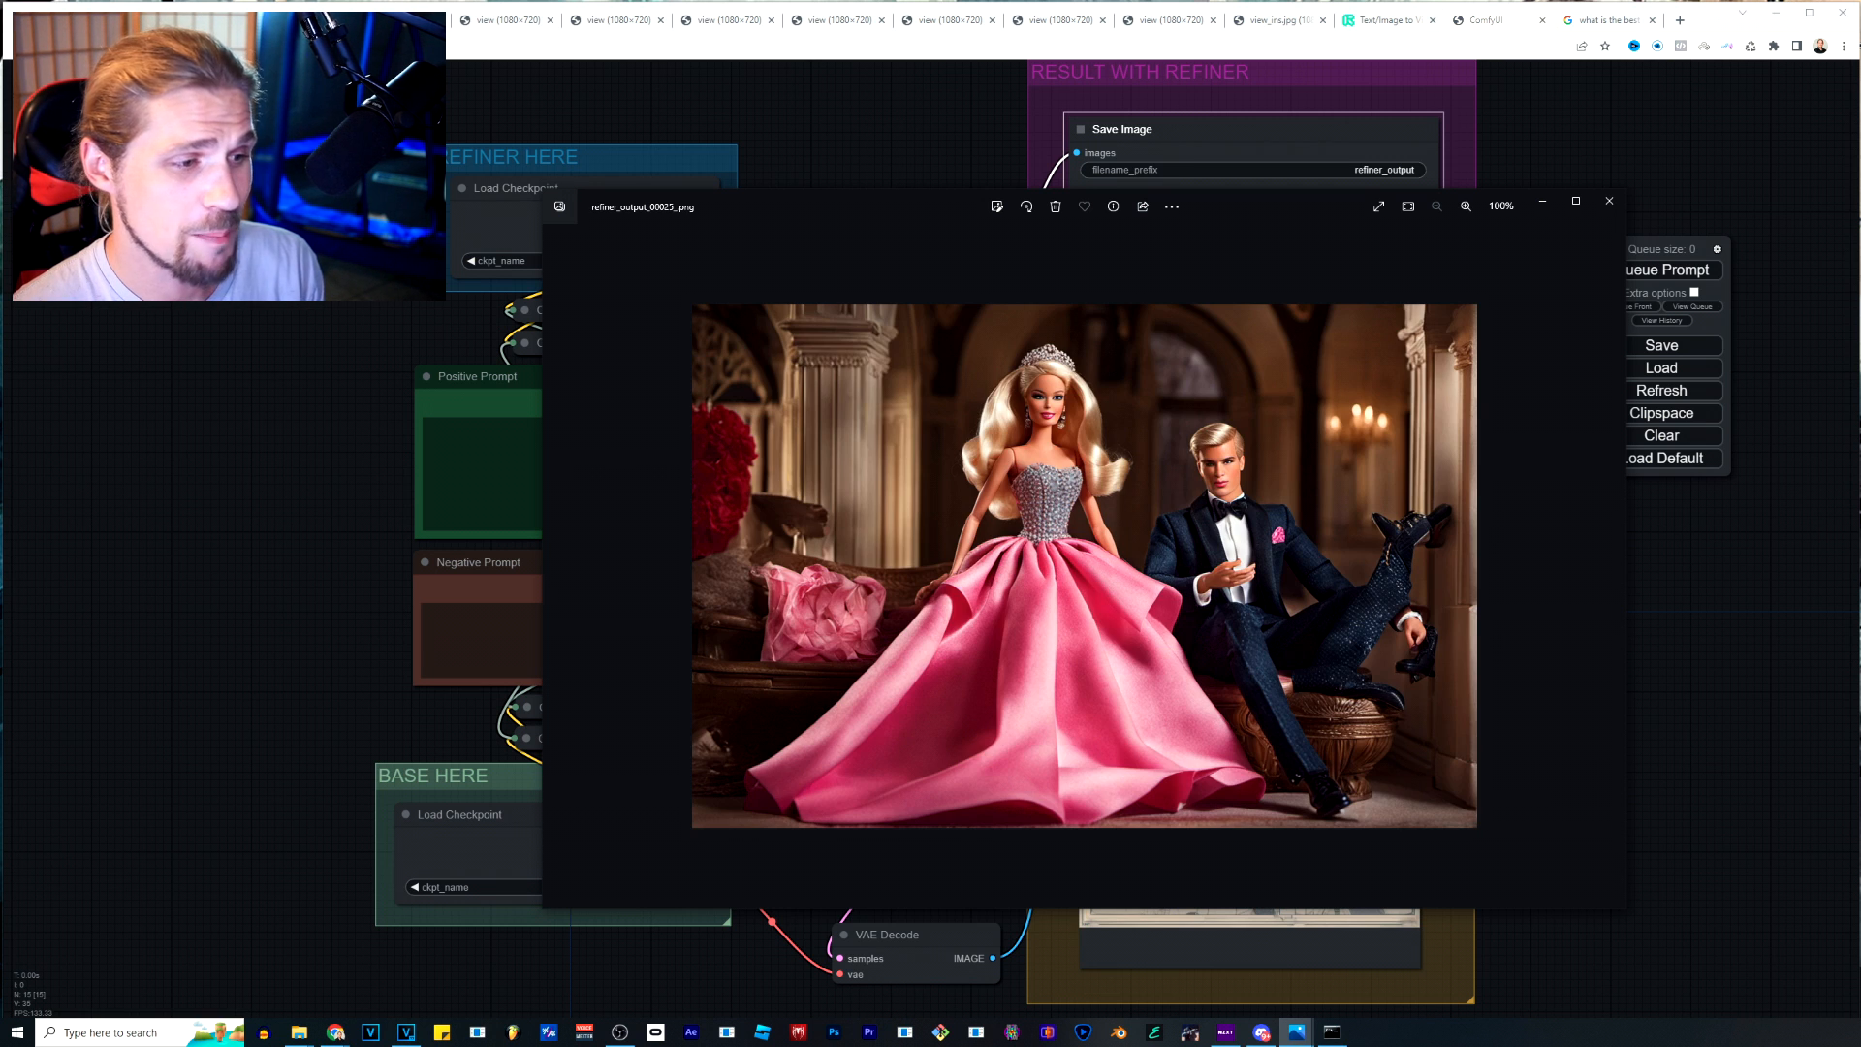
key("Left")
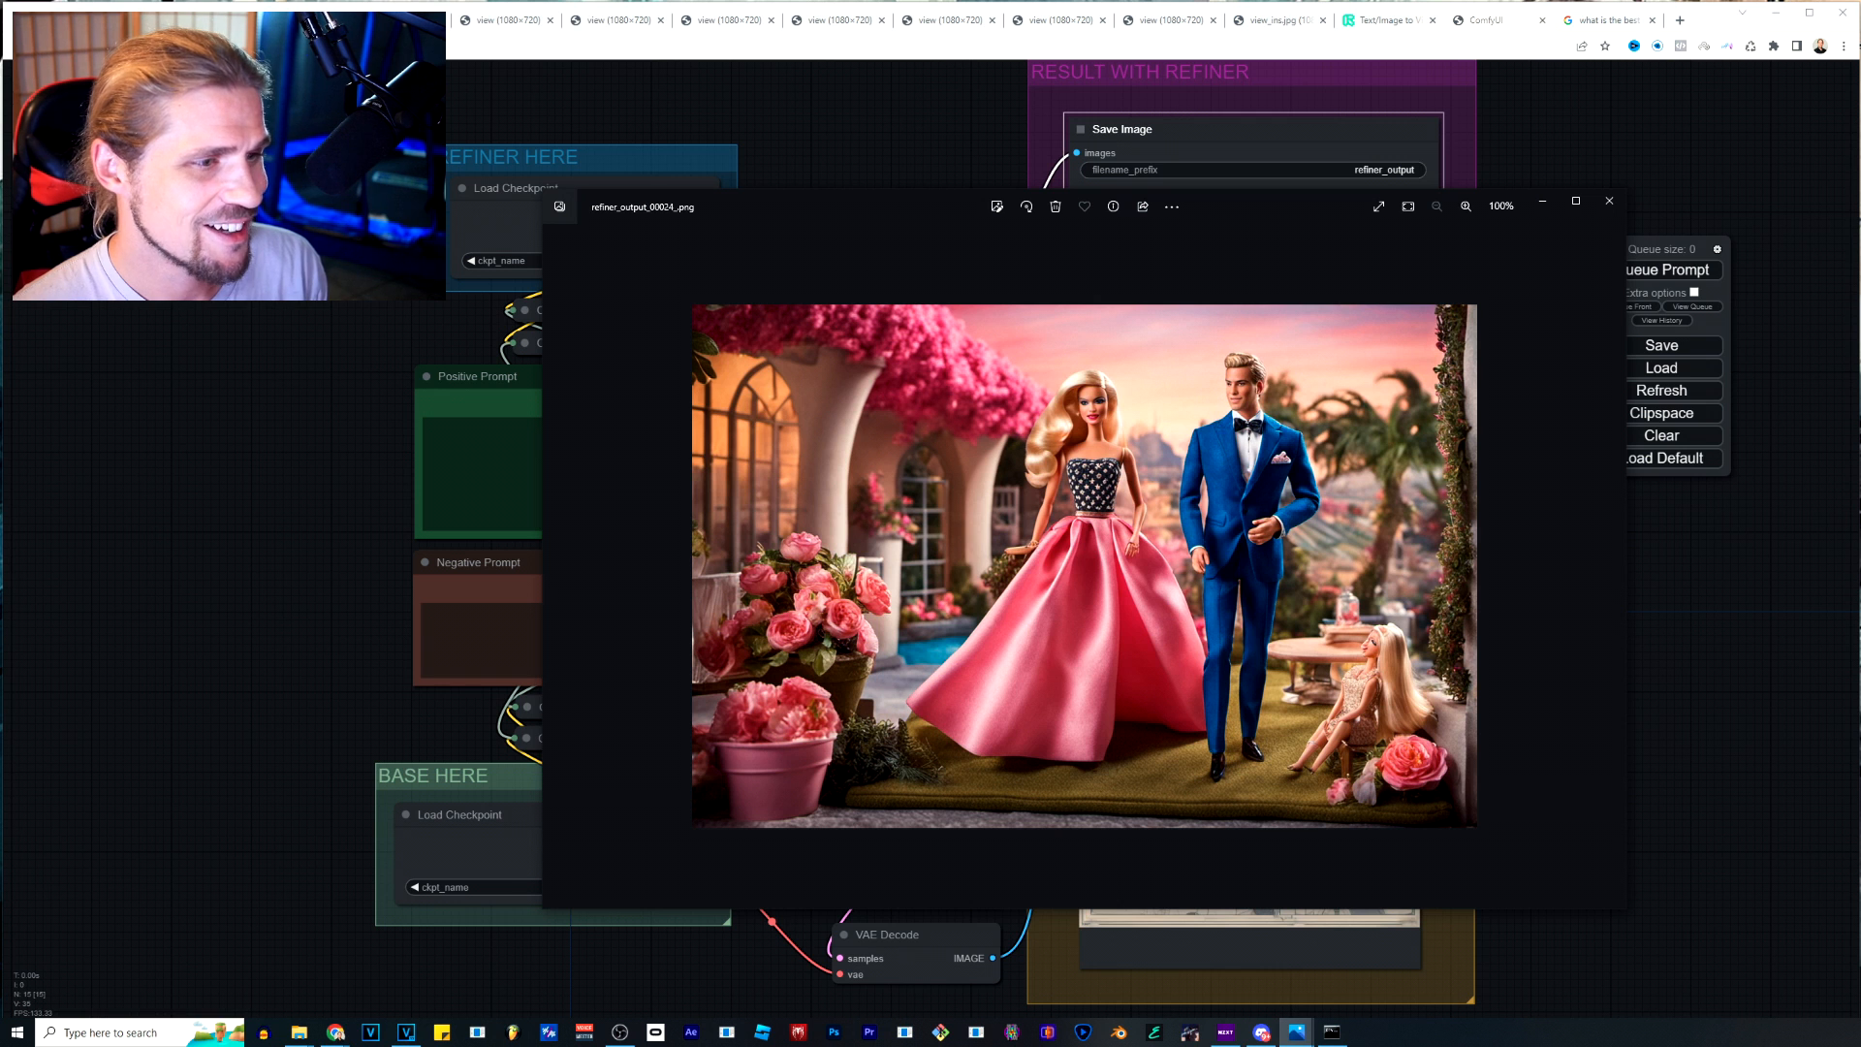
key("Left")
key("Right")
key("Right")
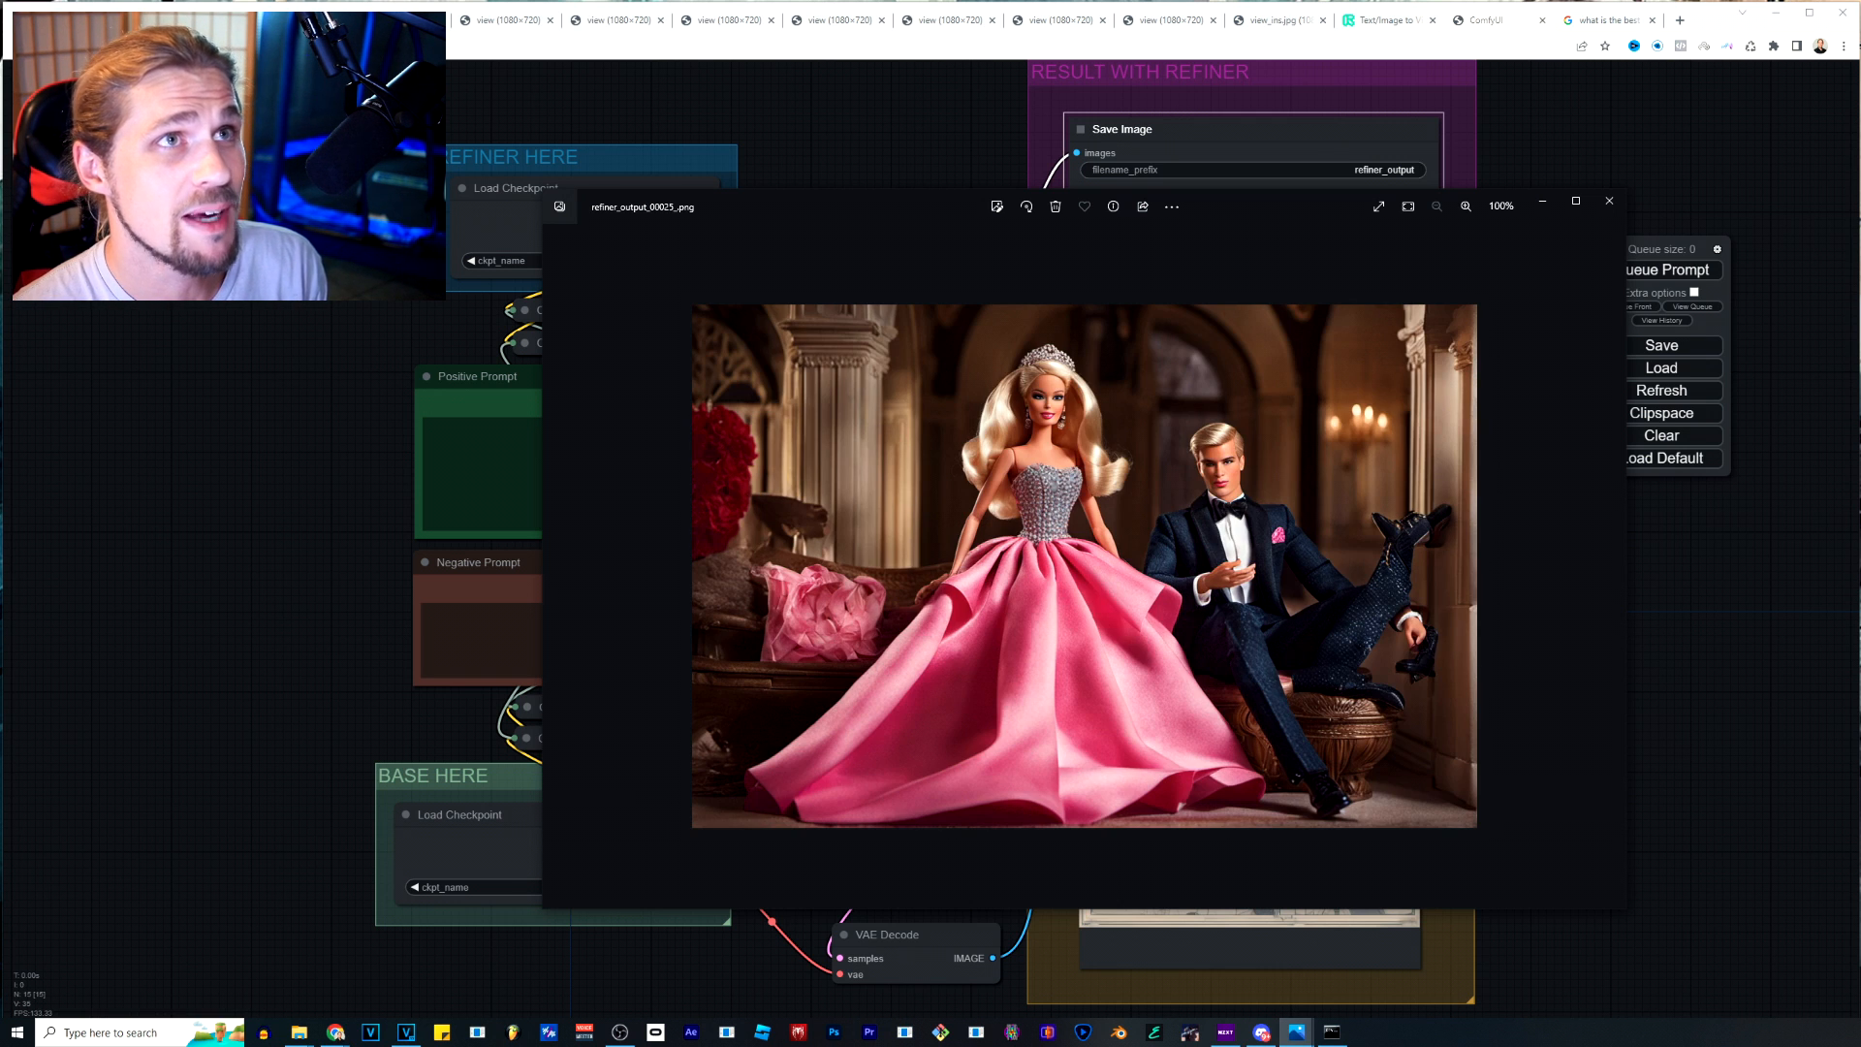
scroll(1052, 543, "up", 6)
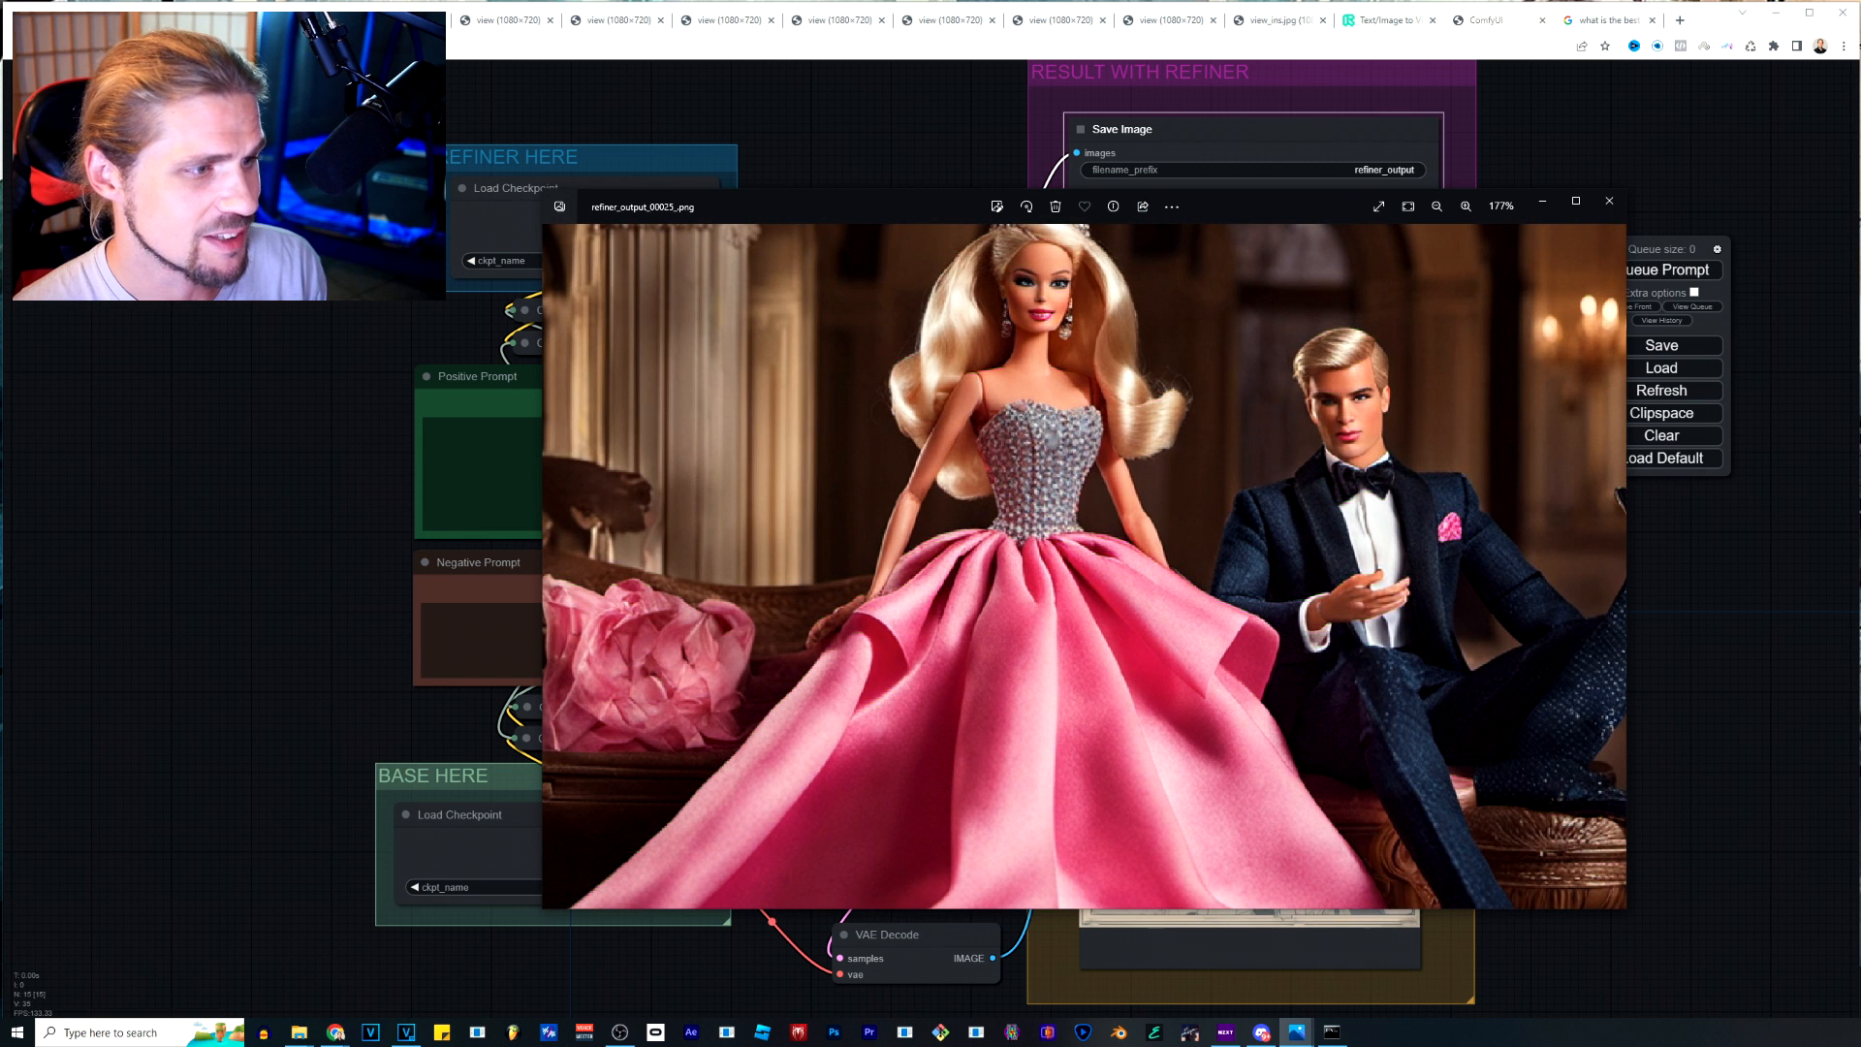
Inspect the seated doll couple's details and browse back through the saved outputs to refiner_output_00022_.png.
left_click_drag(1086, 542, 911, 557)
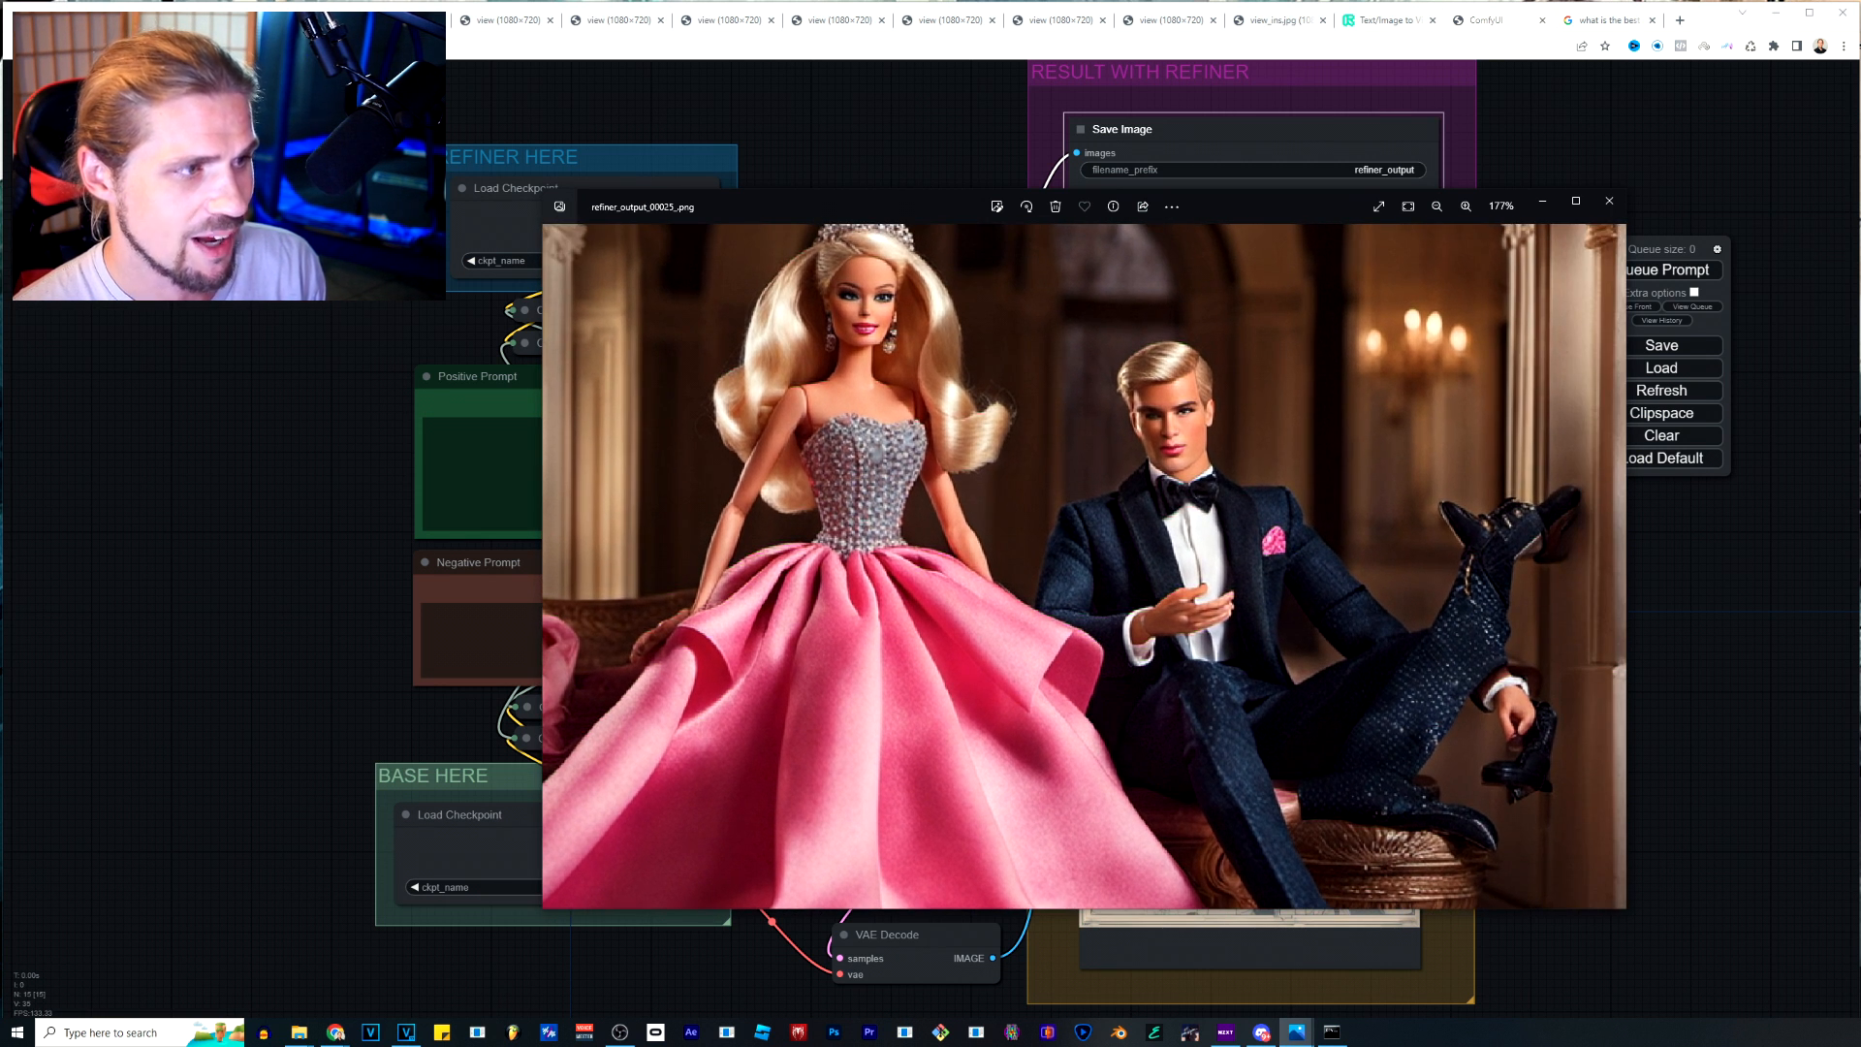
scroll(910, 556, "down", 6)
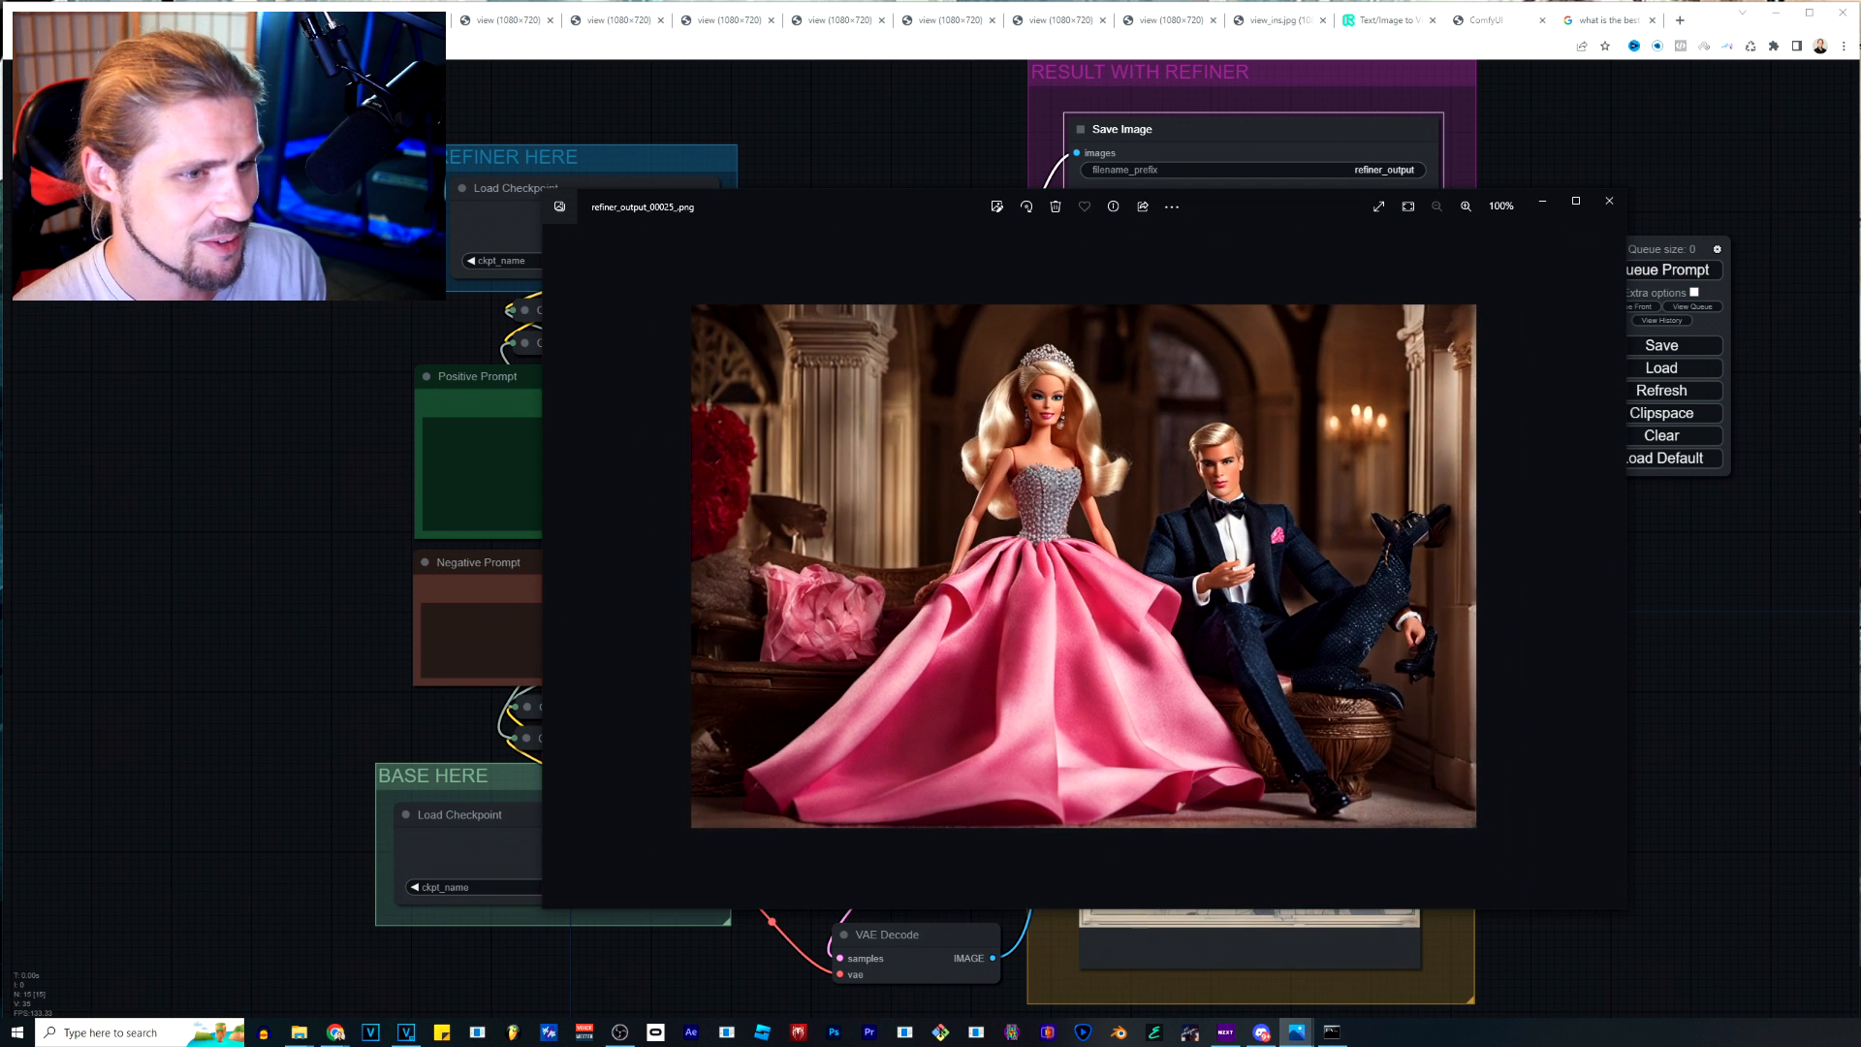
key("Left")
key("Right")
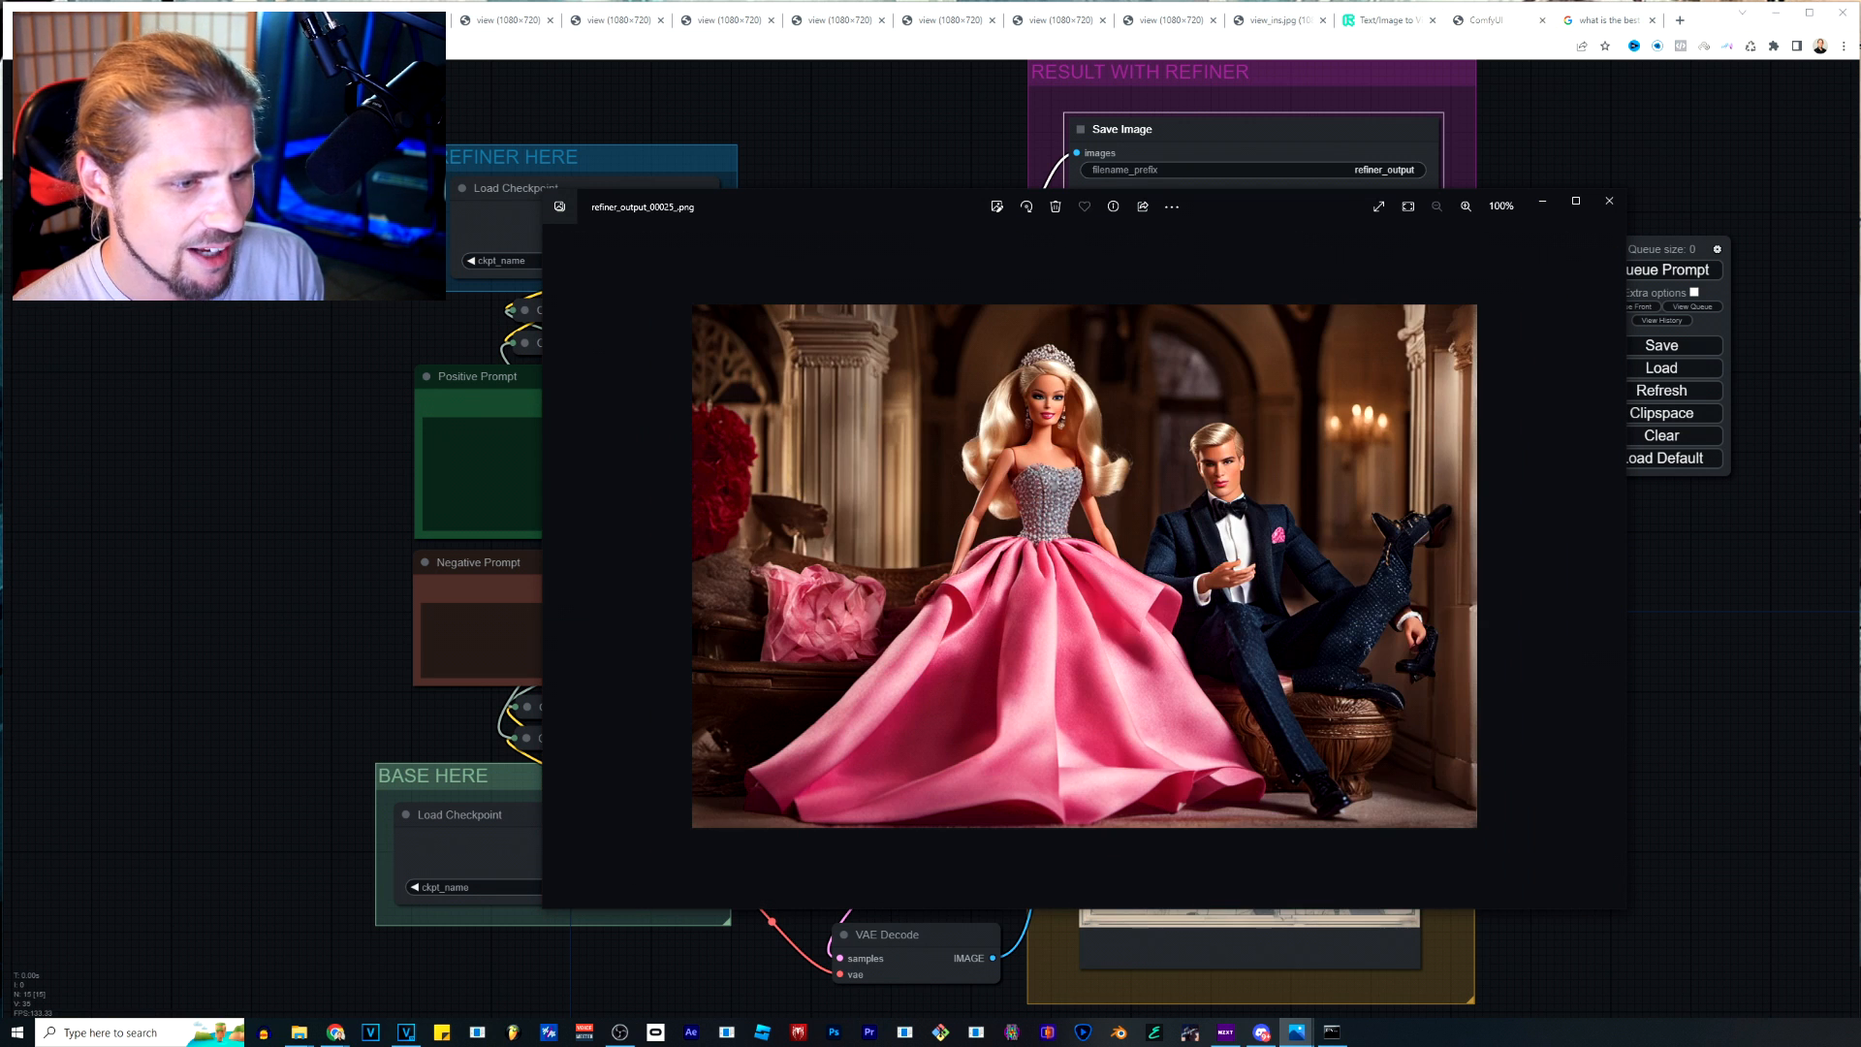
key("Left")
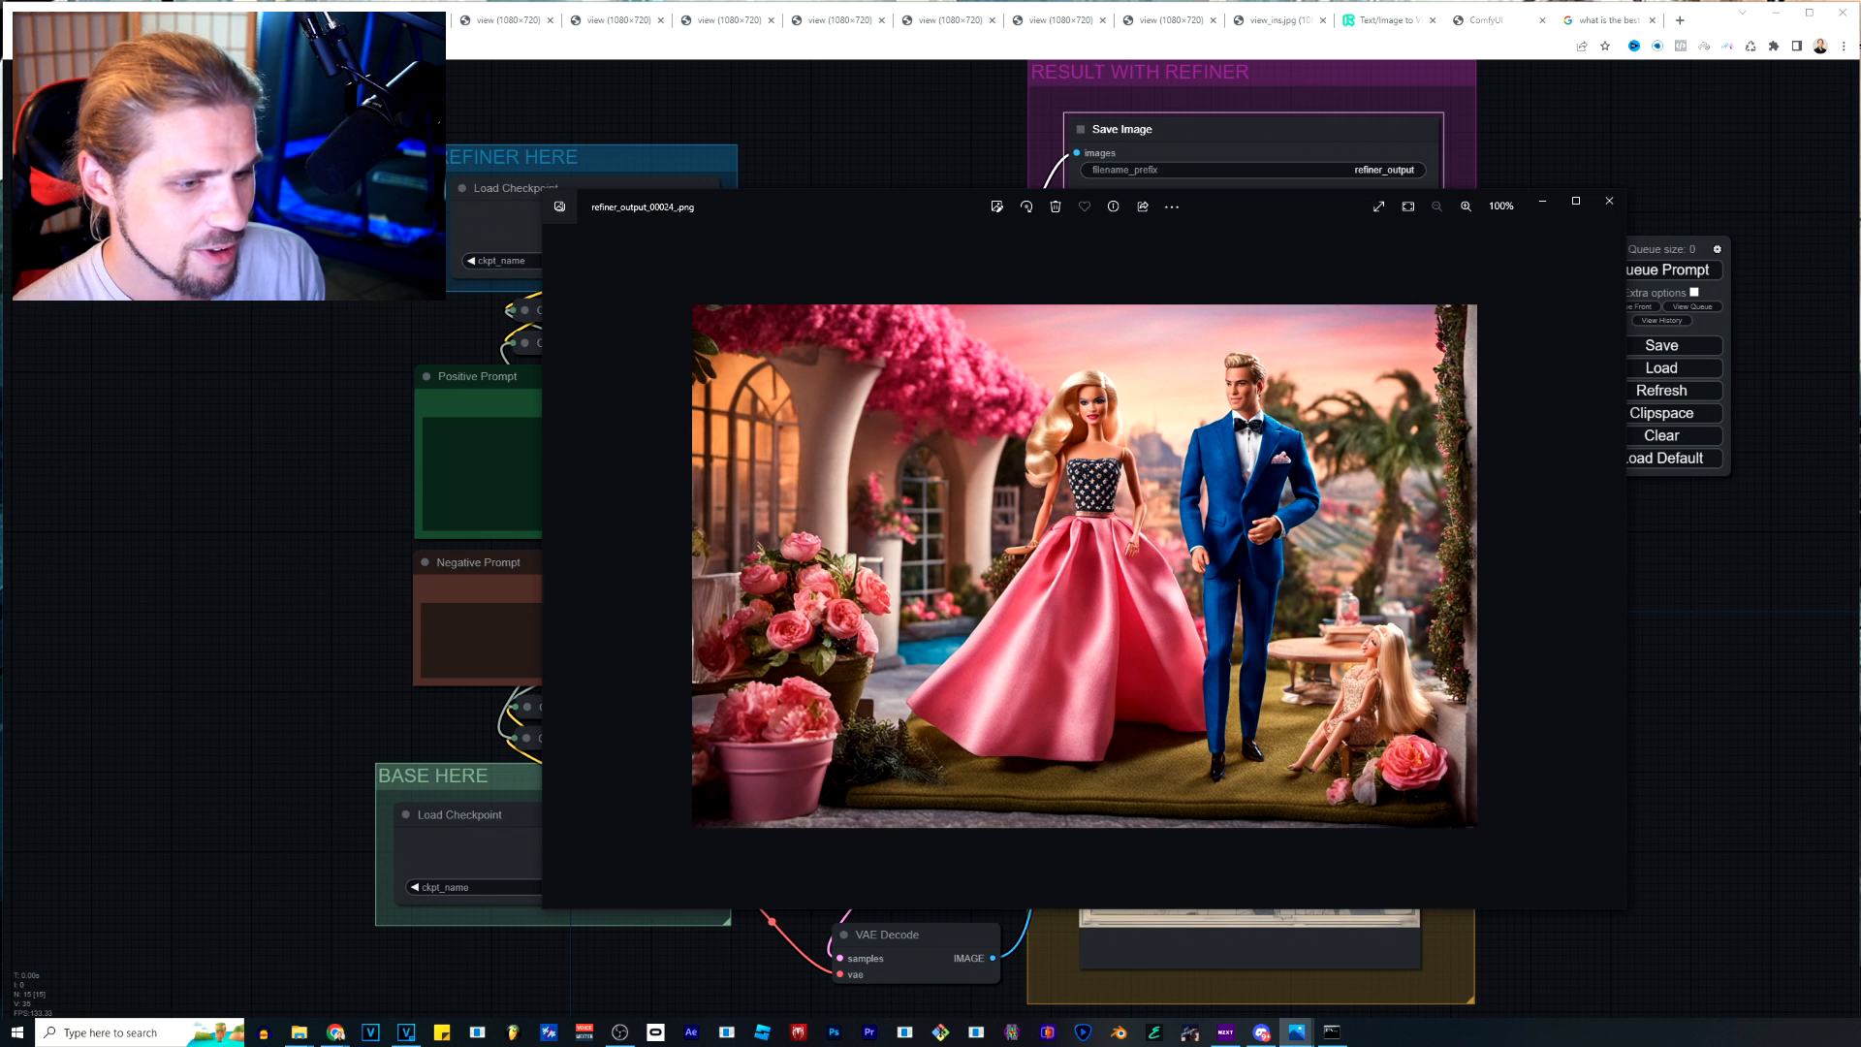
key("Left")
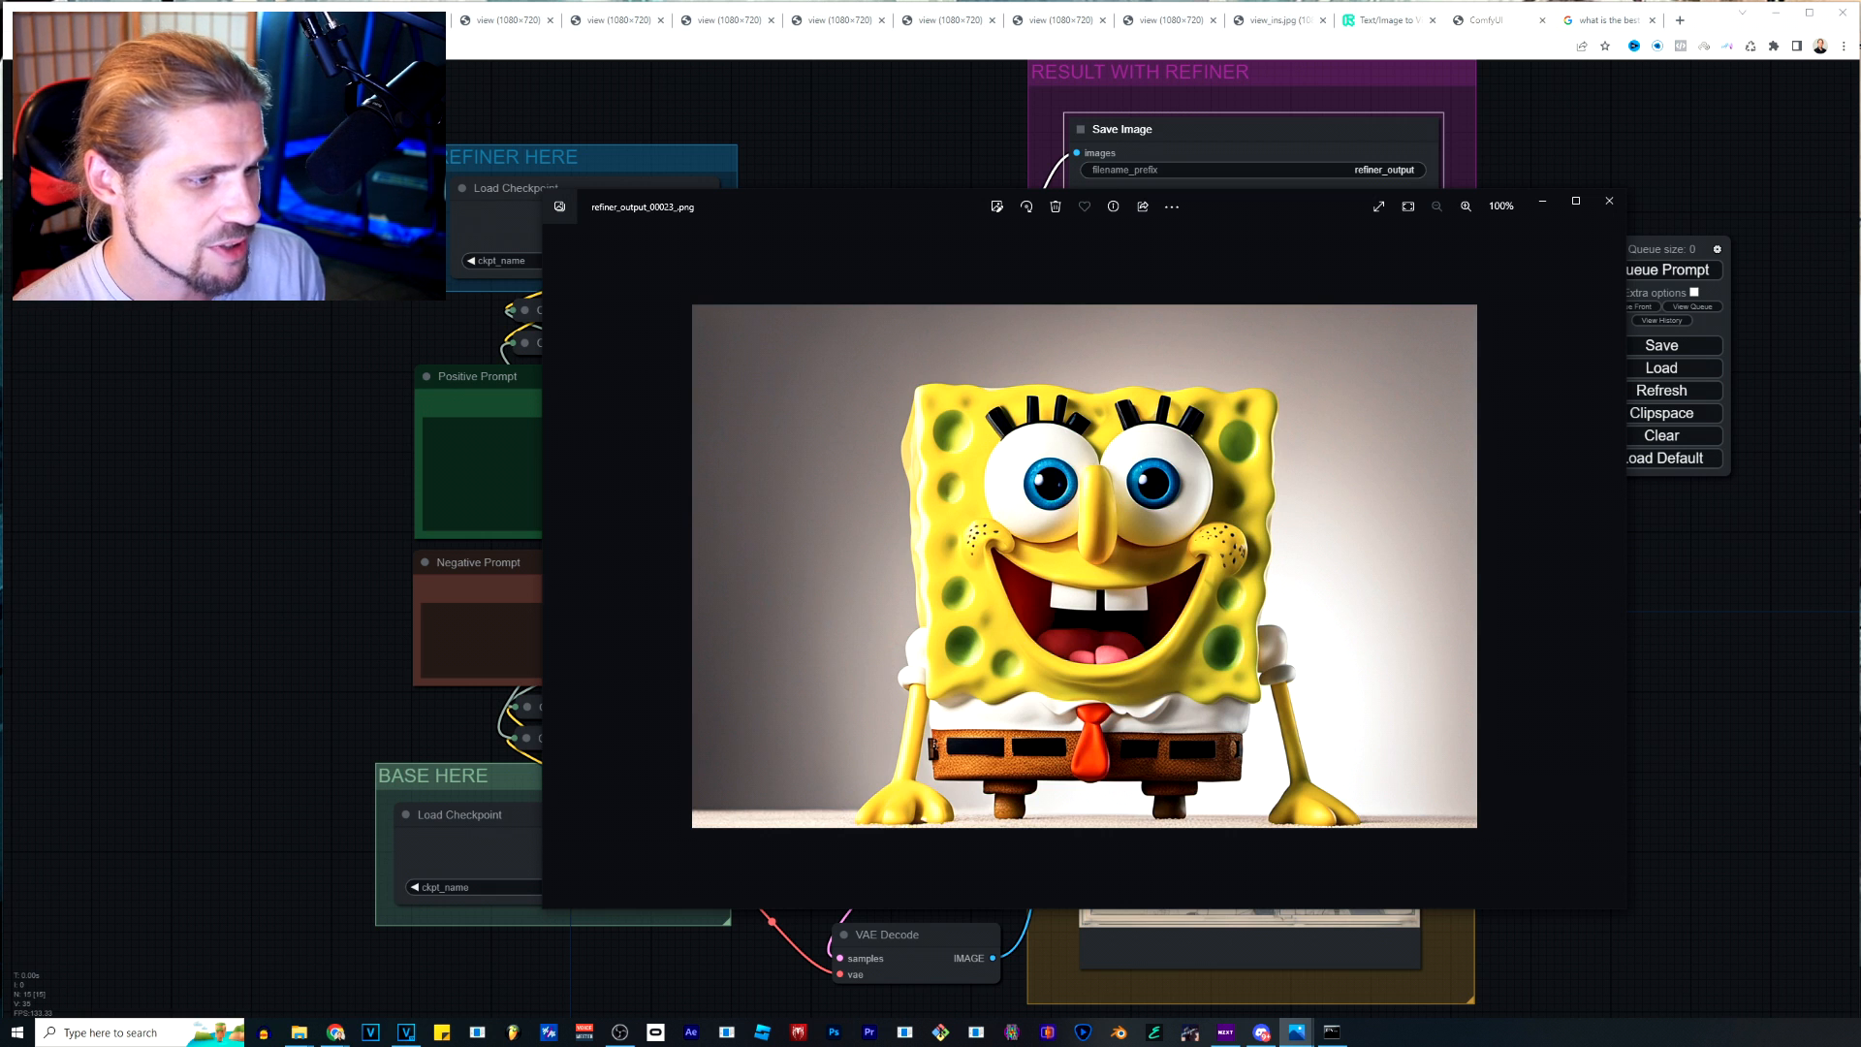
key("Left")
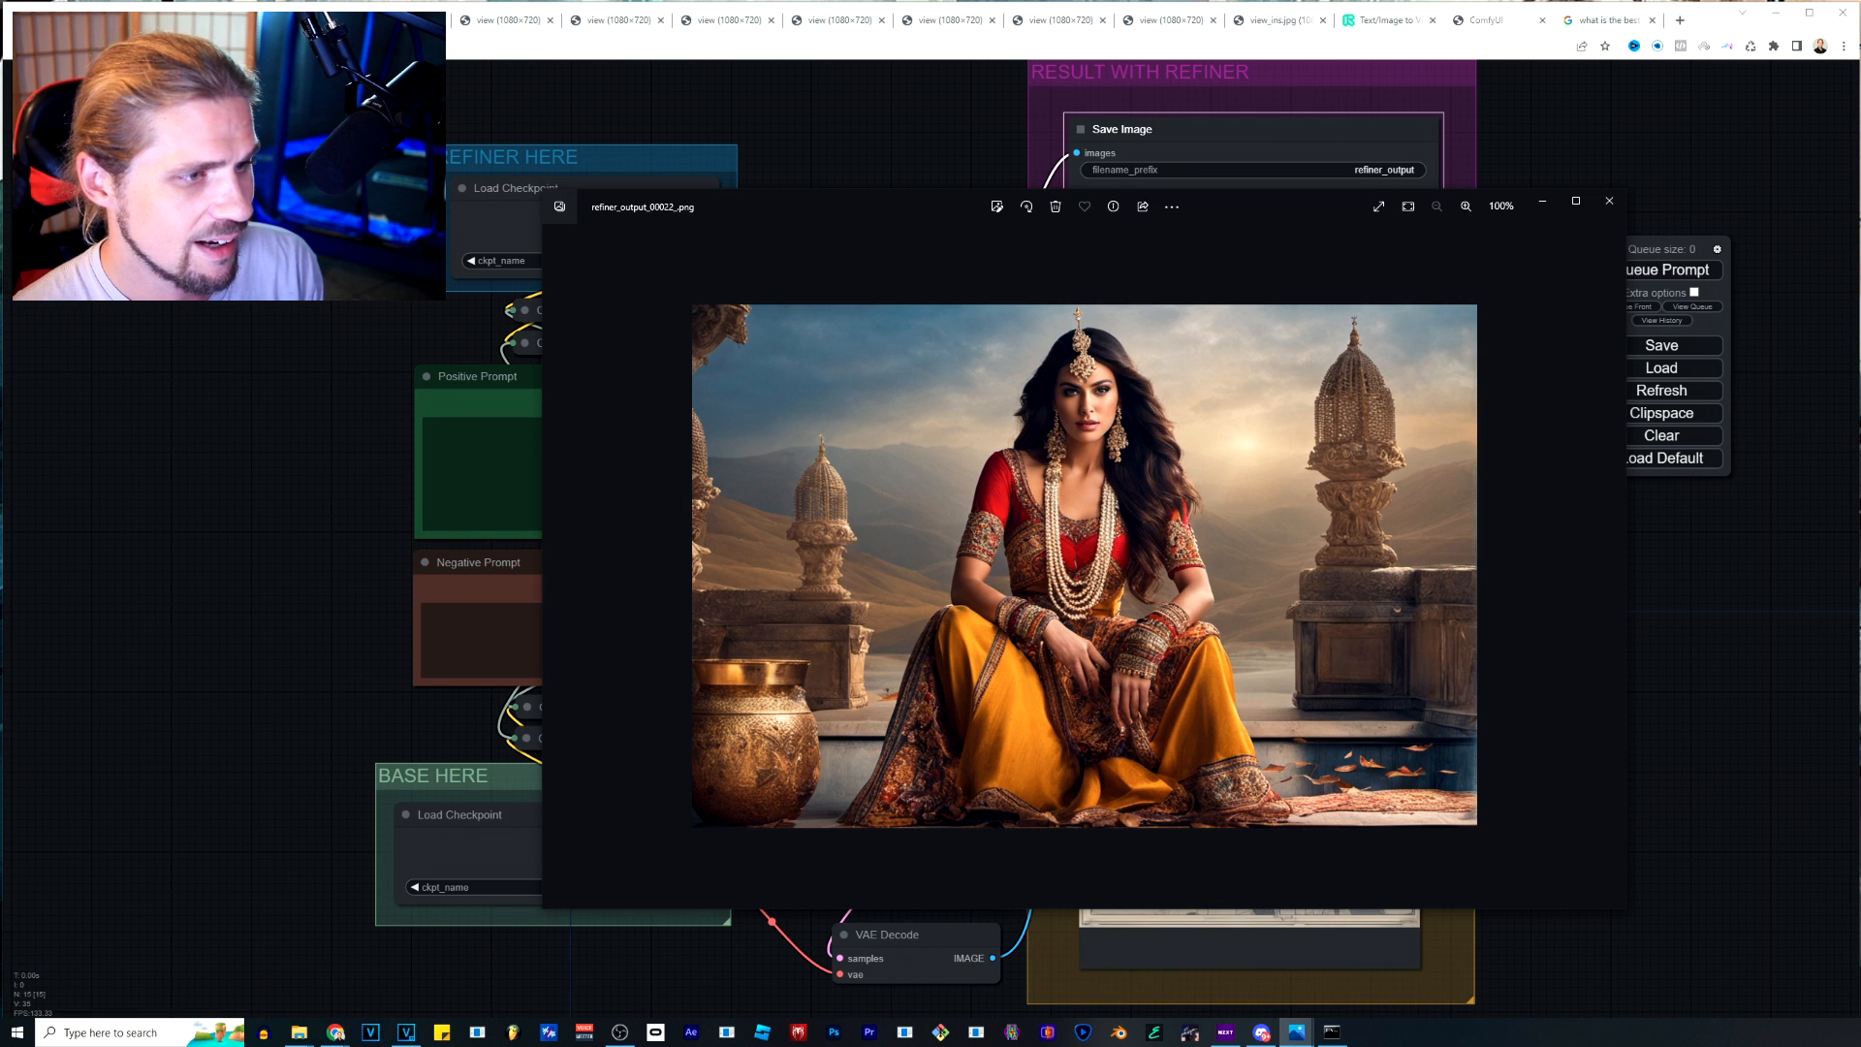
Review the earlier car, night sky and portrait outputs, going back to the eagle in refiner_output_00009_.png.
key("Left")
key("Left")
key("Left")
key("Left")
key("Left")
key("Left")
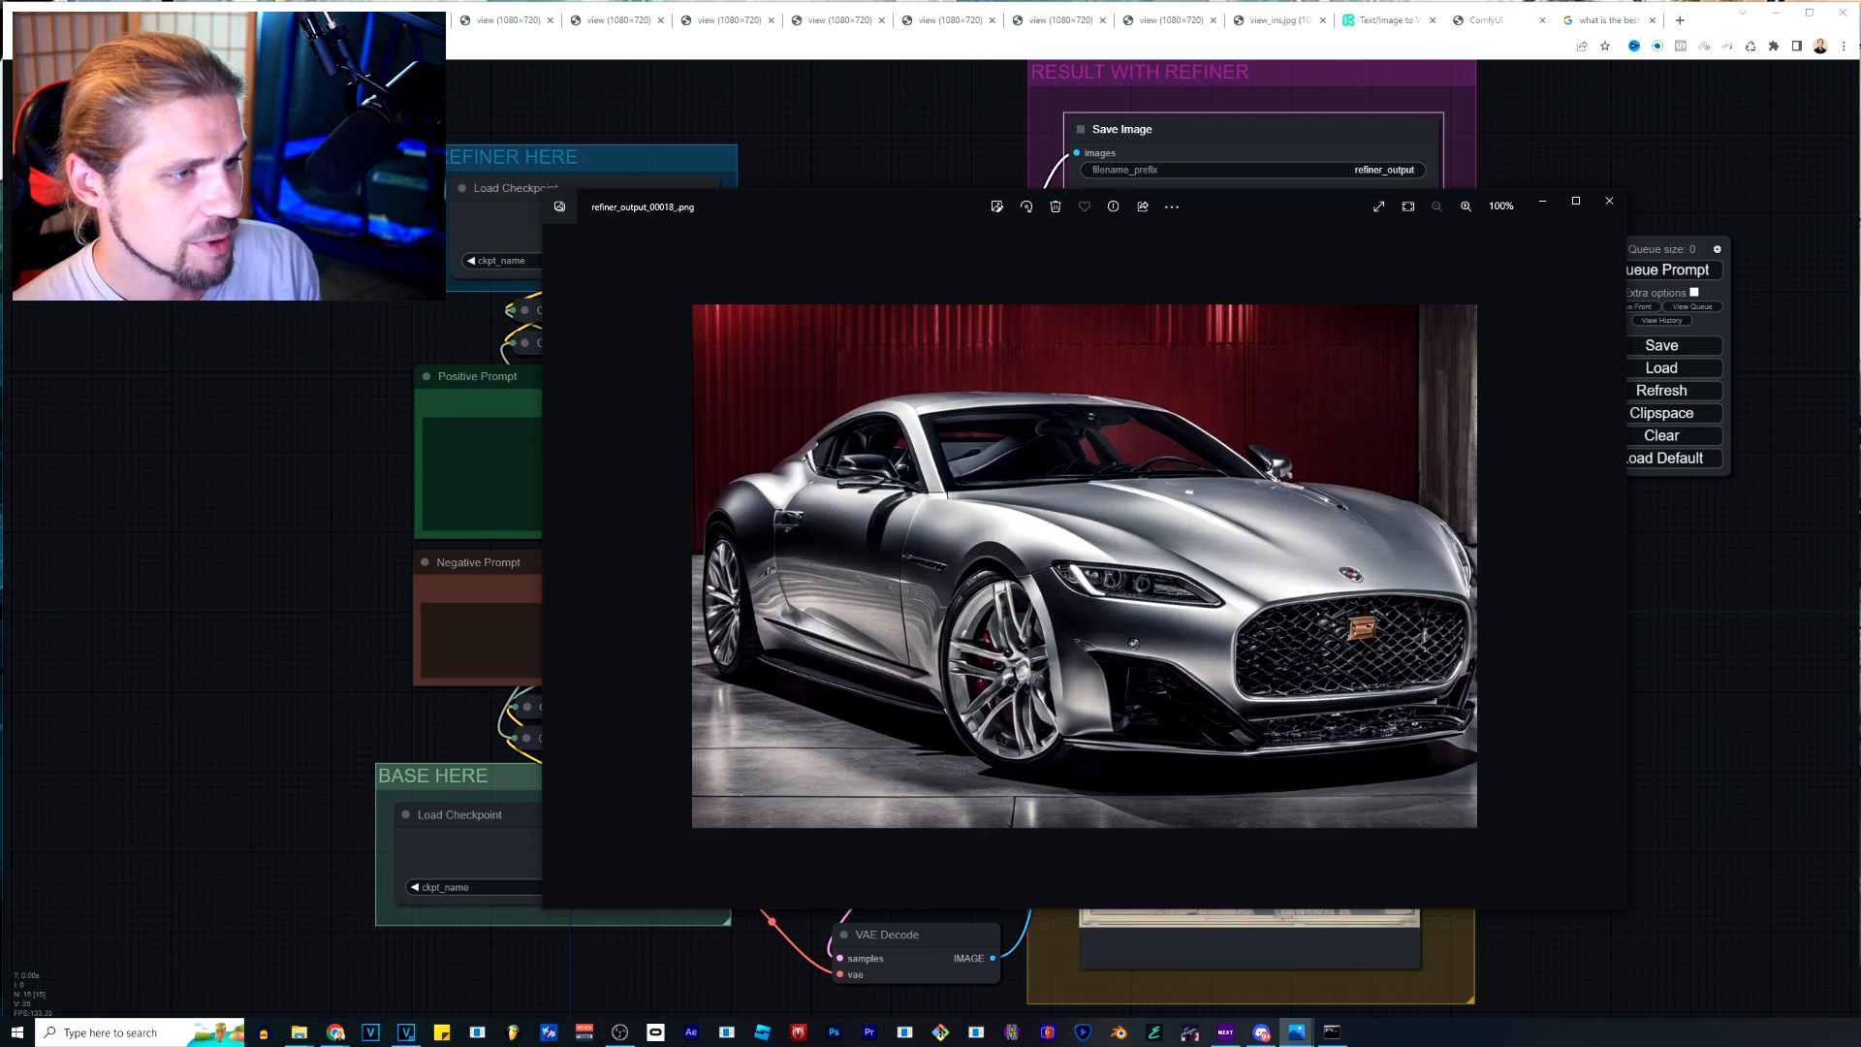
key("Left")
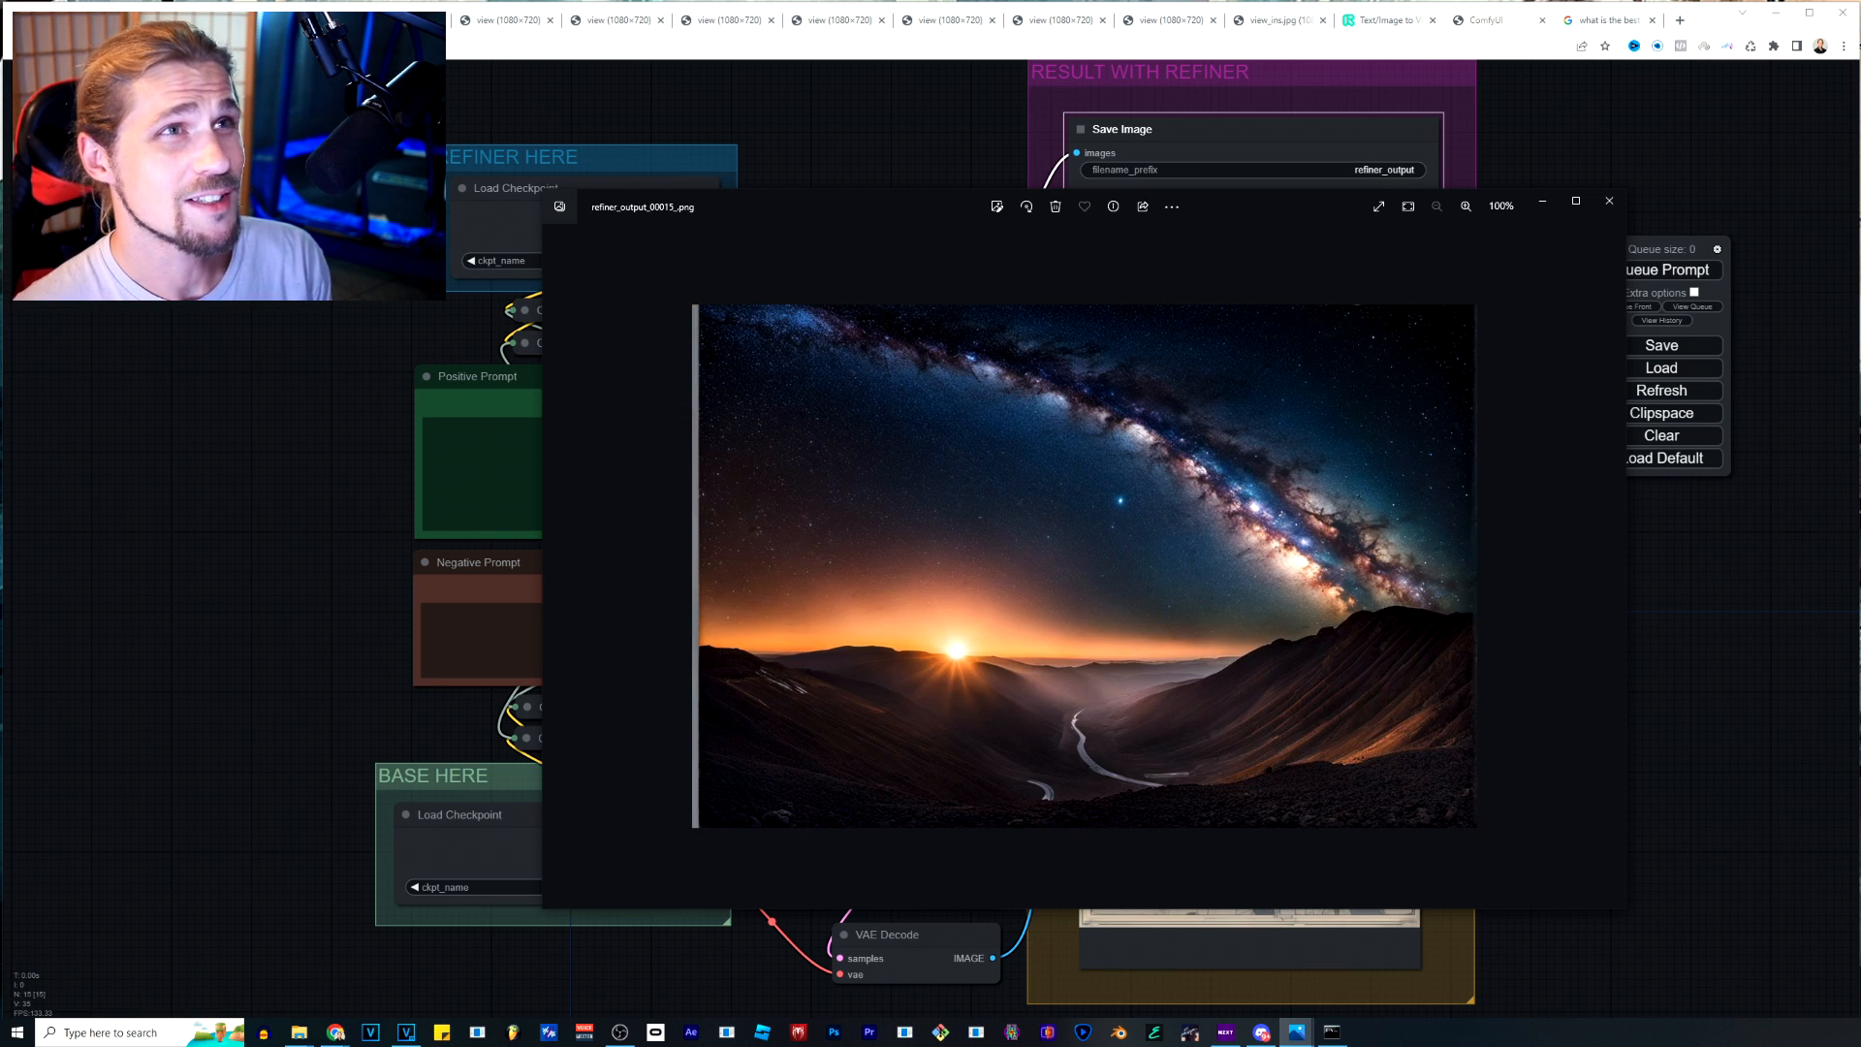
key("Left")
key("Left")
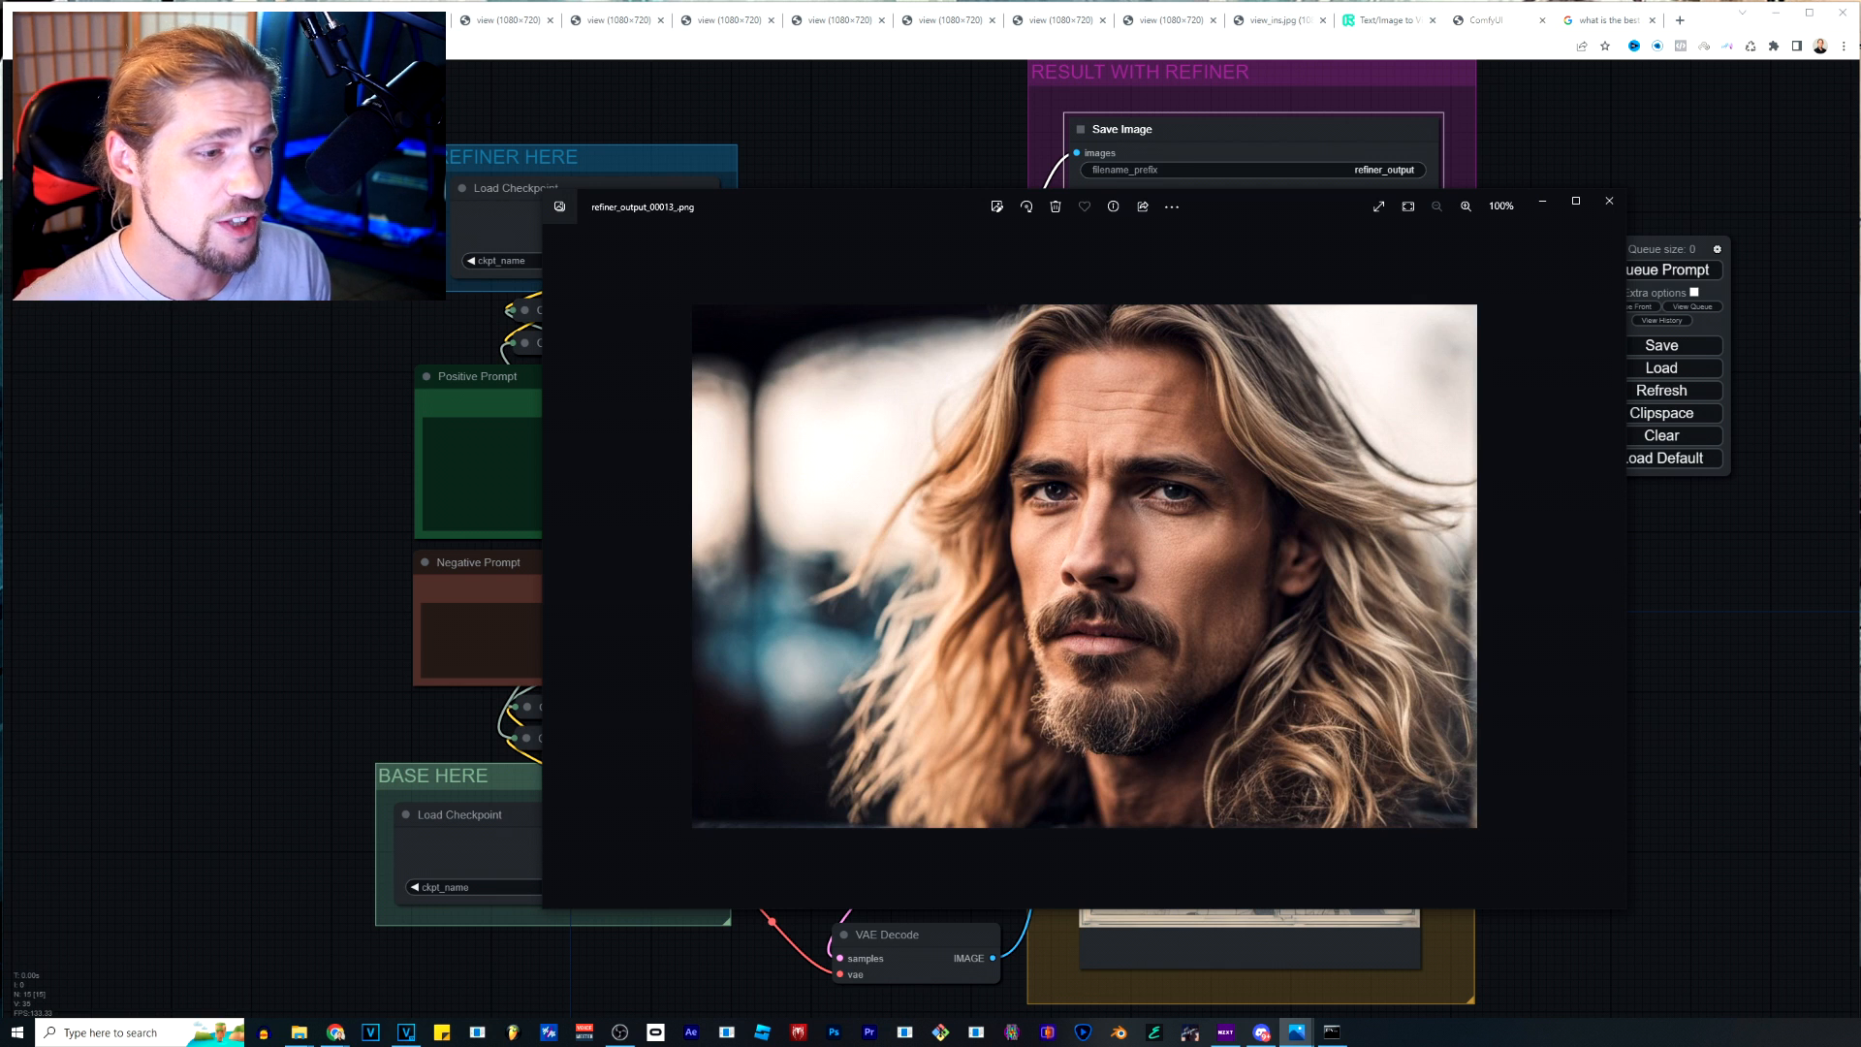
key("Left")
key("Left")
key("Left")
key("Left")
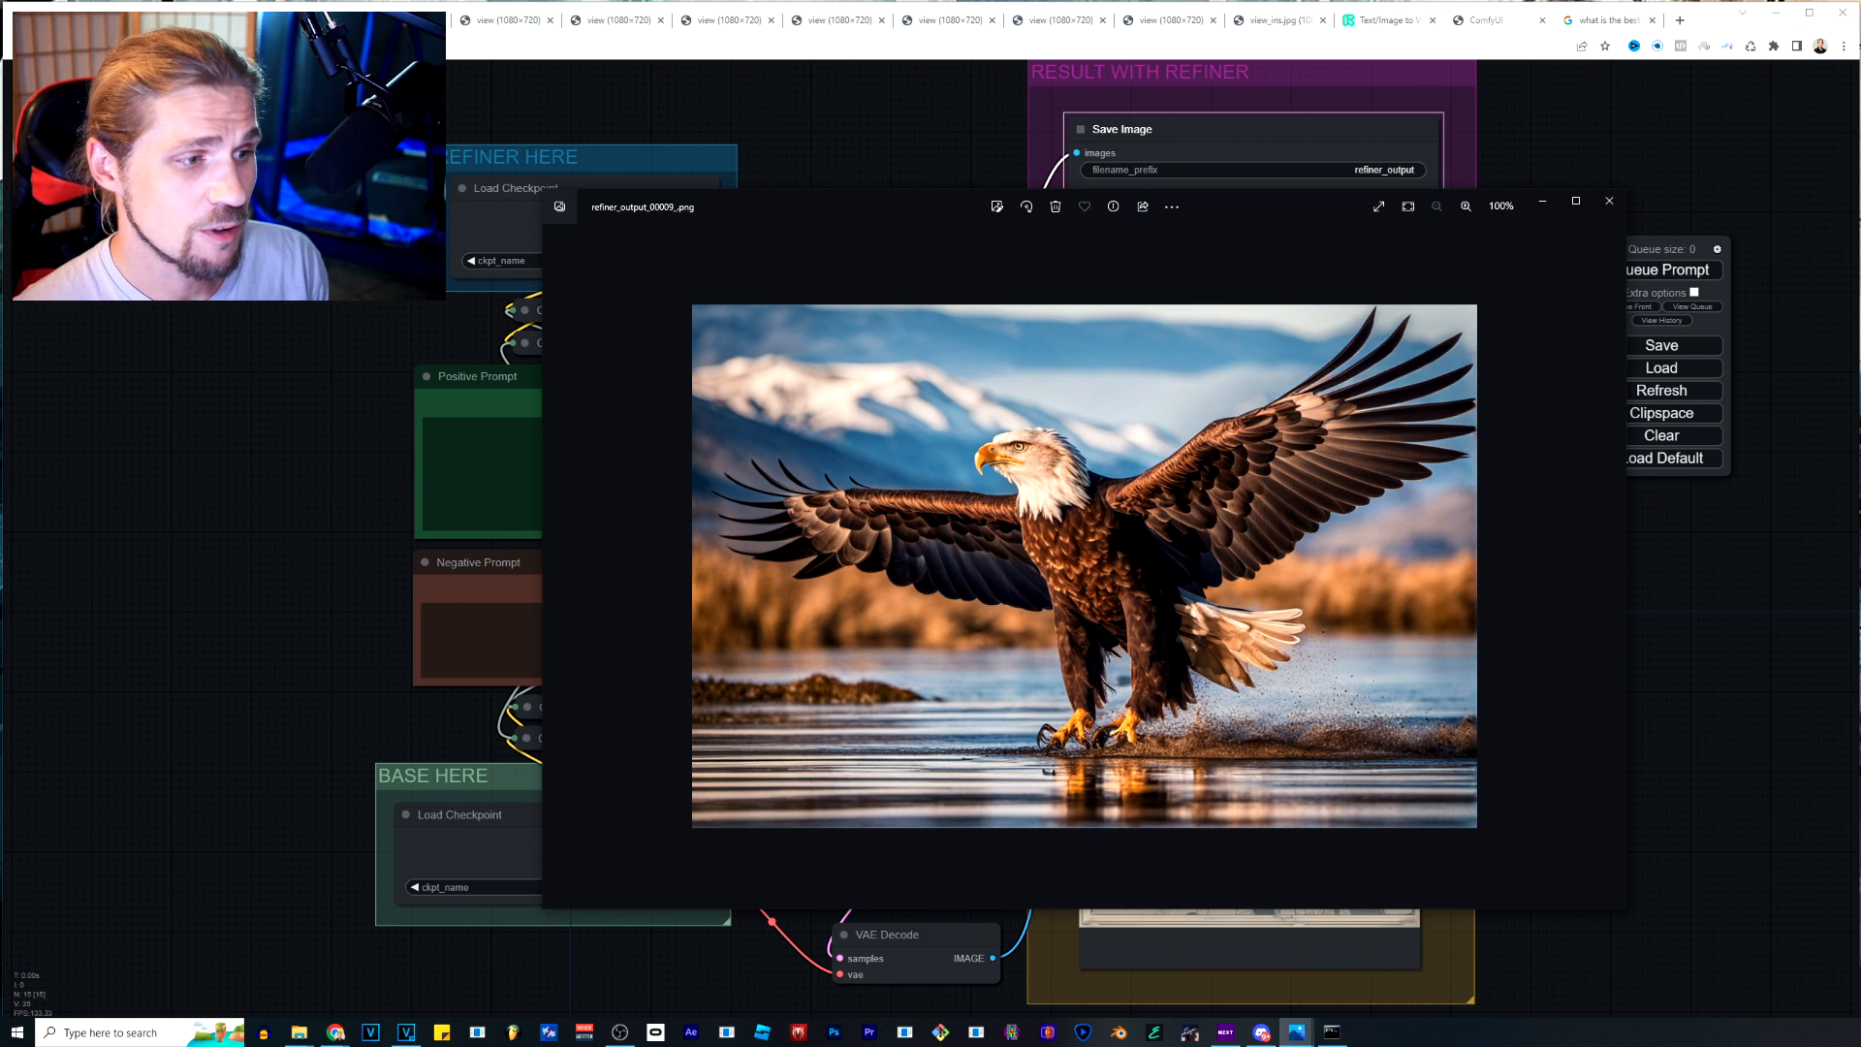
Move the original eagle's viewer aside and bring up the enhanced, sharpened eagle image next to it for comparison.
left_click_drag(957, 206, 439, 87)
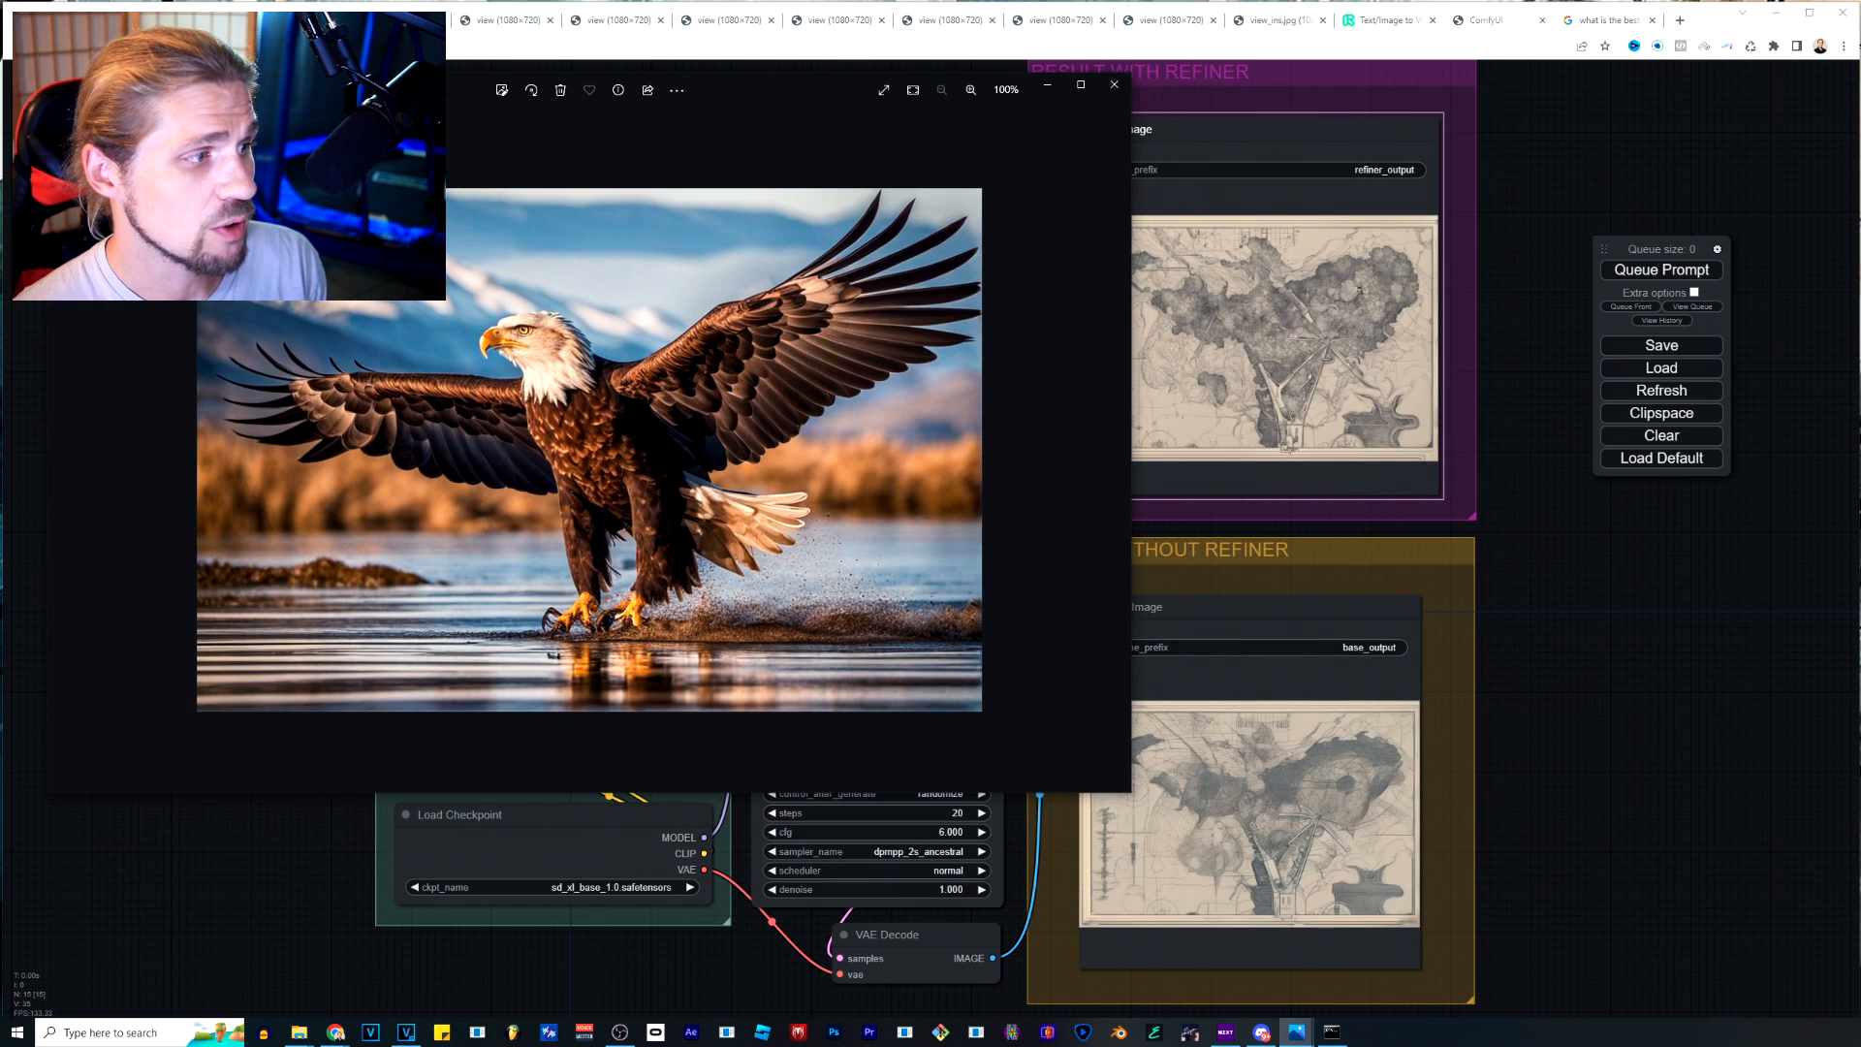
key("Left")
key("Right")
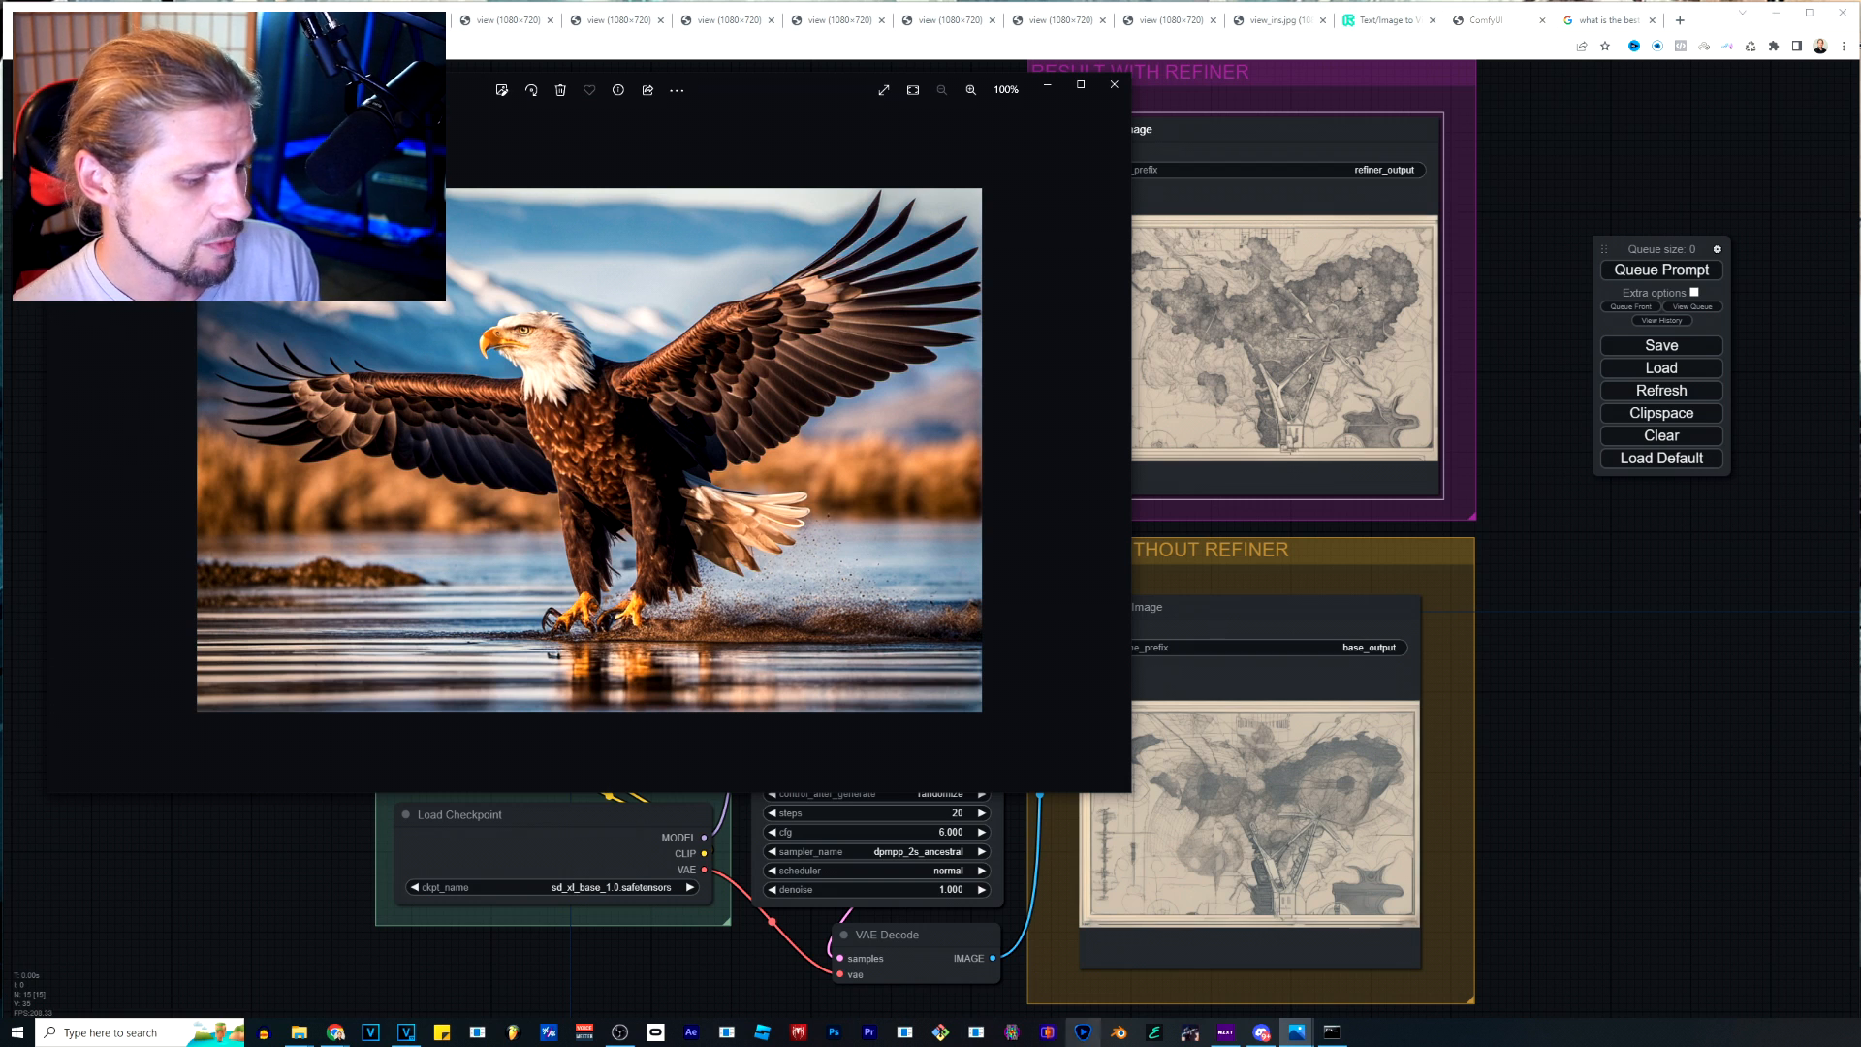
mouse_move(1297, 1033)
left_click(1350, 955)
left_click_drag(1694, 990, 847, 60)
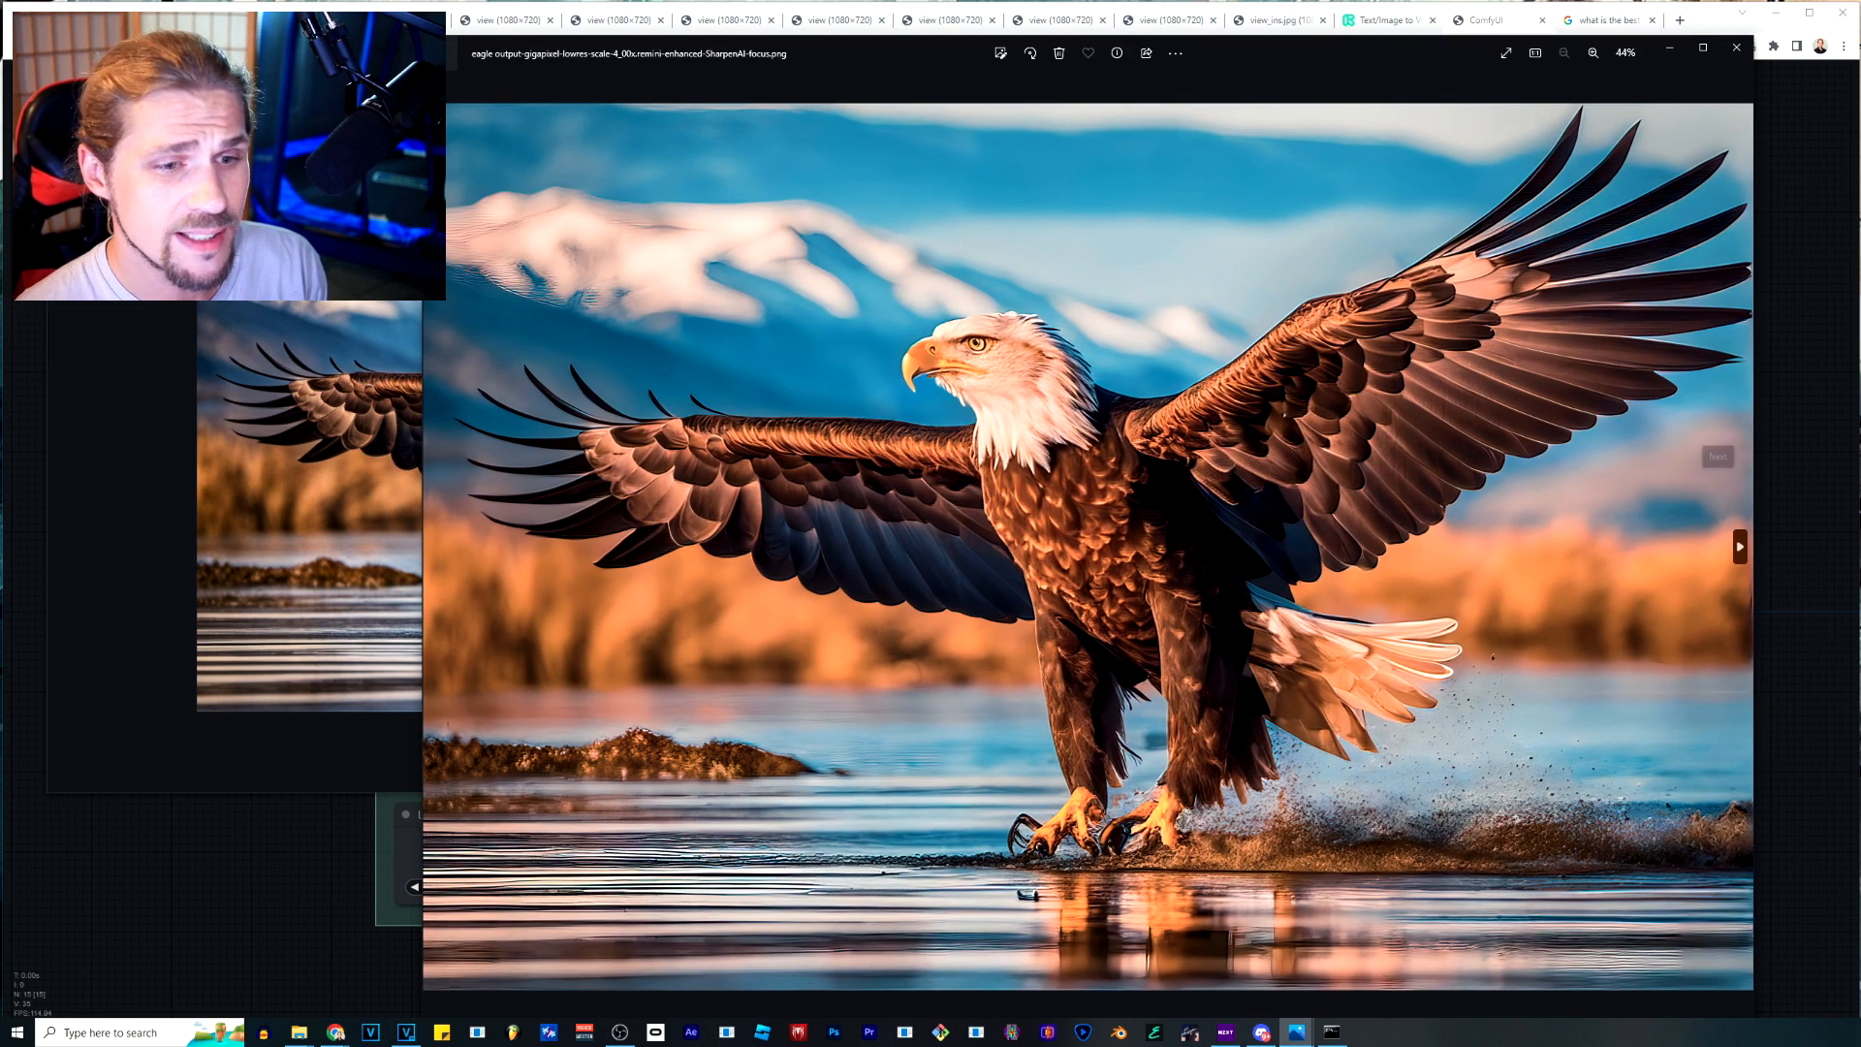
Compare the enhanced standing eagle image with its original refiner output in the other viewer window.
left_click(1740, 546)
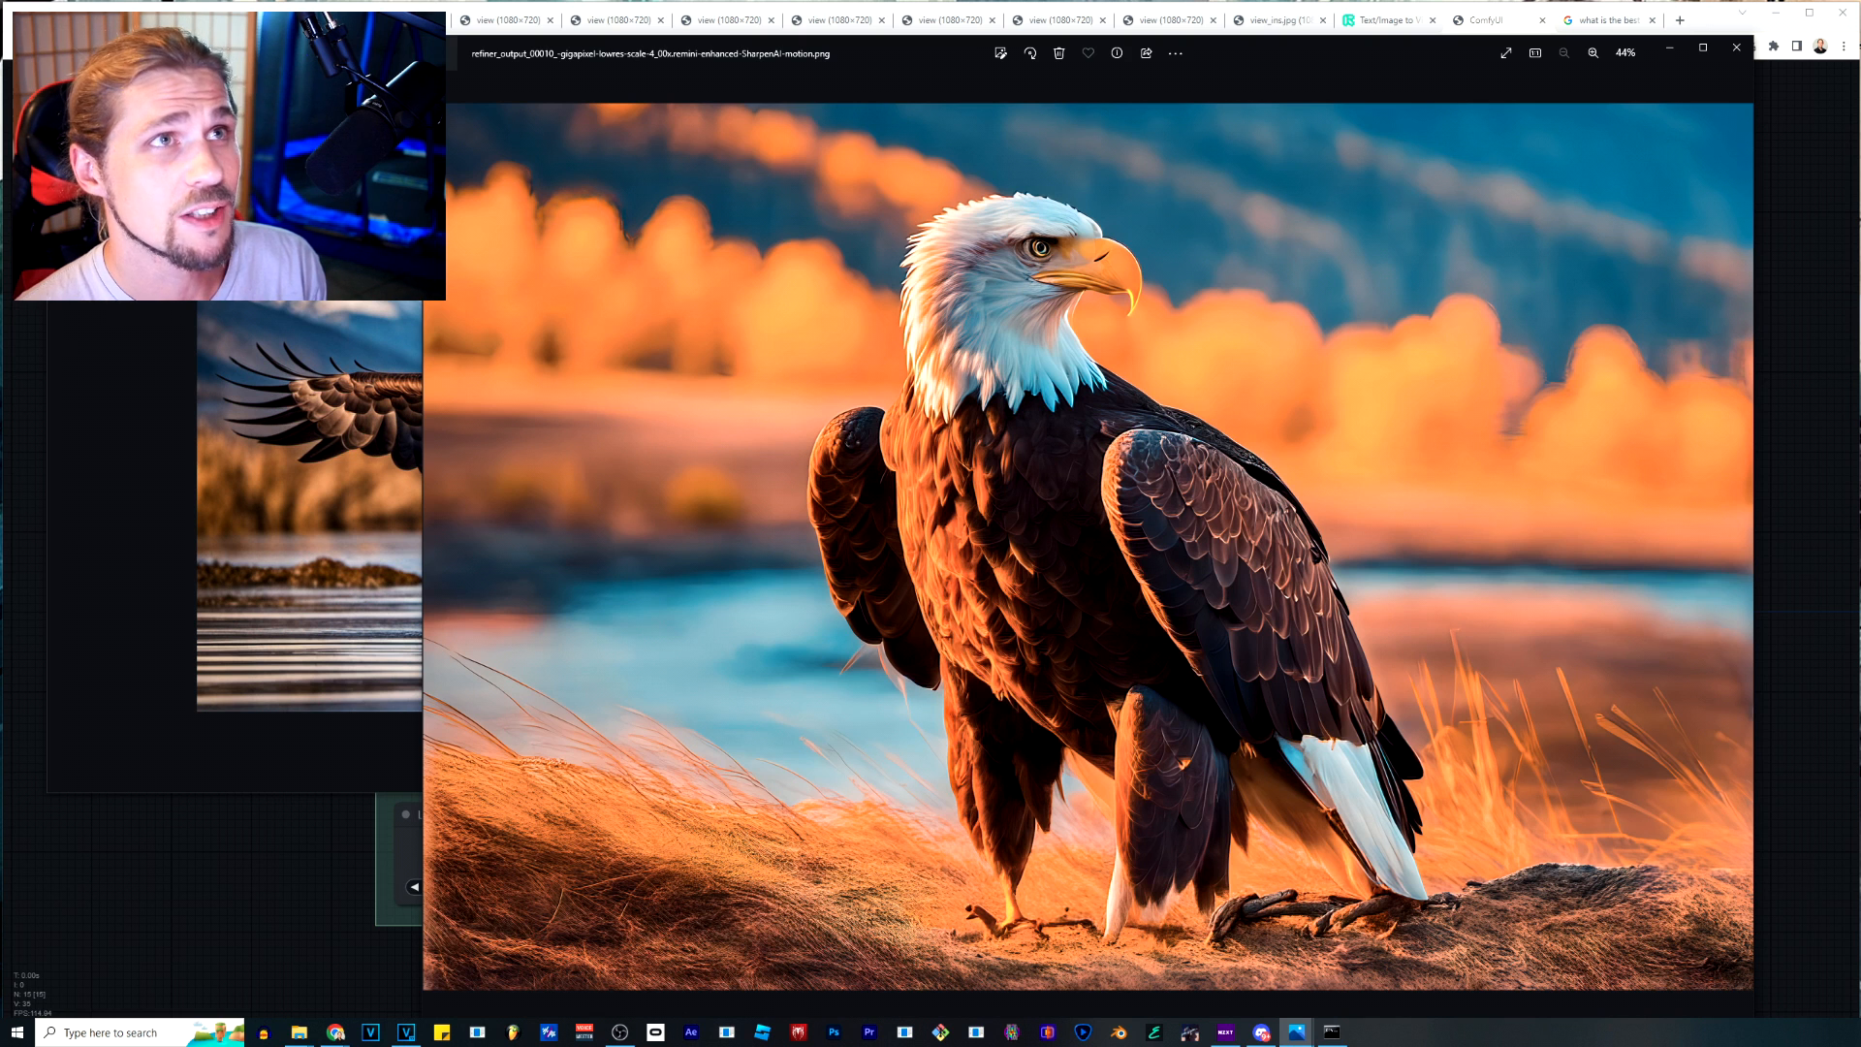
left_click_drag(907, 56, 929, 57)
left_click(388, 193)
key("Right")
key("Right")
key("Right")
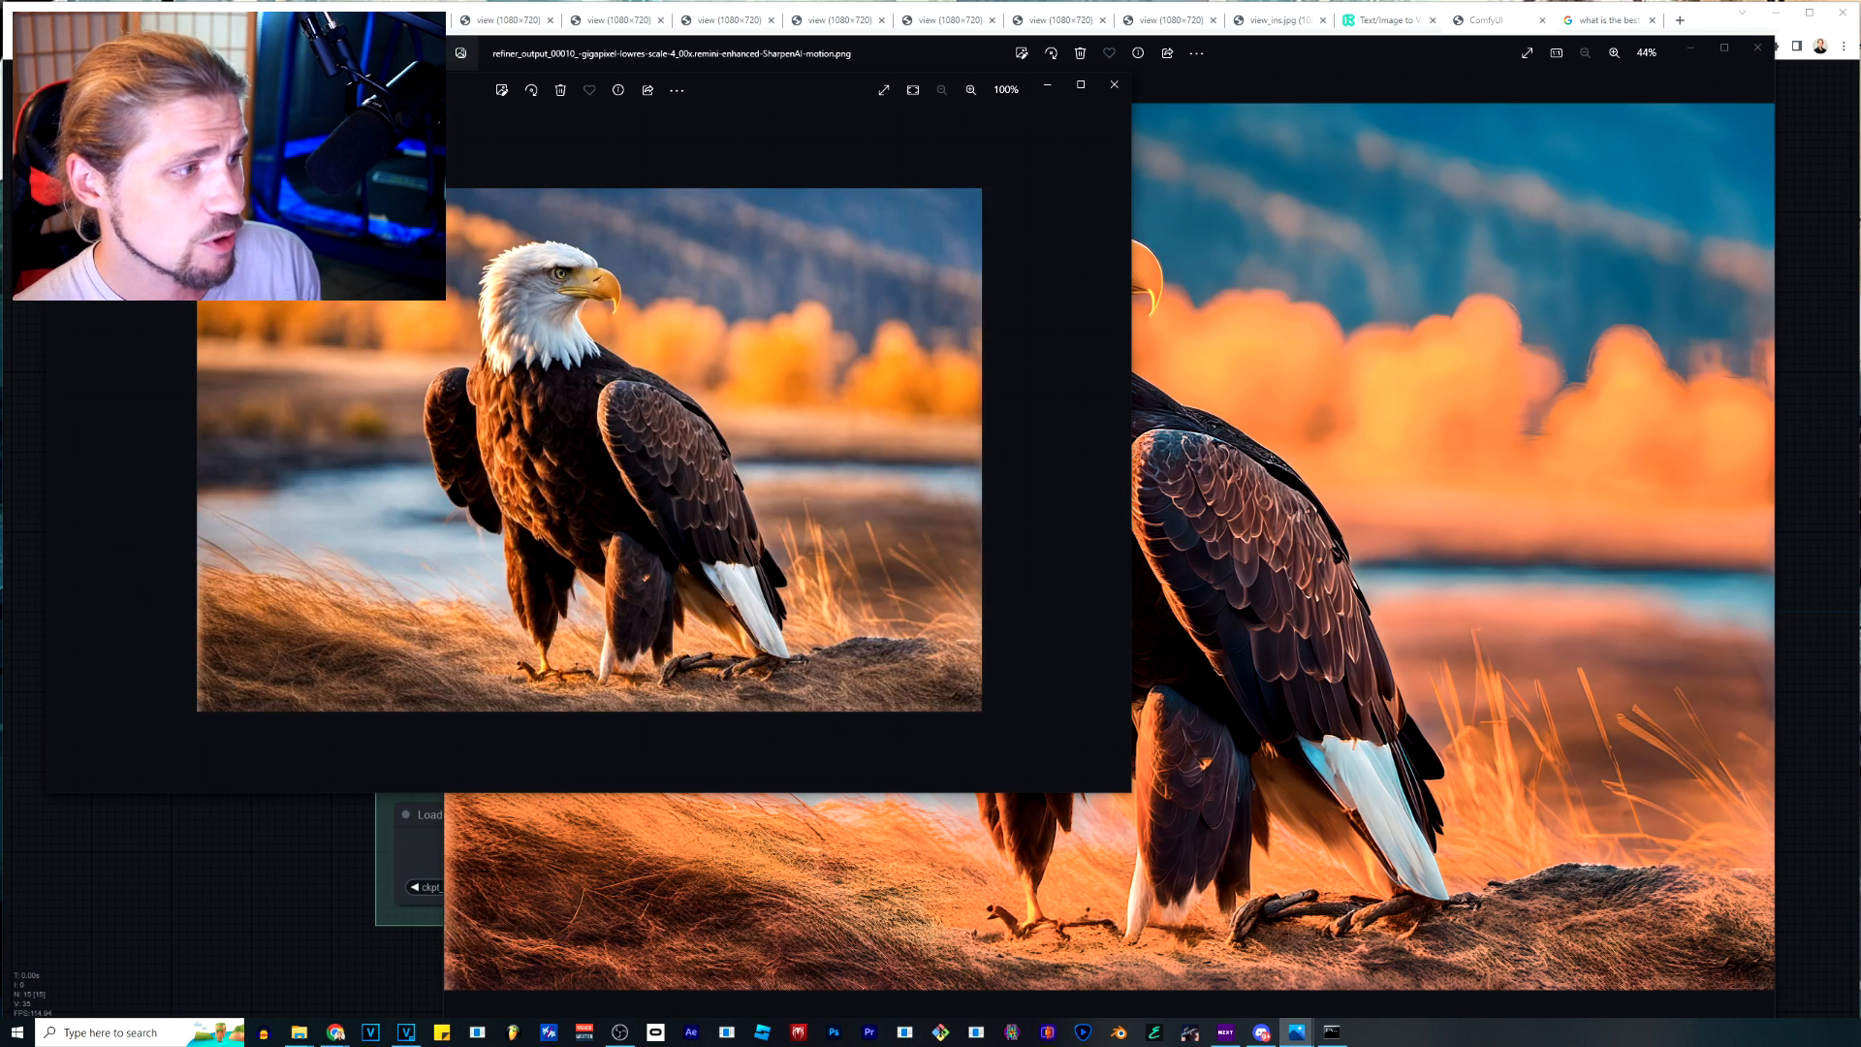
Compare the original long-haired man's portrait with view_ins.remini-enhanced.png, and play the black-and-white portrait animation in VLC.
key("Right")
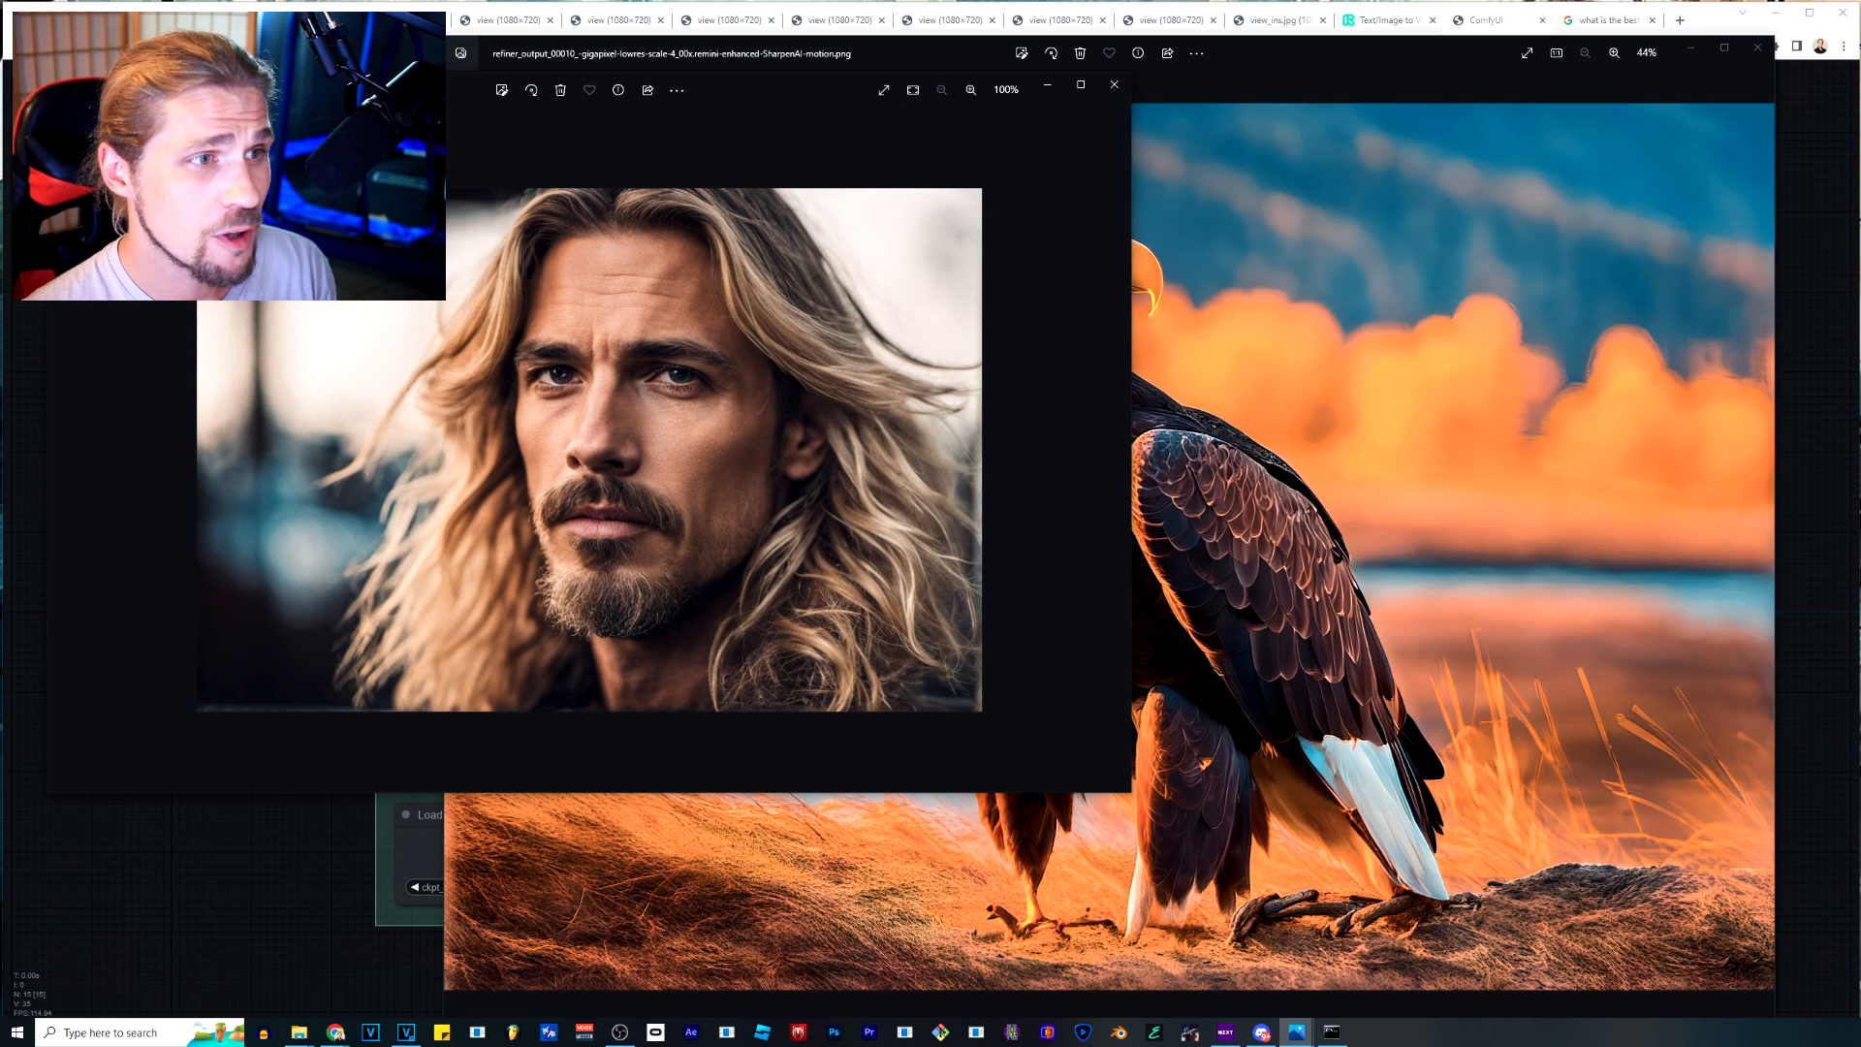
left_click(968, 54)
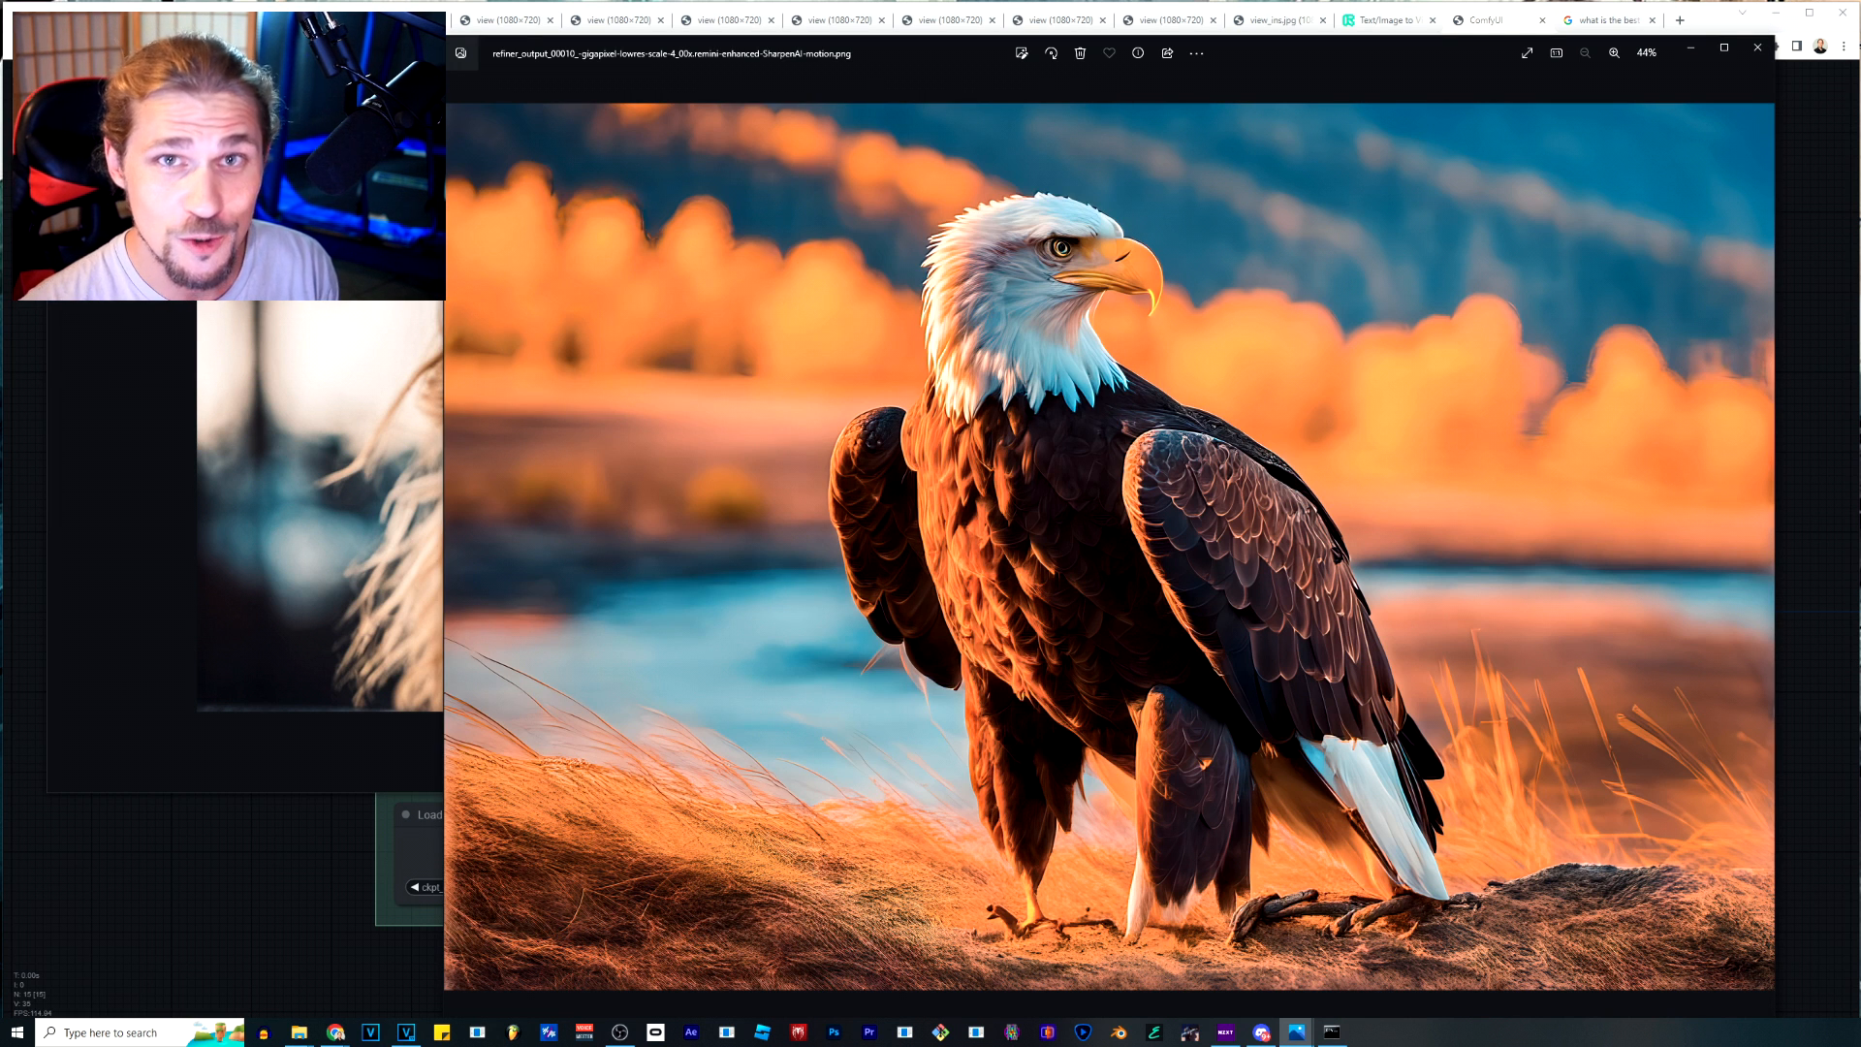
key("Right")
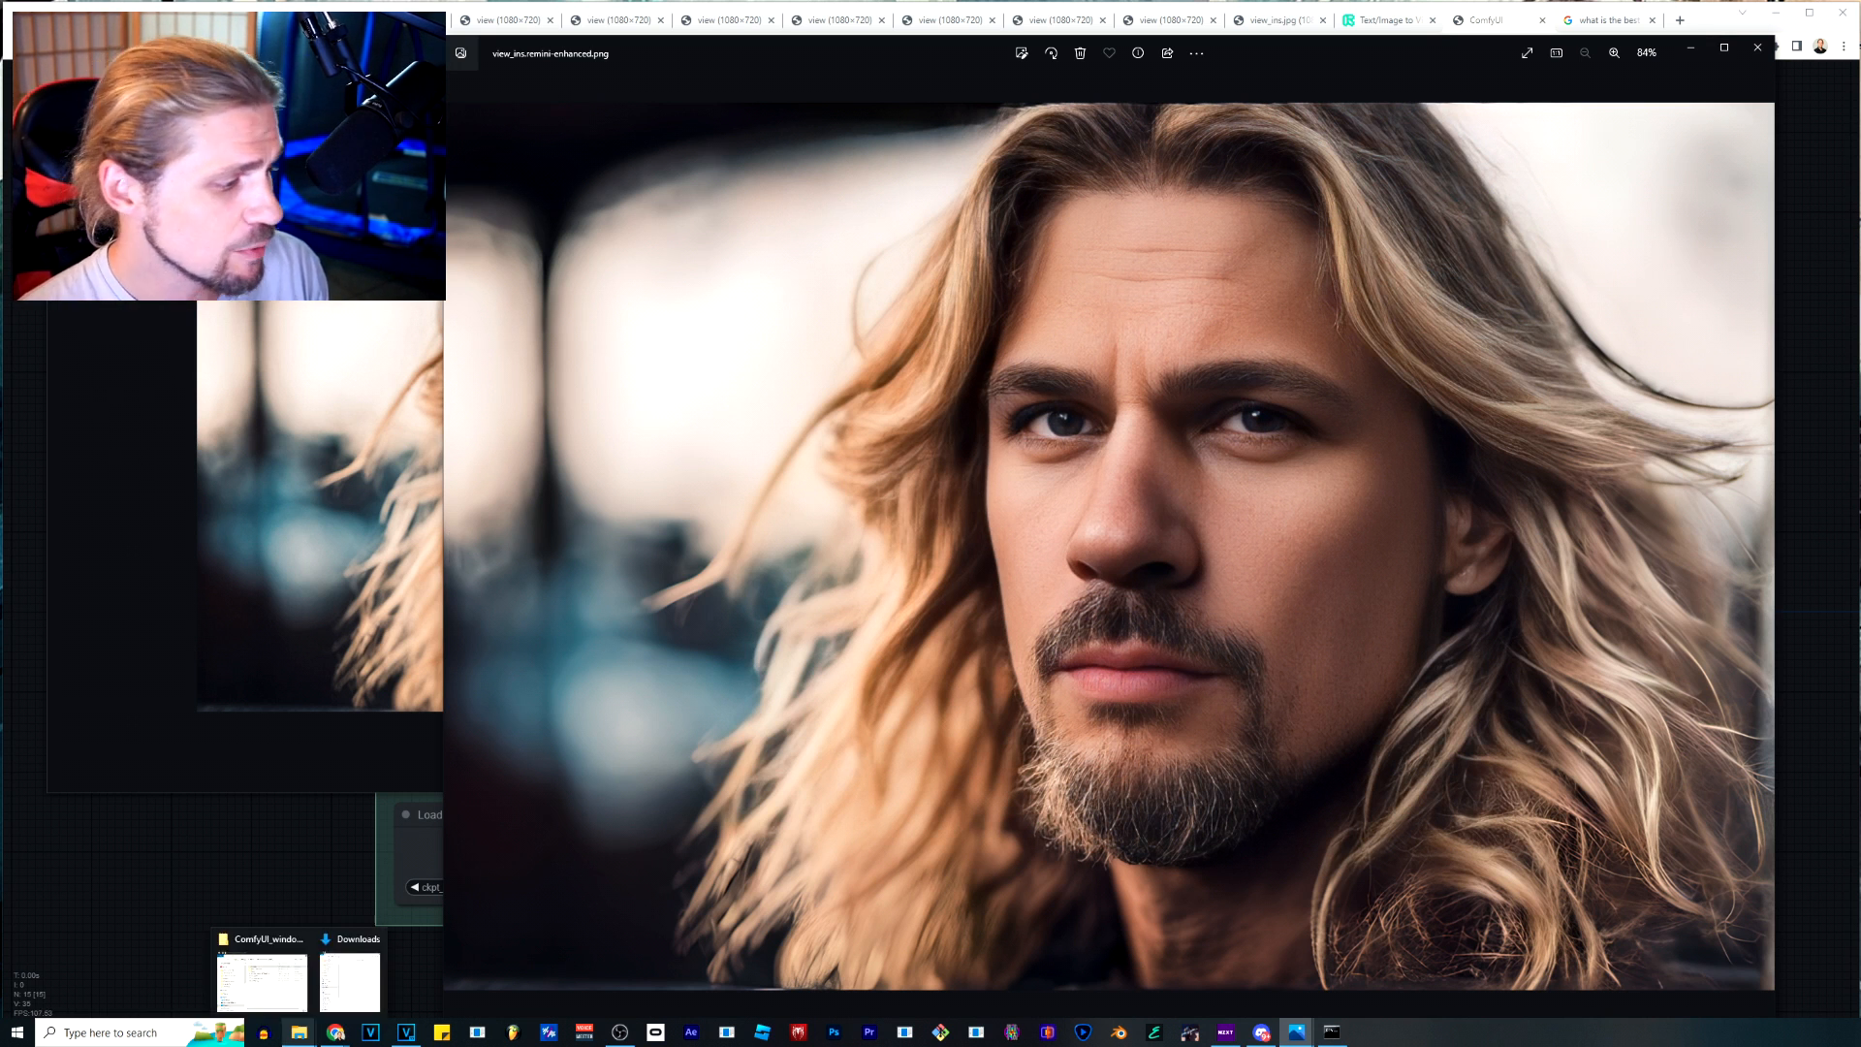
mouse_move(299, 1032)
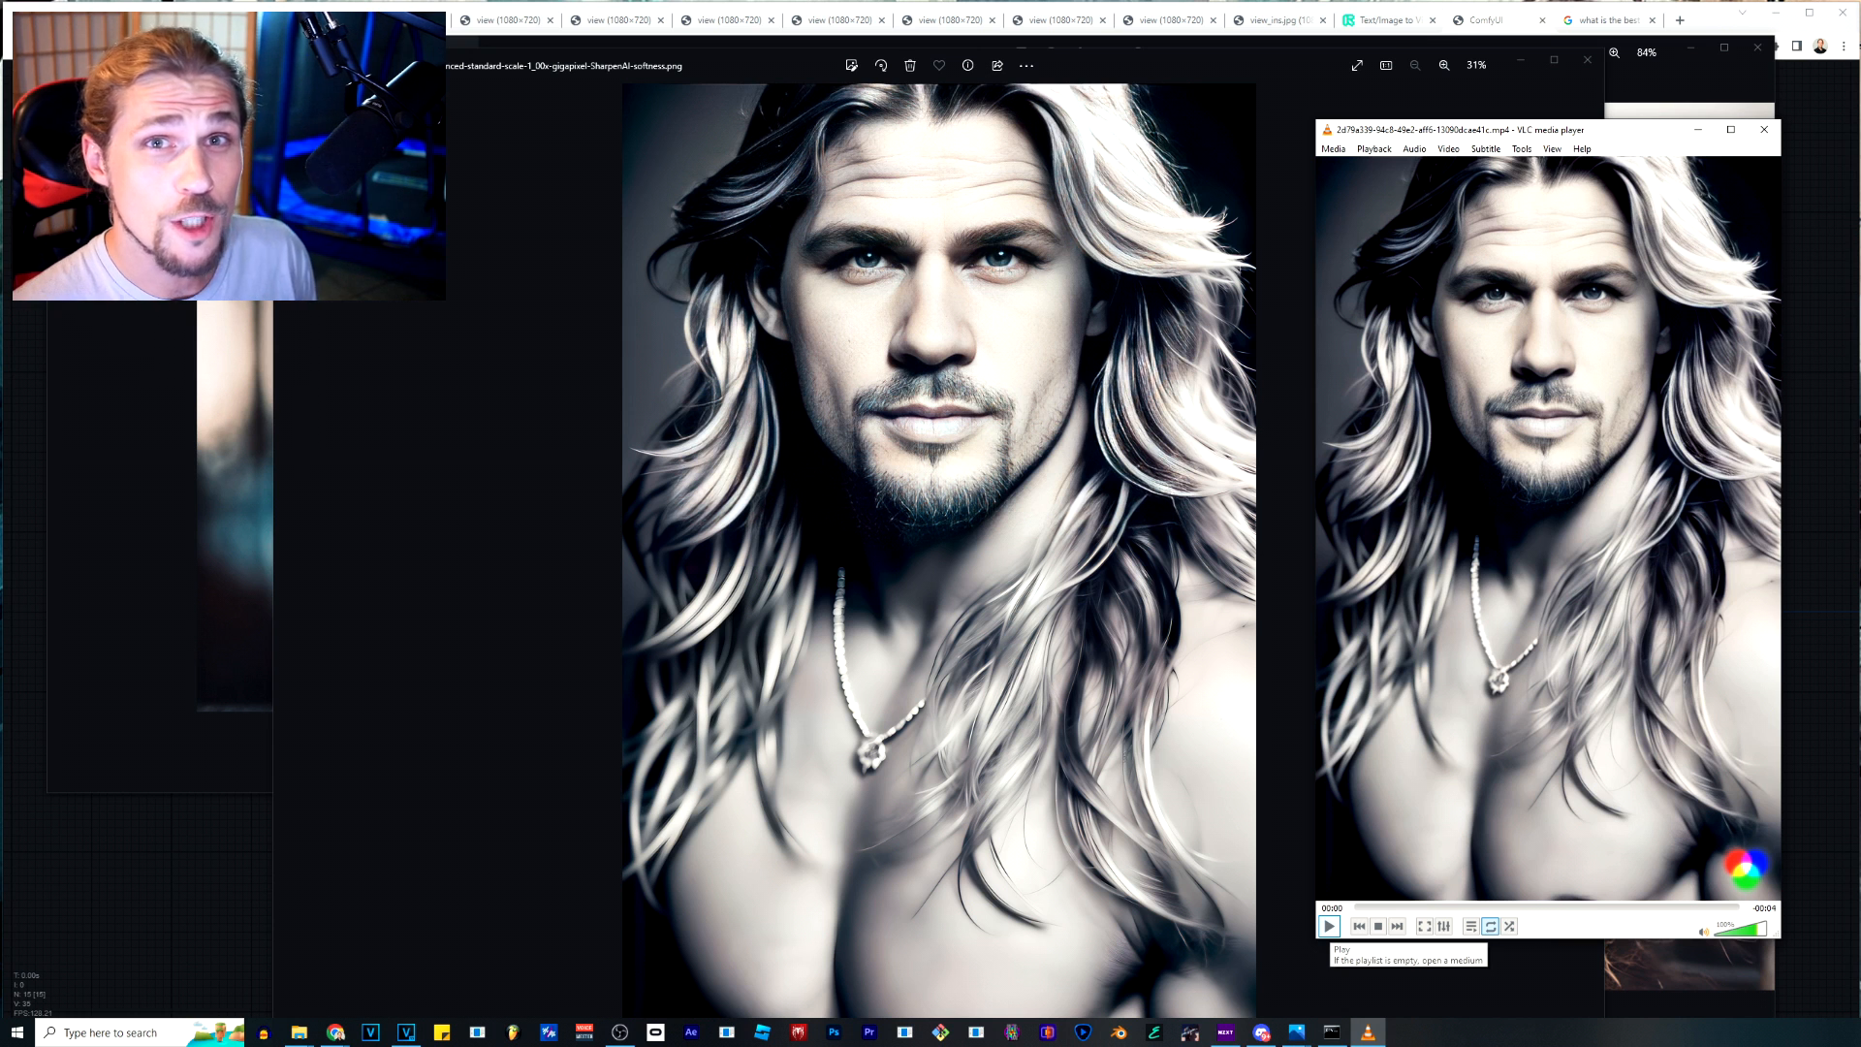
left_click(1329, 926)
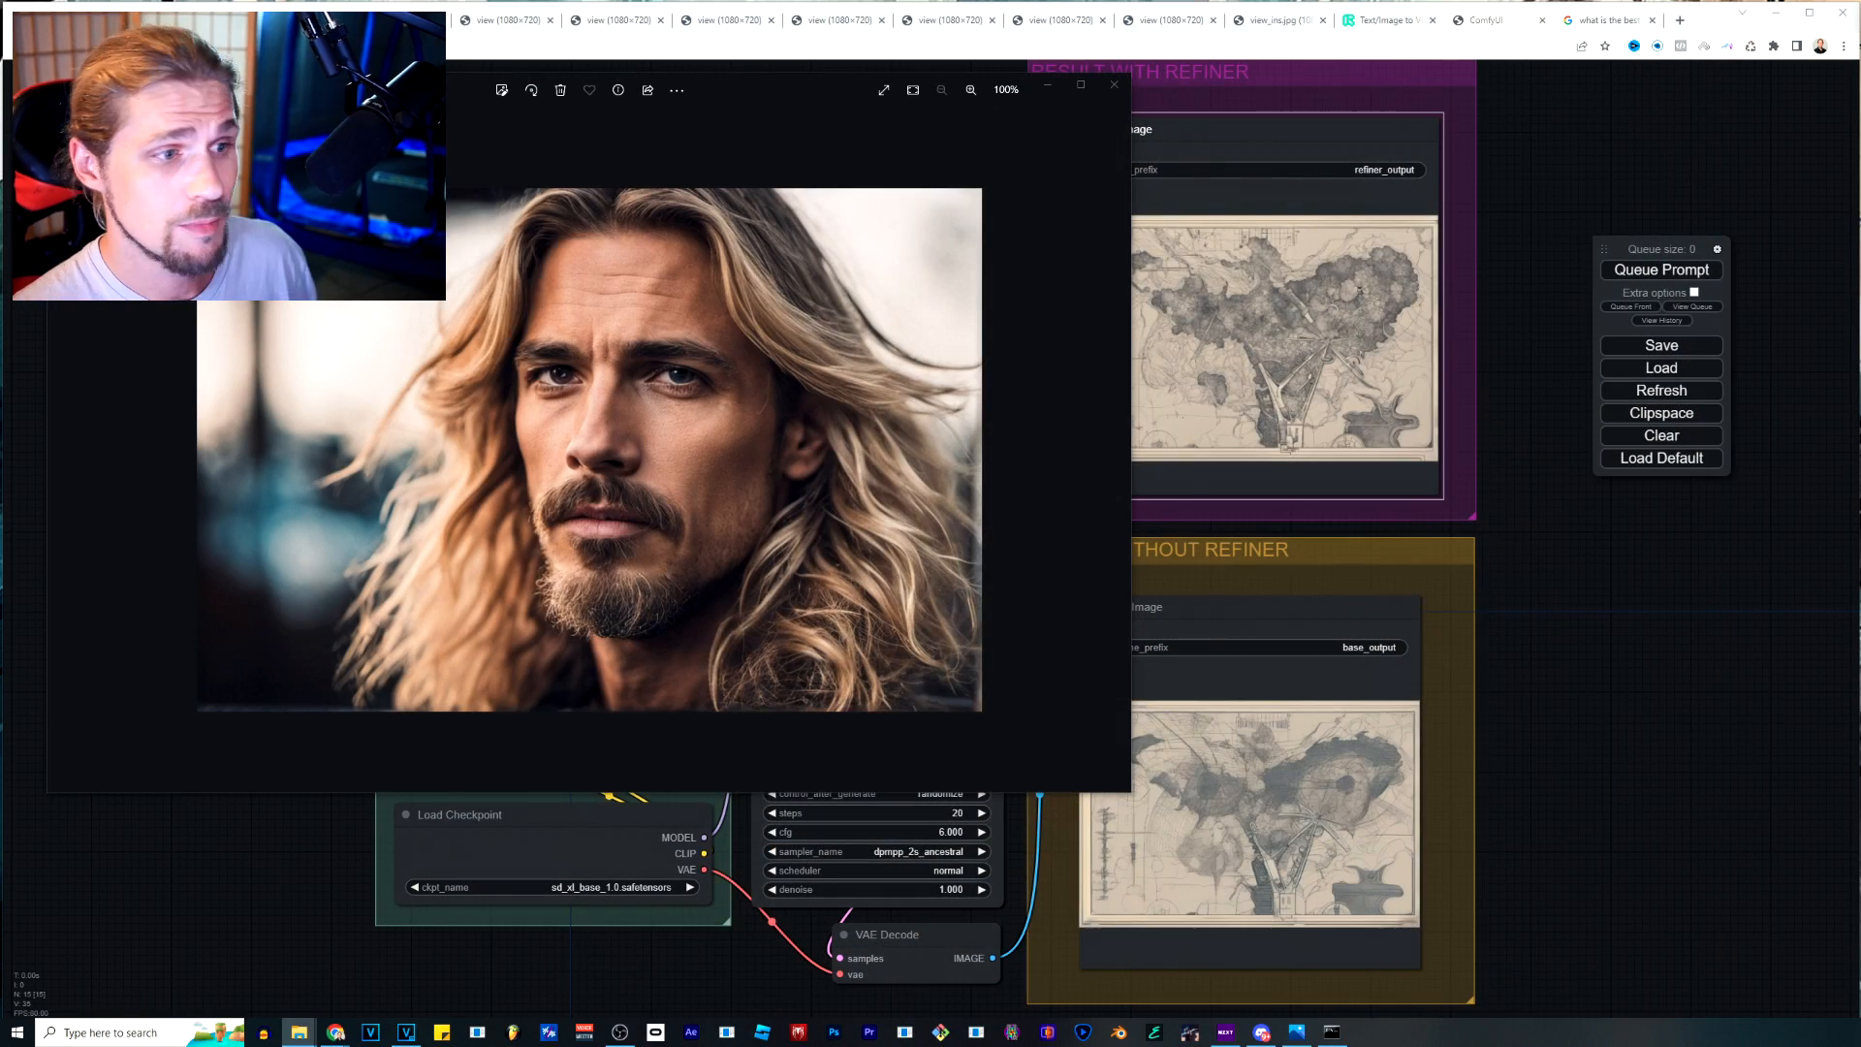
Put away the photo viewer showing base_output_00034_.png and watch the flying saucer's Gen-2 video in full screen.
key("Right")
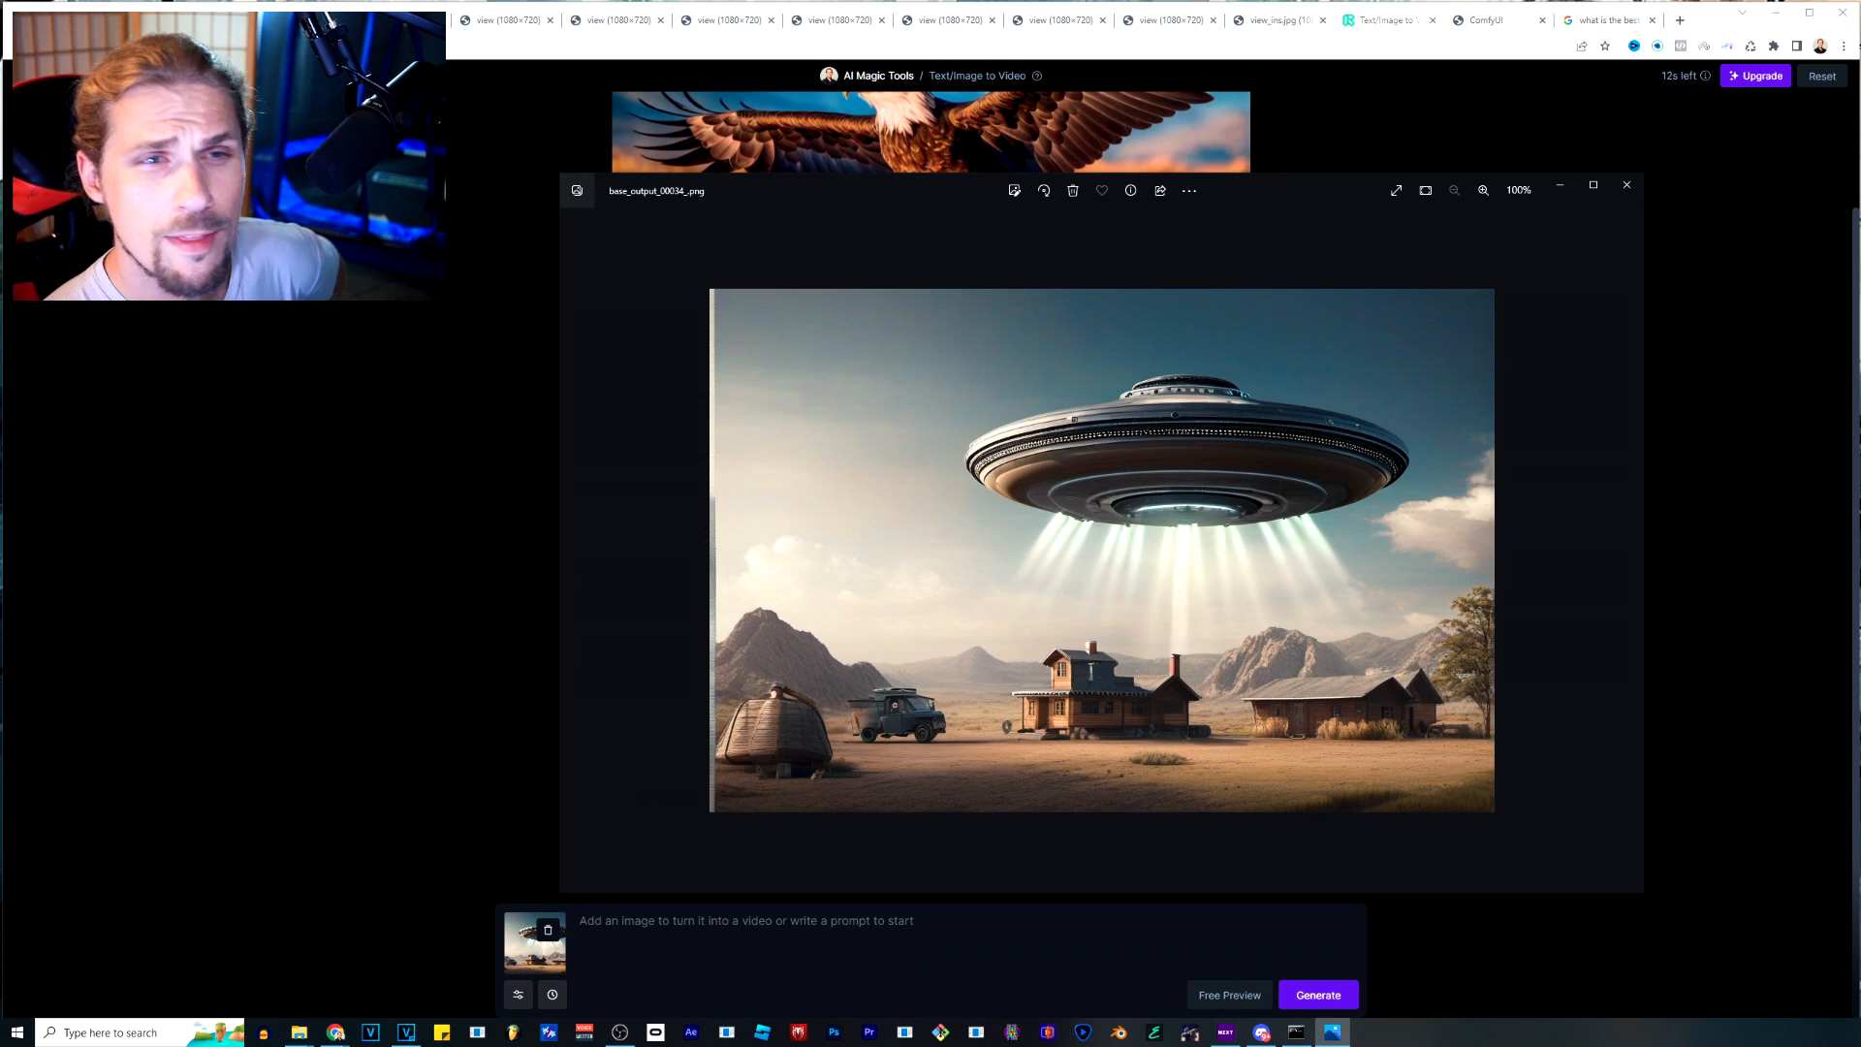
left_click(1560, 184)
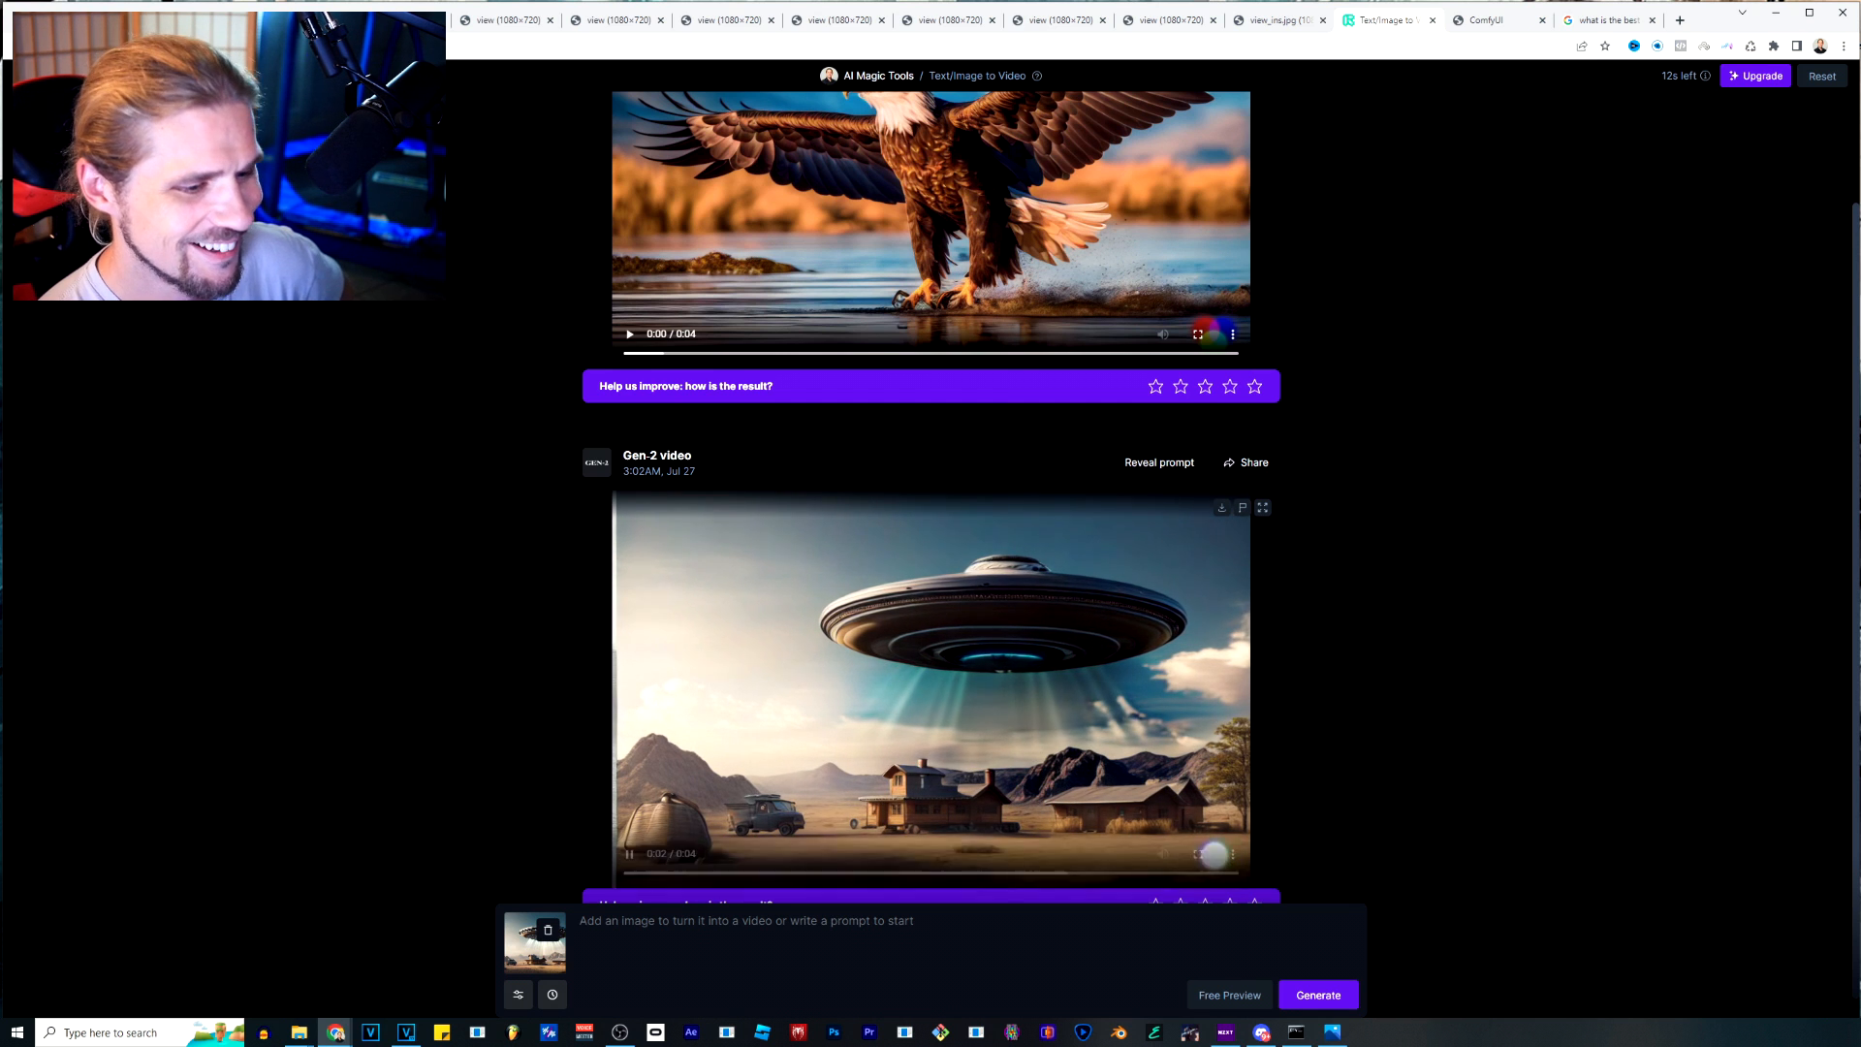
left_click(1200, 854)
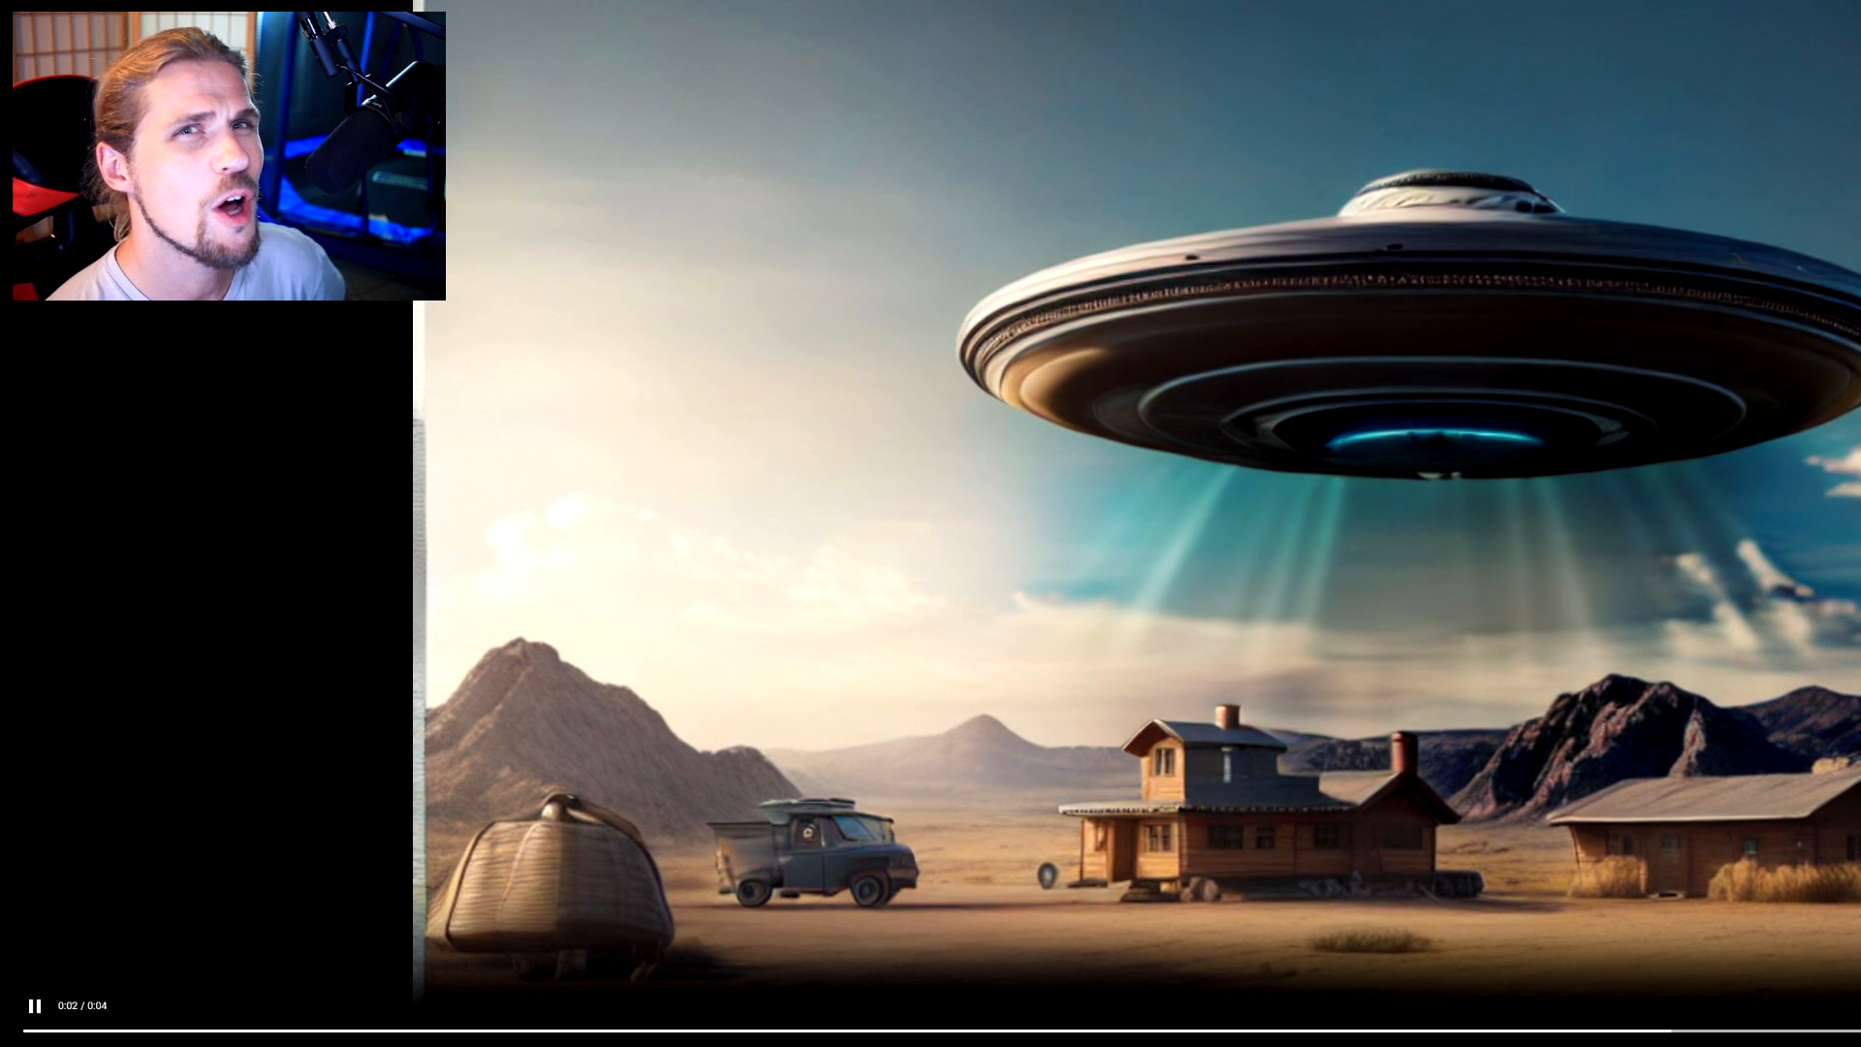
key("Escape")
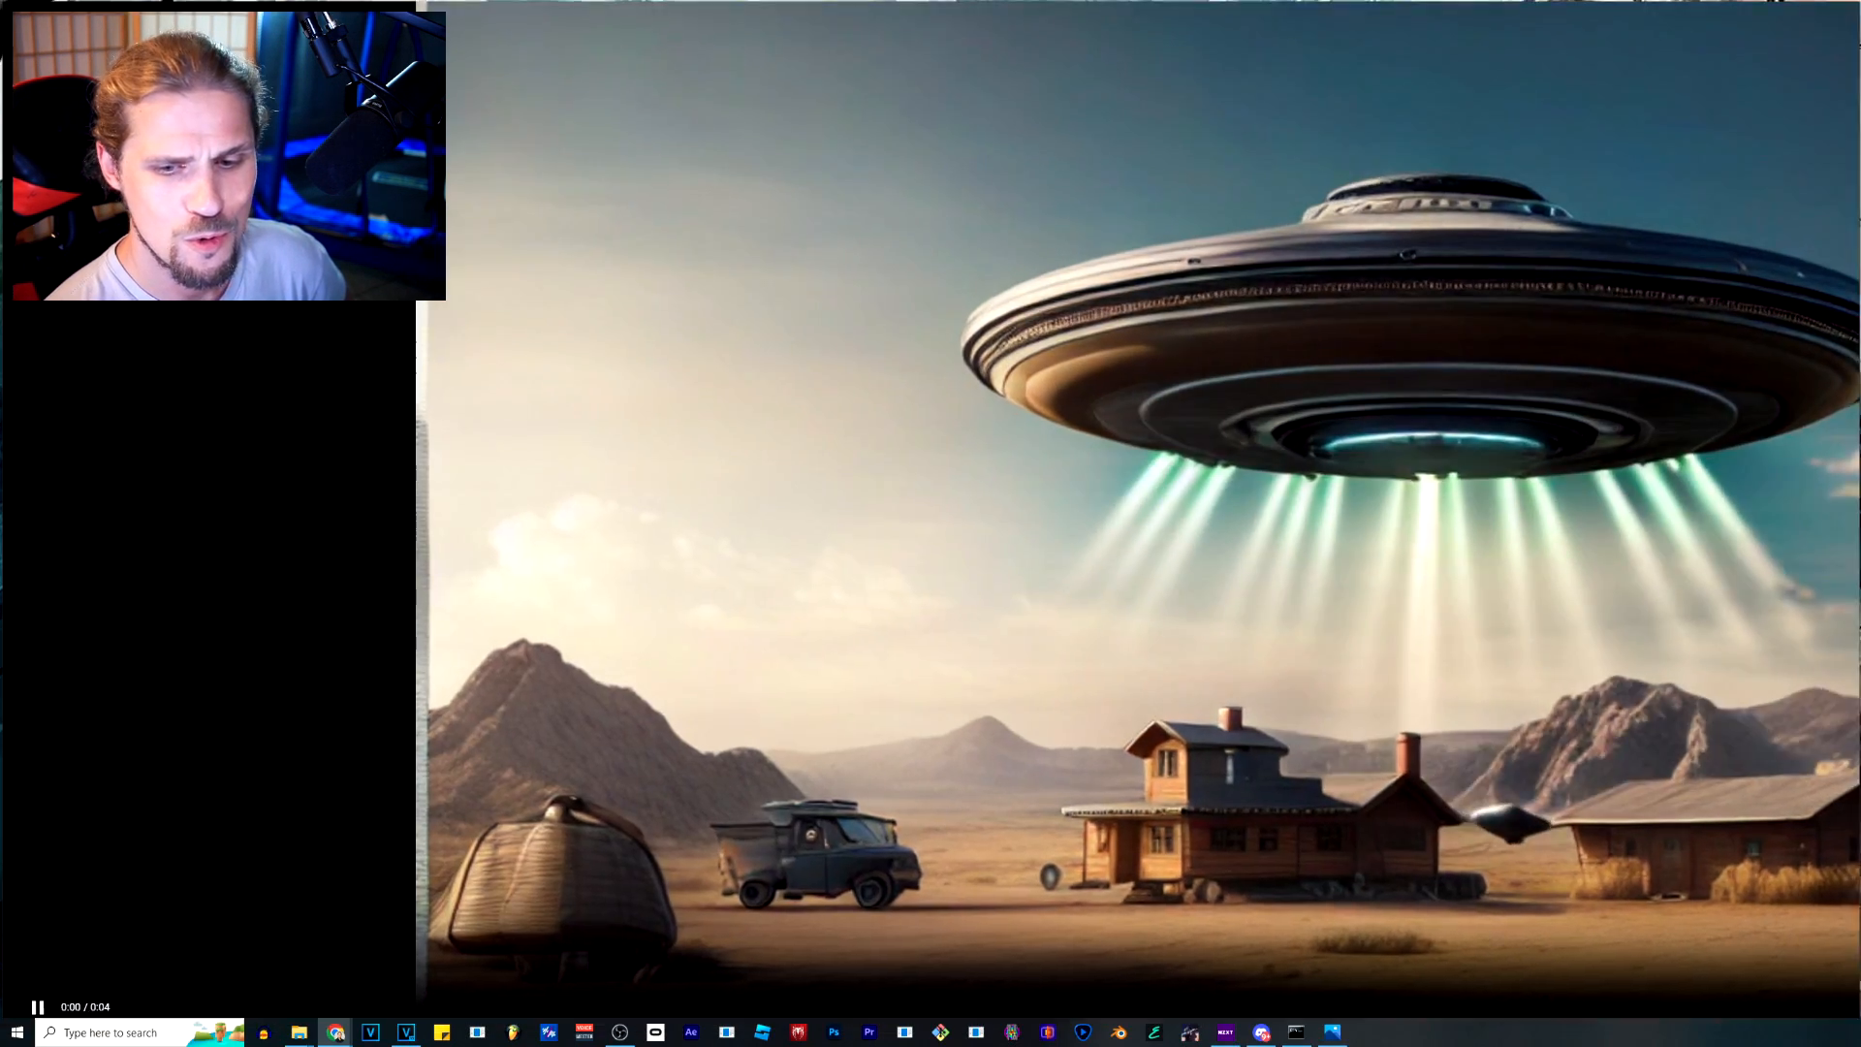
View the Gen-2 video of the man in the jeweled costume and return to the ComfyUI workflow.
scroll(931, 678, "down", 1)
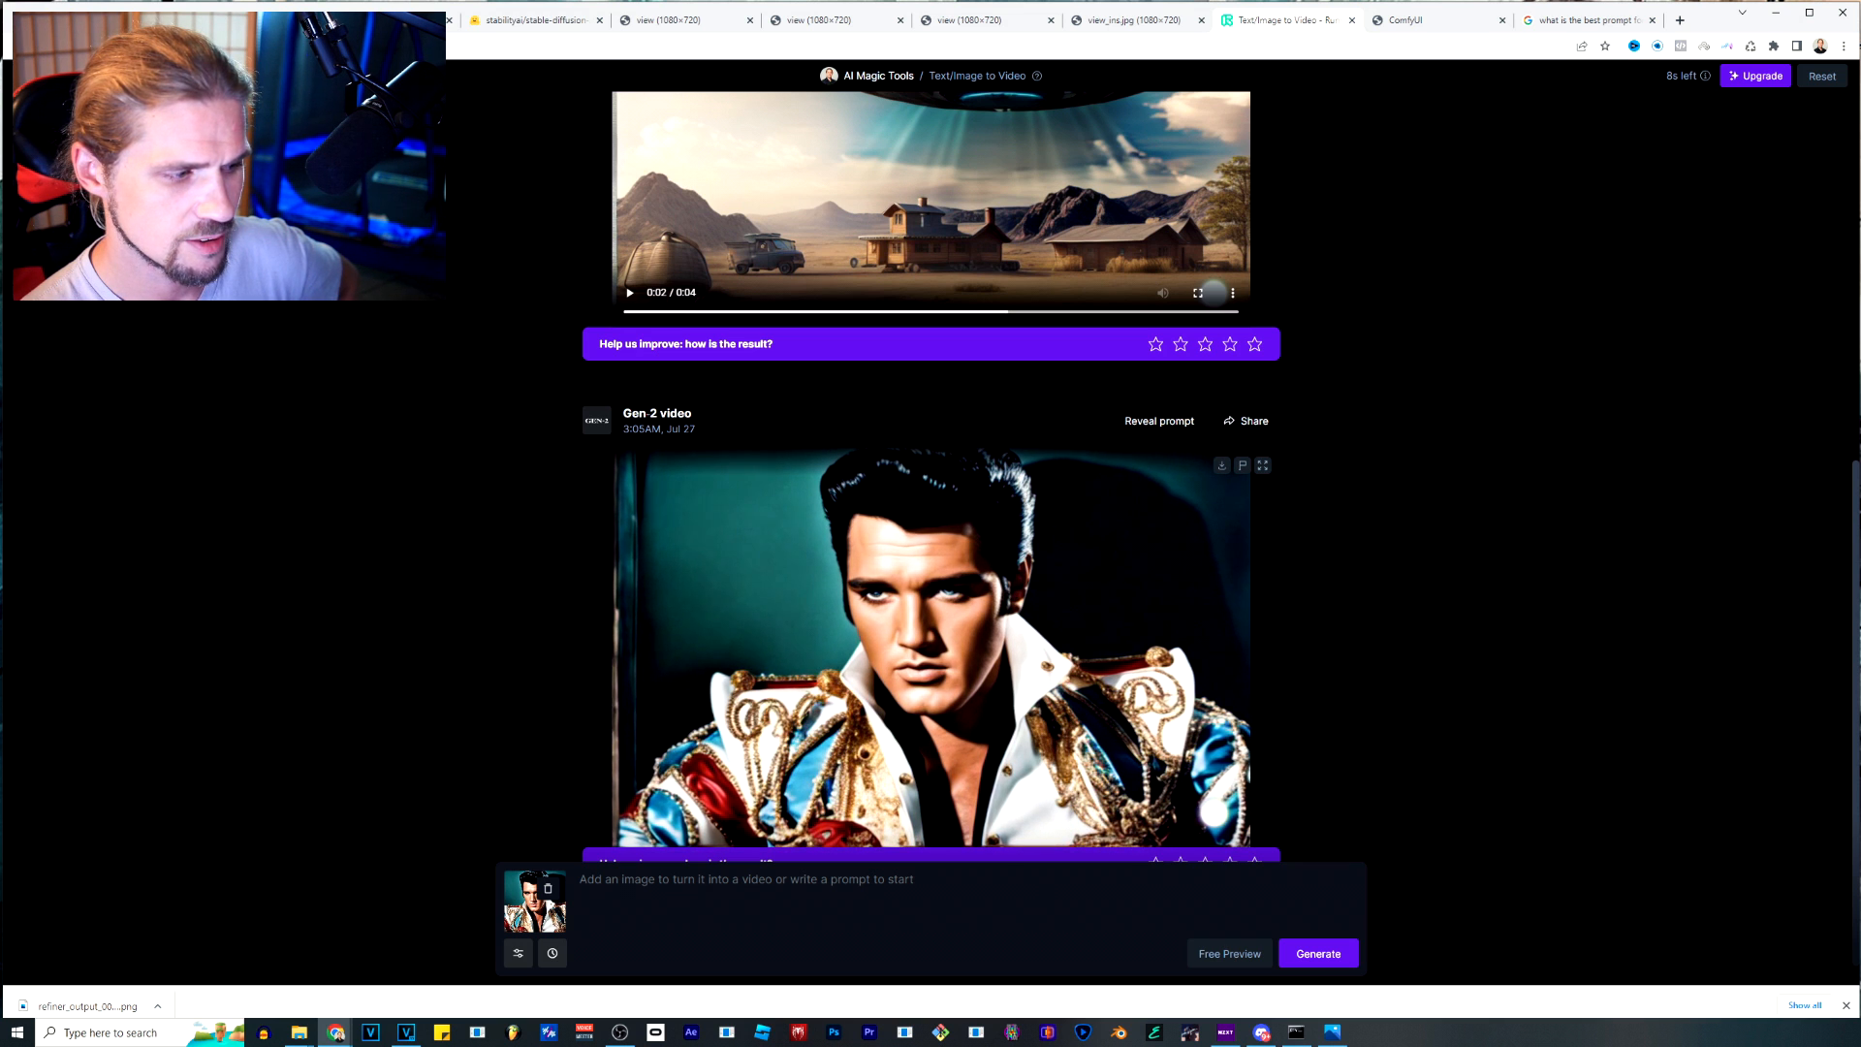
key("ctrl+Tab")
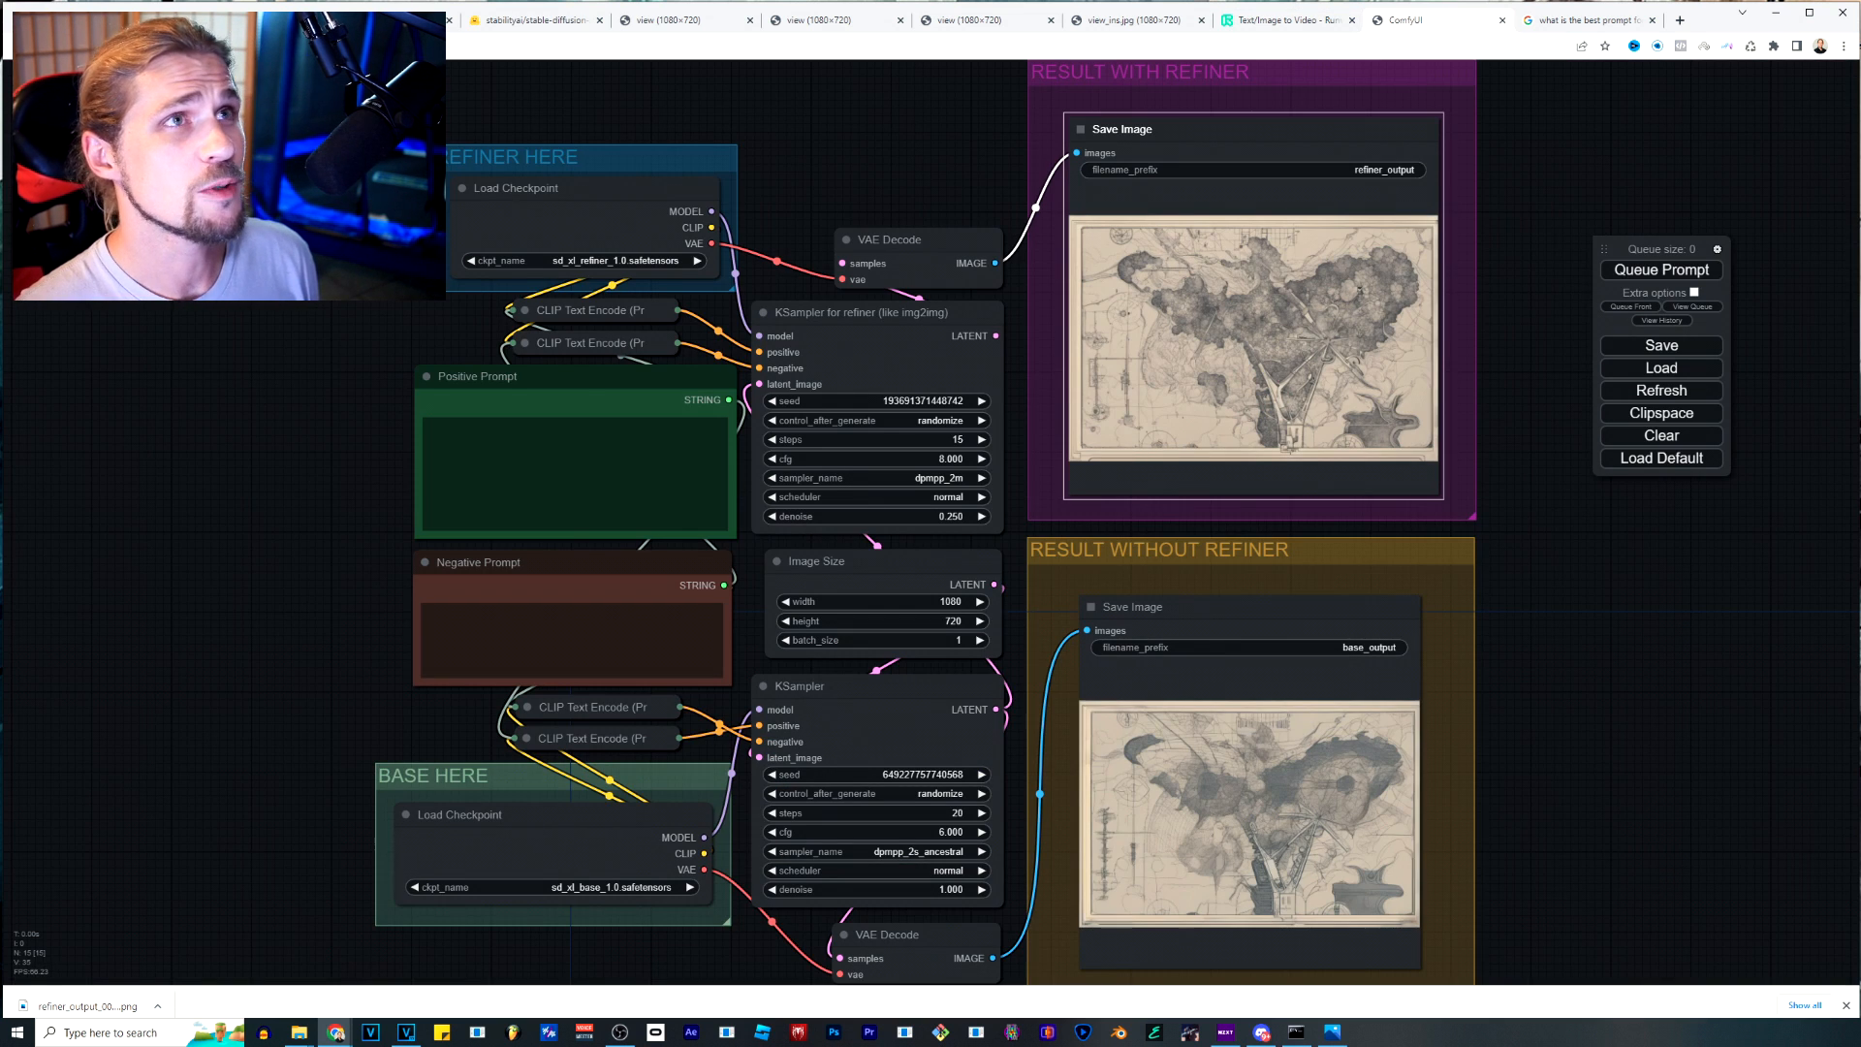